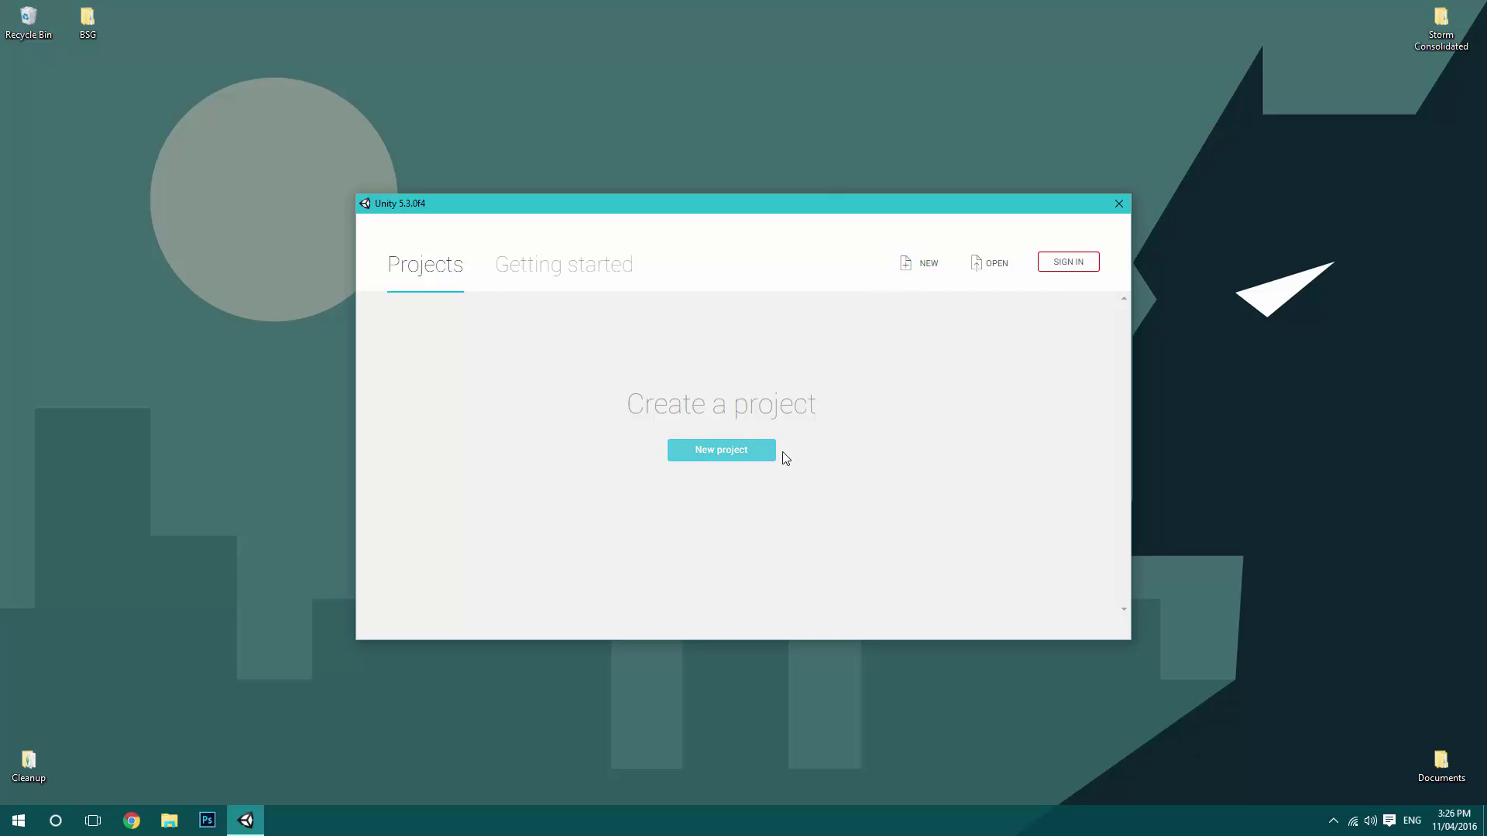
Set up a new project named Pokemon in 2D mode.
{"action": "left_click", "coordinate": [703, 449]}
{"action": "left_click", "coordinate": [697, 385]}
{"action": "double_click", "coordinate": [700, 387]}
{"action": "key", "text": "ctrl+a"}
{"action": "type", "text": "Pokemon"}
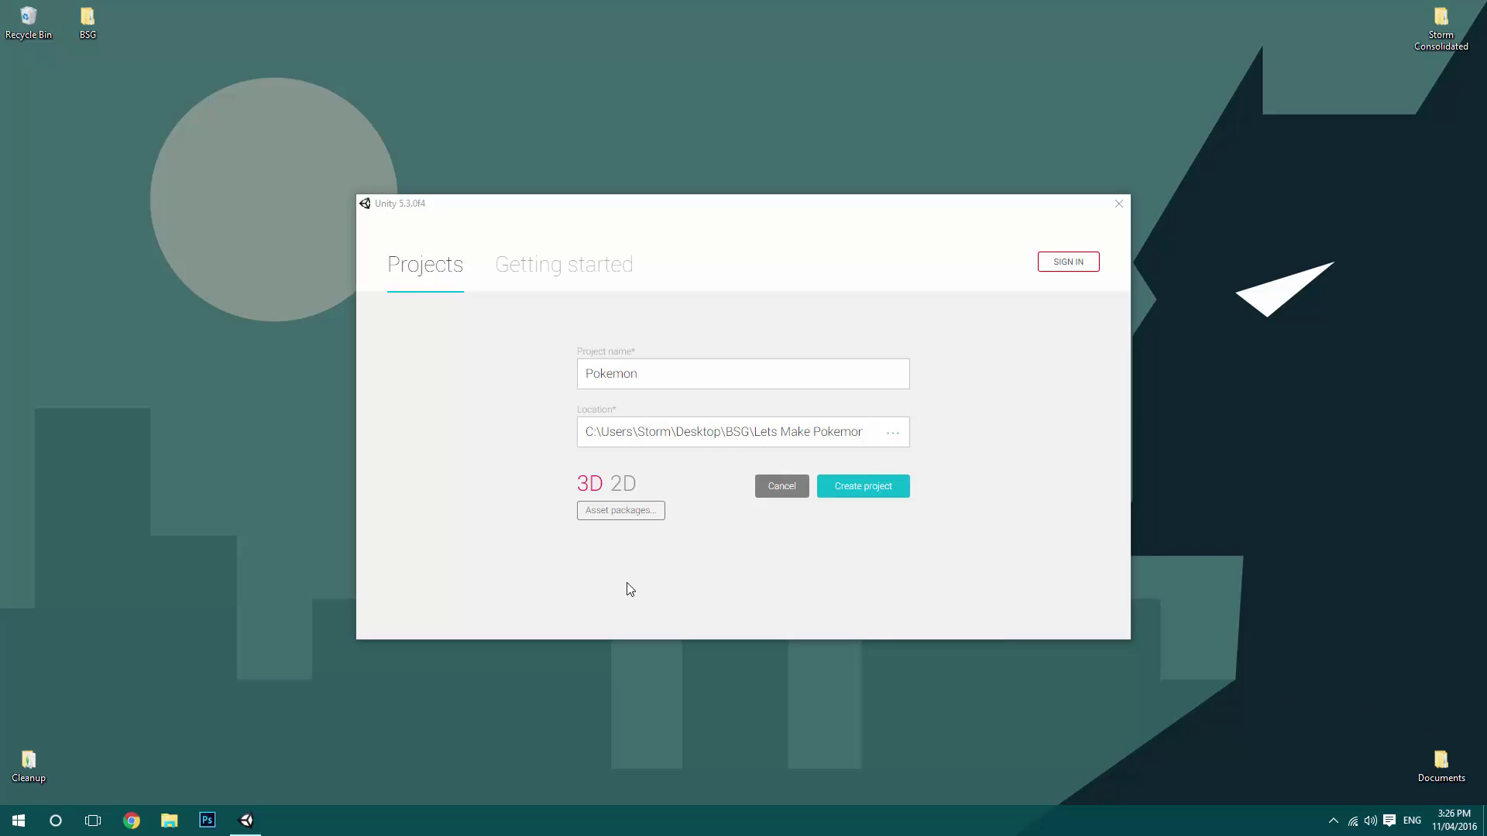
{"action": "left_click", "coordinate": [619, 484]}
Include the 2D asset package and create the project.
{"action": "left_click", "coordinate": [637, 509]}
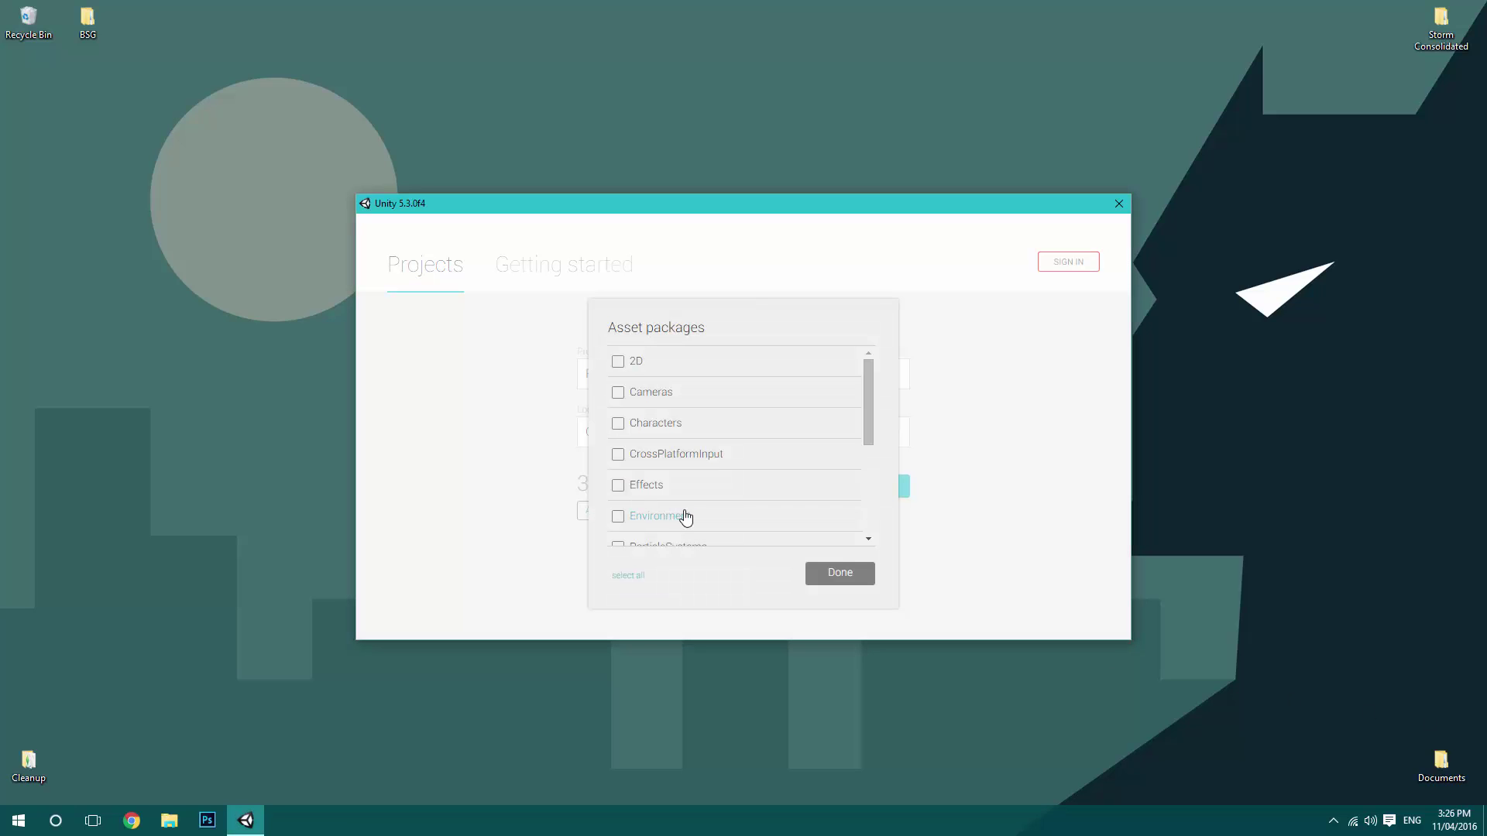
{"action": "scroll", "coordinate": [664, 418], "scroll_direction": "down", "scroll_amount": 5}
{"action": "scroll", "coordinate": [663, 422], "scroll_direction": "up", "scroll_amount": 5}
{"action": "left_click", "coordinate": [640, 362]}
{"action": "scroll", "coordinate": [693, 472], "scroll_direction": "down", "scroll_amount": 1}
{"action": "scroll", "coordinate": [692, 484], "scroll_direction": "down", "scroll_amount": 2}
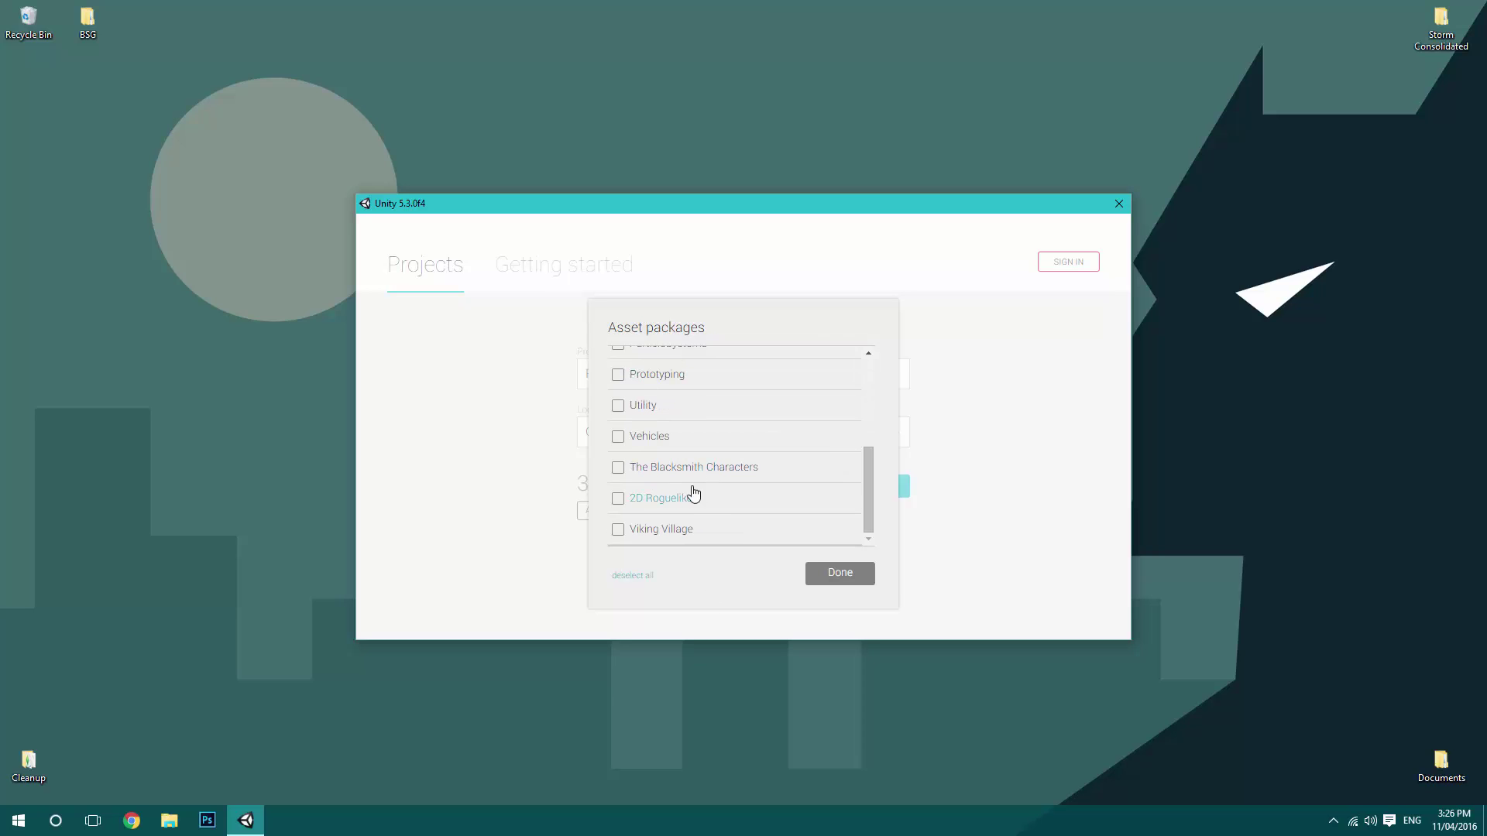
{"action": "scroll", "coordinate": [703, 509], "scroll_direction": "up", "scroll_amount": 3}
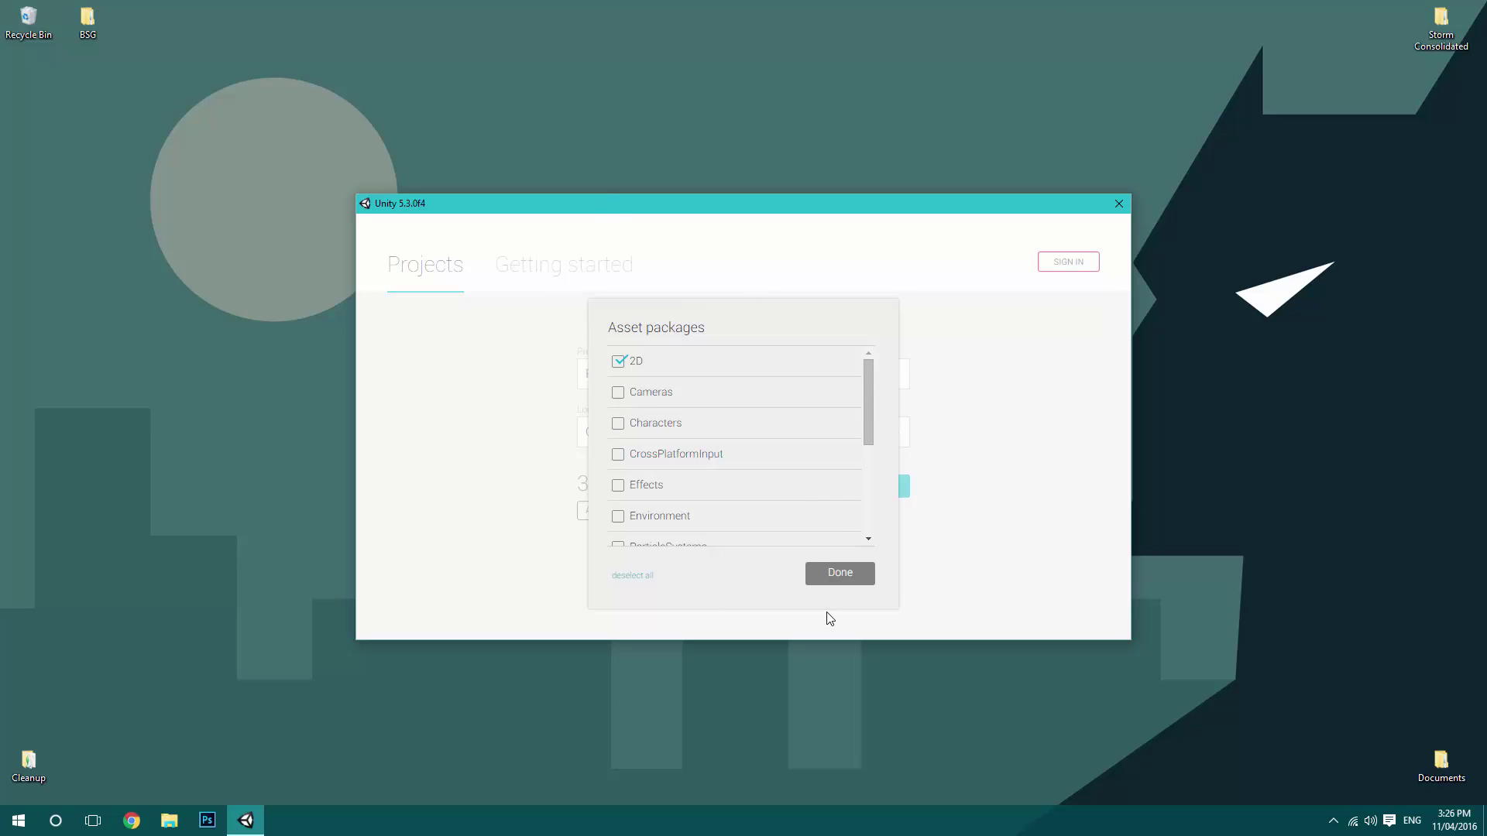
{"action": "left_click", "coordinate": [831, 587]}
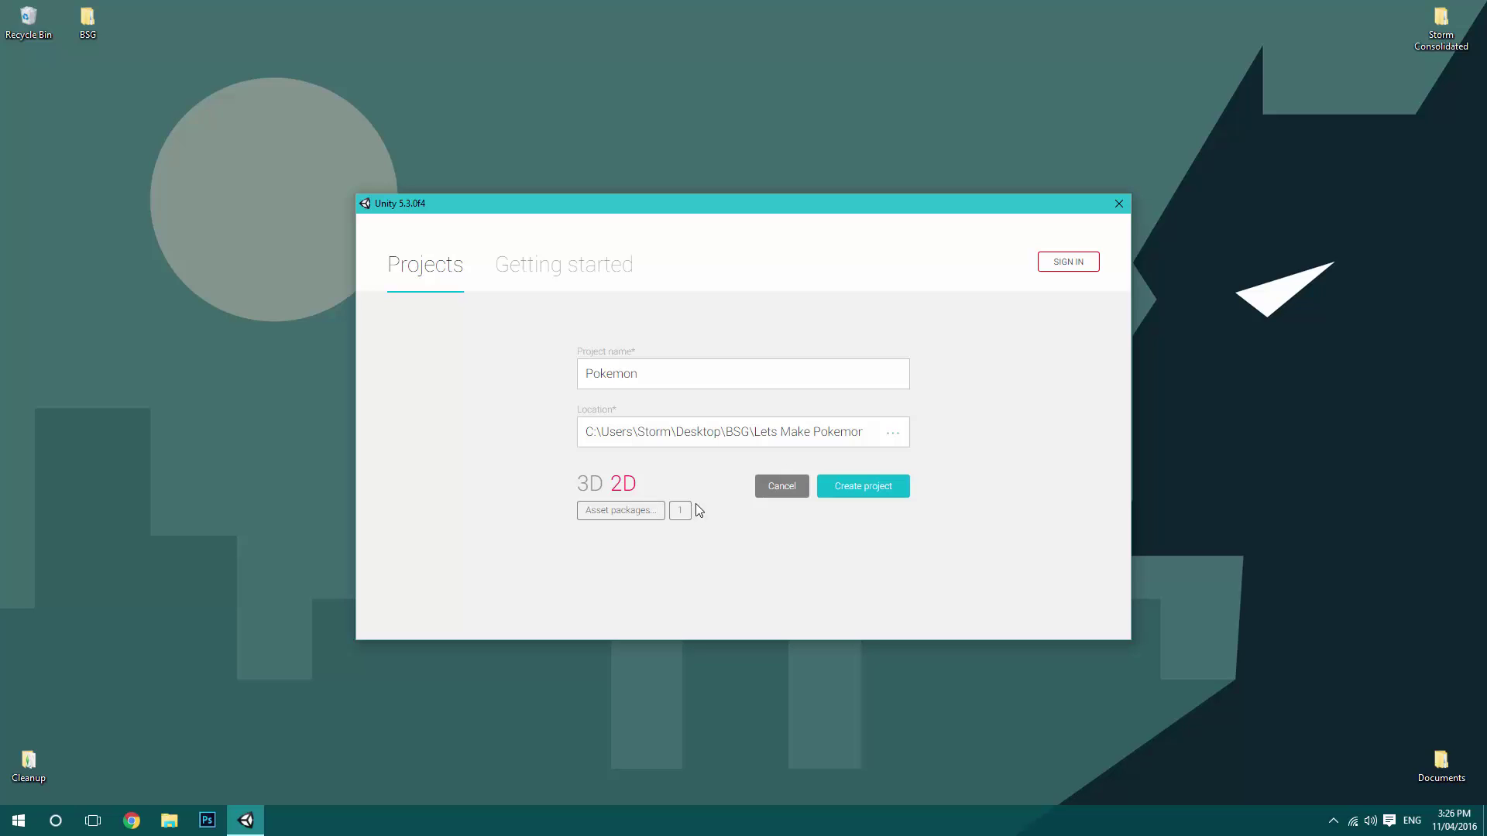
{"action": "left_click", "coordinate": [884, 490]}
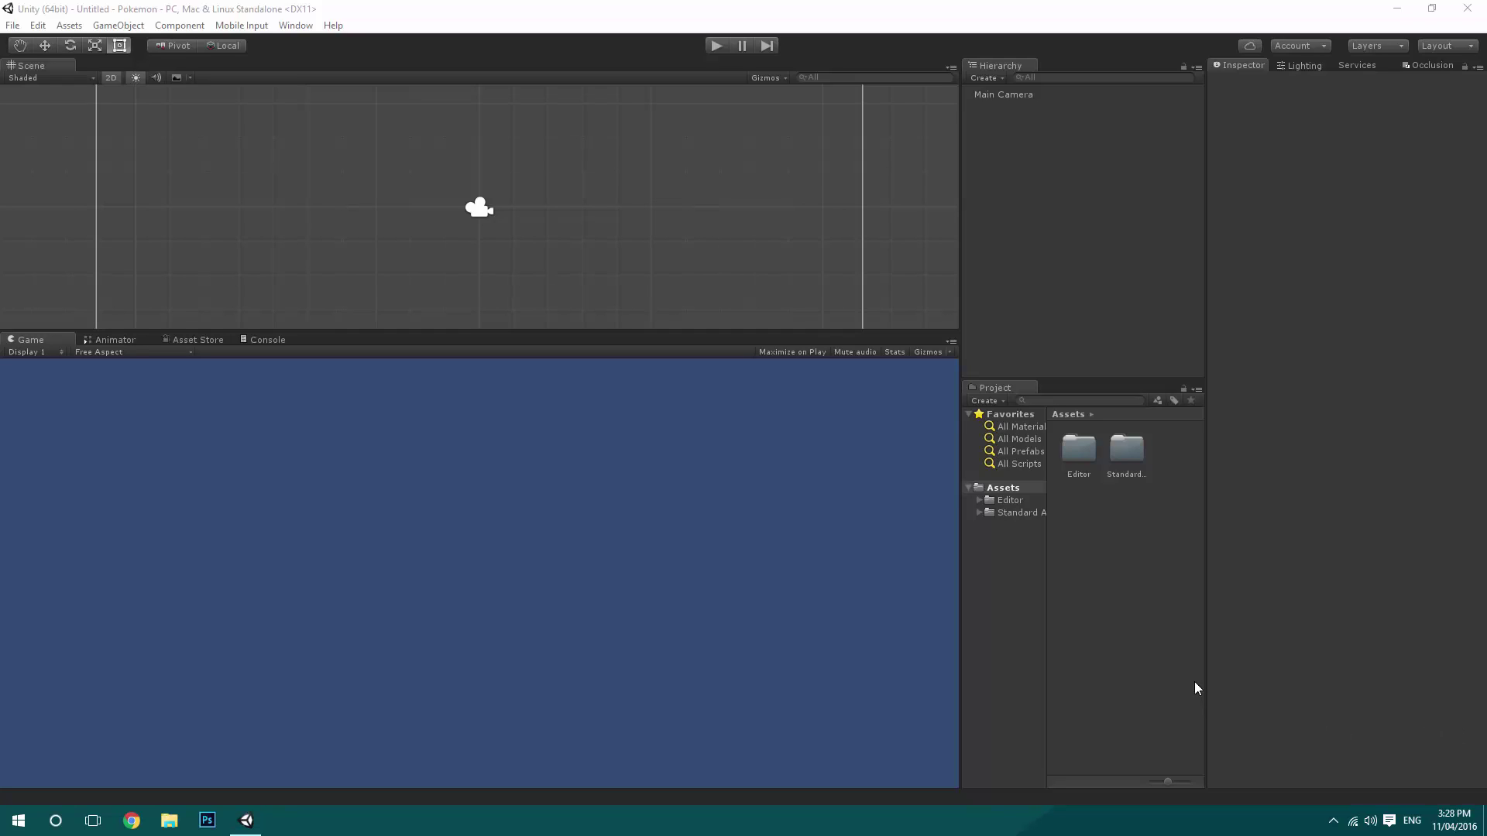
Create a folder named Spritesheets in the project's Assets.
{"action": "right_click", "coordinate": [1097, 528]}
{"action": "mouse_move", "coordinate": [1121, 257]}
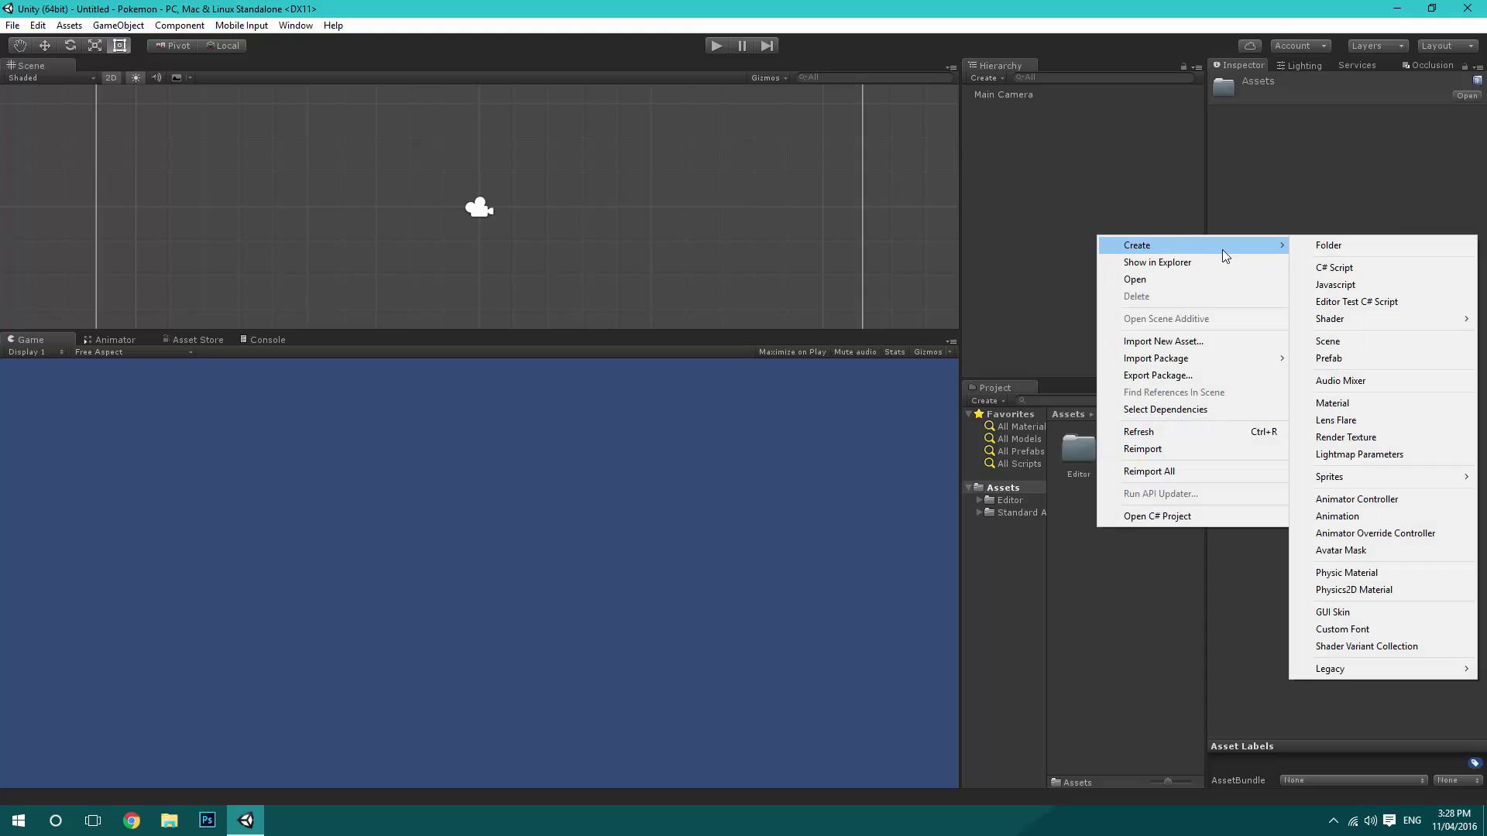
{"action": "left_click", "coordinate": [1409, 244]}
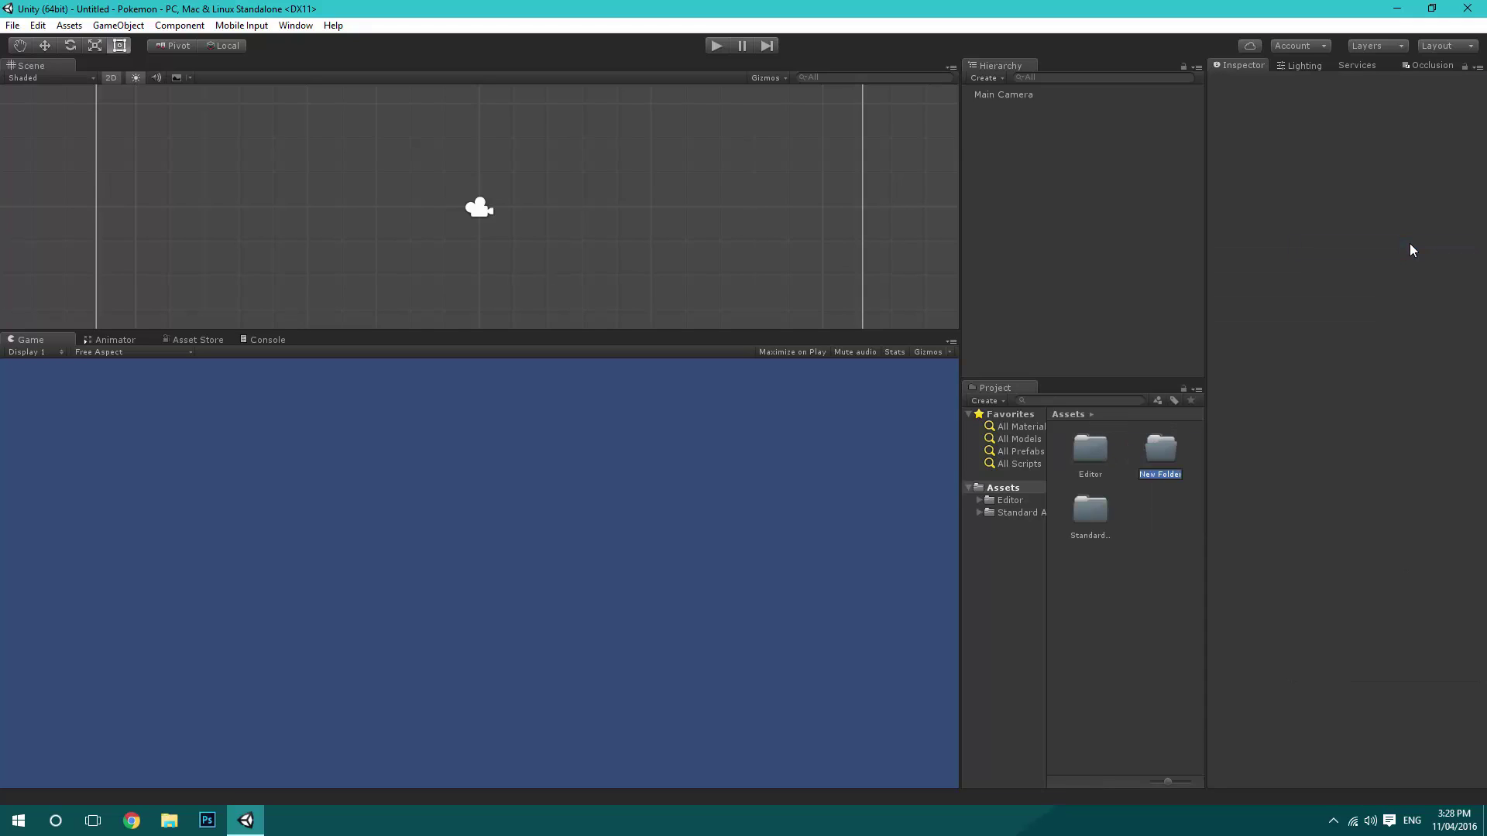
{"action": "type", "text": "Spritesheets"}
{"action": "key", "text": "Return"}
Create a folder named Scripts in the project's Assets.
{"action": "right_click", "coordinate": [1144, 399]}
{"action": "mouse_move", "coordinate": [1181, 405]}
{"action": "left_click", "coordinate": [1000, 401]}
{"action": "type", "text": "Scrit"}
{"action": "key", "text": "BackSpace"}
{"action": "type", "text": "pts"}
{"action": "key", "text": "Return"}
Create a folder named Prefabs in the project's Assets.
{"action": "right_click", "coordinate": [1152, 566]}
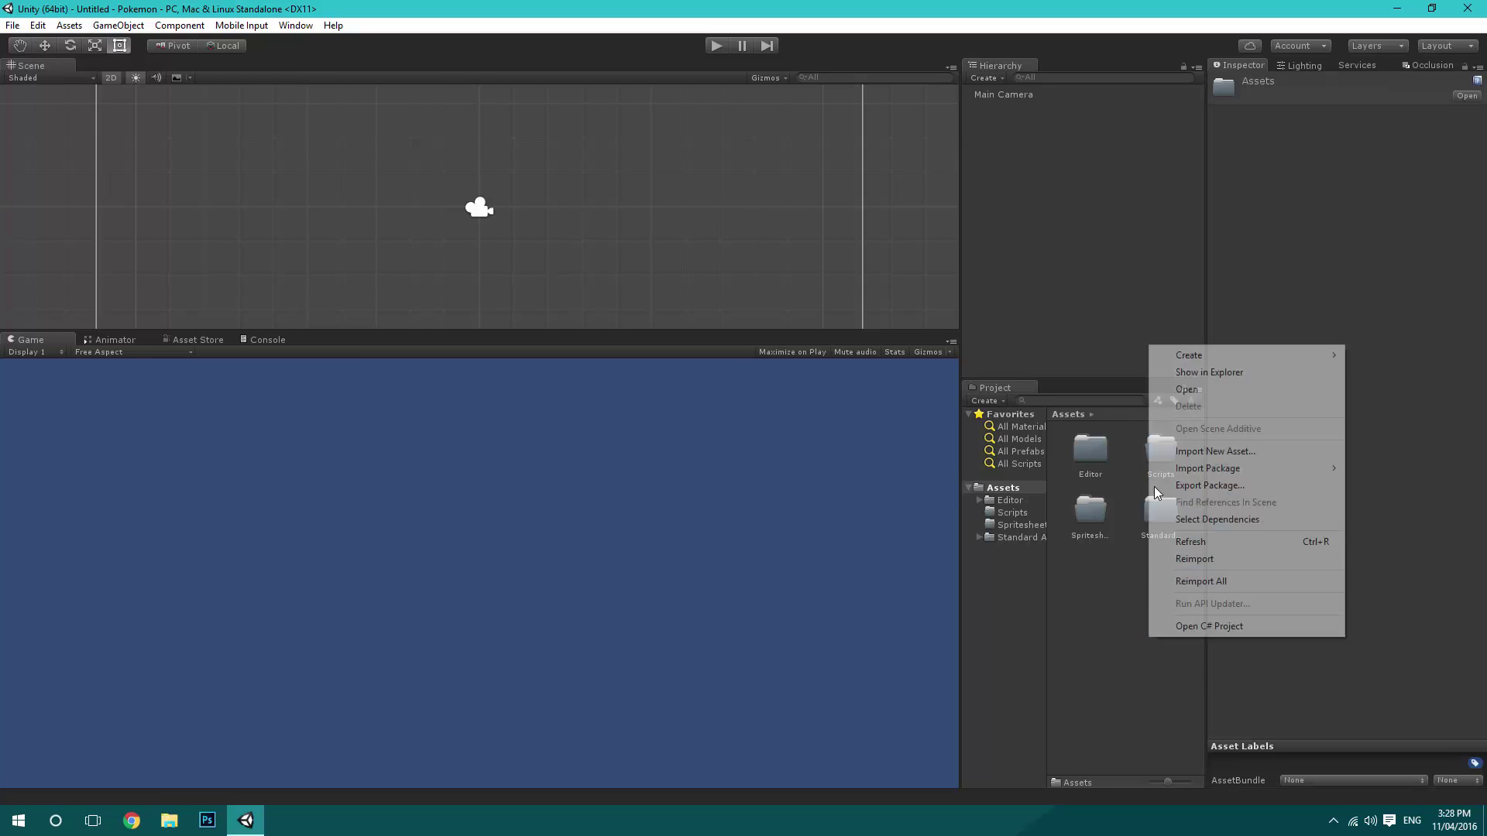
{"action": "left_click", "coordinate": [1138, 355]}
{"action": "type", "text": "Prefabs"}
{"action": "key", "text": "Return"}
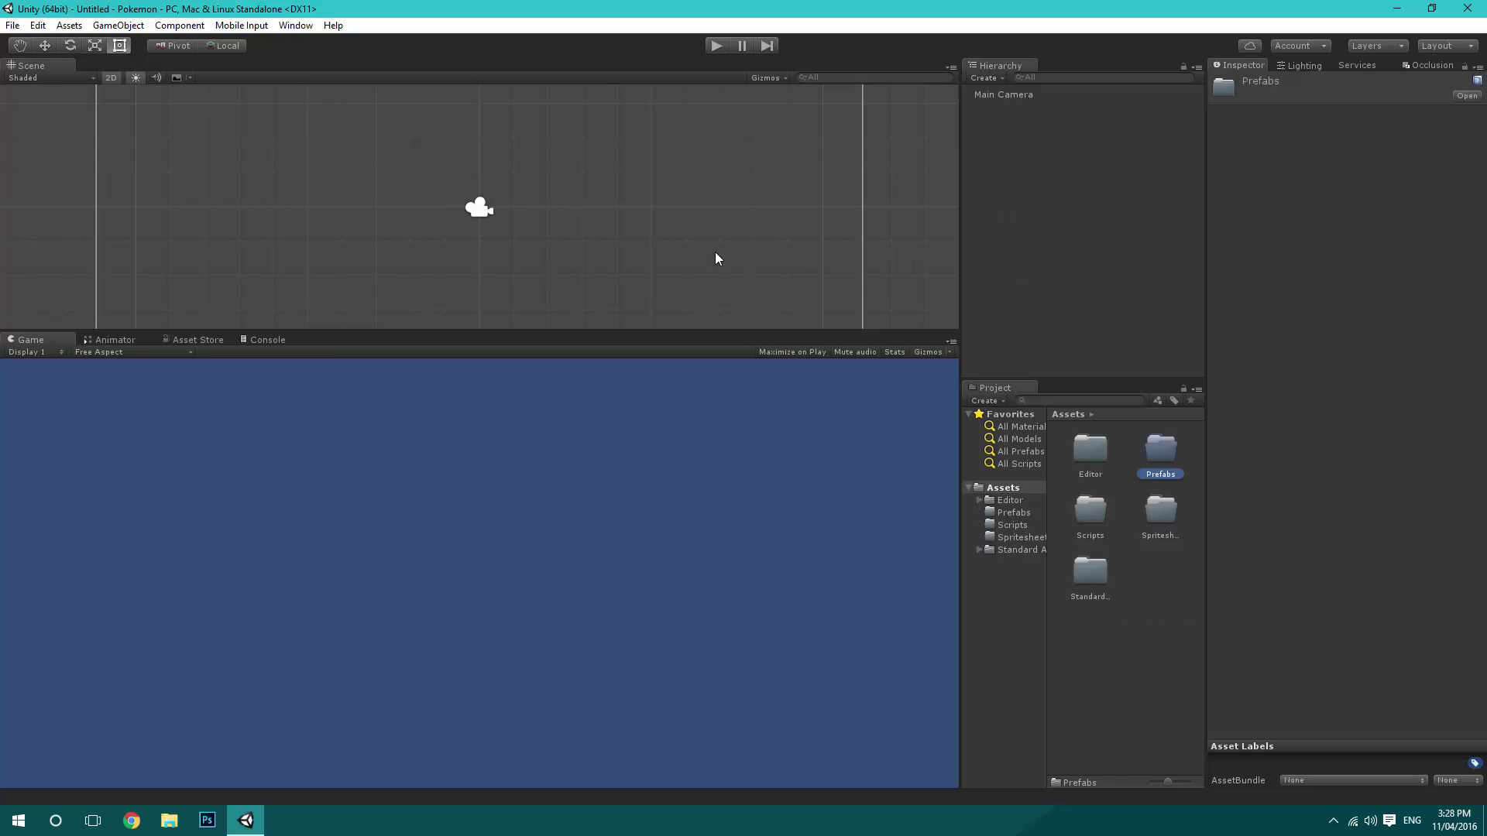
Set the Game view's aspect ratio to 4:3.
{"action": "scroll", "coordinate": [633, 258], "scroll_direction": "down", "scroll_amount": 5}
{"action": "scroll", "coordinate": [632, 254], "scroll_direction": "up", "scroll_amount": 2}
{"action": "left_click", "coordinate": [53, 345]}
{"action": "left_click", "coordinate": [119, 348]}
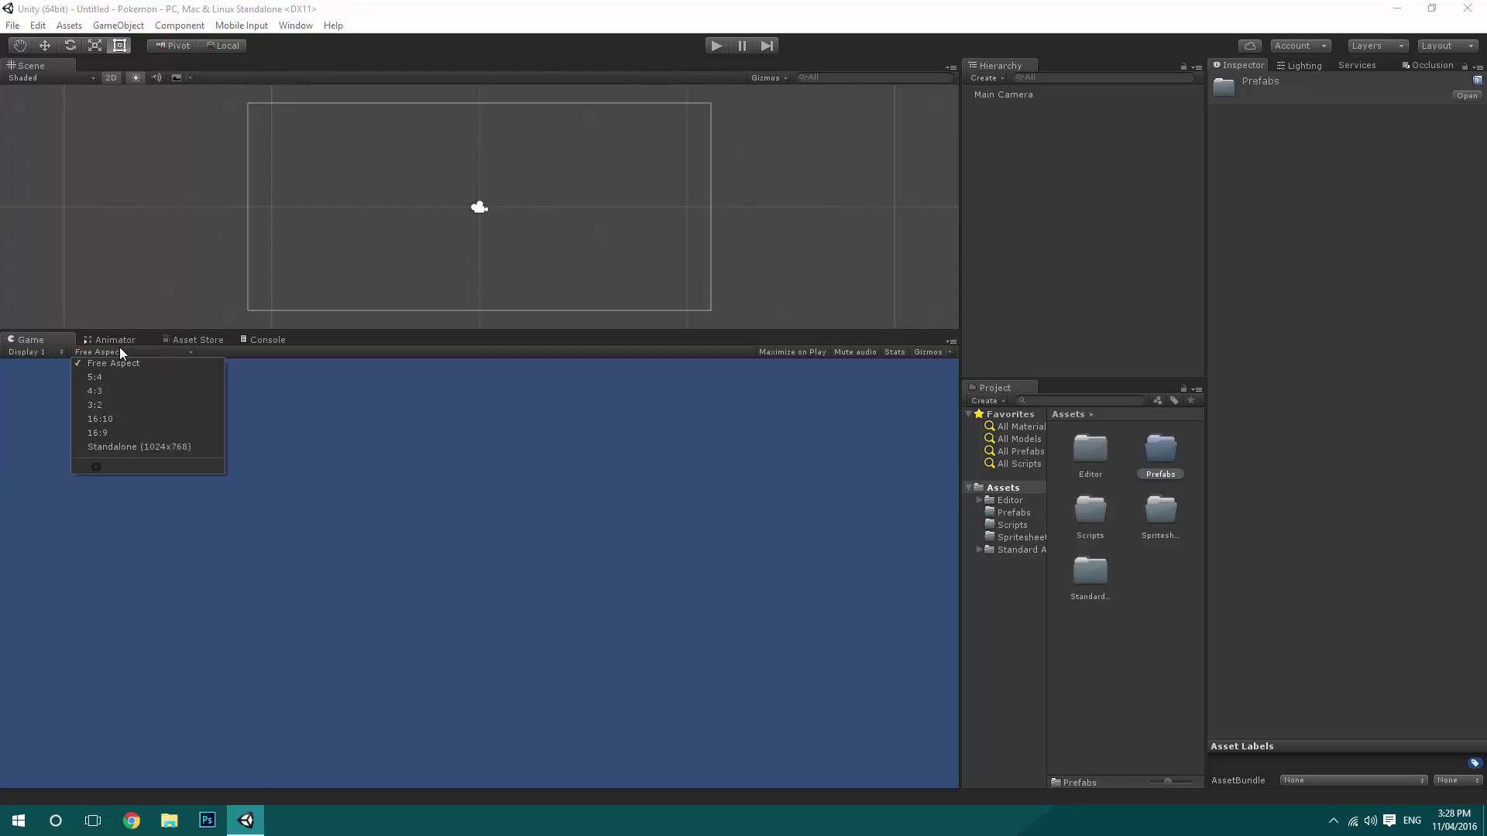
{"action": "left_click", "coordinate": [123, 390]}
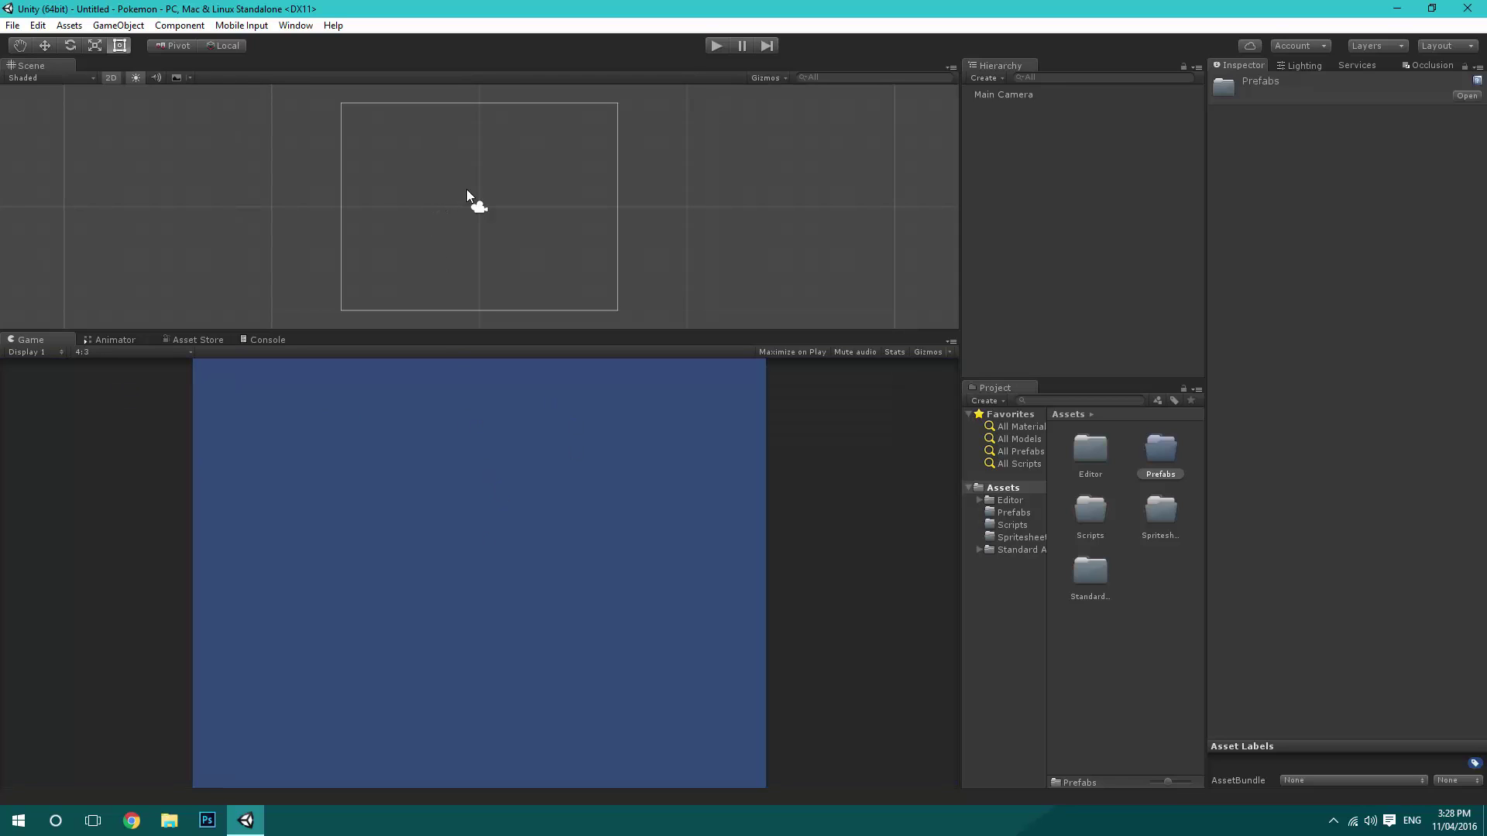
Change the Main Camera's background colour to black.
{"action": "left_click", "coordinate": [994, 95]}
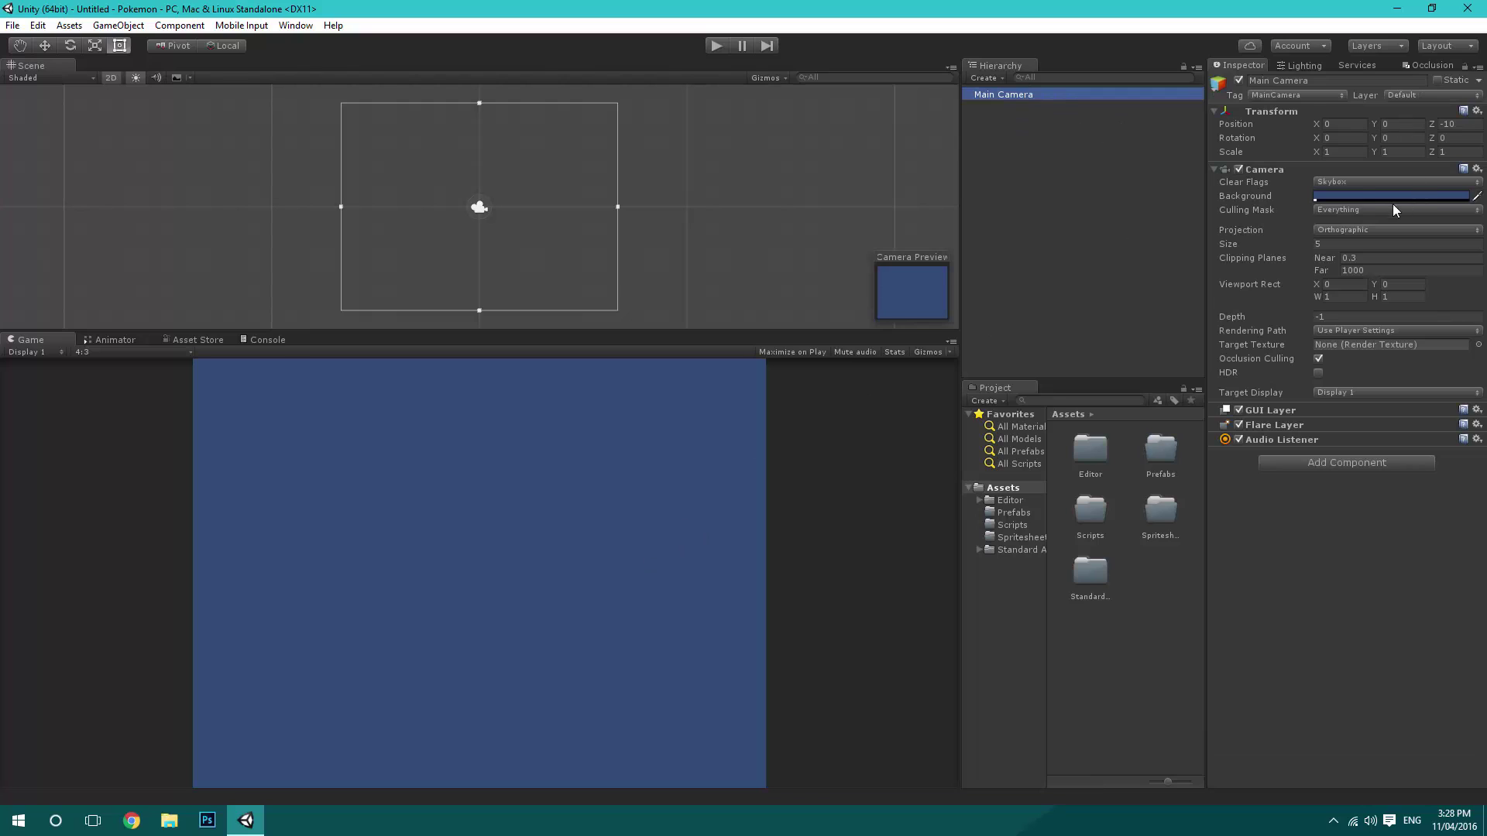
{"action": "left_click", "coordinate": [1358, 195]}
{"action": "left_click_drag", "start_coordinate": [100, 149], "coordinate": [257, 334]}
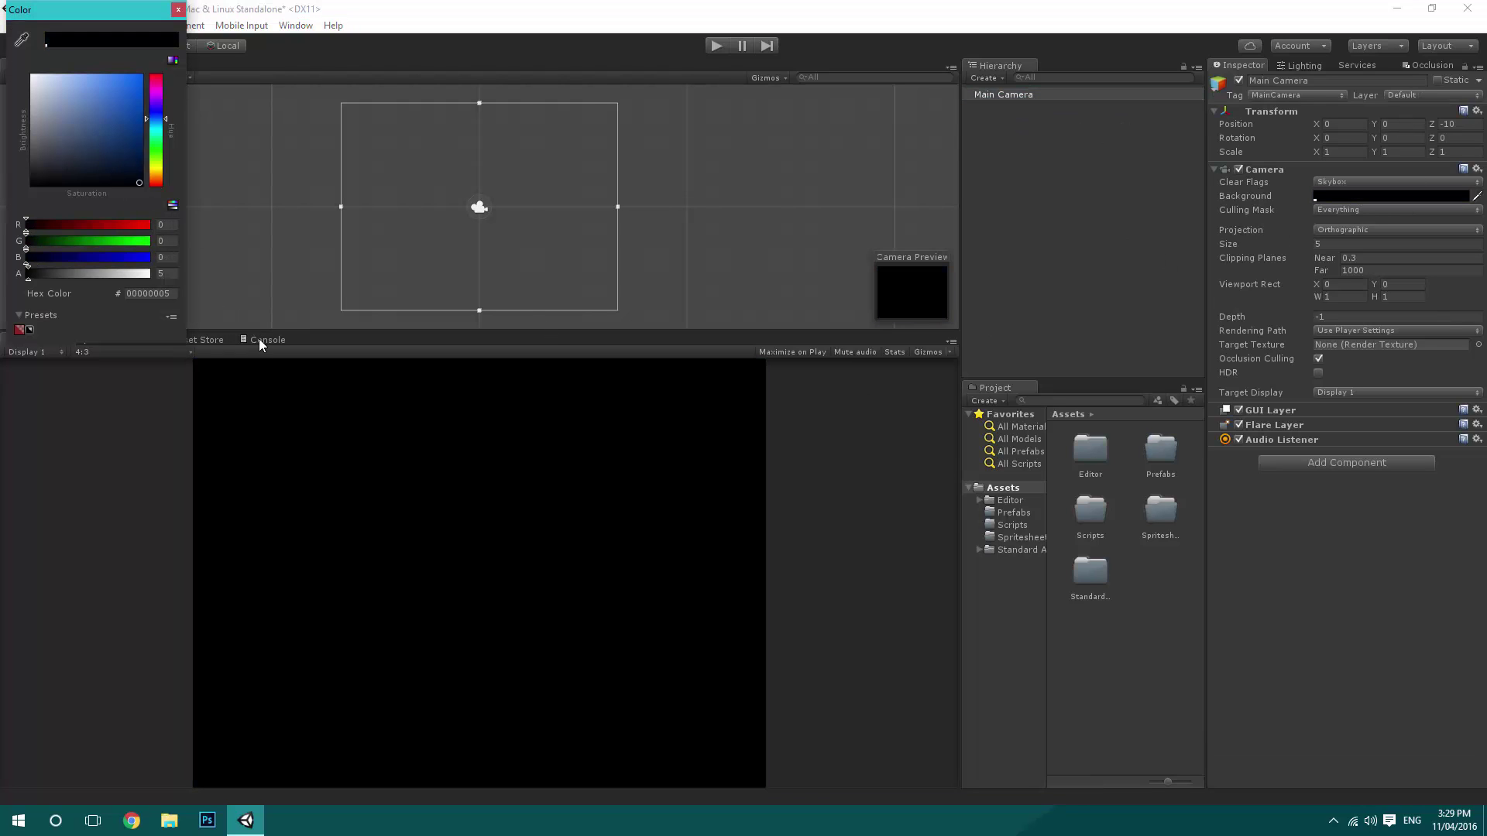
{"action": "left_click", "coordinate": [179, 10]}
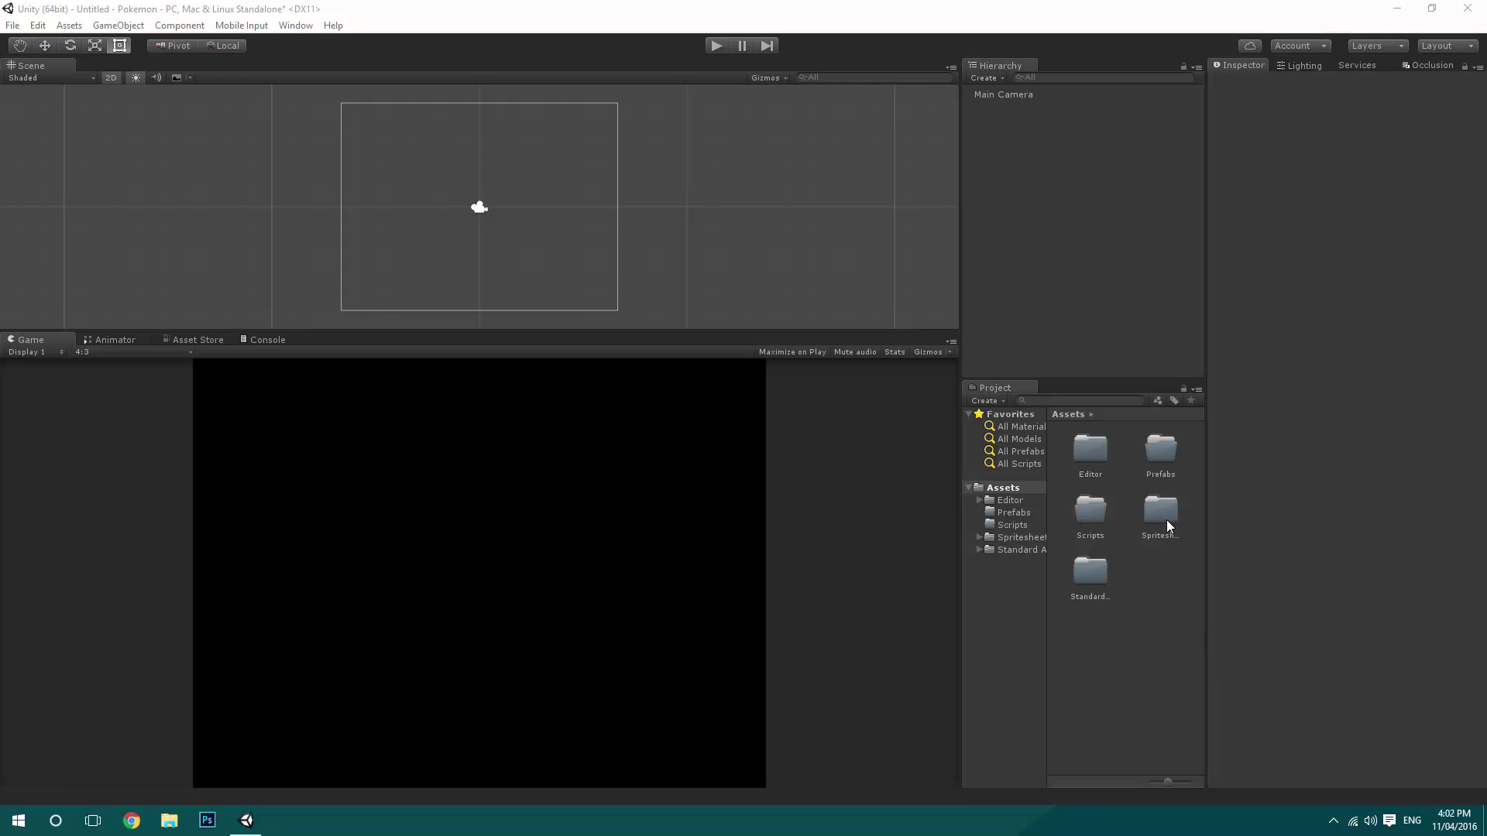
Look through the Character, Inside and Outside folders within Spritesheets.
{"action": "double_click", "coordinate": [1167, 527]}
{"action": "double_click", "coordinate": [1094, 451]}
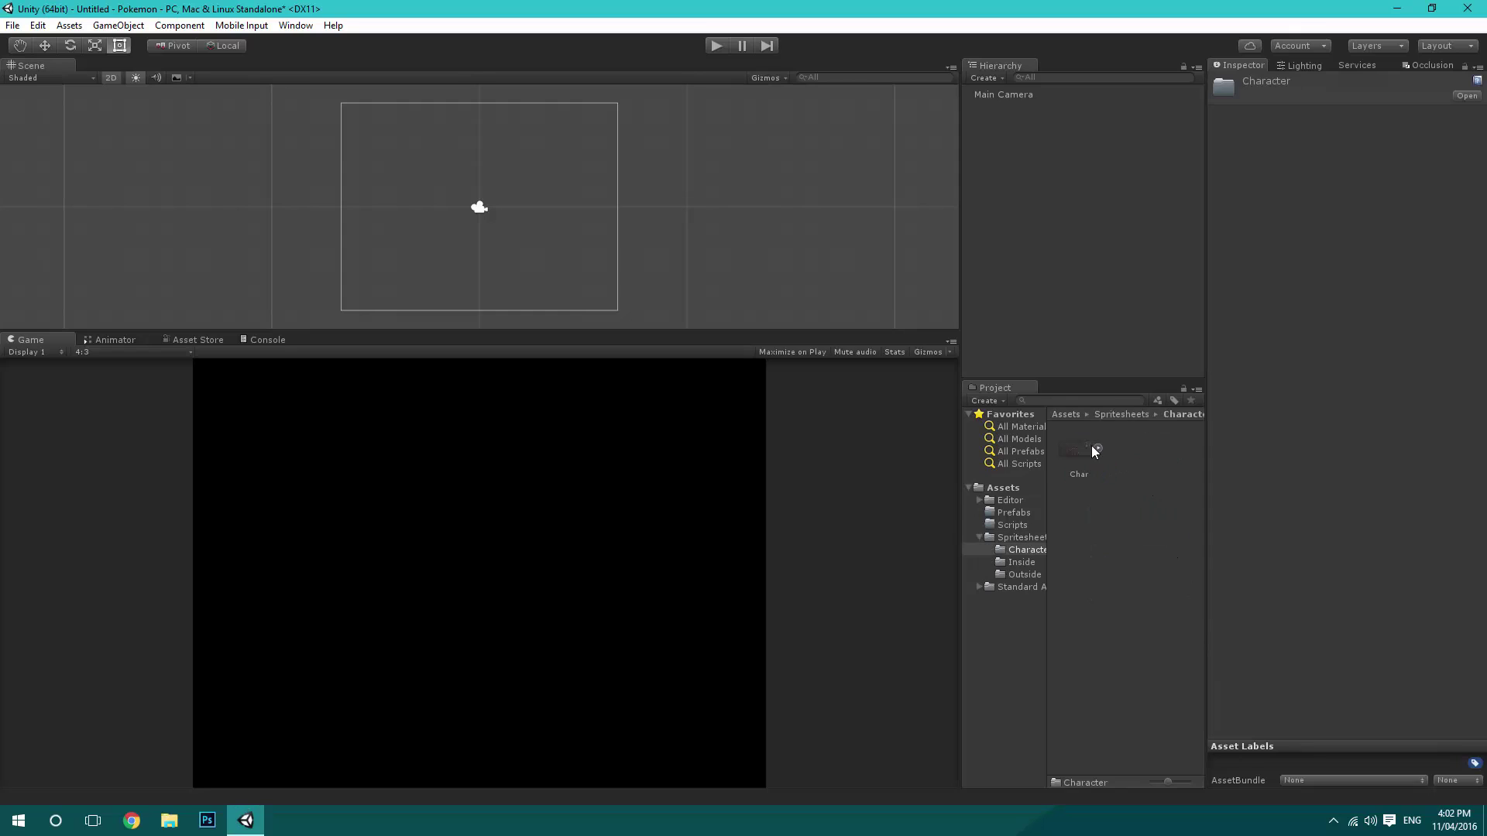
{"action": "left_click", "coordinate": [1122, 419]}
{"action": "double_click", "coordinate": [1159, 451]}
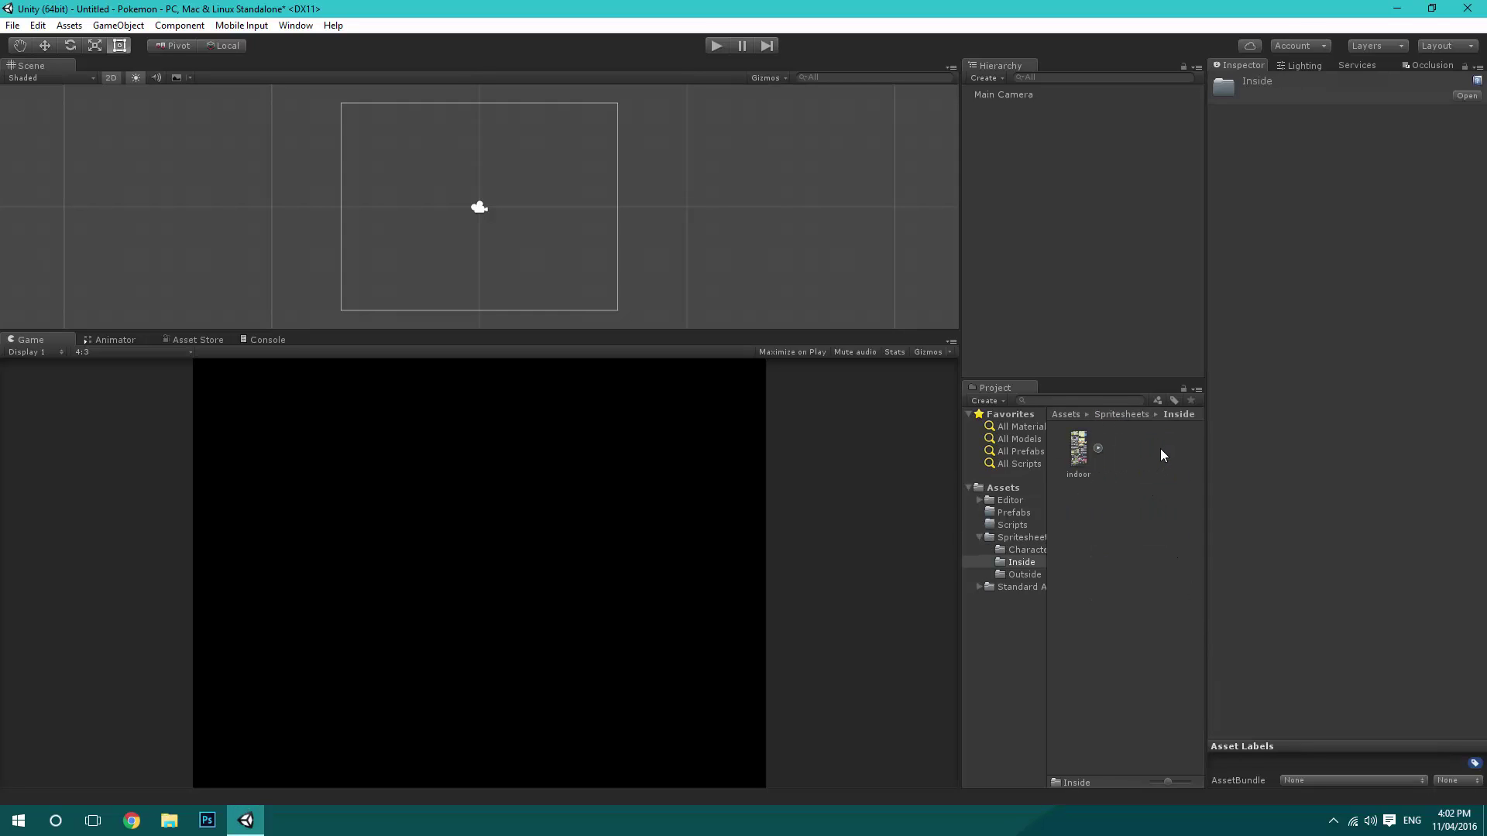
{"action": "left_click", "coordinate": [1114, 414]}
{"action": "double_click", "coordinate": [1092, 513]}
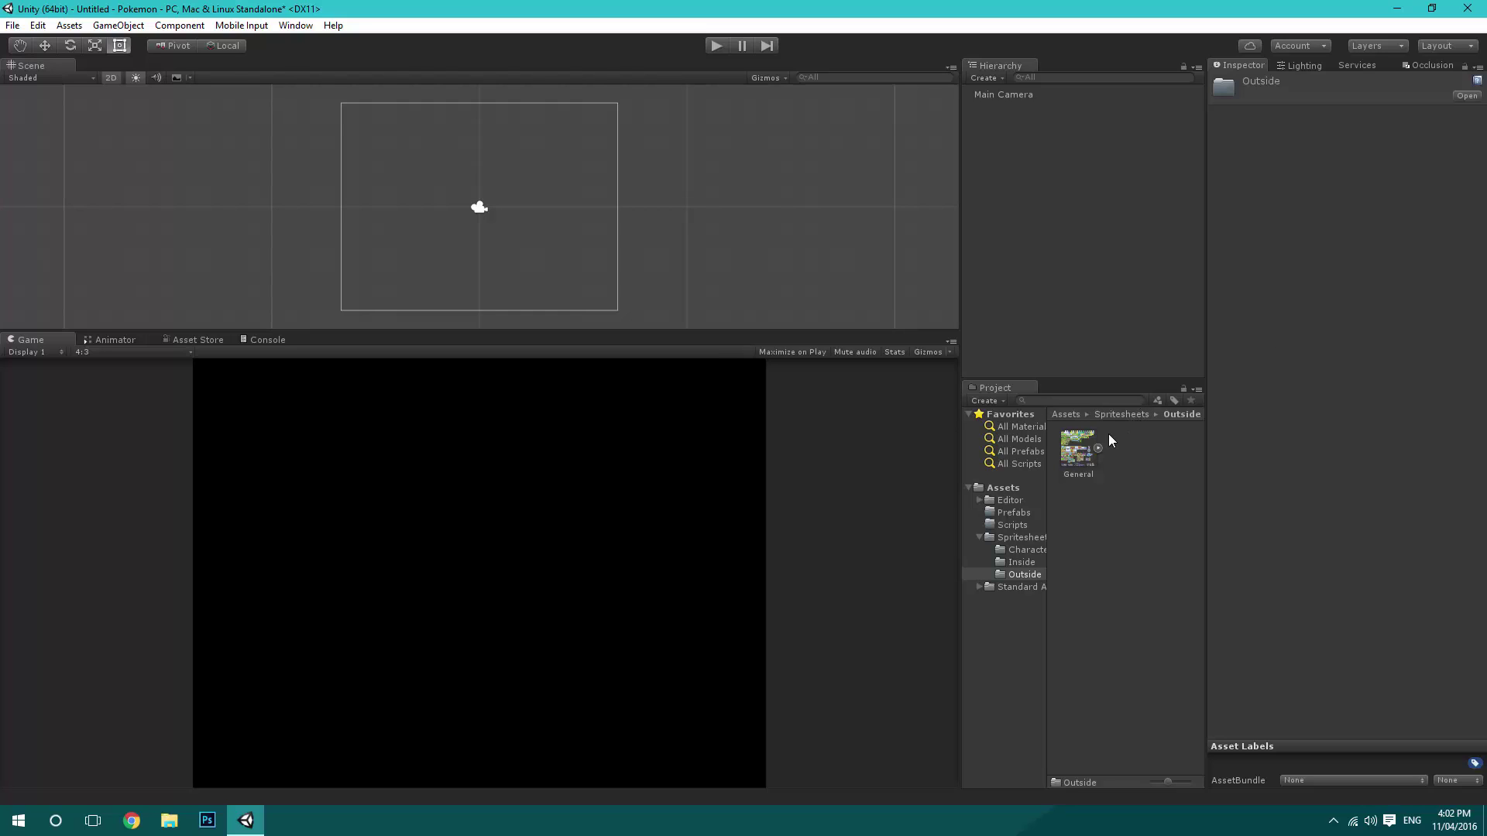
{"action": "scroll", "coordinate": [494, 186], "scroll_direction": "up", "scroll_amount": 2}
{"action": "middle_click_drag", "start_coordinate": [539, 253], "coordinate": [608, 225]}
{"action": "middle_click_drag", "start_coordinate": [608, 165], "coordinate": [617, 183]}
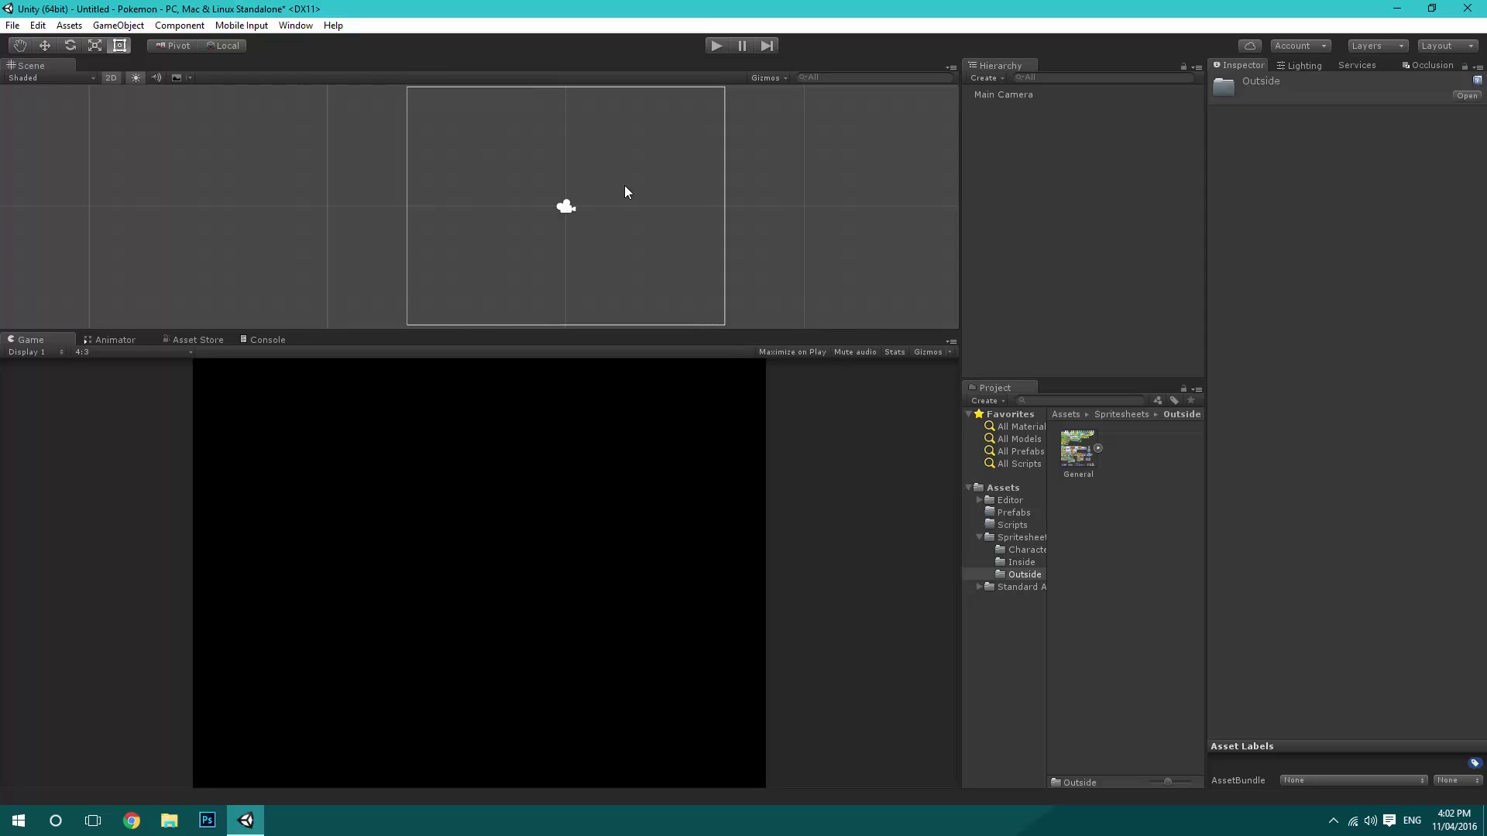
{"action": "middle_click_drag", "start_coordinate": [624, 189], "coordinate": [624, 181]}
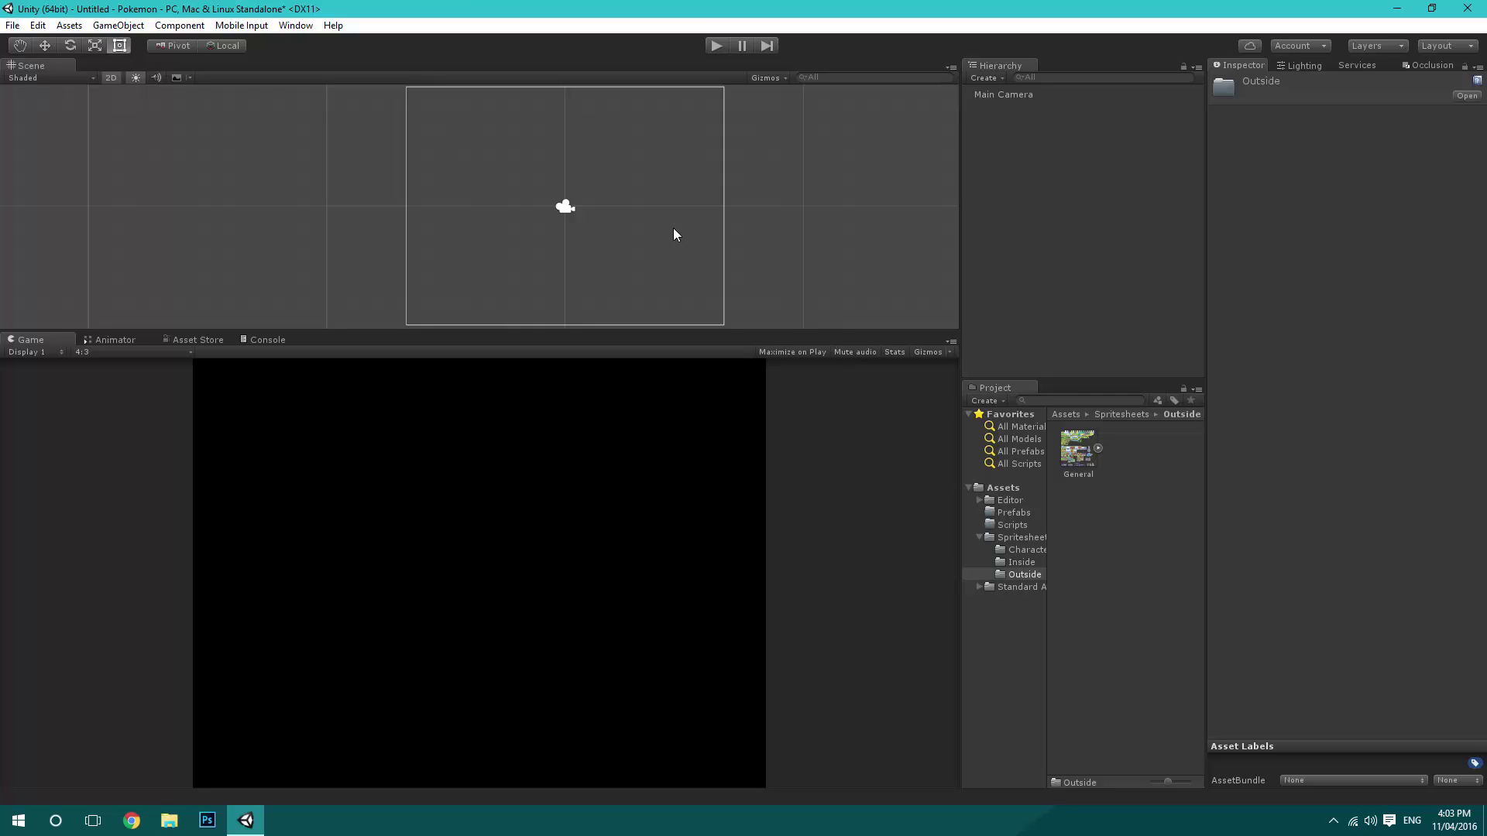
{"action": "scroll", "coordinate": [621, 149], "scroll_direction": "up", "scroll_amount": 3}
{"action": "middle_click_drag", "start_coordinate": [641, 160], "coordinate": [614, 143]}
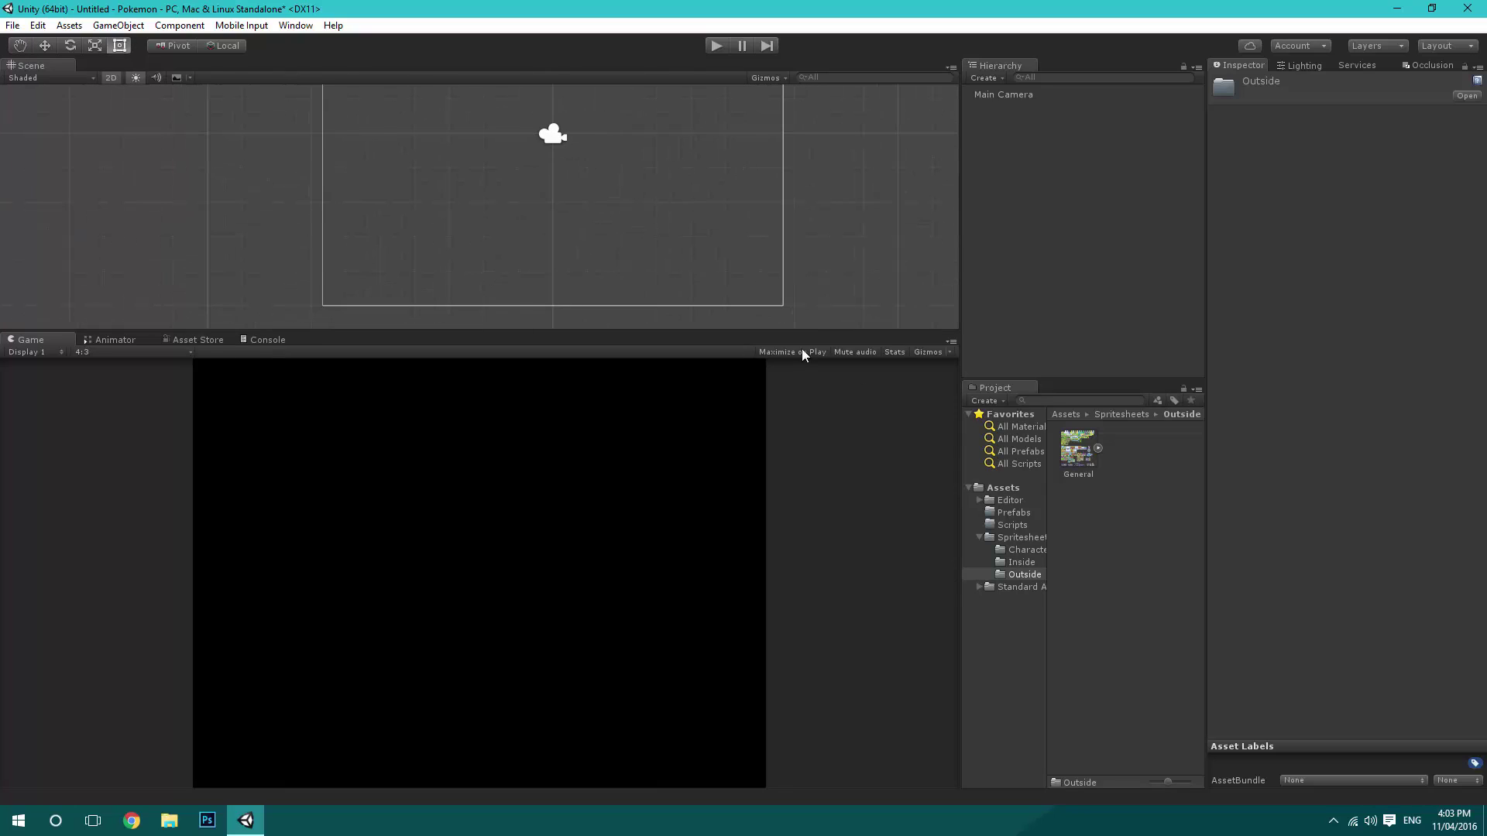
Set the General spritesheet in the Outside folder to 16 pixels per unit and Multiple sprite mode.
{"action": "left_click", "coordinate": [1023, 563]}
{"action": "left_click", "coordinate": [1078, 453]}
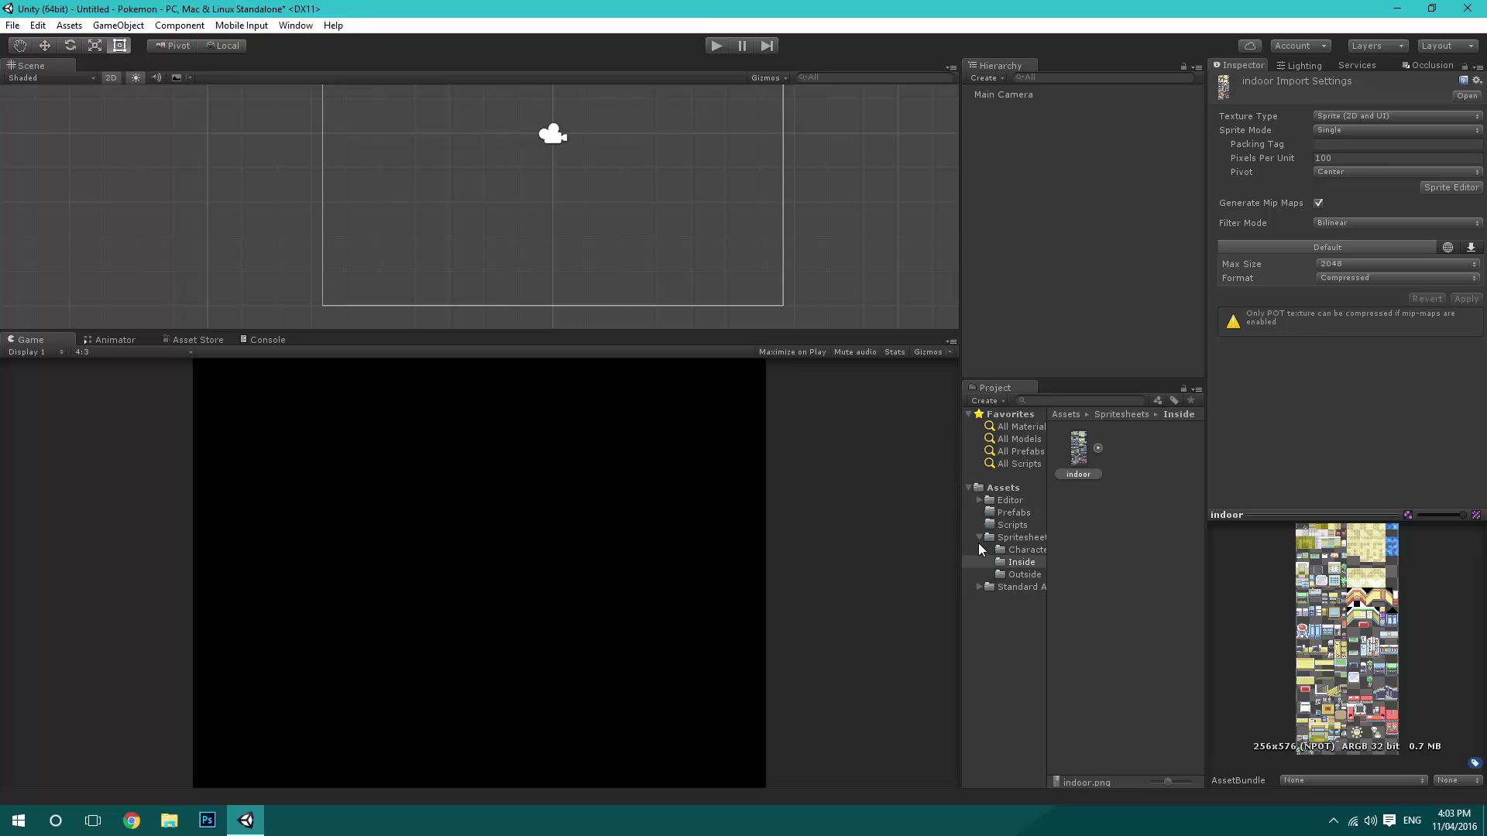
{"action": "left_click", "coordinate": [1024, 574]}
{"action": "left_click", "coordinate": [1072, 452]}
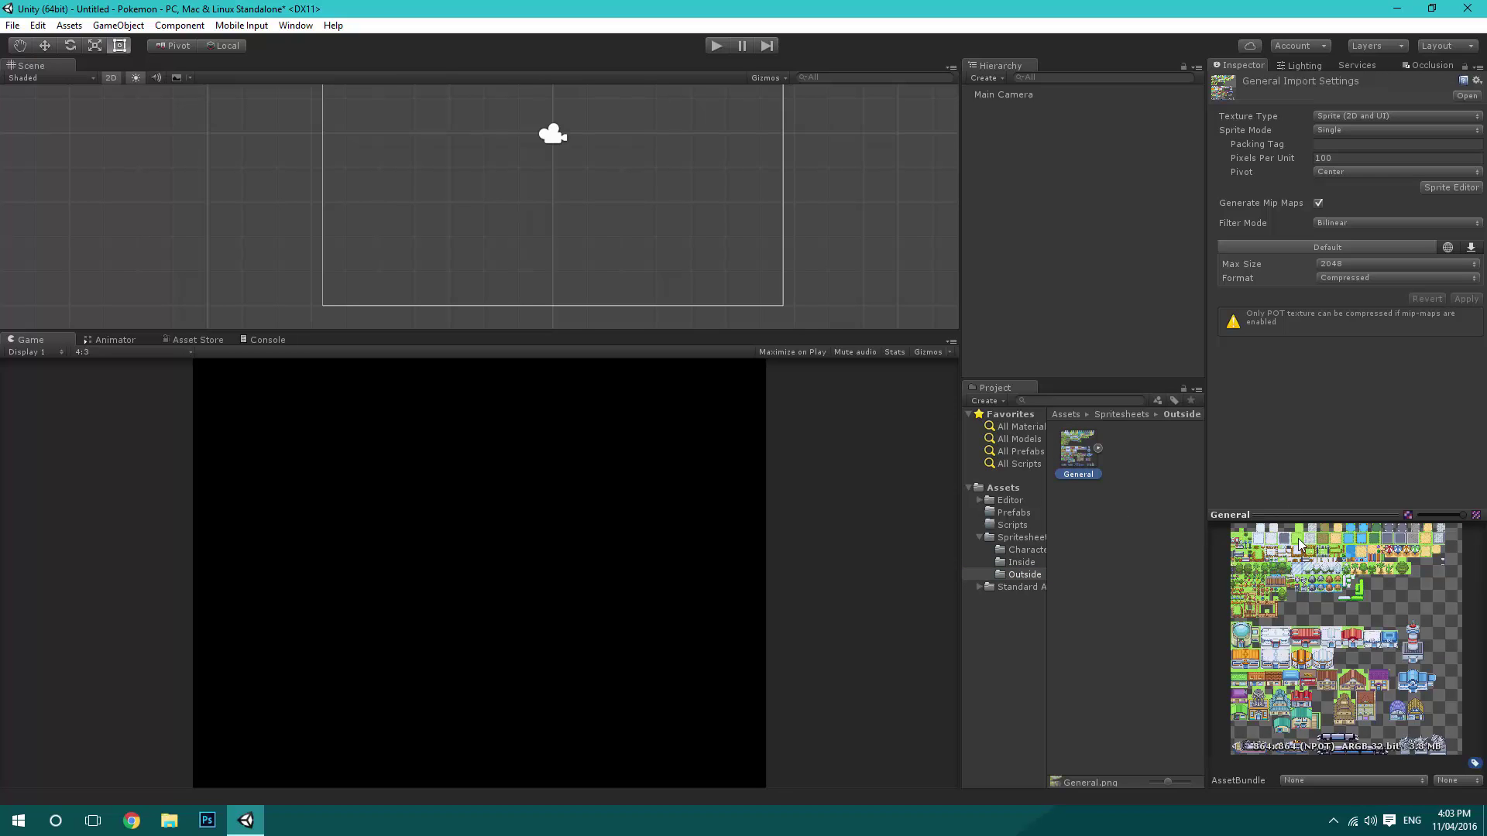
{"action": "left_click", "coordinate": [1261, 158]}
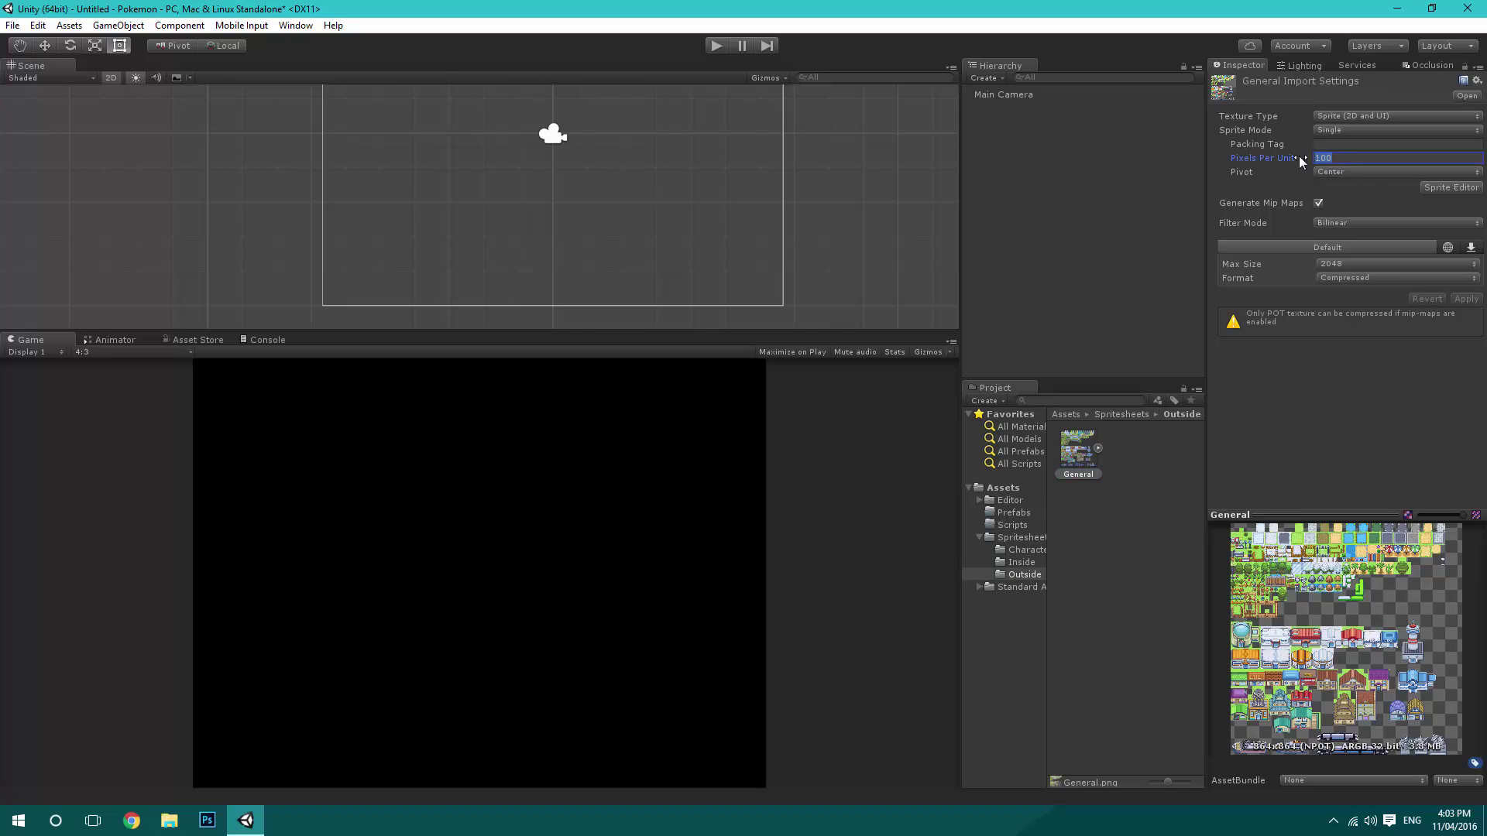
{"action": "type", "text": "16"}
{"action": "left_click", "coordinate": [1348, 129]}
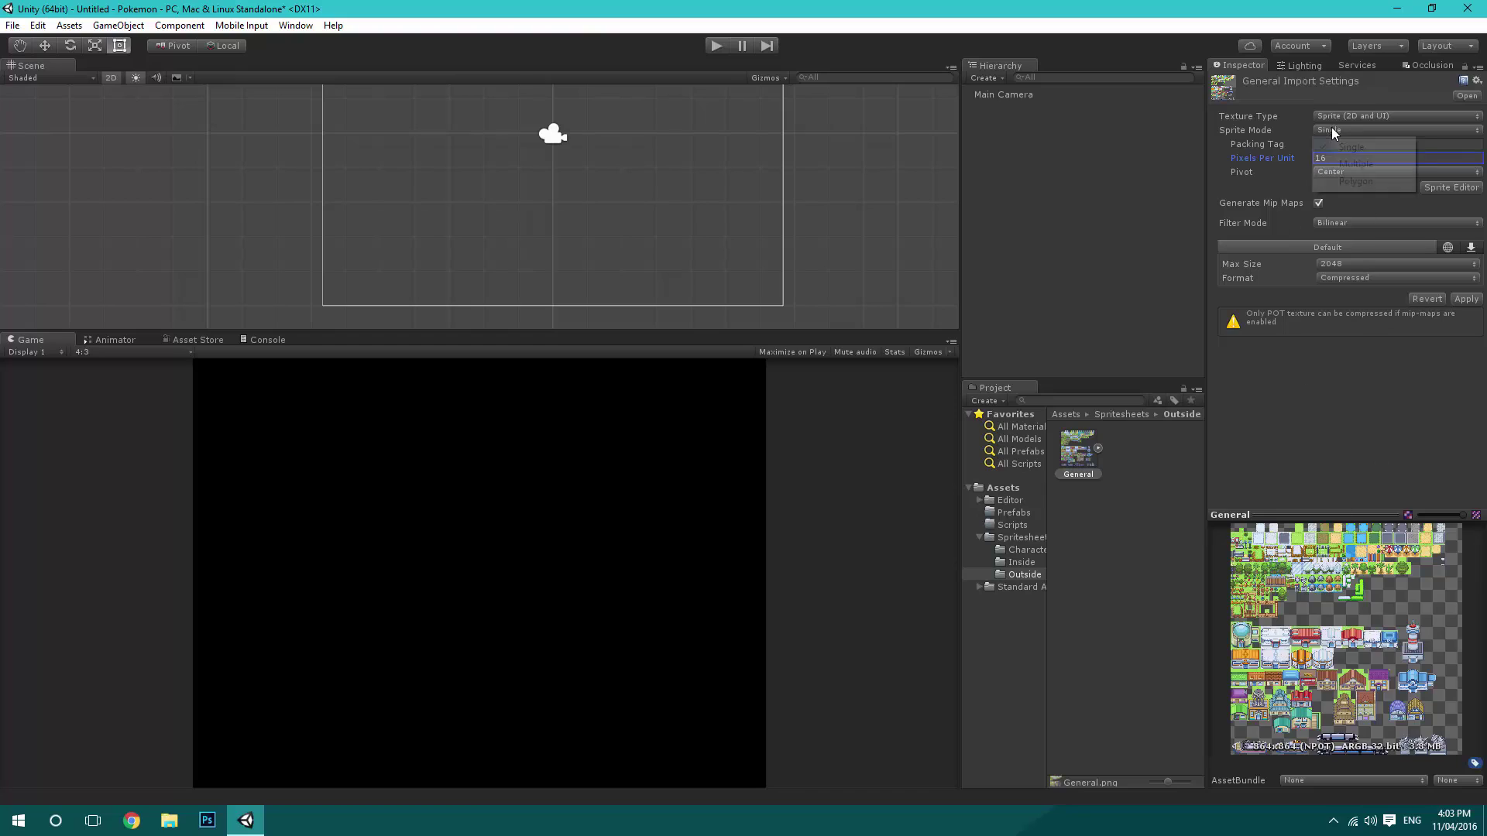
{"action": "left_click", "coordinate": [1341, 165]}
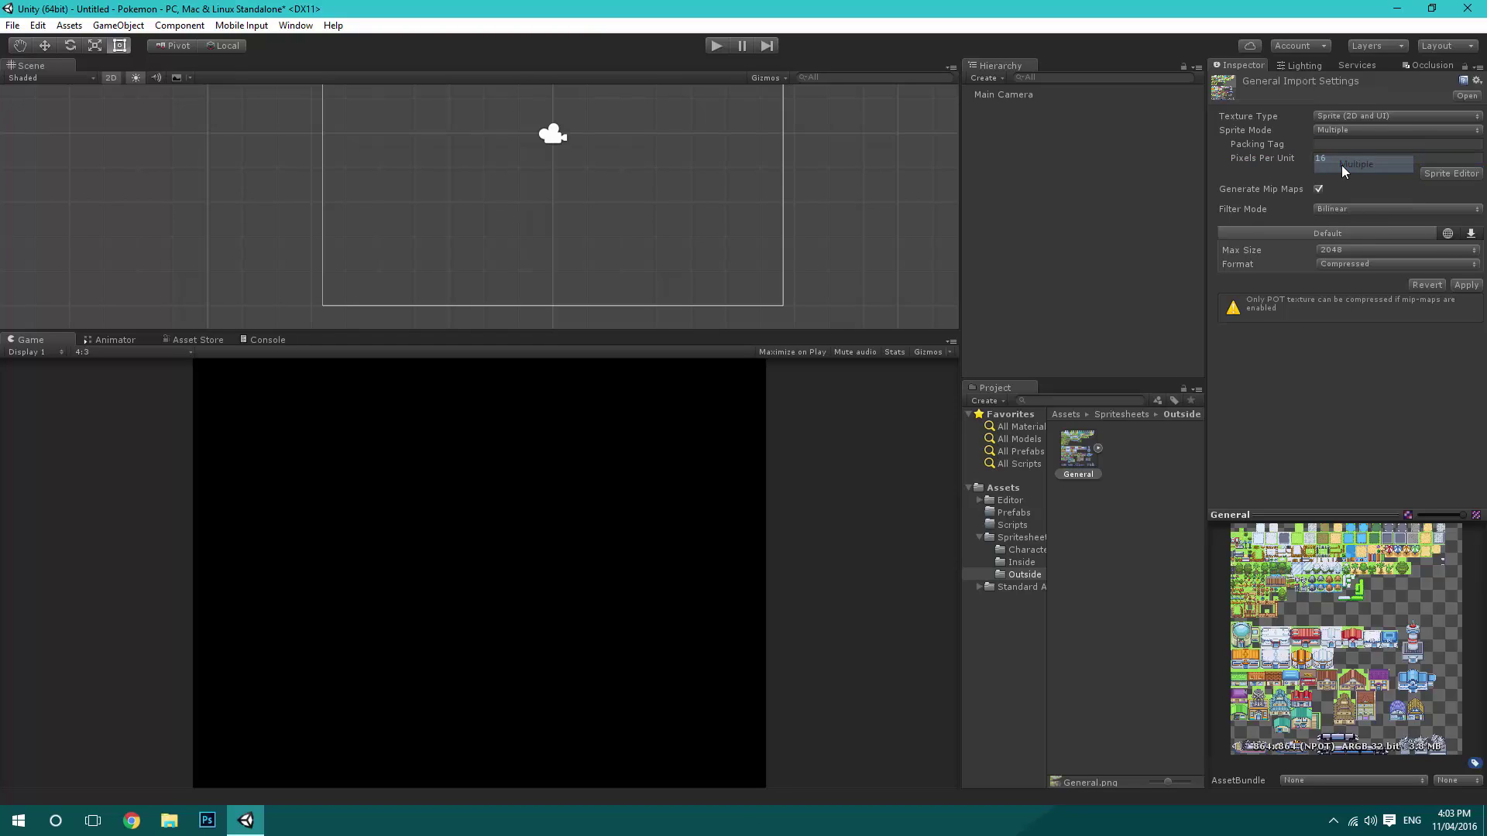
Set the General spritesheet's filter mode to Point (no filter) and format to Truecolor, and apply the import settings.
{"action": "left_click", "coordinate": [1340, 207]}
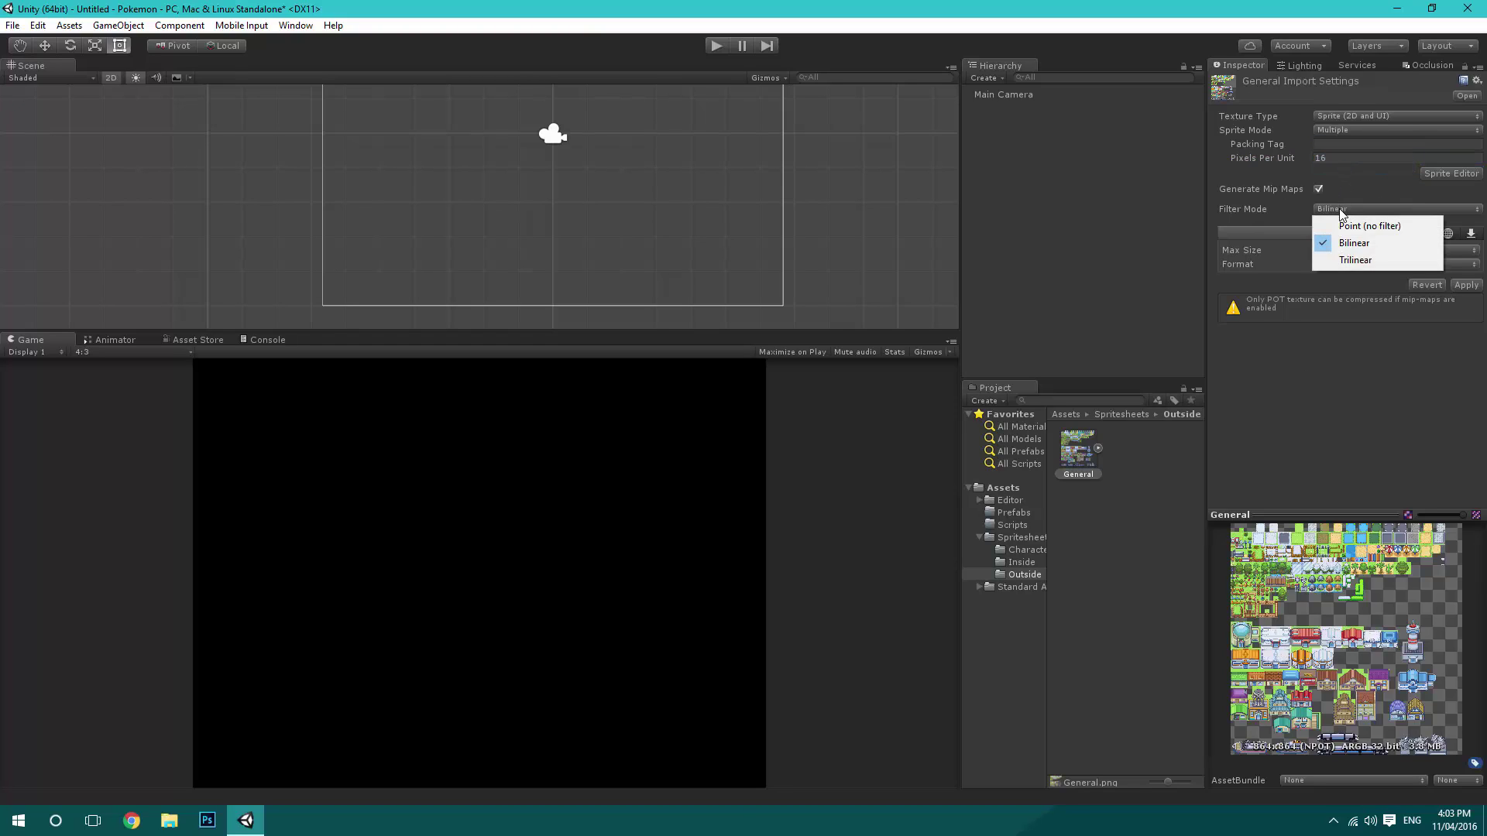
{"action": "left_click", "coordinate": [1367, 226]}
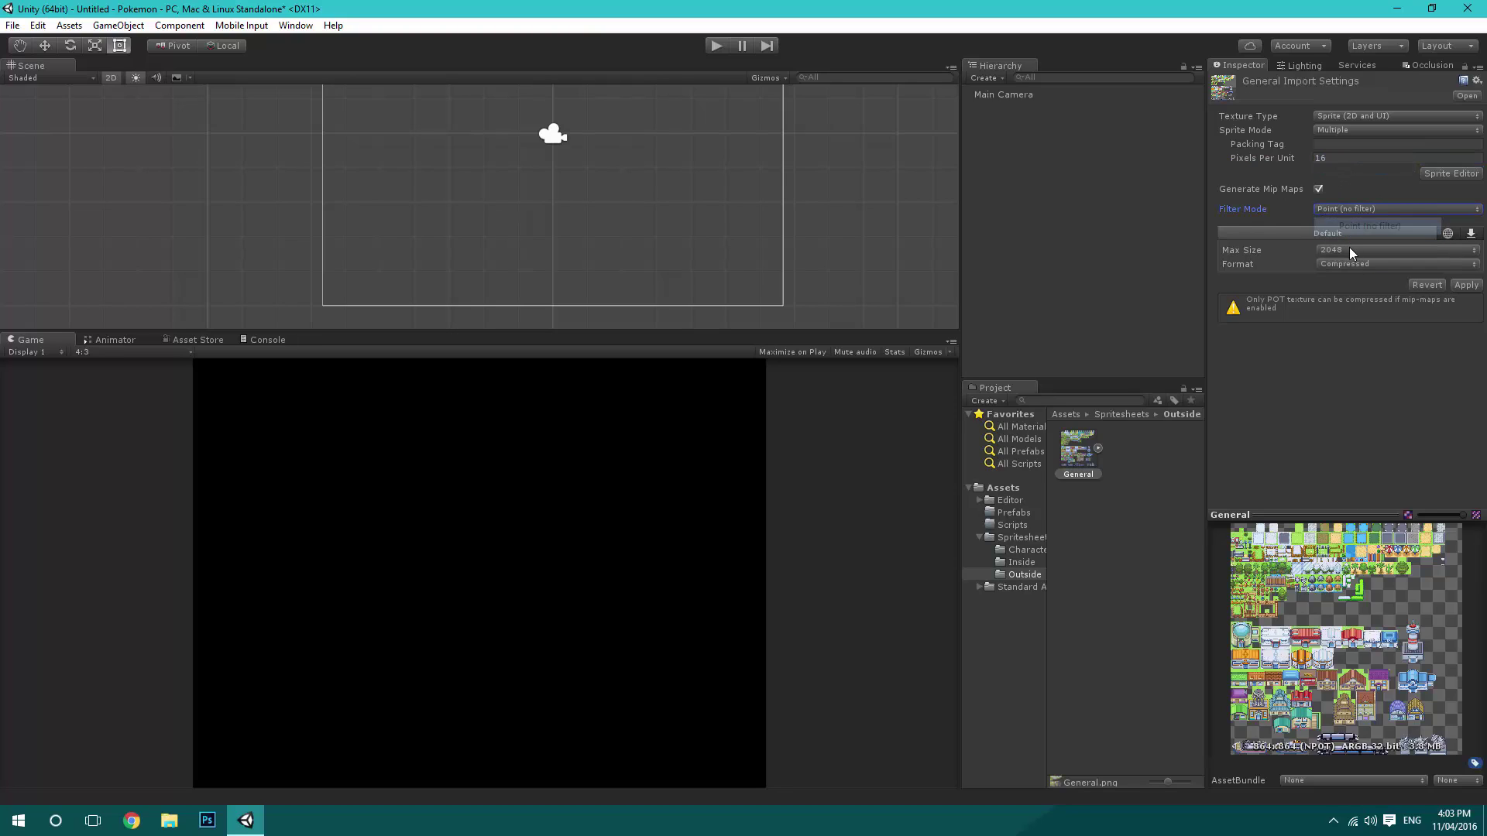
{"action": "left_click", "coordinate": [1347, 265]}
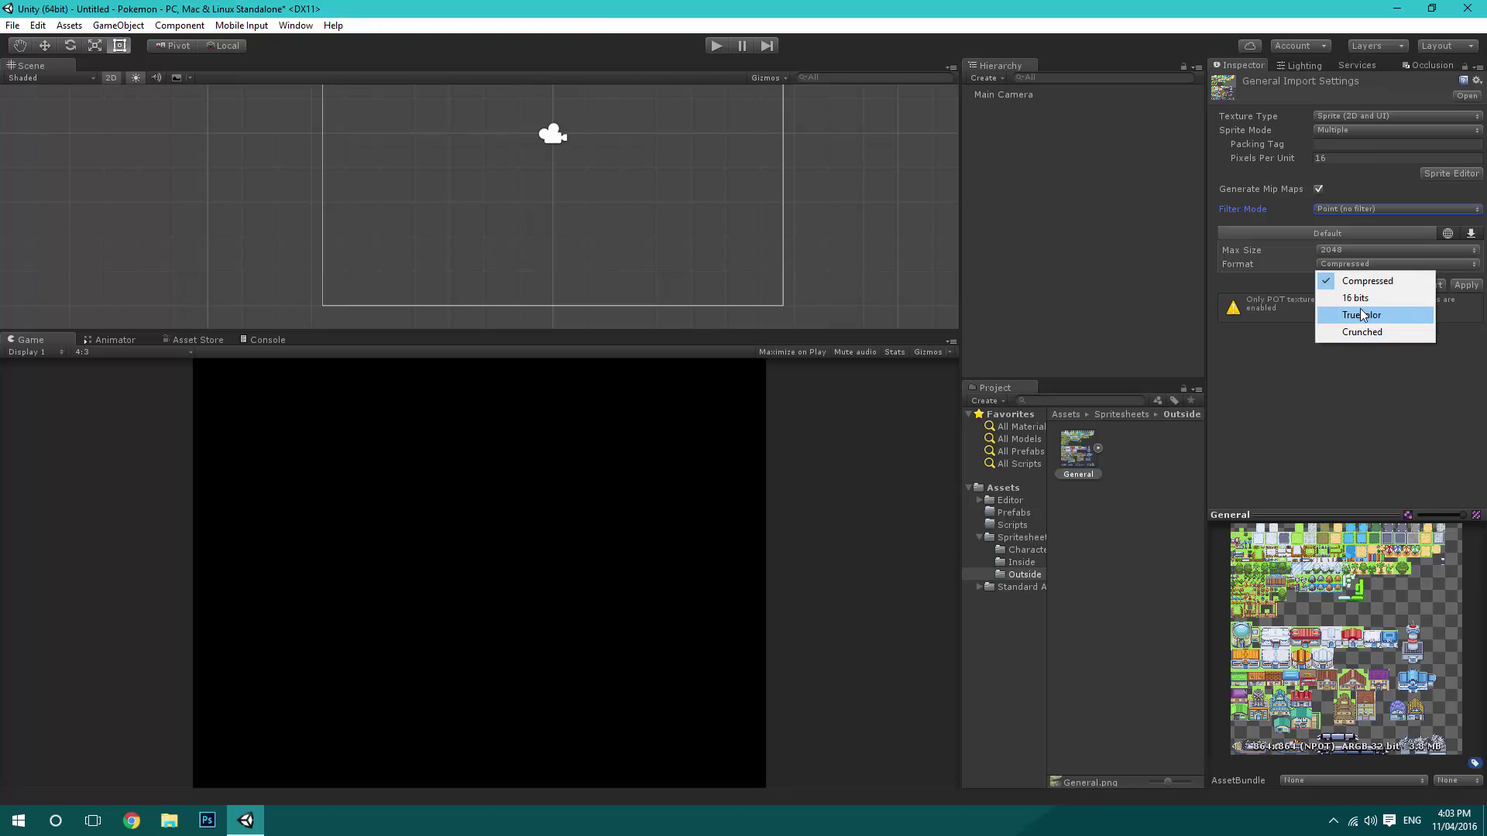
{"action": "left_click", "coordinate": [1361, 315]}
{"action": "left_click", "coordinate": [1462, 285]}
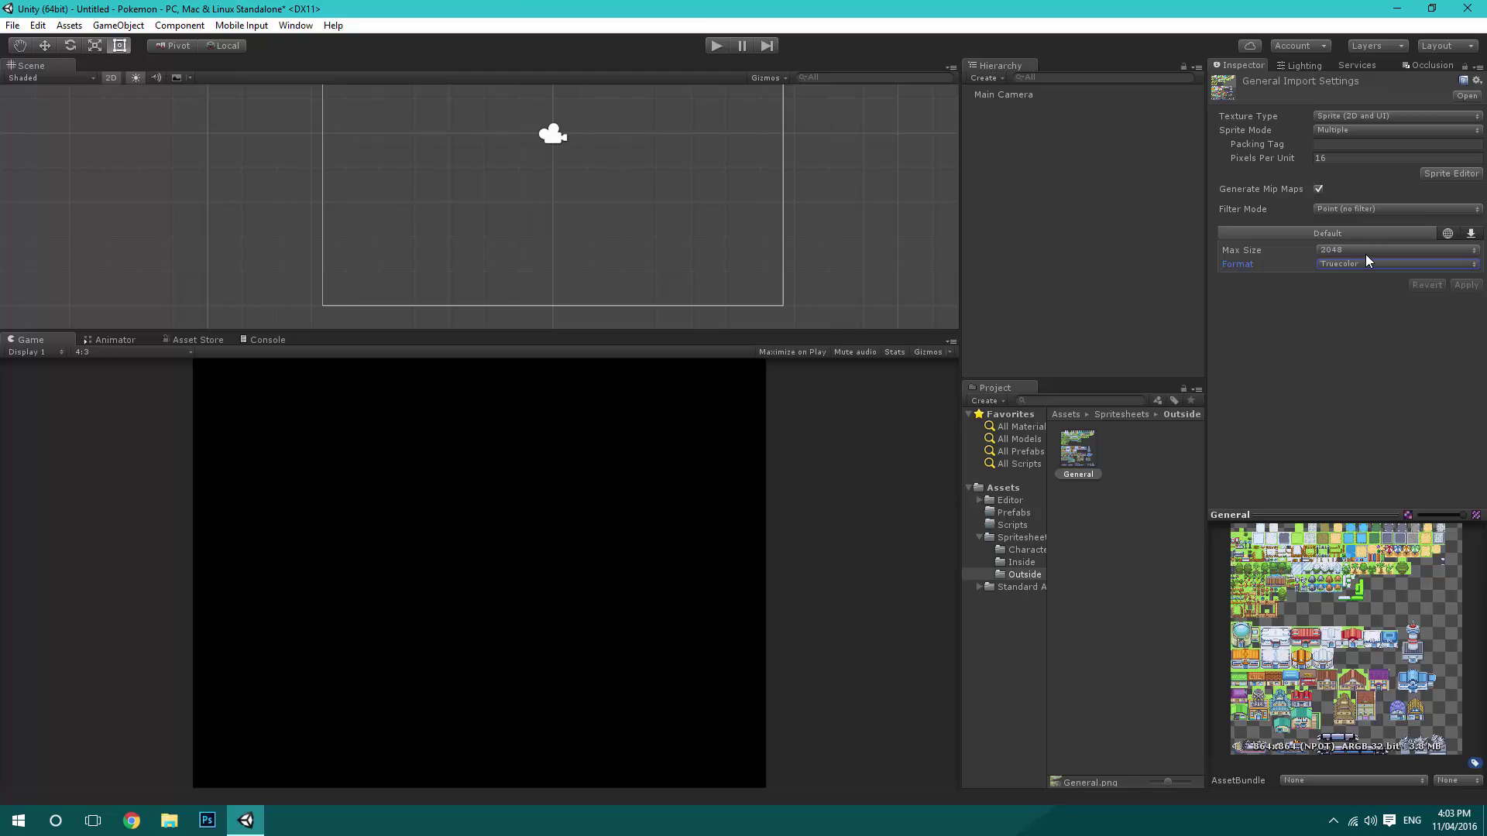
Slice the General spritesheet by cell size into a grid of 16 by 16 pixel sprites.
{"action": "left_click", "coordinate": [1447, 172]}
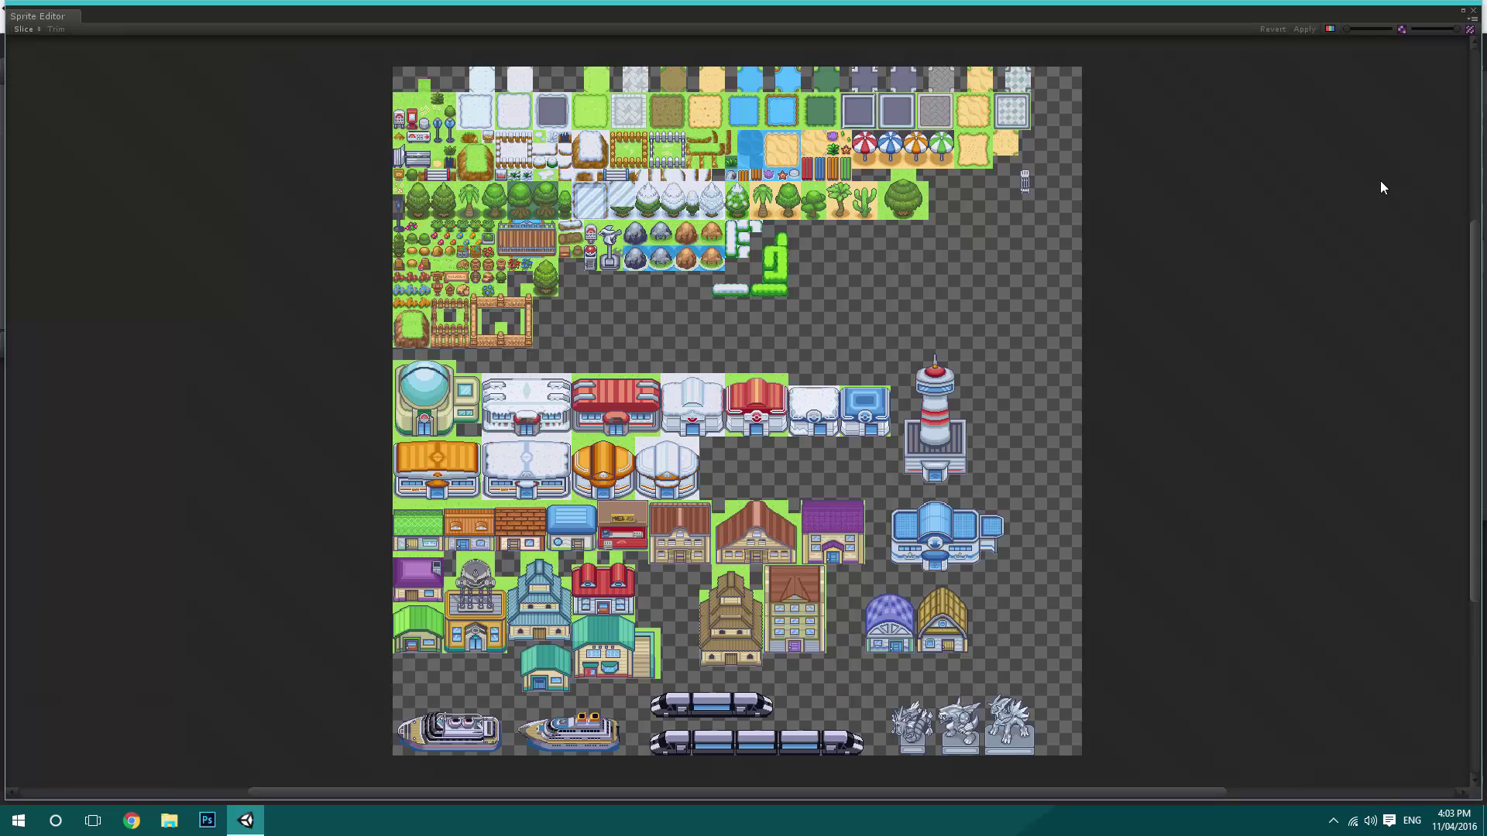
{"action": "left_click", "coordinate": [36, 28]}
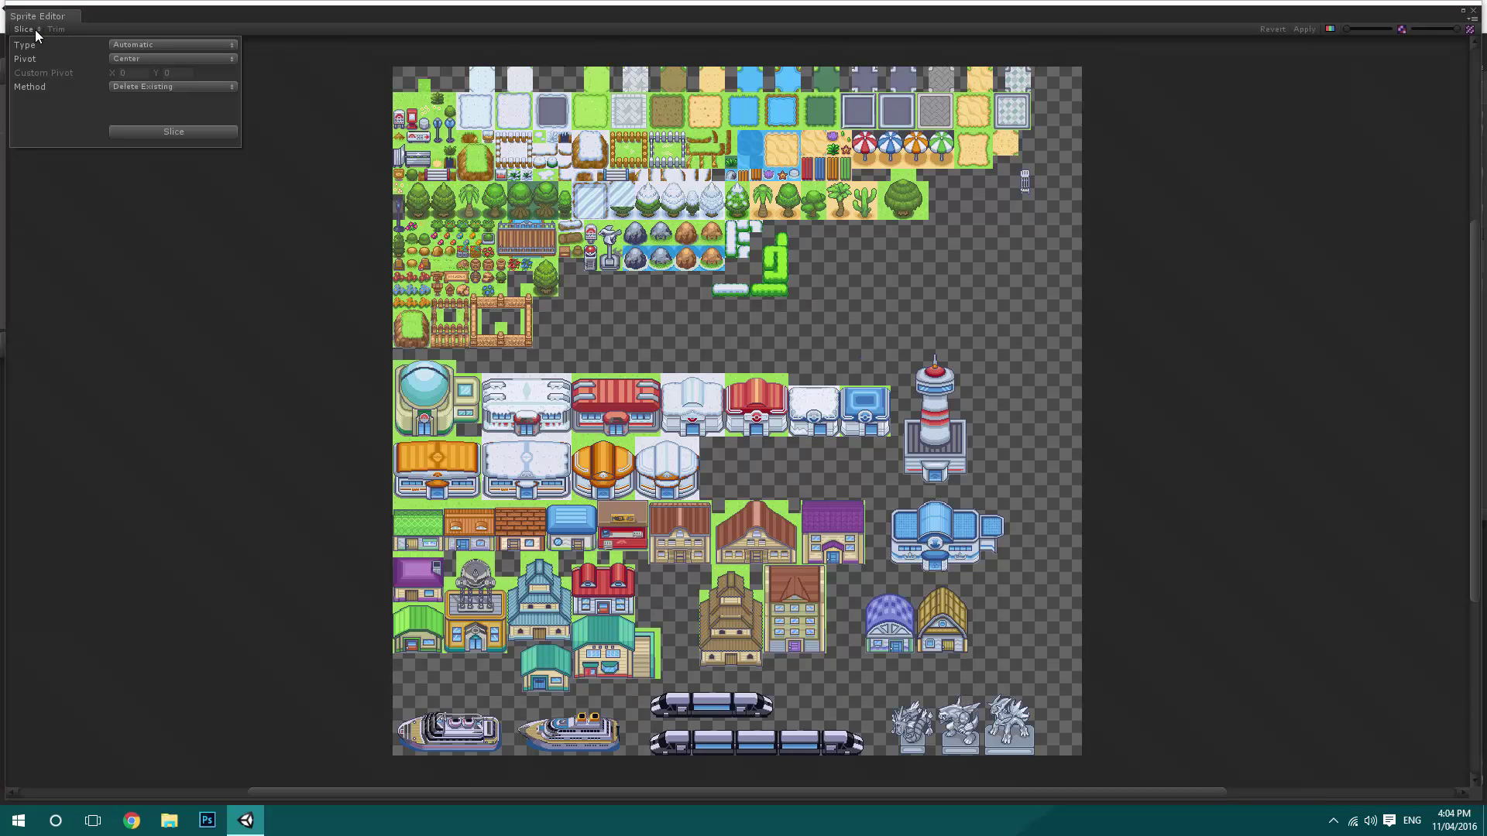
{"action": "left_click", "coordinate": [133, 44]}
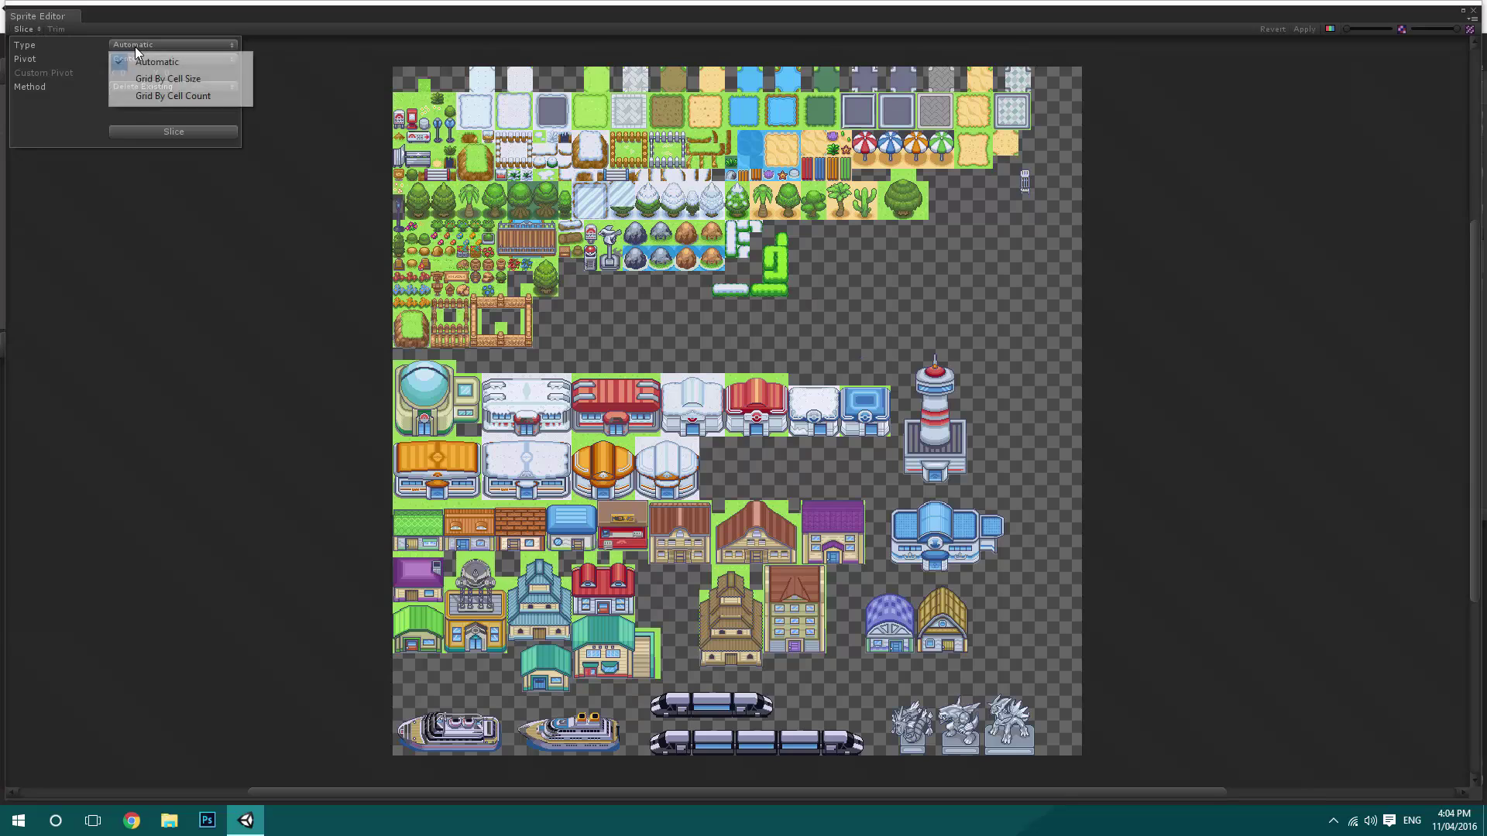
{"action": "left_click", "coordinate": [169, 78]}
{"action": "left_click", "coordinate": [137, 60]}
{"action": "type", "text": "16"}
{"action": "key", "text": "Tab"}
{"action": "type", "text": "16"}
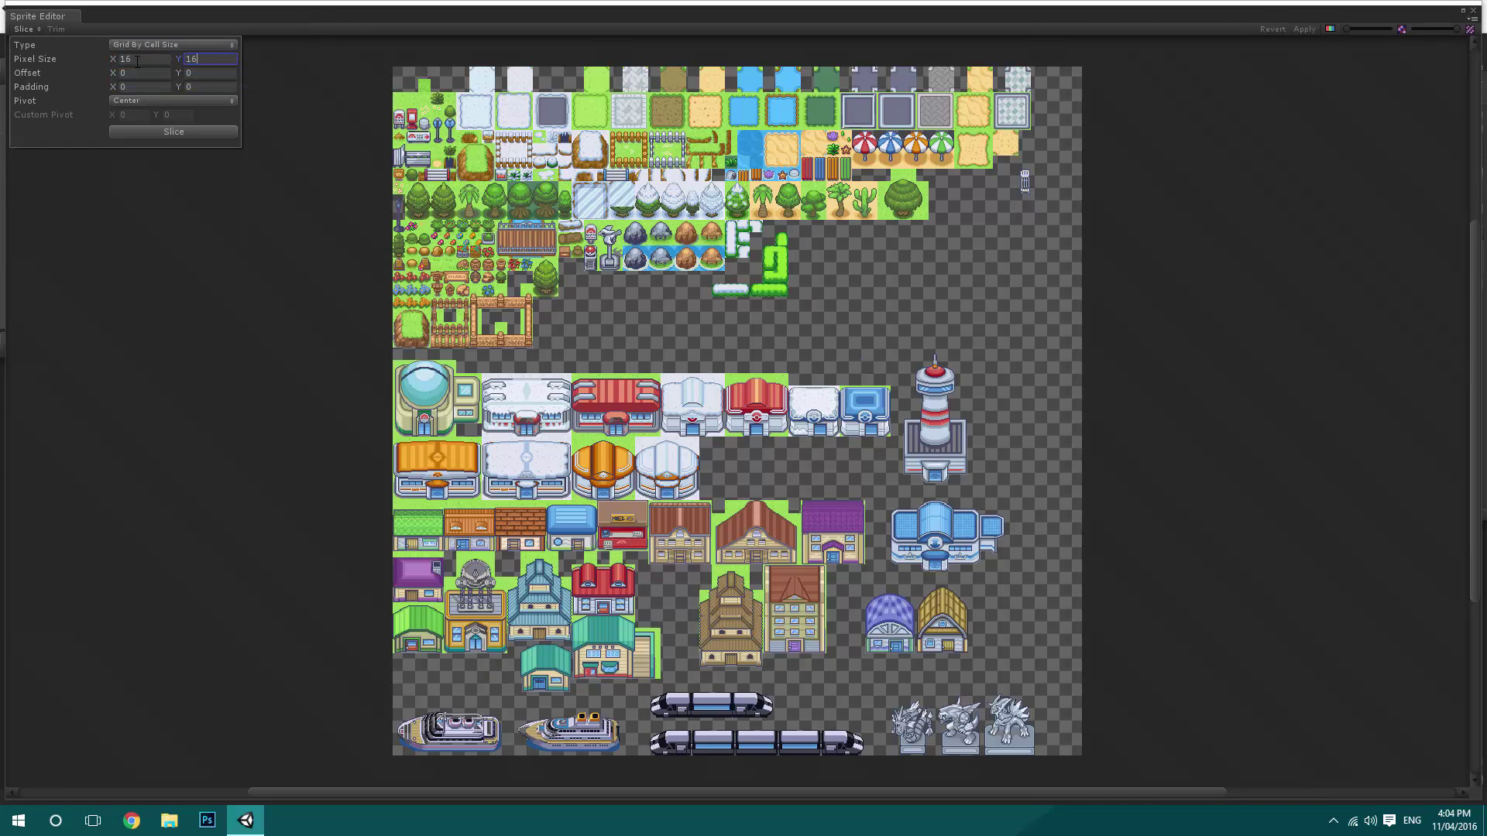
{"action": "left_click", "coordinate": [182, 134]}
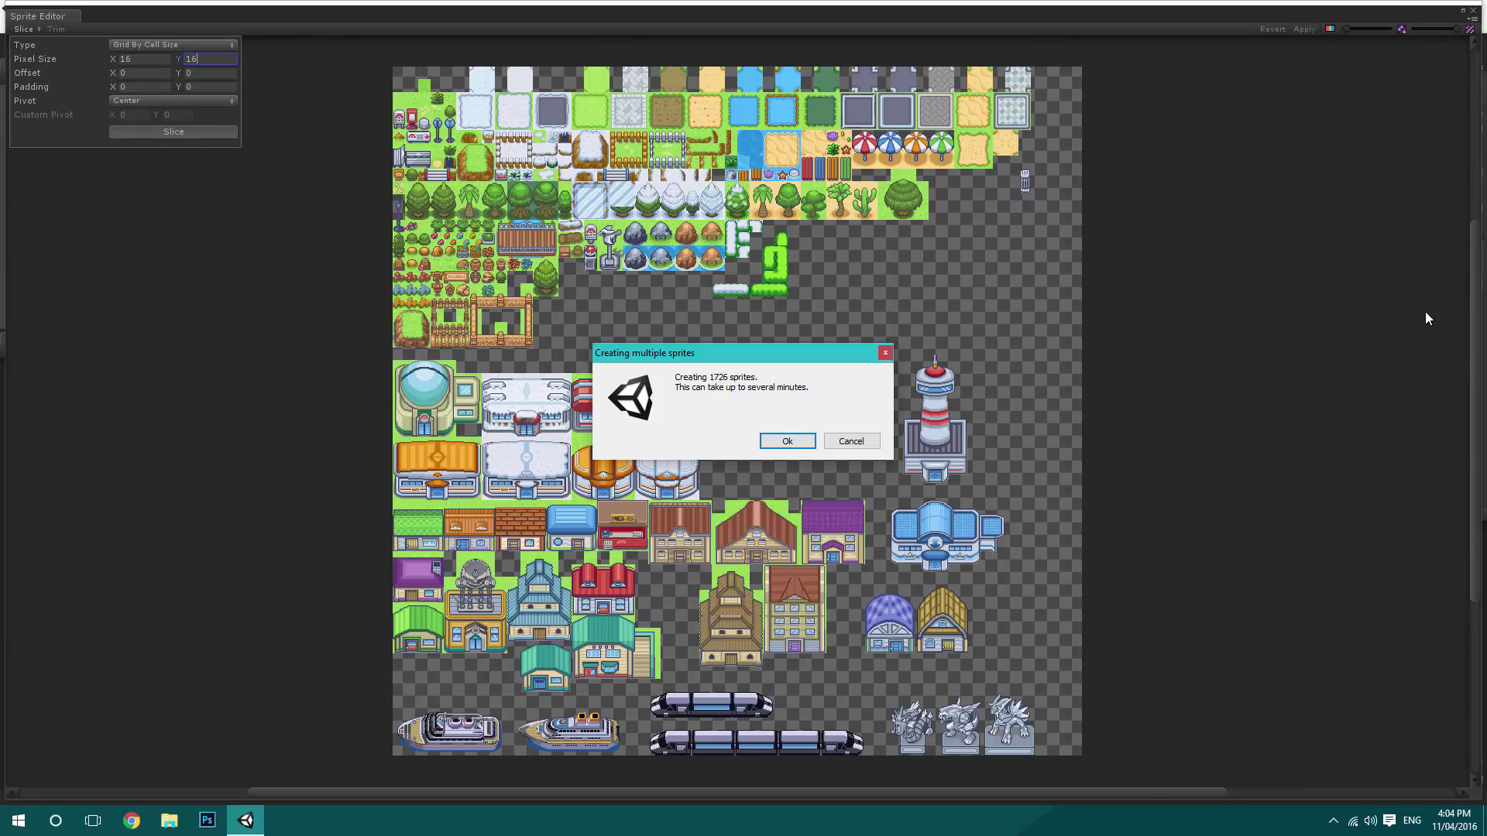
{"action": "left_click", "coordinate": [774, 441]}
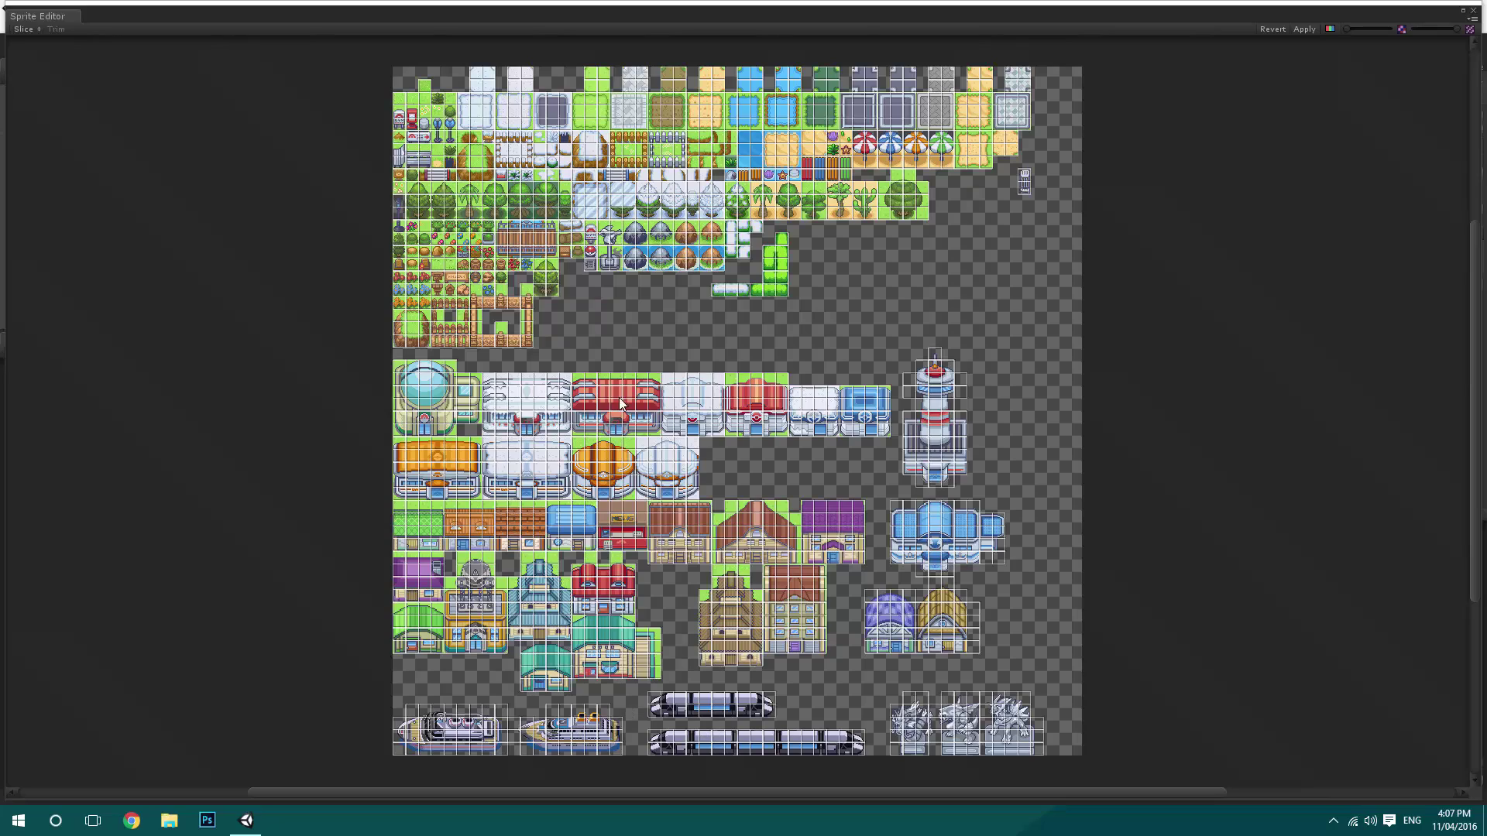
Examine how the slice grid falls across the buildings and terrain of the General spritesheet.
{"action": "scroll", "coordinate": [743, 546], "scroll_direction": "up", "scroll_amount": 10}
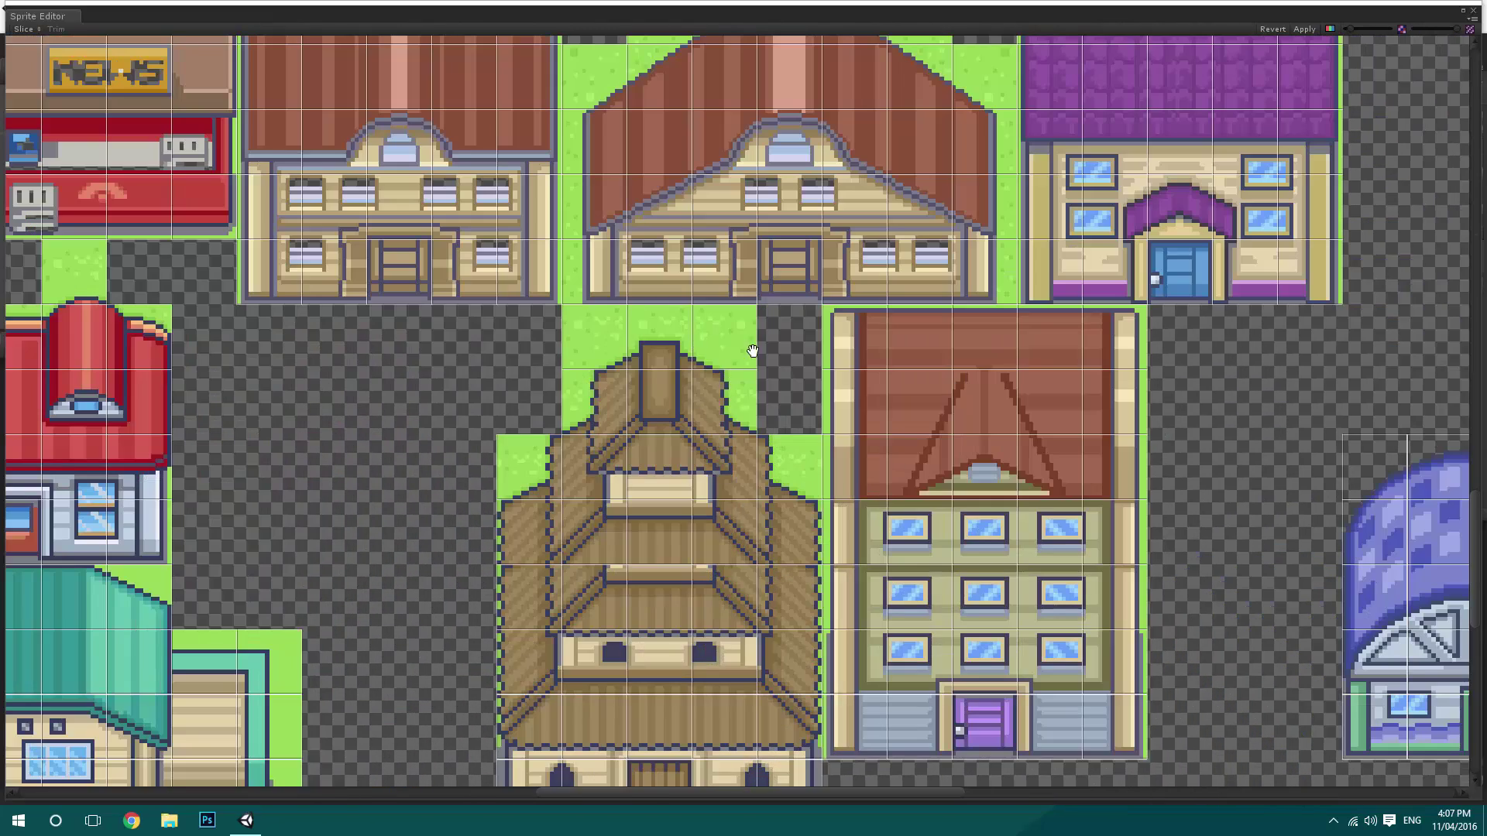
{"action": "scroll", "coordinate": [745, 367], "scroll_direction": "down", "scroll_amount": 8}
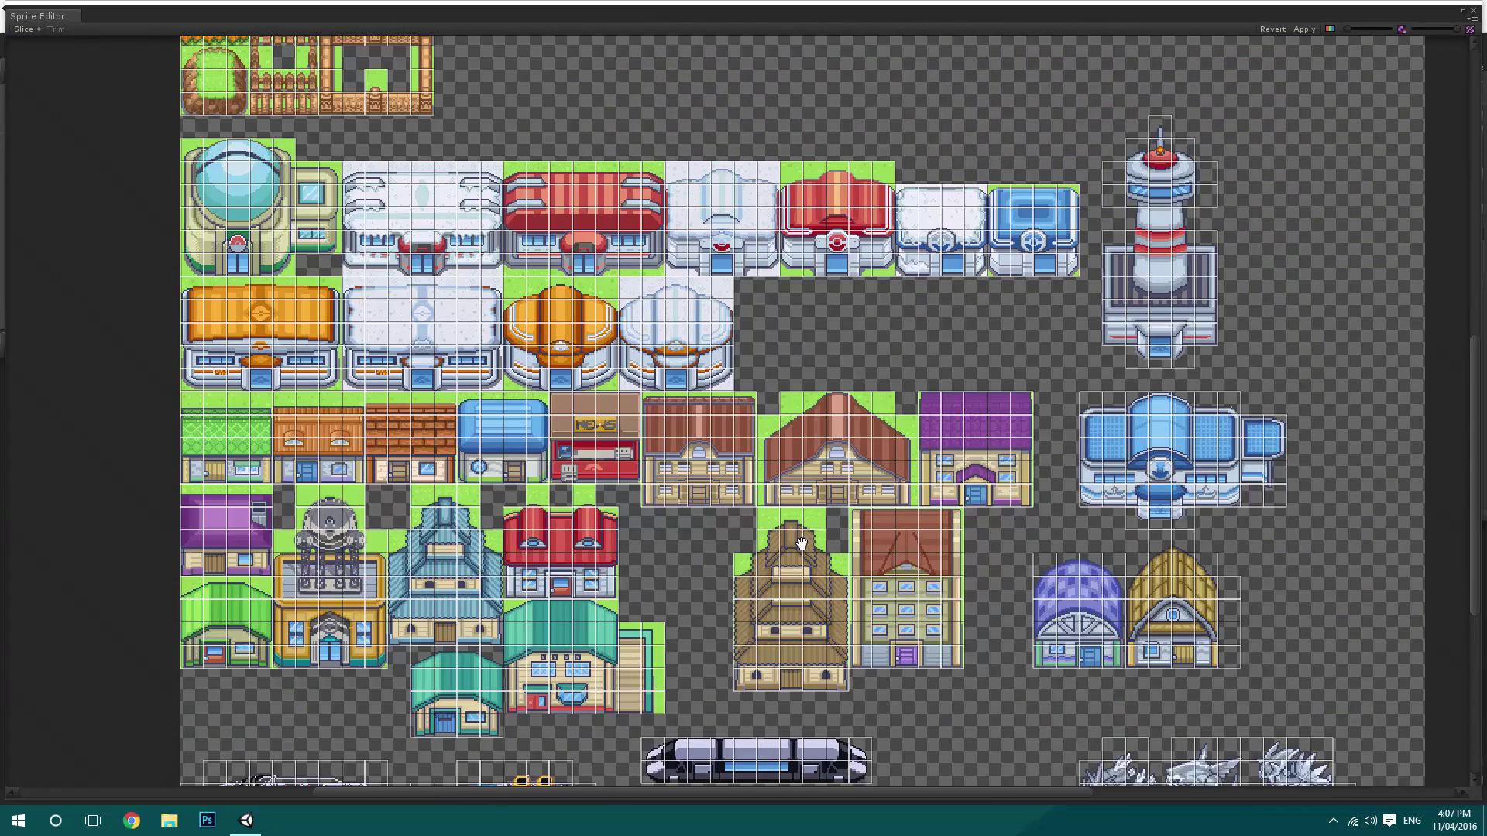
{"action": "scroll", "coordinate": [701, 540], "scroll_direction": "down", "scroll_amount": 1}
{"action": "scroll", "coordinate": [701, 540], "scroll_direction": "down", "scroll_amount": 2}
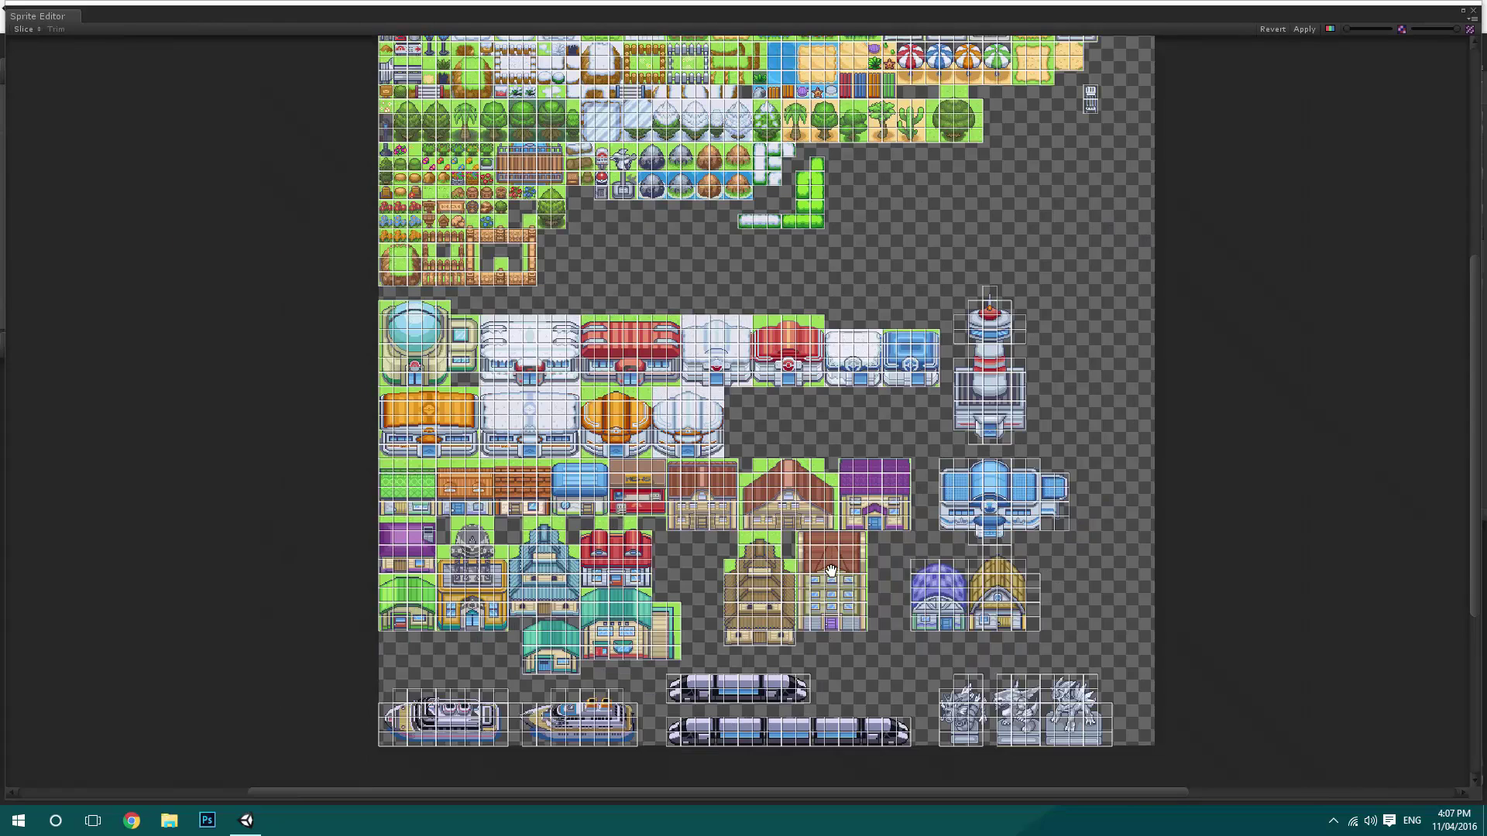
{"action": "scroll", "coordinate": [759, 628], "scroll_direction": "up", "scroll_amount": 3}
{"action": "scroll", "coordinate": [755, 628], "scroll_direction": "down", "scroll_amount": 4}
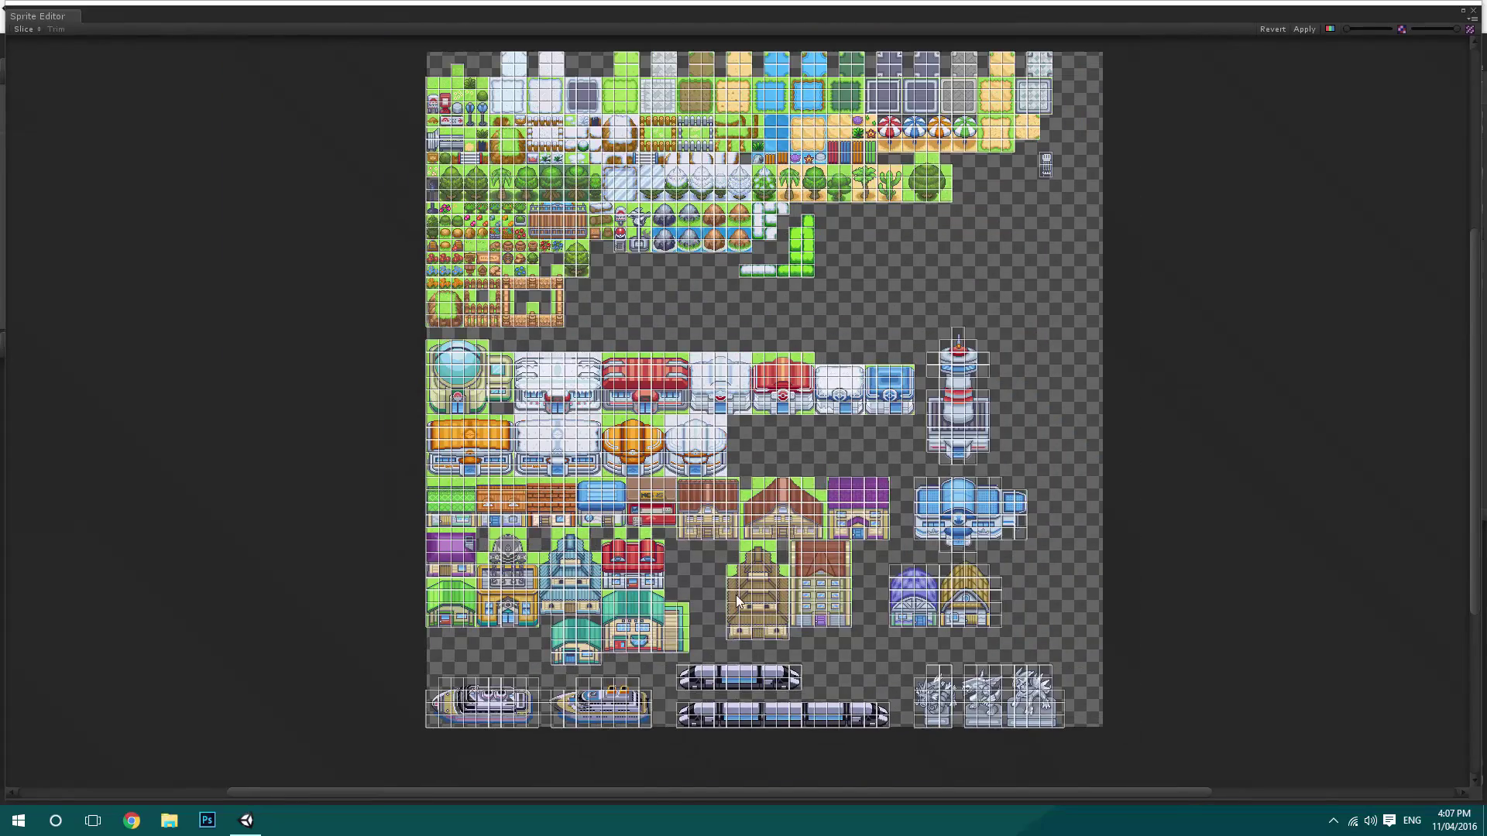
{"action": "scroll", "coordinate": [721, 366], "scroll_direction": "up", "scroll_amount": 5}
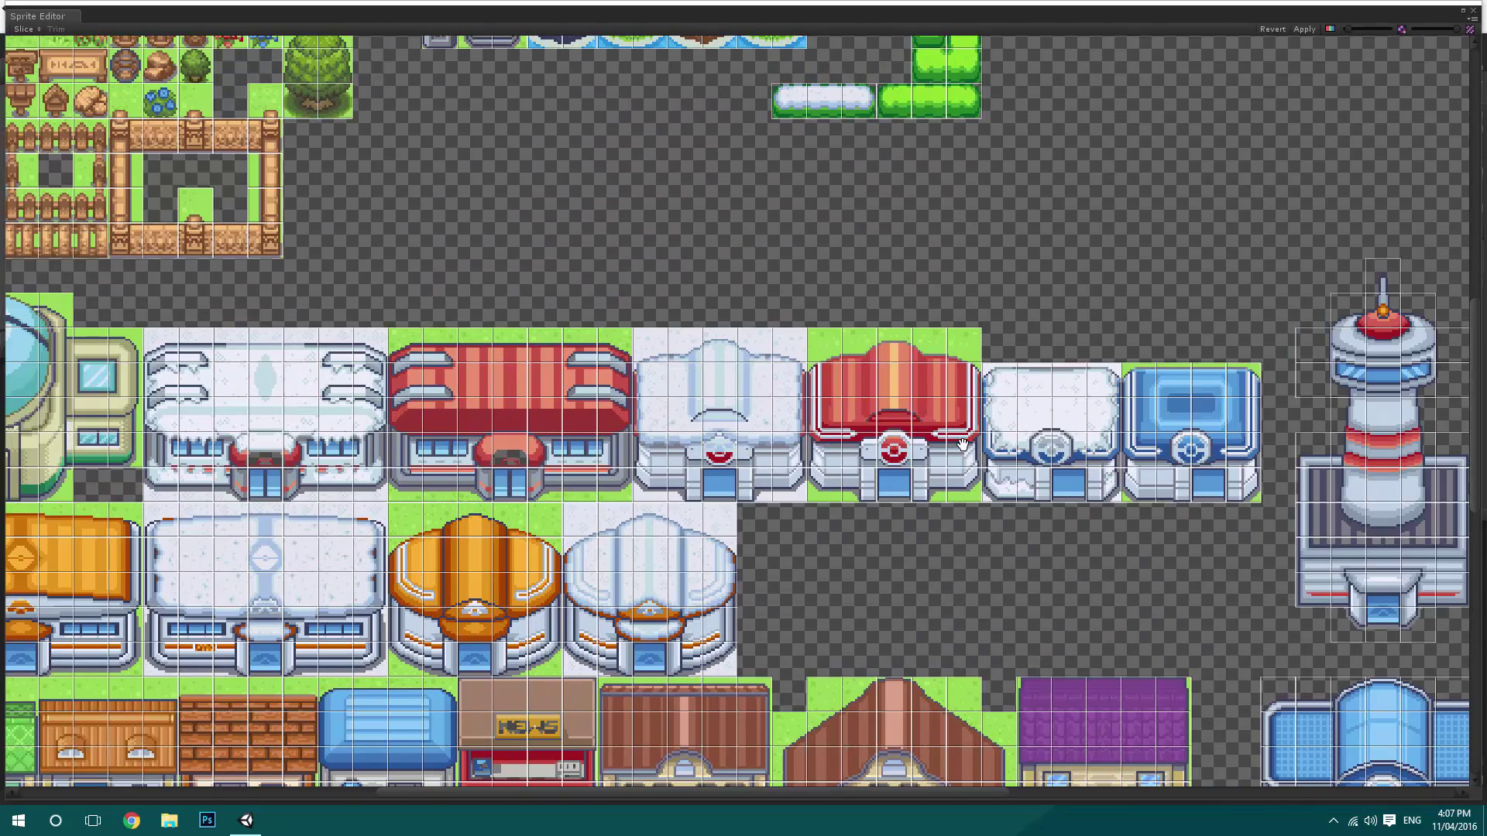
{"action": "scroll", "coordinate": [998, 480], "scroll_direction": "down", "scroll_amount": 5}
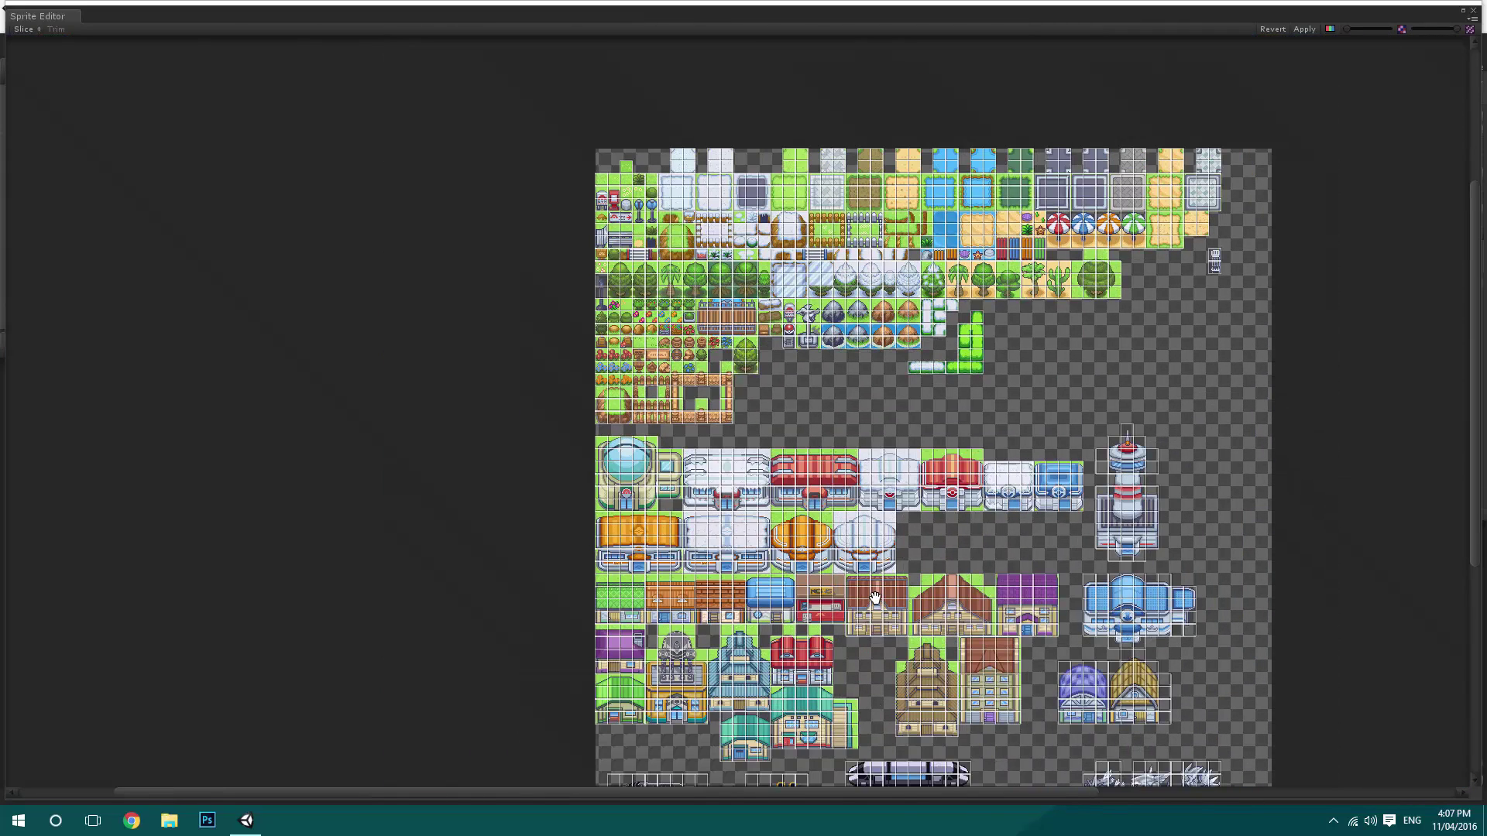
Rename the single plain grass tile in the second row of the spritesheet as Grass.
{"action": "middle_click_drag", "start_coordinate": [1255, 570], "coordinate": [1131, 506]}
{"action": "scroll", "coordinate": [490, 128], "scroll_direction": "up", "scroll_amount": 8}
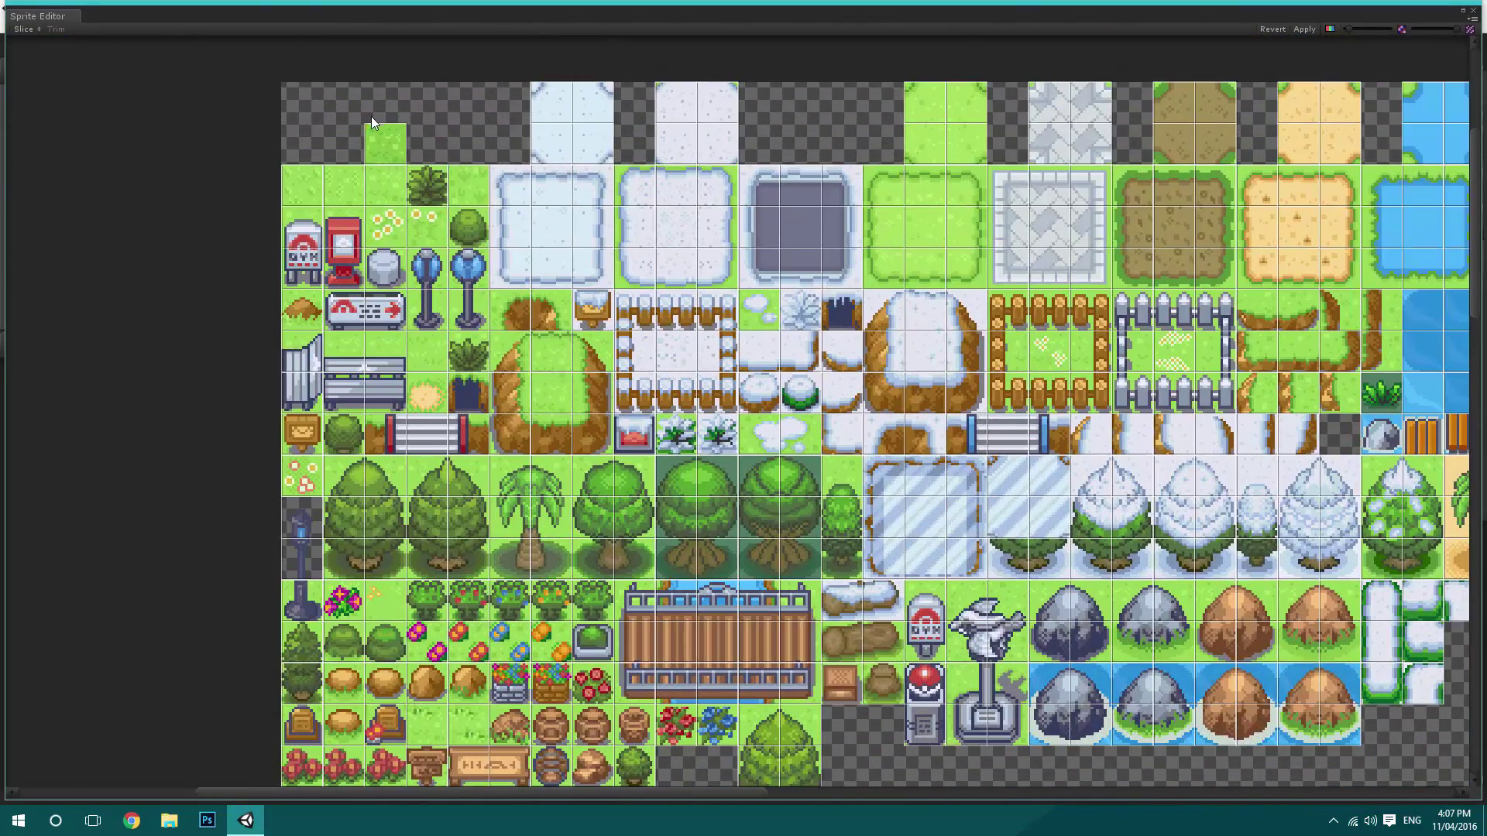
{"action": "left_click", "coordinate": [373, 126]}
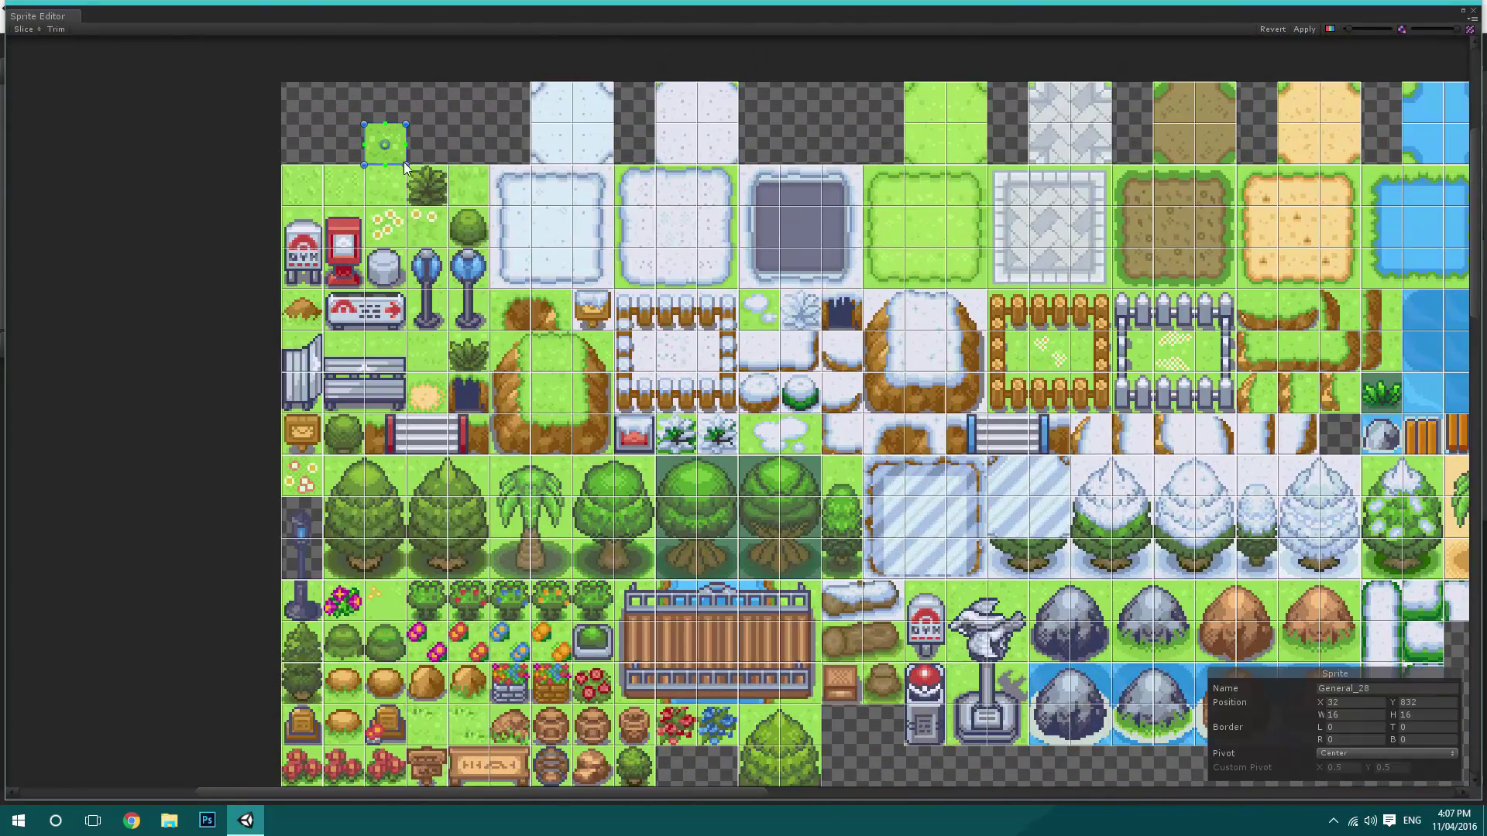
{"action": "left_click", "coordinate": [1377, 689]}
{"action": "type", "text": "Grass"}
{"action": "key", "text": "Return"}
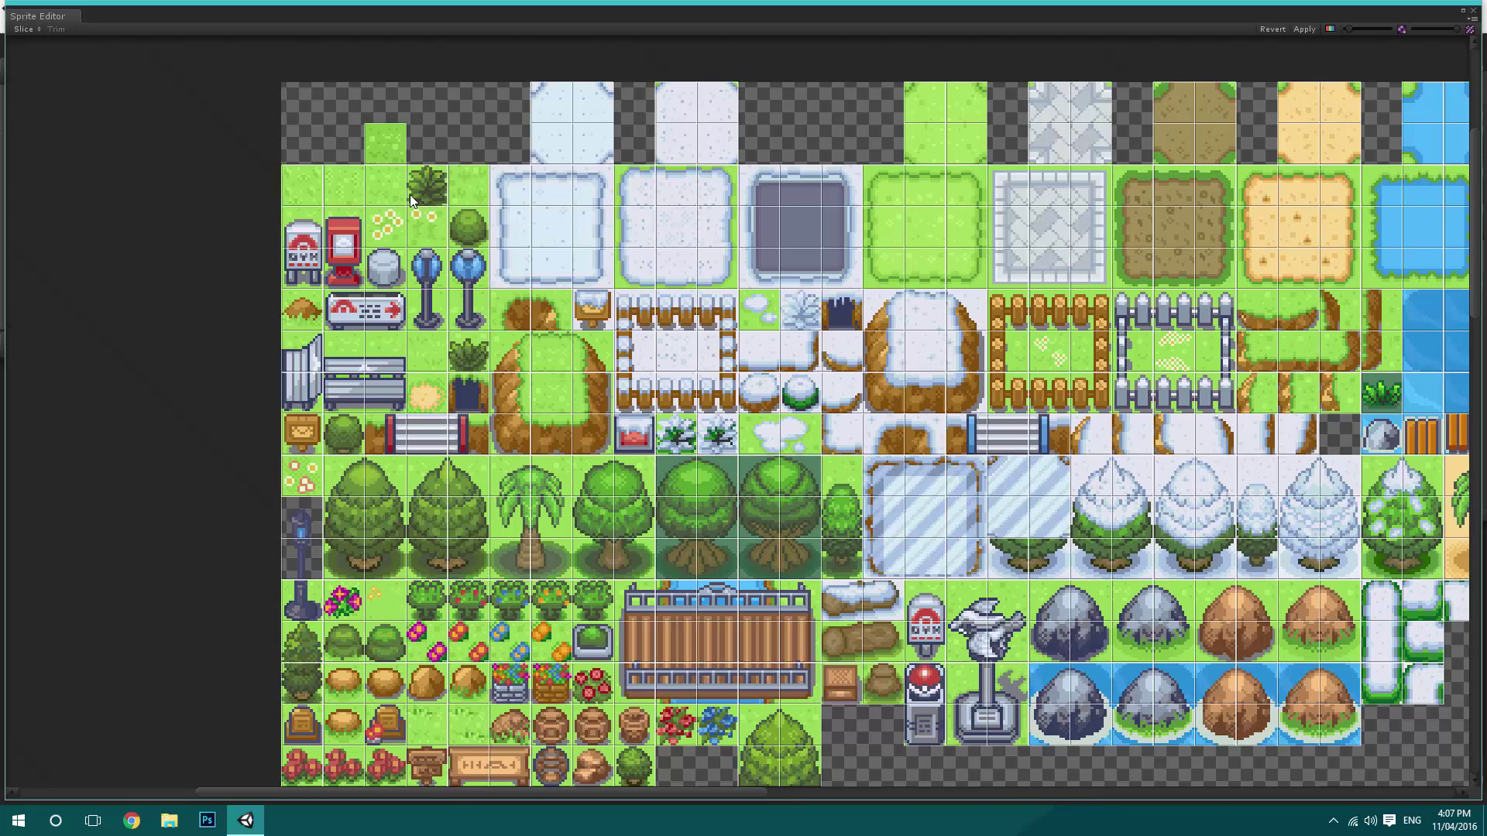
Rename the dark leafy grass tile just below and beside the plain grass tile as Long_Grass.
{"action": "left_click", "coordinate": [395, 198]}
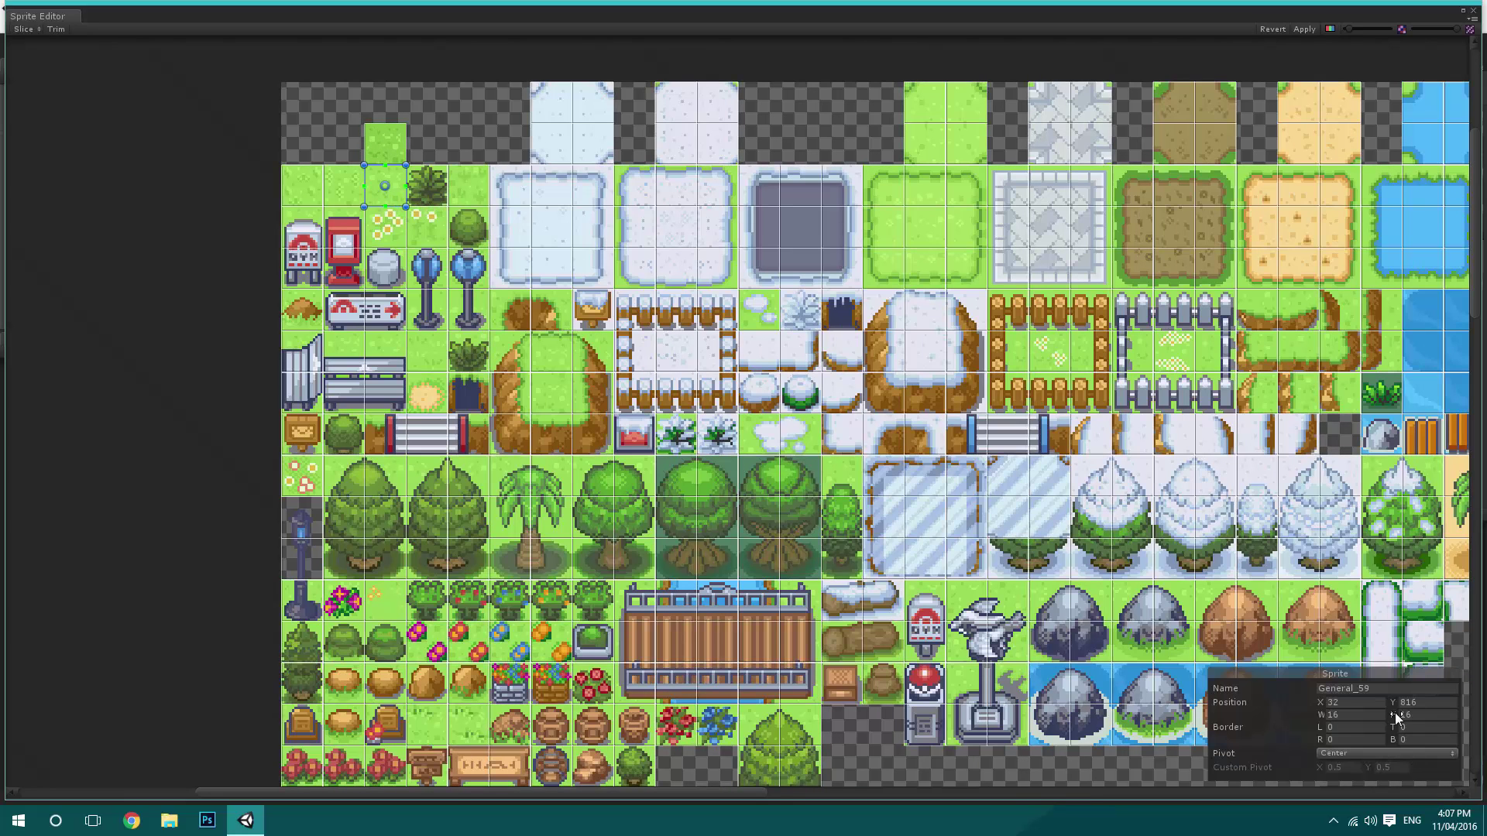
{"action": "left_click", "coordinate": [1381, 689]}
{"action": "type", "text": "Gr"}
{"action": "left_click", "coordinate": [409, 203]}
{"action": "left_click", "coordinate": [427, 188]}
{"action": "left_click", "coordinate": [1364, 689]}
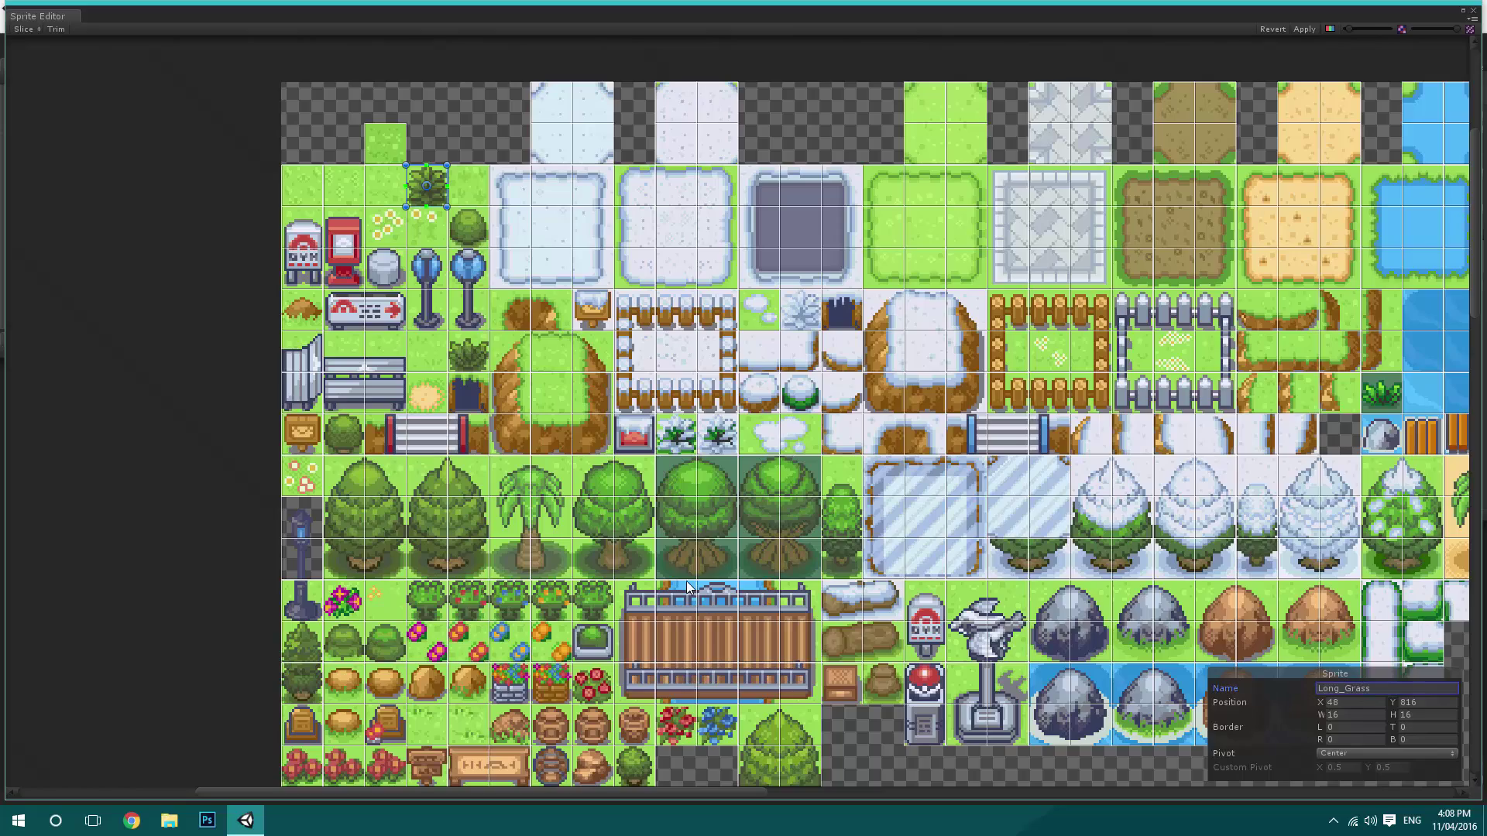
Inspect the slices of the second green tree, the buildings and the statues for grid lines that do not fit.
{"action": "scroll", "coordinate": [689, 448], "scroll_direction": "down", "scroll_amount": 3}
{"action": "scroll", "coordinate": [685, 429], "scroll_direction": "up", "scroll_amount": 4}
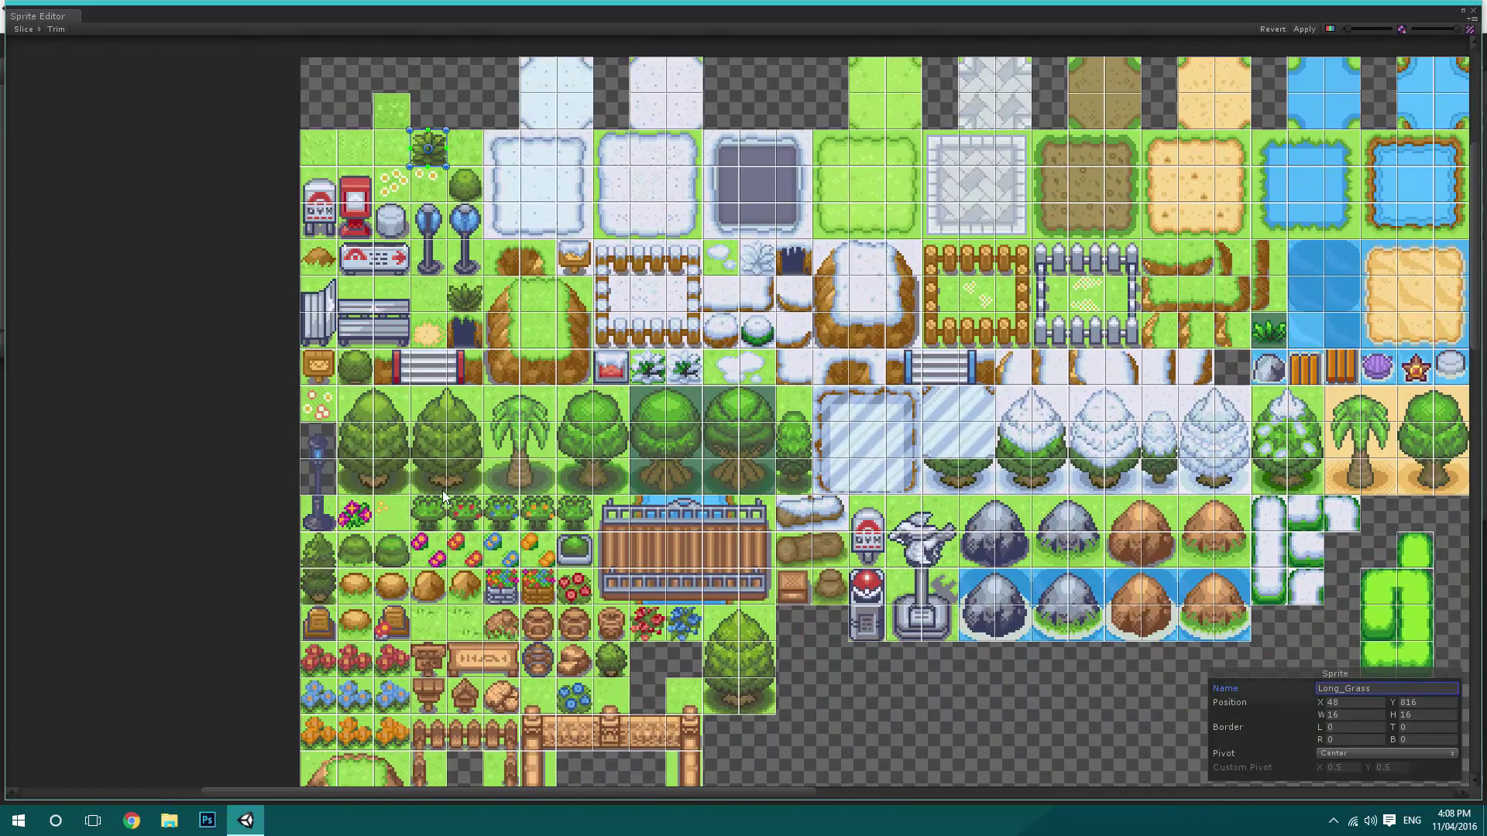
{"action": "left_click", "coordinate": [463, 440]}
{"action": "left_click", "coordinate": [458, 474]}
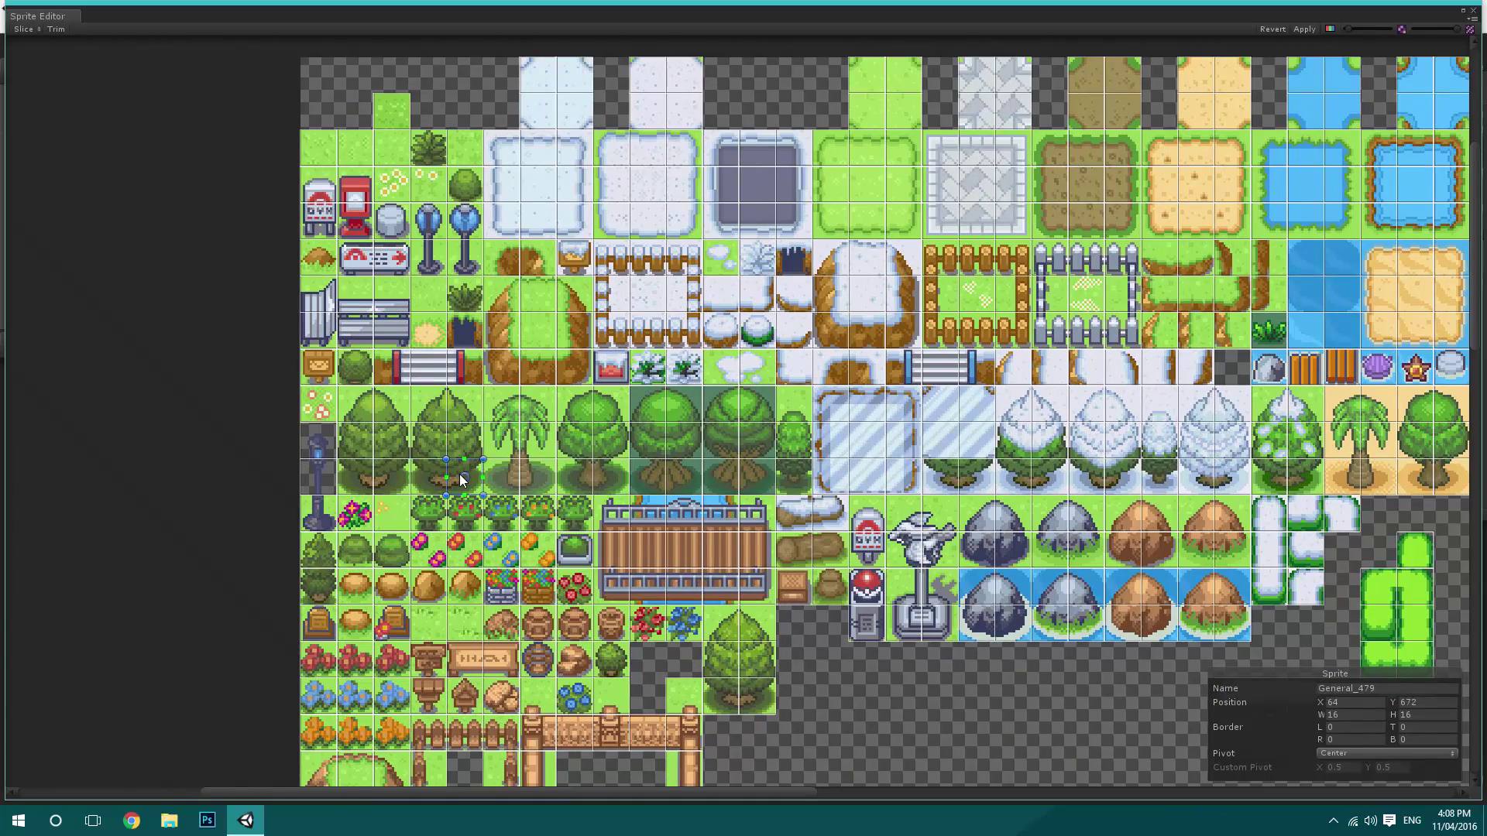
{"action": "scroll", "coordinate": [819, 483], "scroll_direction": "down", "scroll_amount": 4}
{"action": "scroll", "coordinate": [819, 483], "scroll_direction": "down", "scroll_amount": 2}
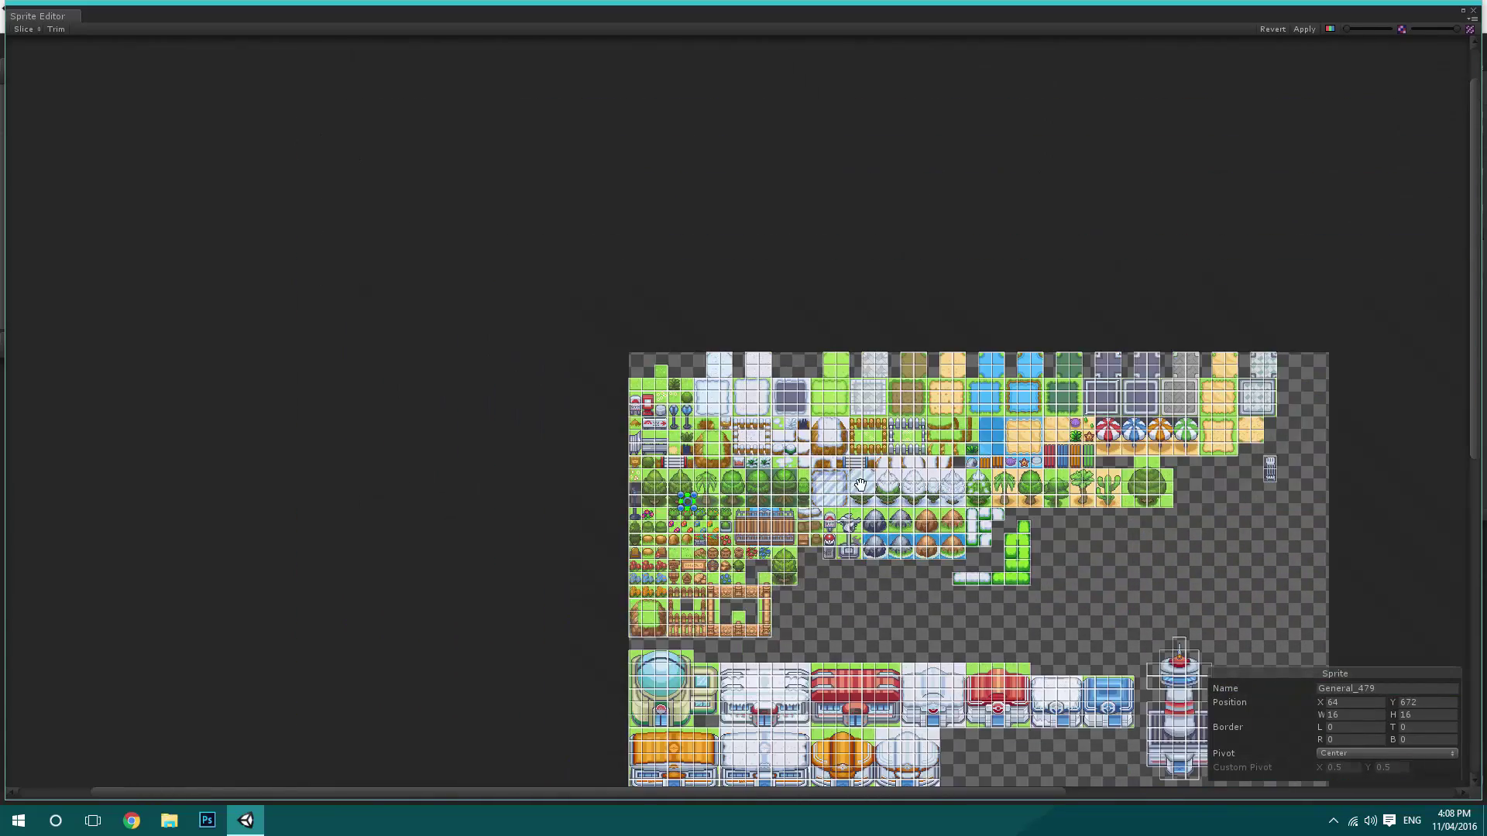
{"action": "scroll", "coordinate": [603, 383], "scroll_direction": "up", "scroll_amount": 4}
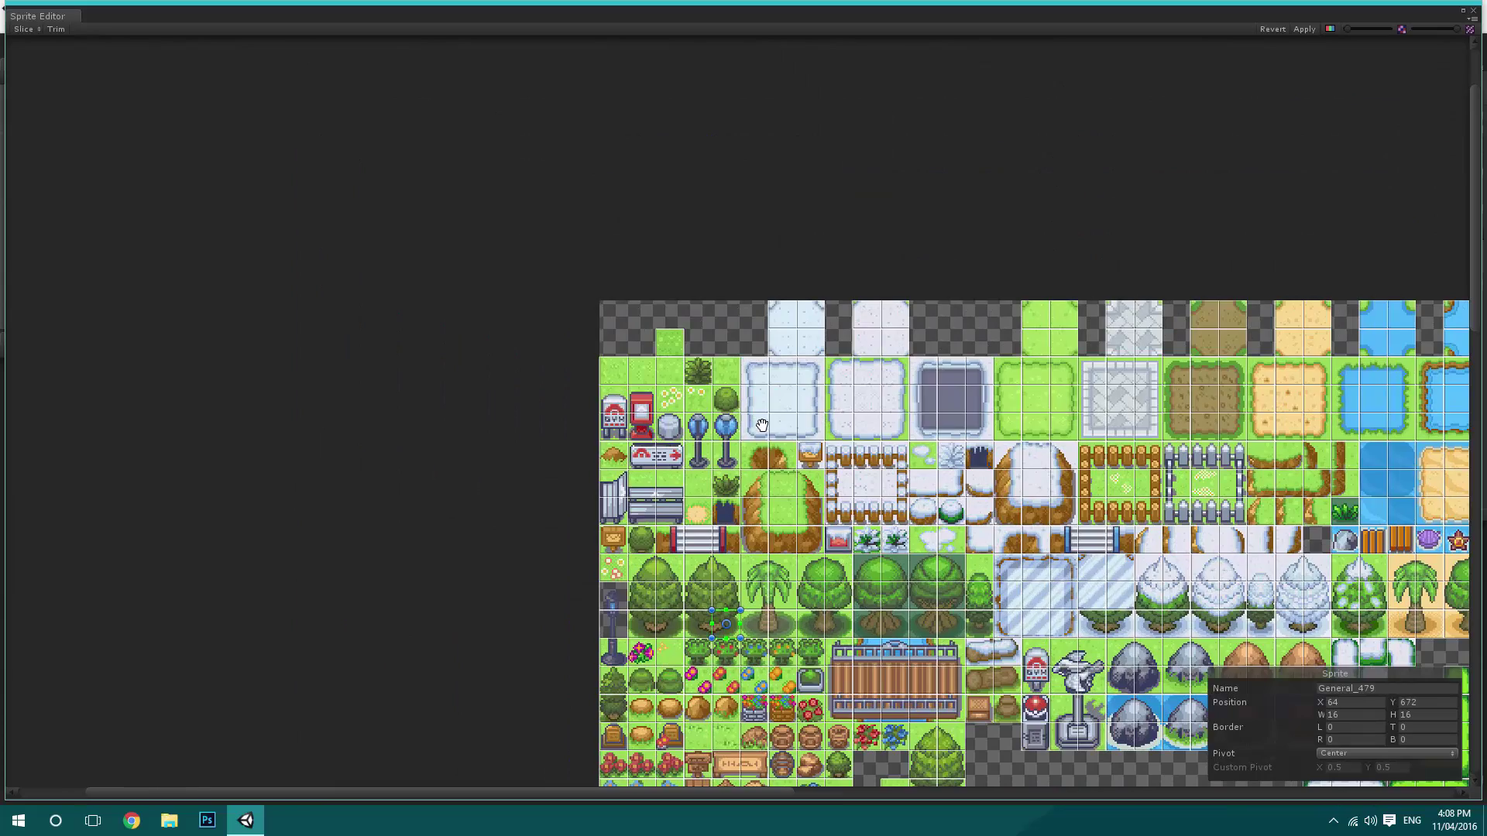
{"action": "scroll", "coordinate": [836, 476], "scroll_direction": "down", "scroll_amount": 2}
{"action": "scroll", "coordinate": [1216, 597], "scroll_direction": "up", "scroll_amount": 3}
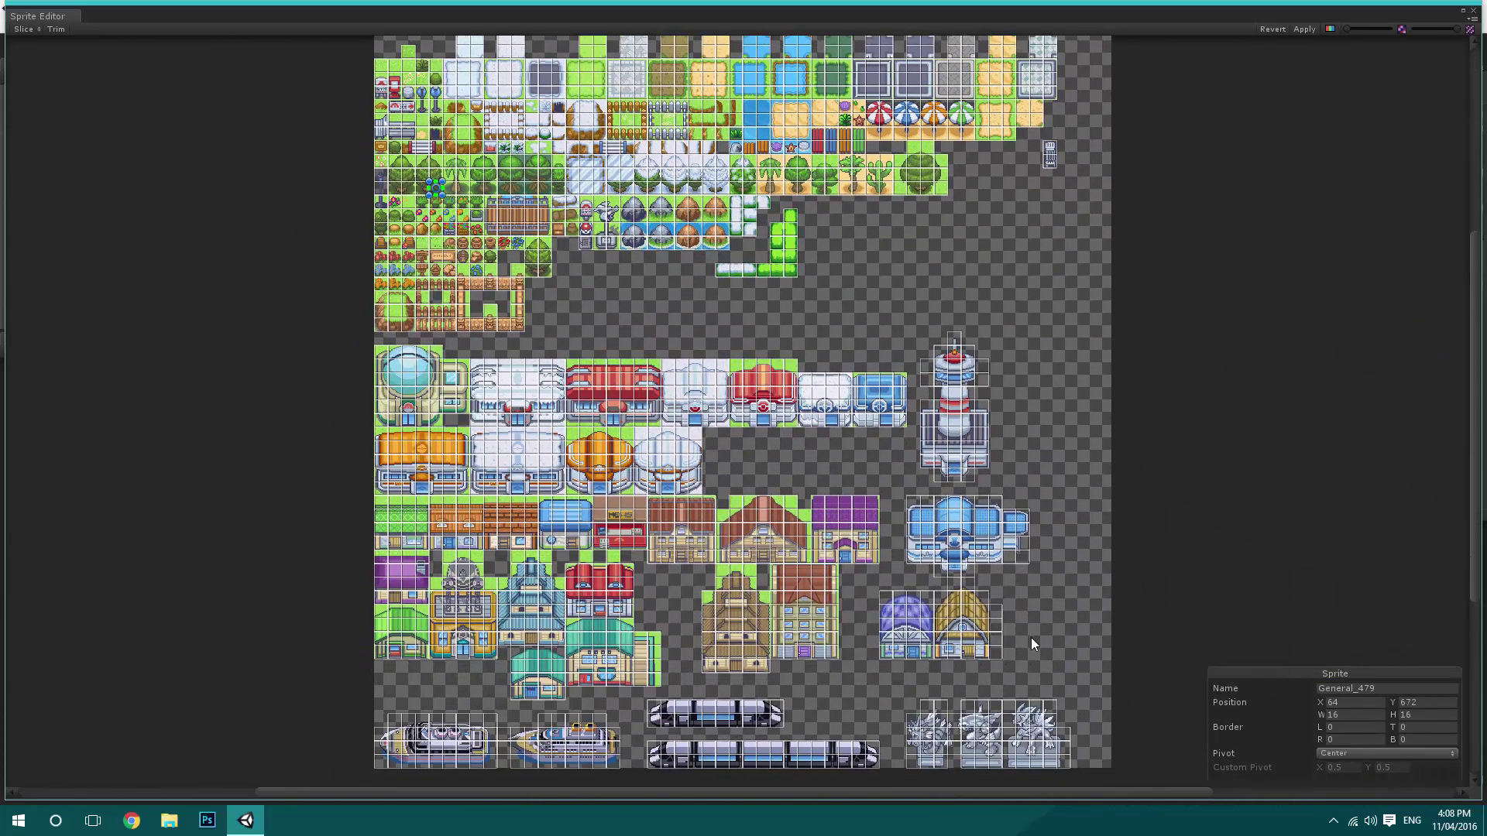
{"action": "scroll", "coordinate": [1014, 608], "scroll_direction": "down", "scroll_amount": 2}
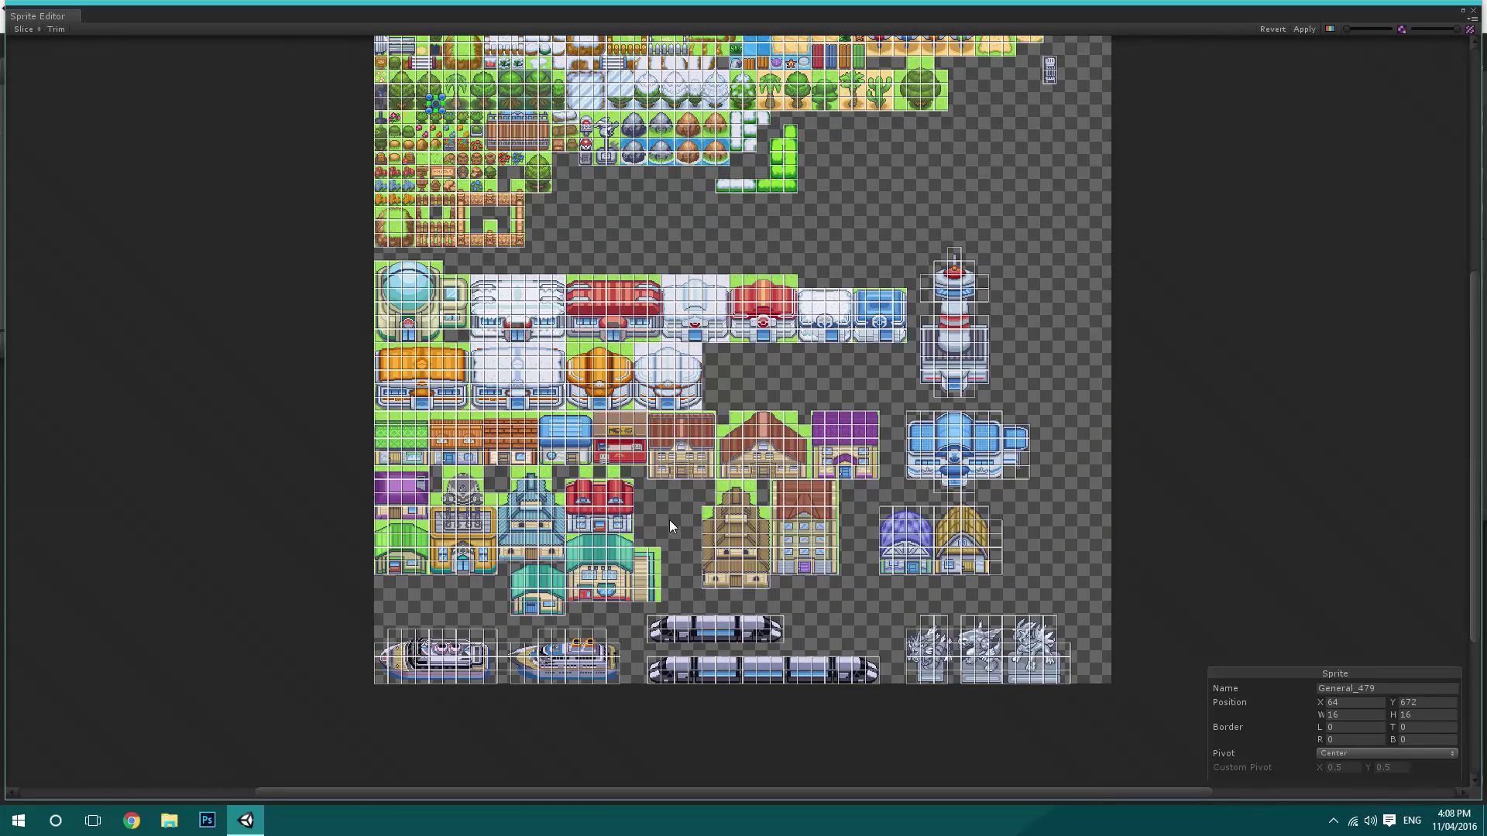
{"action": "scroll", "coordinate": [1039, 578], "scroll_direction": "up", "scroll_amount": 3}
{"action": "scroll", "coordinate": [715, 519], "scroll_direction": "up", "scroll_amount": 2}
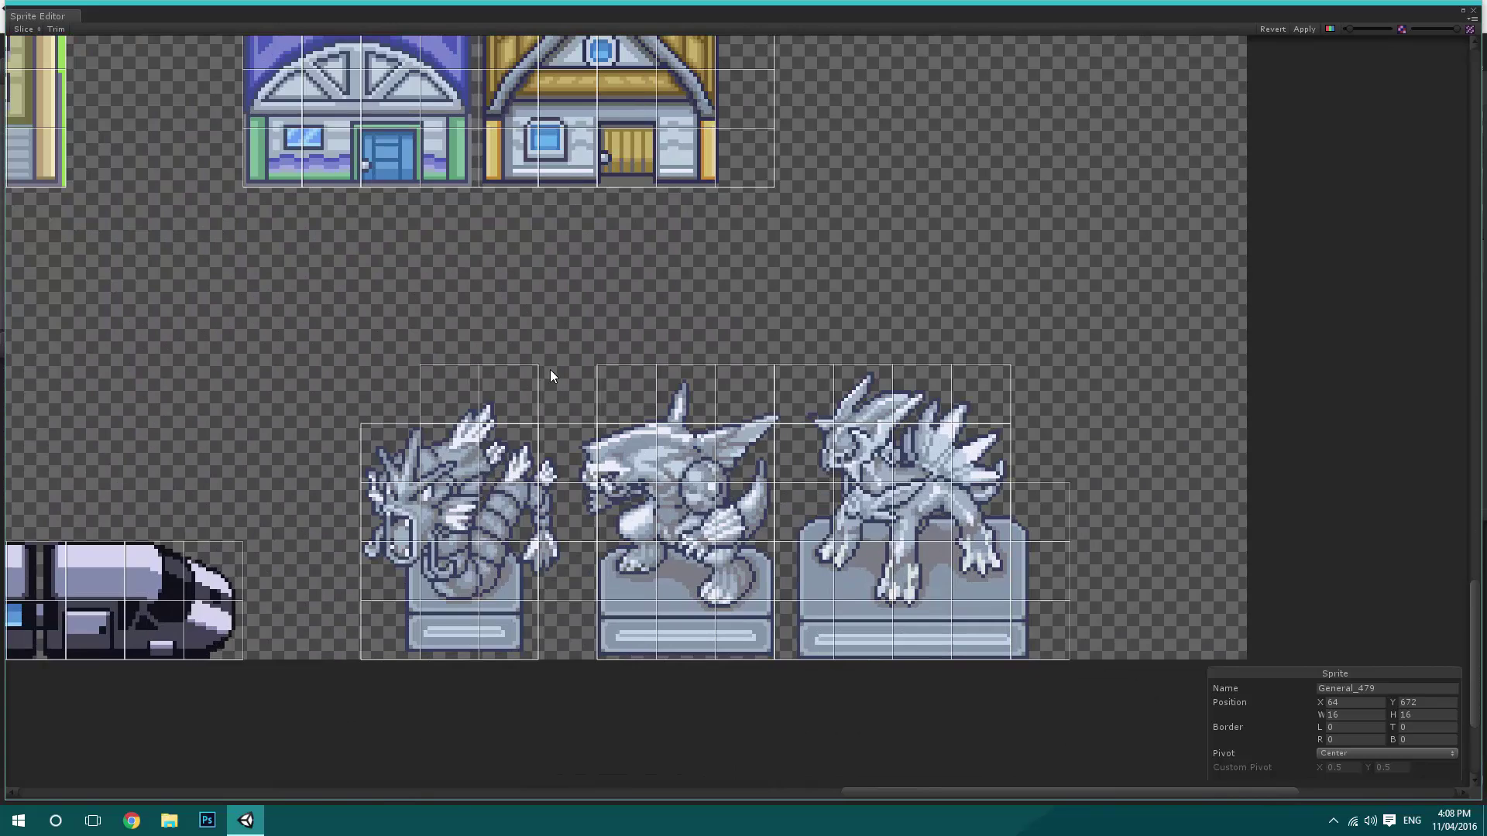
Delete the three surplus slices along the thatched house's right edge and set the X position of its lower-left slice to 657.
{"action": "middle_click_drag", "start_coordinate": [547, 381], "coordinate": [756, 681]}
{"action": "scroll", "coordinate": [710, 514], "scroll_direction": "up", "scroll_amount": 2}
{"action": "scroll", "coordinate": [724, 514], "scroll_direction": "down", "scroll_amount": 1}
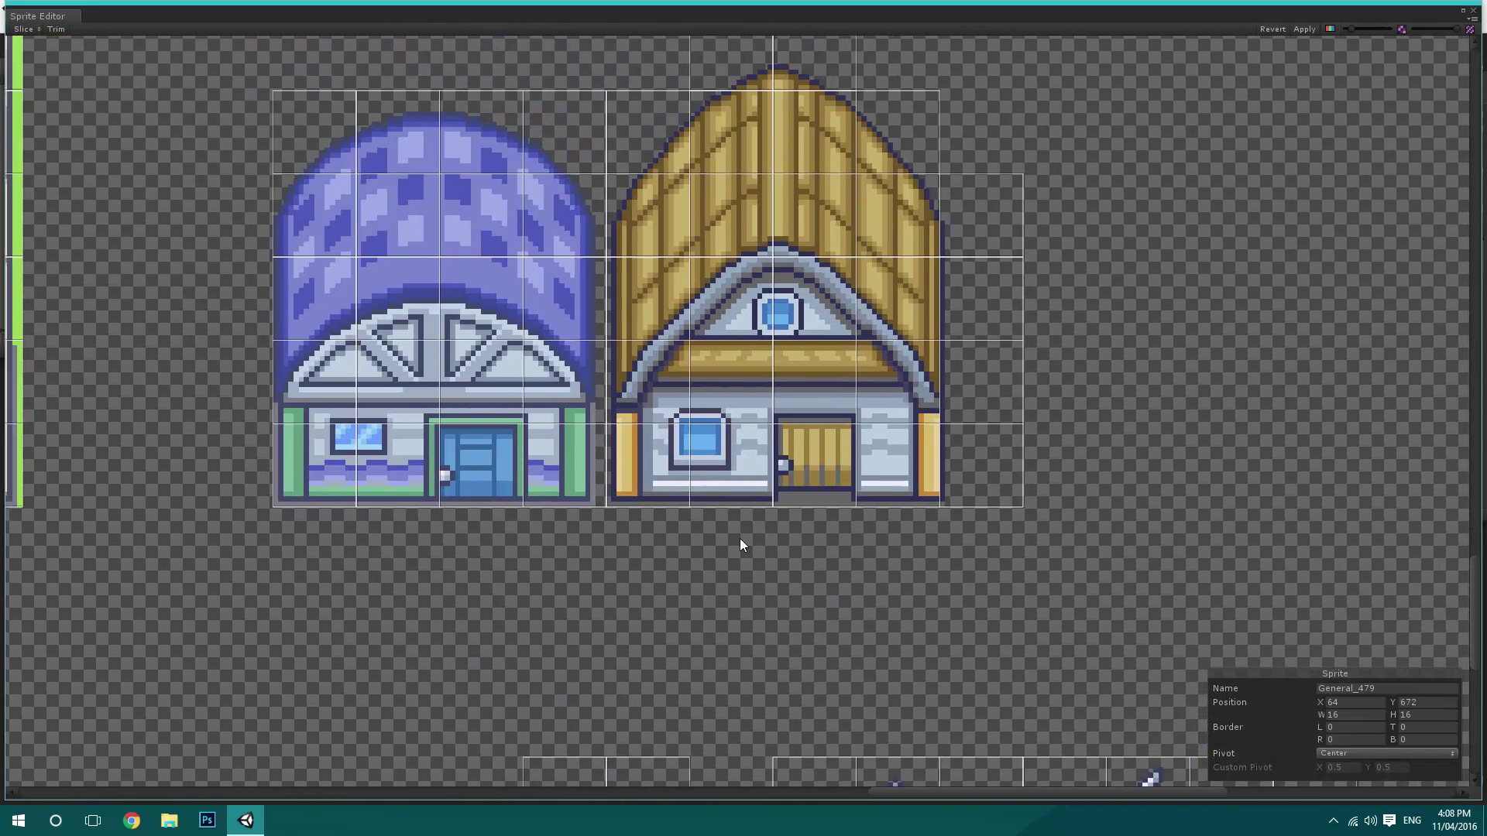
{"action": "left_click", "coordinate": [965, 473]}
{"action": "key", "text": "Delete"}
{"action": "left_click", "coordinate": [964, 310]}
{"action": "key", "text": "Delete"}
{"action": "left_click", "coordinate": [957, 238]}
{"action": "key", "text": "Delete"}
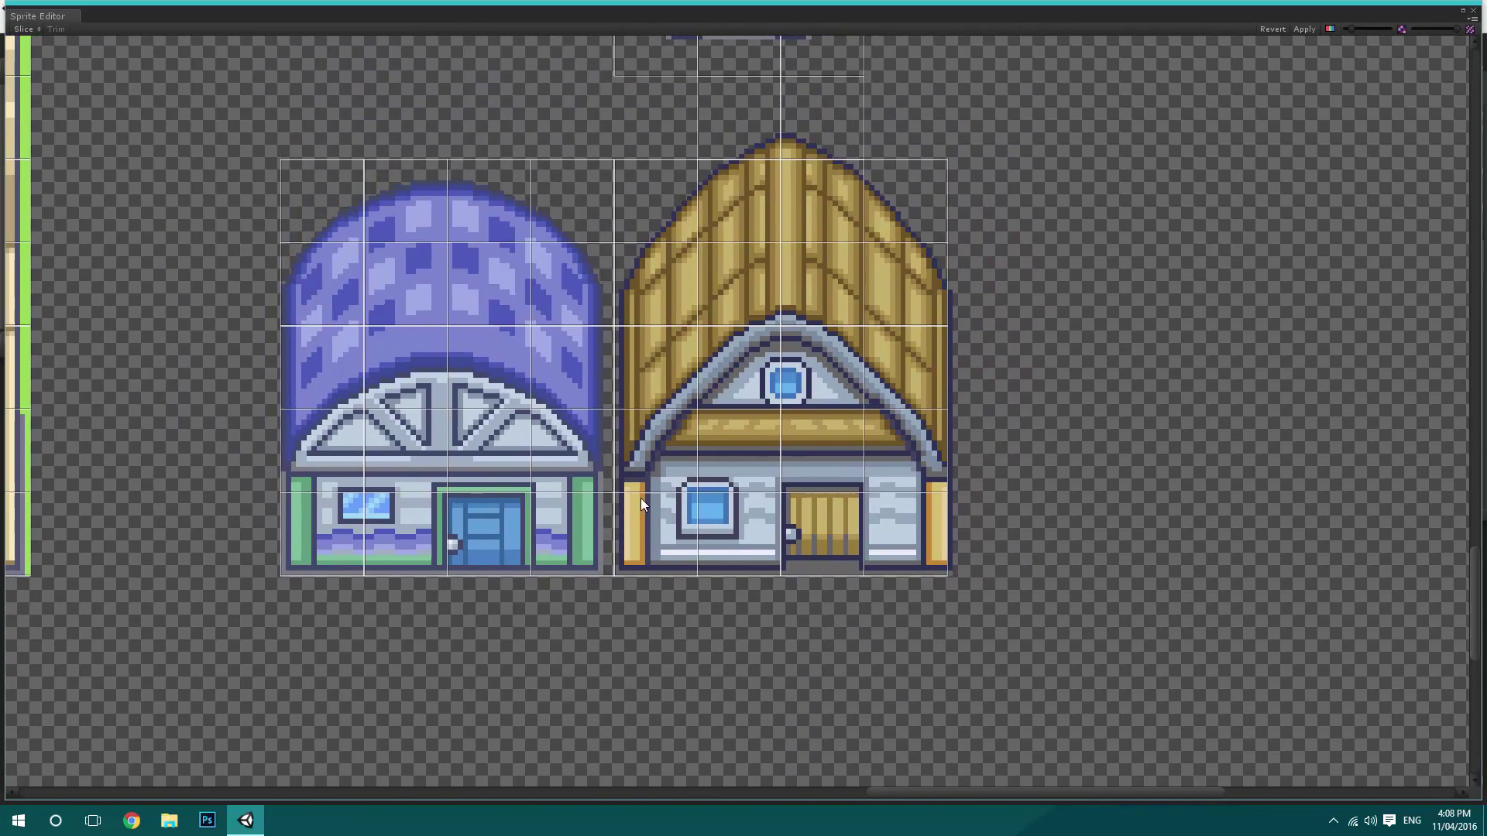
{"action": "left_click", "coordinate": [646, 530]}
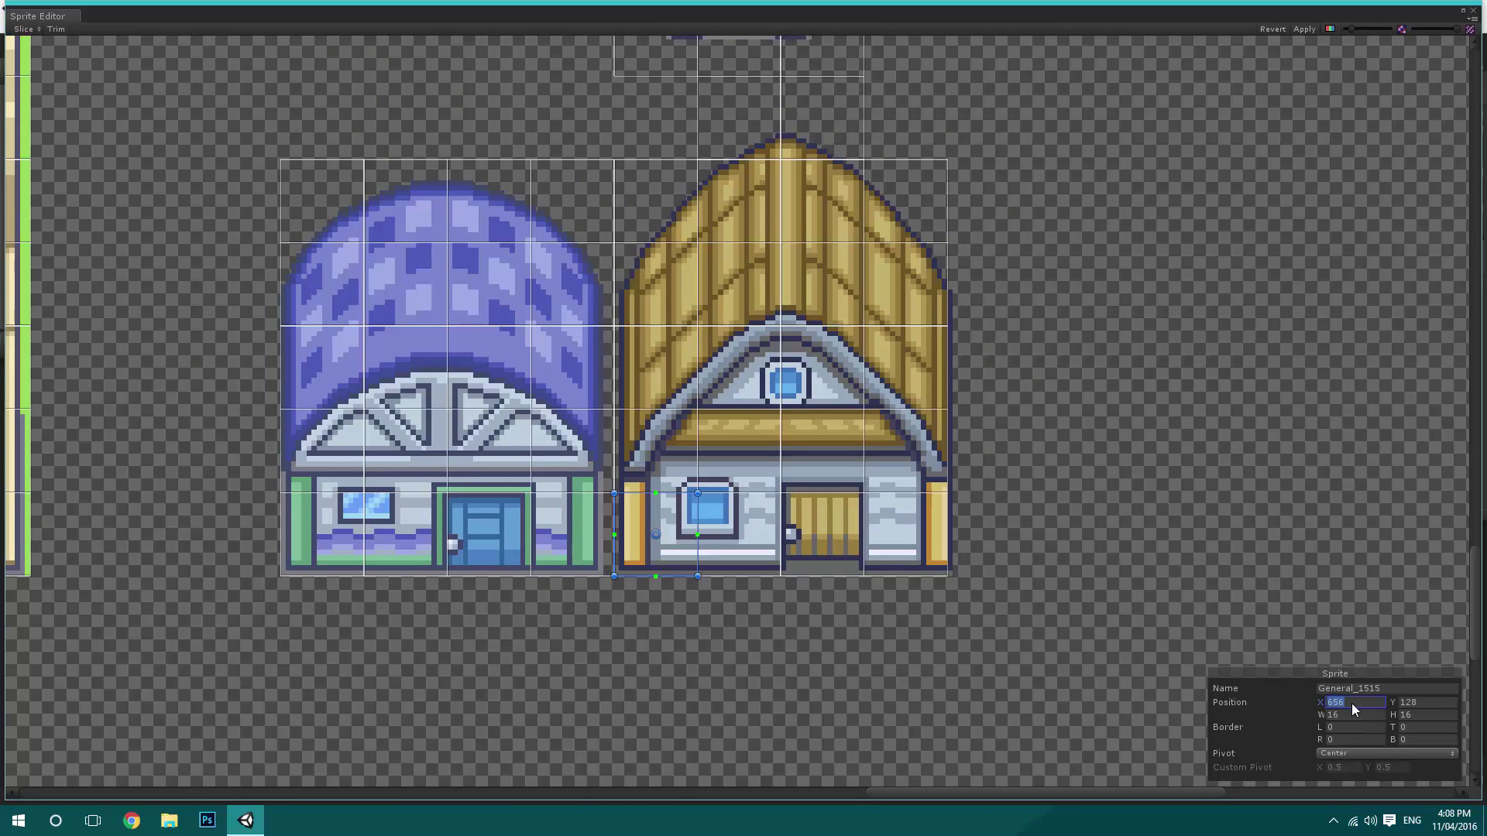
{"action": "type", "text": "657"}
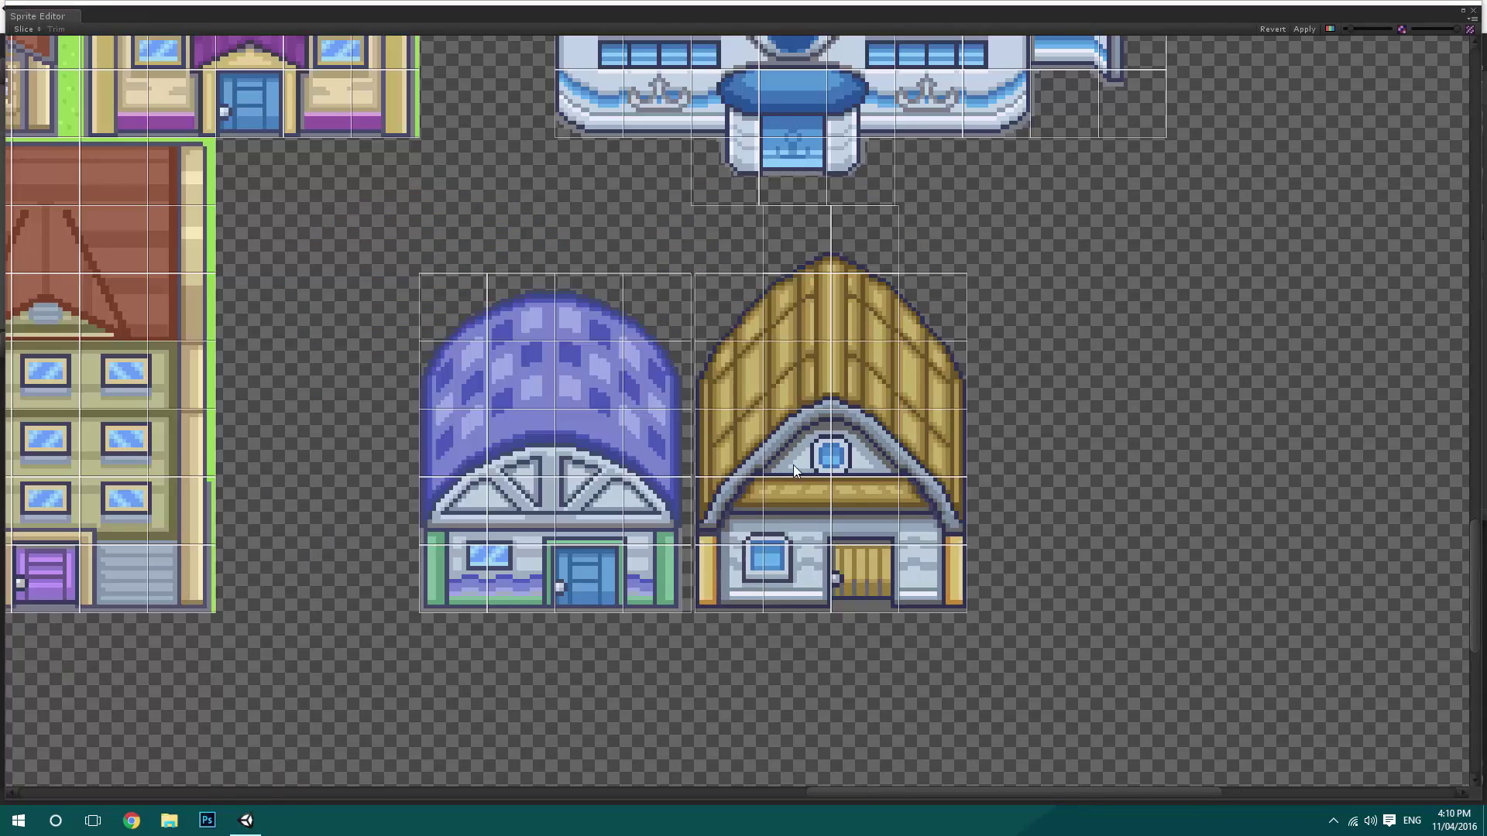
Check how the slices align with the remaining buildings, ships and trains on the spritesheet.
{"action": "scroll", "coordinate": [793, 465], "scroll_direction": "down", "scroll_amount": 8}
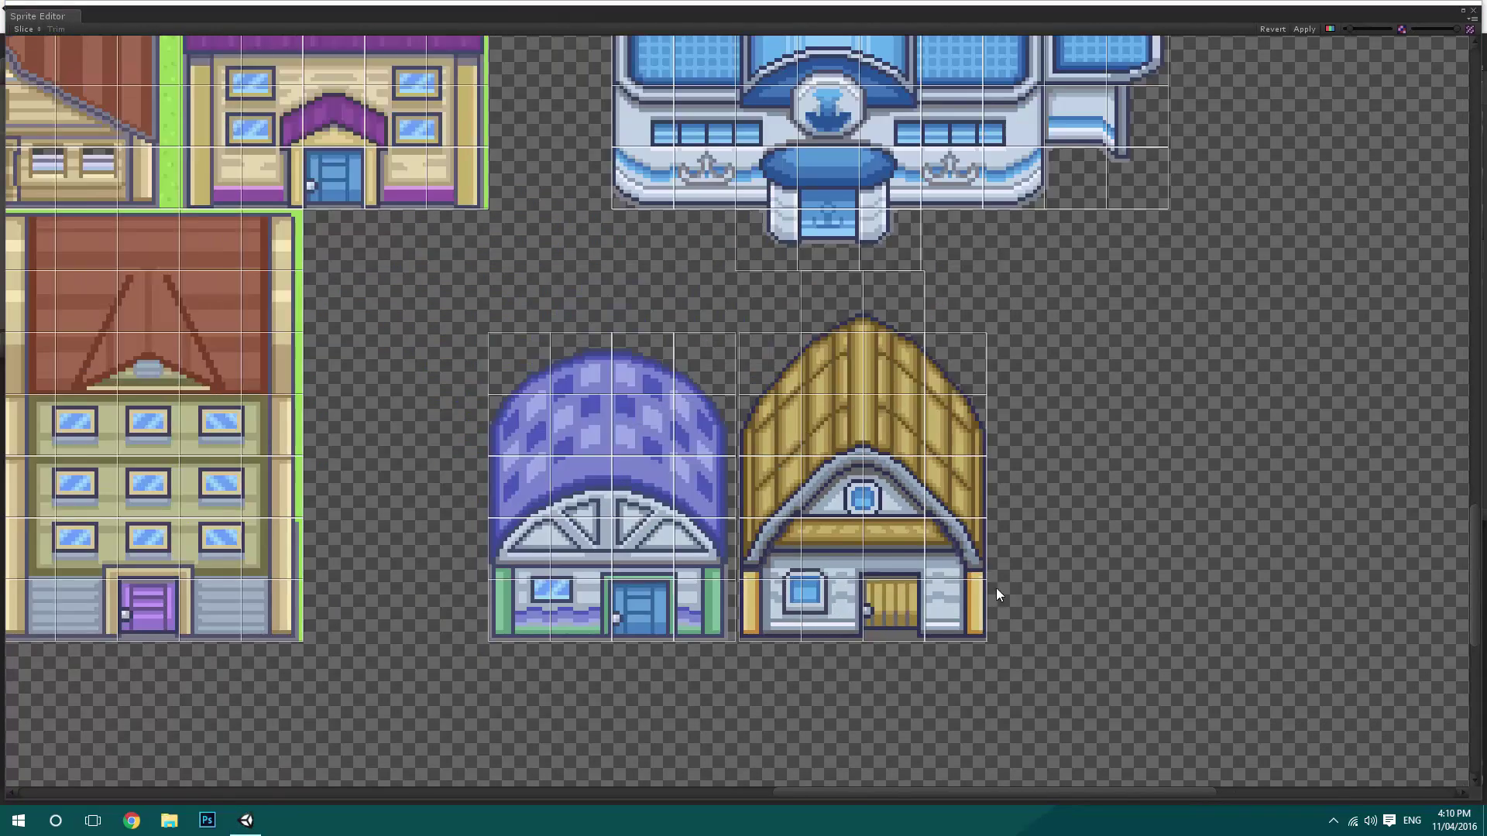
{"action": "scroll", "coordinate": [890, 616], "scroll_direction": "up", "scroll_amount": 3}
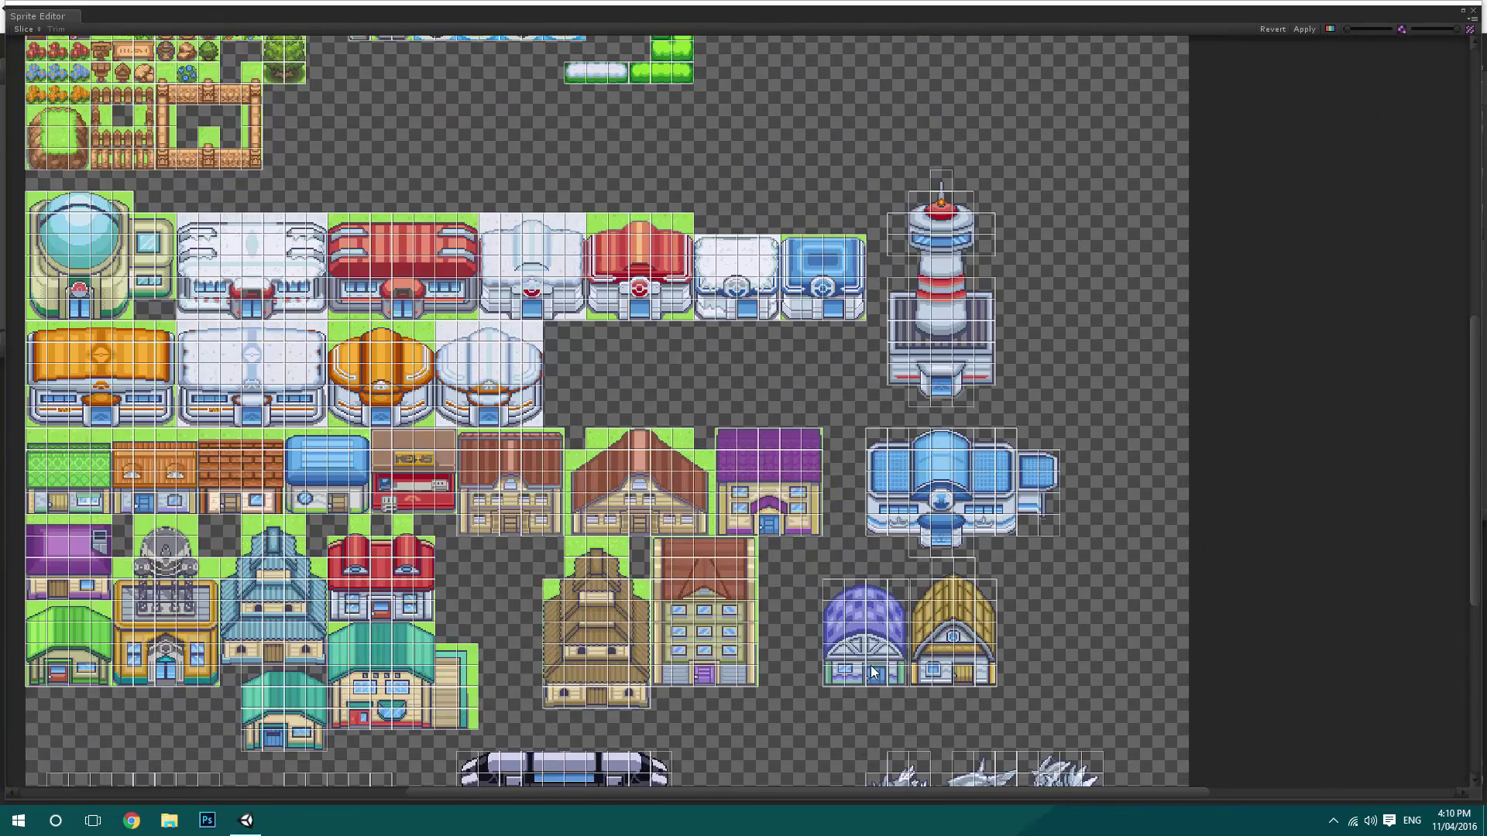
{"action": "scroll", "coordinate": [724, 603], "scroll_direction": "down", "scroll_amount": 3}
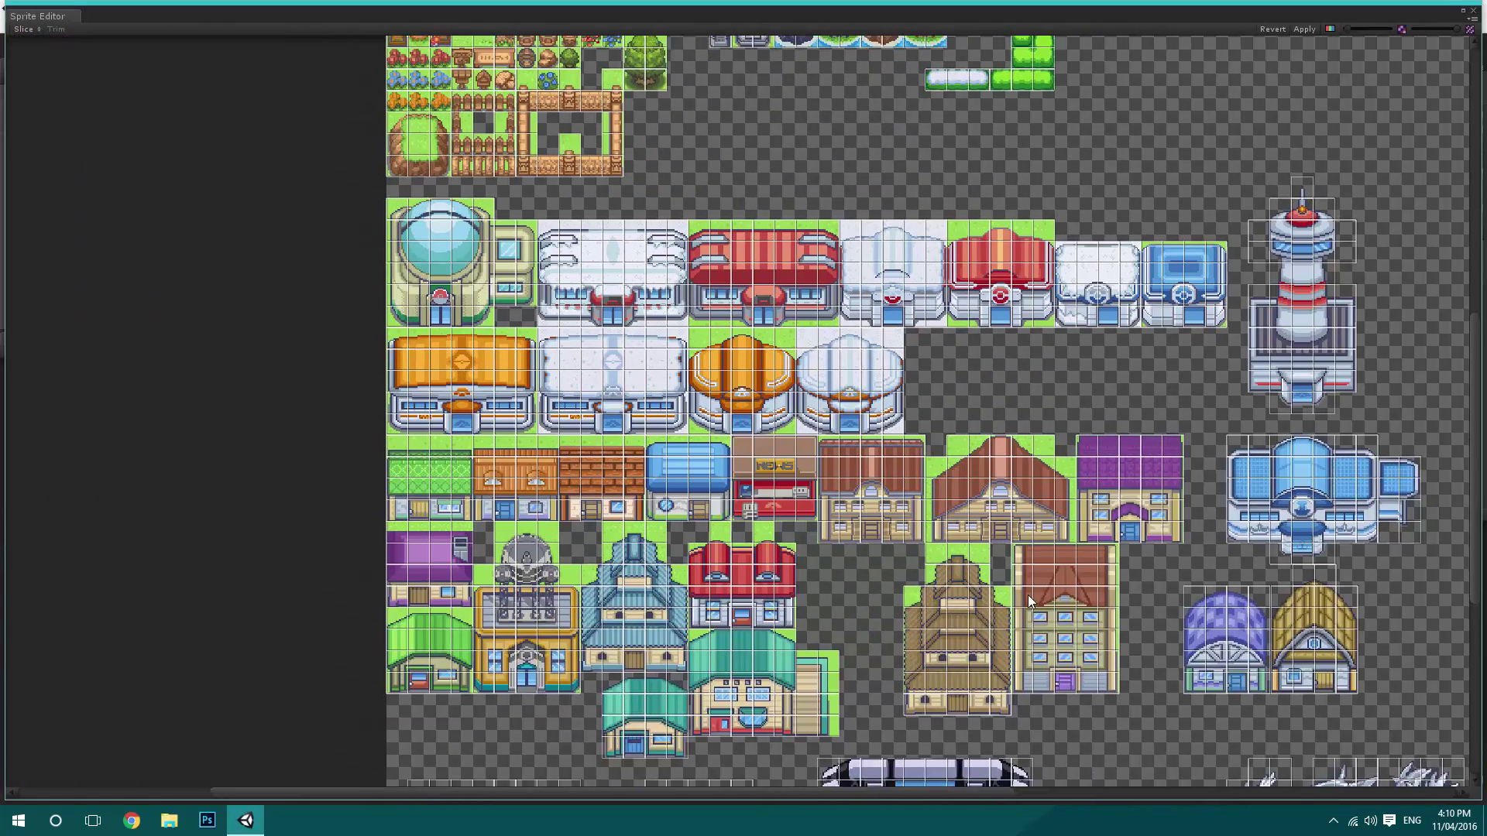
{"action": "scroll", "coordinate": [765, 522], "scroll_direction": "up", "scroll_amount": 3}
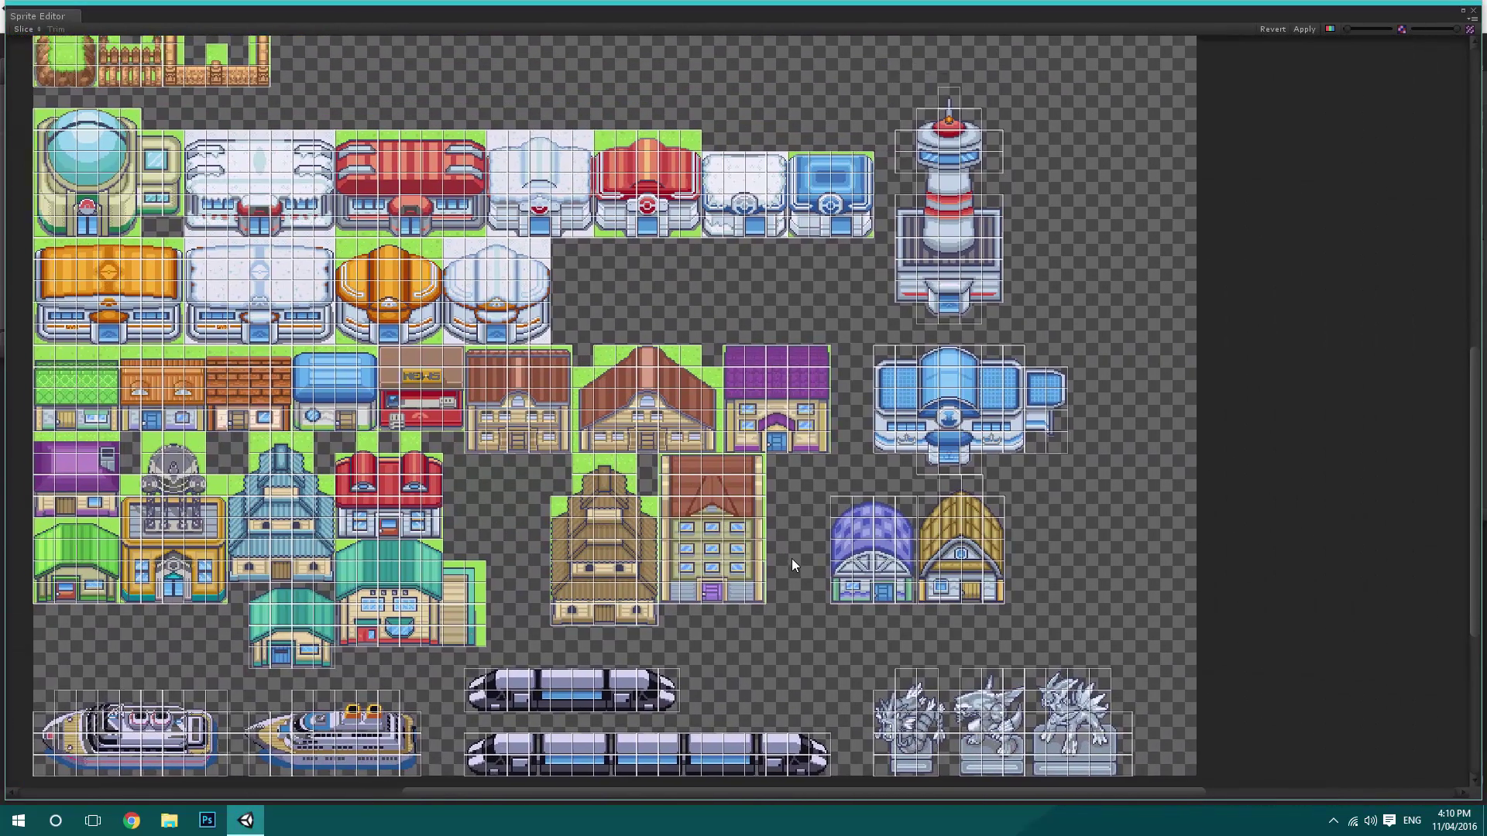
{"action": "middle_click_drag", "start_coordinate": [791, 564], "coordinate": [1242, 624]}
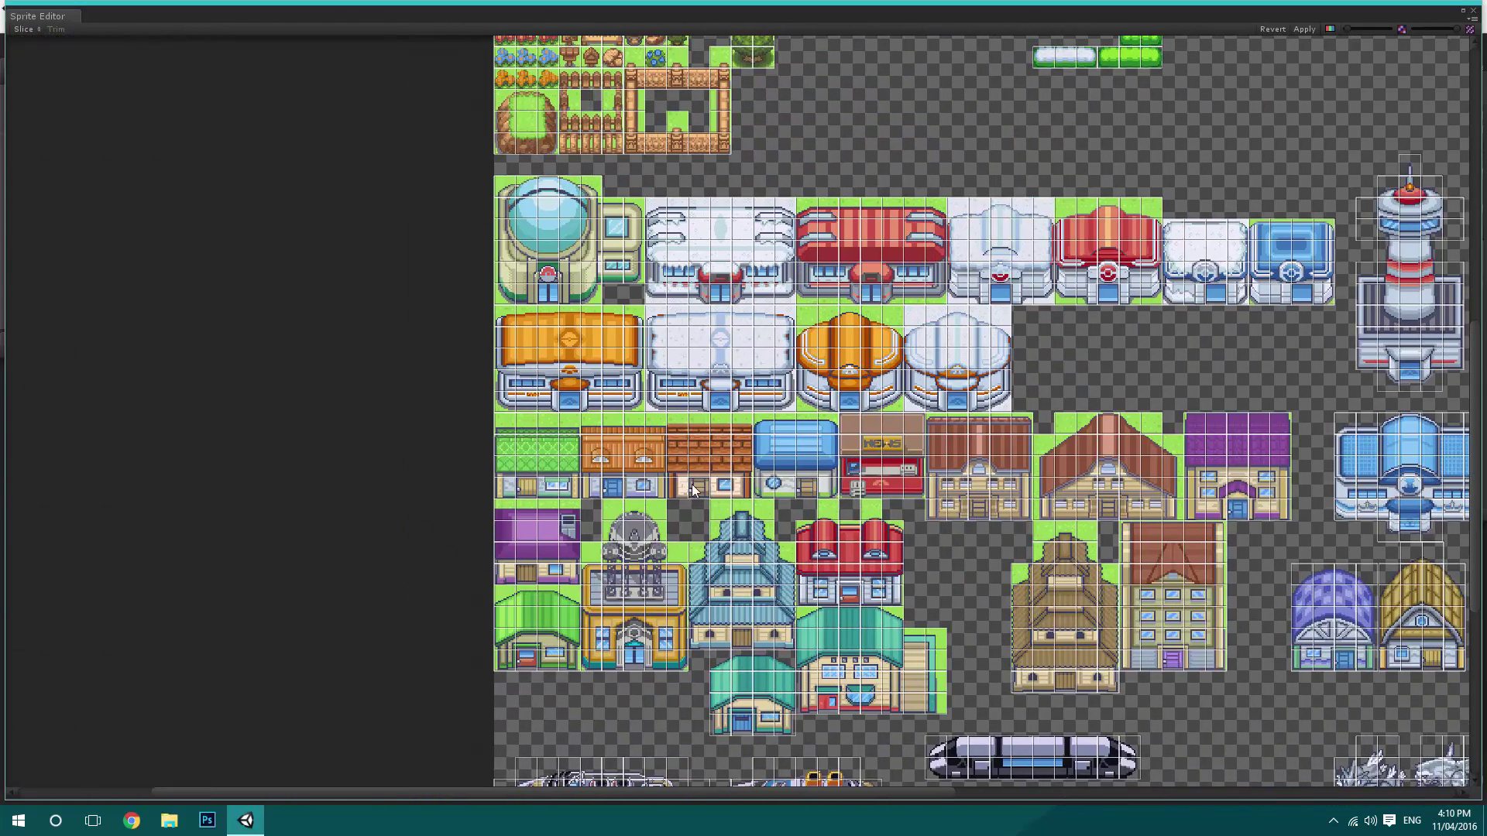
{"action": "scroll", "coordinate": [611, 485], "scroll_direction": "down", "scroll_amount": 1}
{"action": "scroll", "coordinate": [1080, 534], "scroll_direction": "up", "scroll_amount": 1}
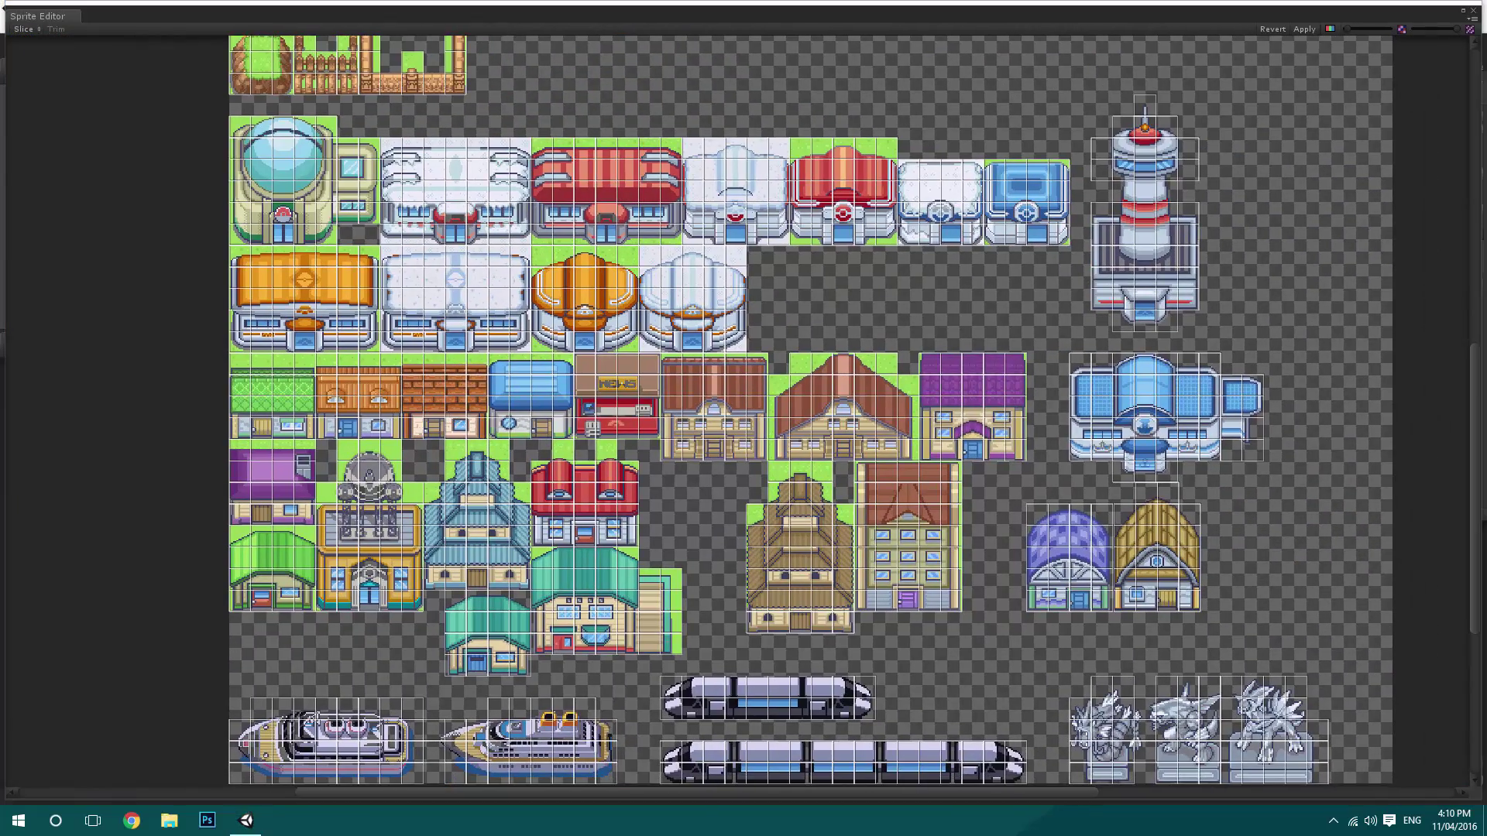
{"action": "middle_click_drag", "start_coordinate": [411, 651], "coordinate": [605, 578]}
{"action": "scroll", "coordinate": [619, 583], "scroll_direction": "up", "scroll_amount": 3}
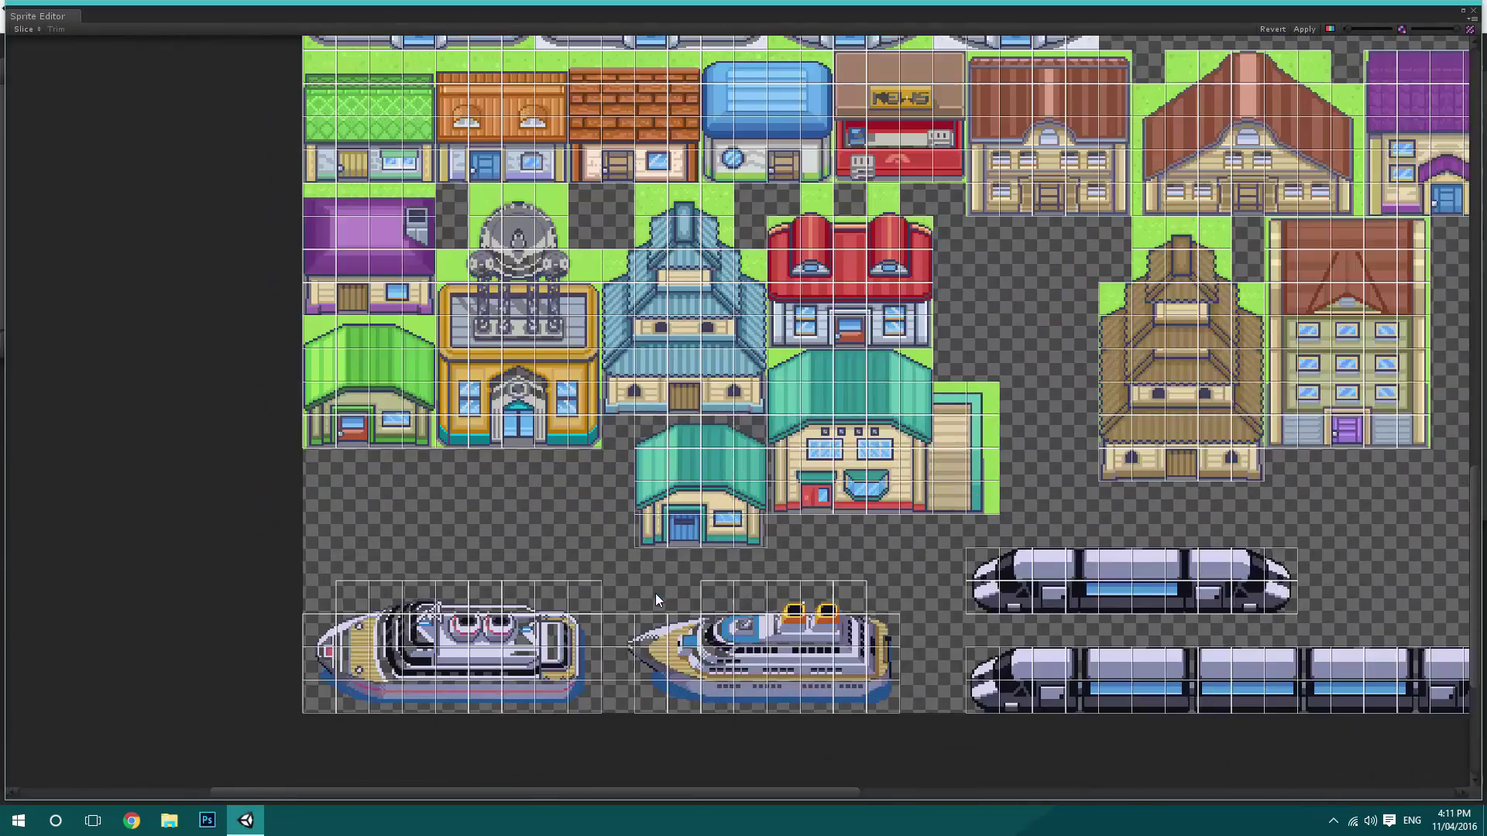
Rename the upper-left slice of the small teal-roofed house above the ships as House1_1.
{"action": "scroll", "coordinate": [720, 559], "scroll_direction": "down", "scroll_amount": 3}
{"action": "scroll", "coordinate": [714, 545], "scroll_direction": "down", "scroll_amount": 3}
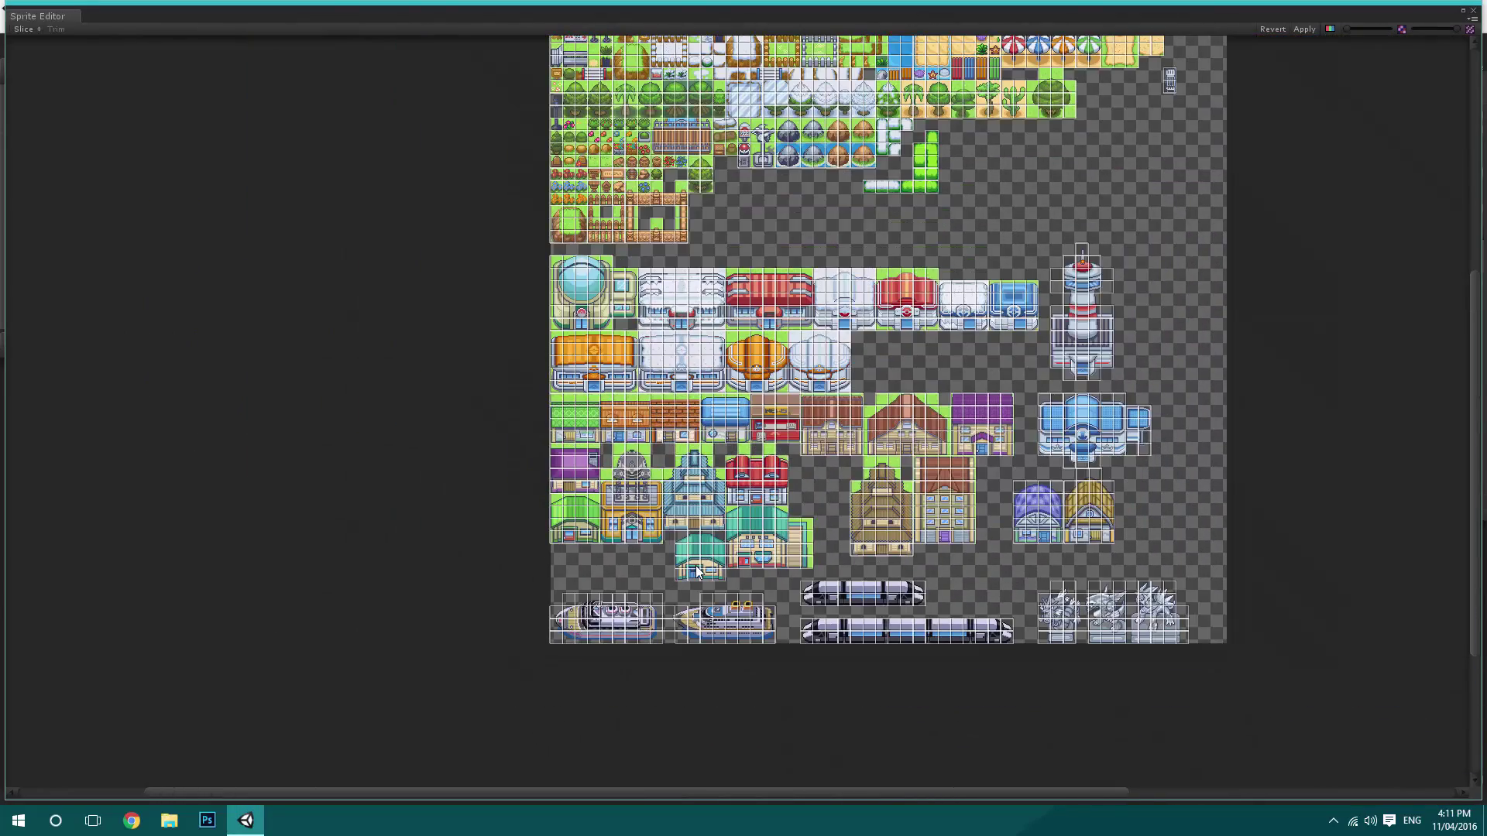
{"action": "middle_click_drag", "start_coordinate": [696, 573], "coordinate": [712, 475]}
{"action": "scroll", "coordinate": [713, 472], "scroll_direction": "up", "scroll_amount": 6}
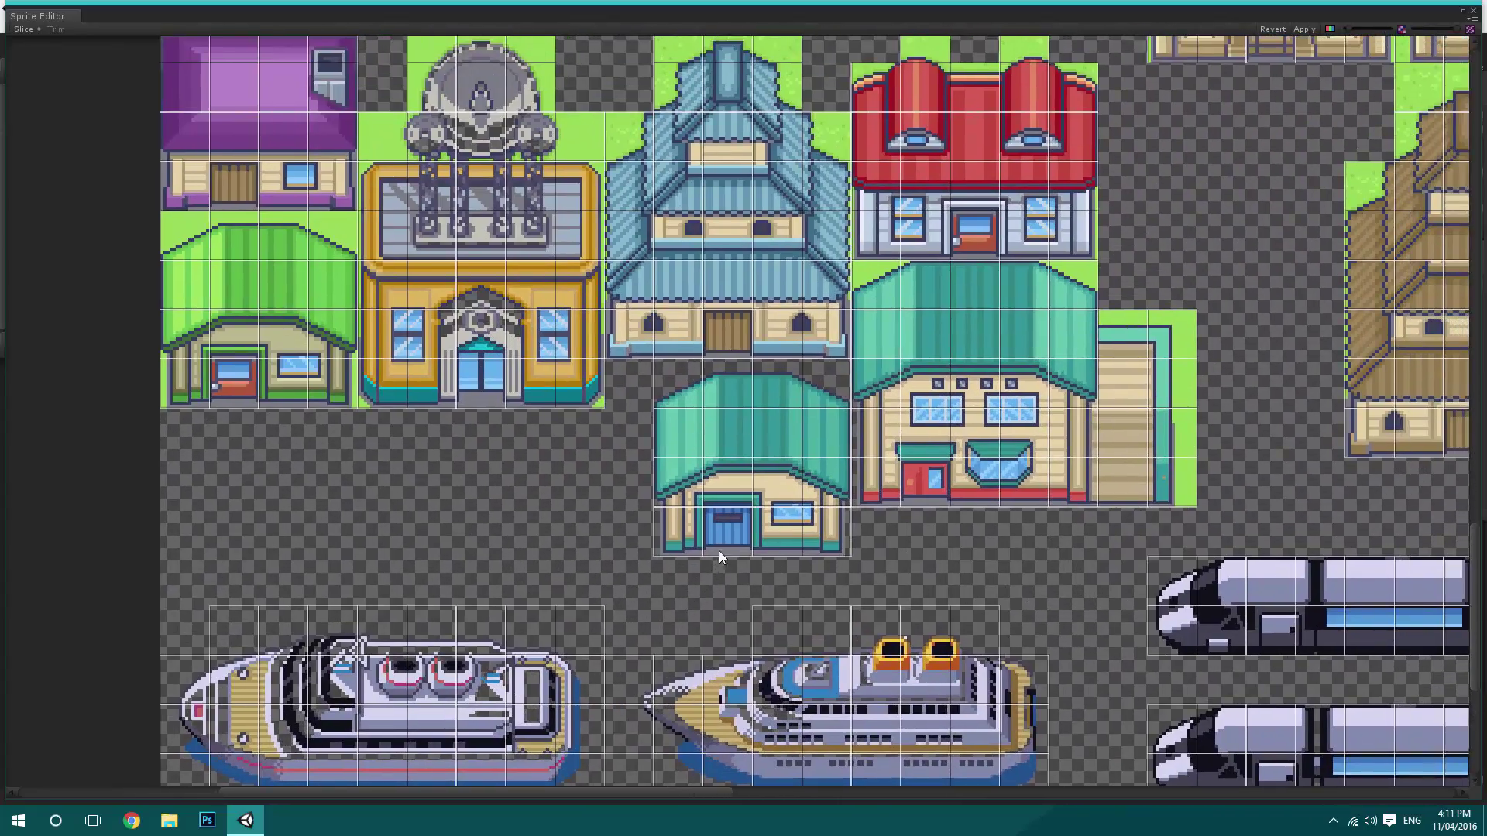
{"action": "left_click", "coordinate": [682, 394]}
{"action": "left_click", "coordinate": [1393, 688]}
{"action": "type", "text": "House_1"}
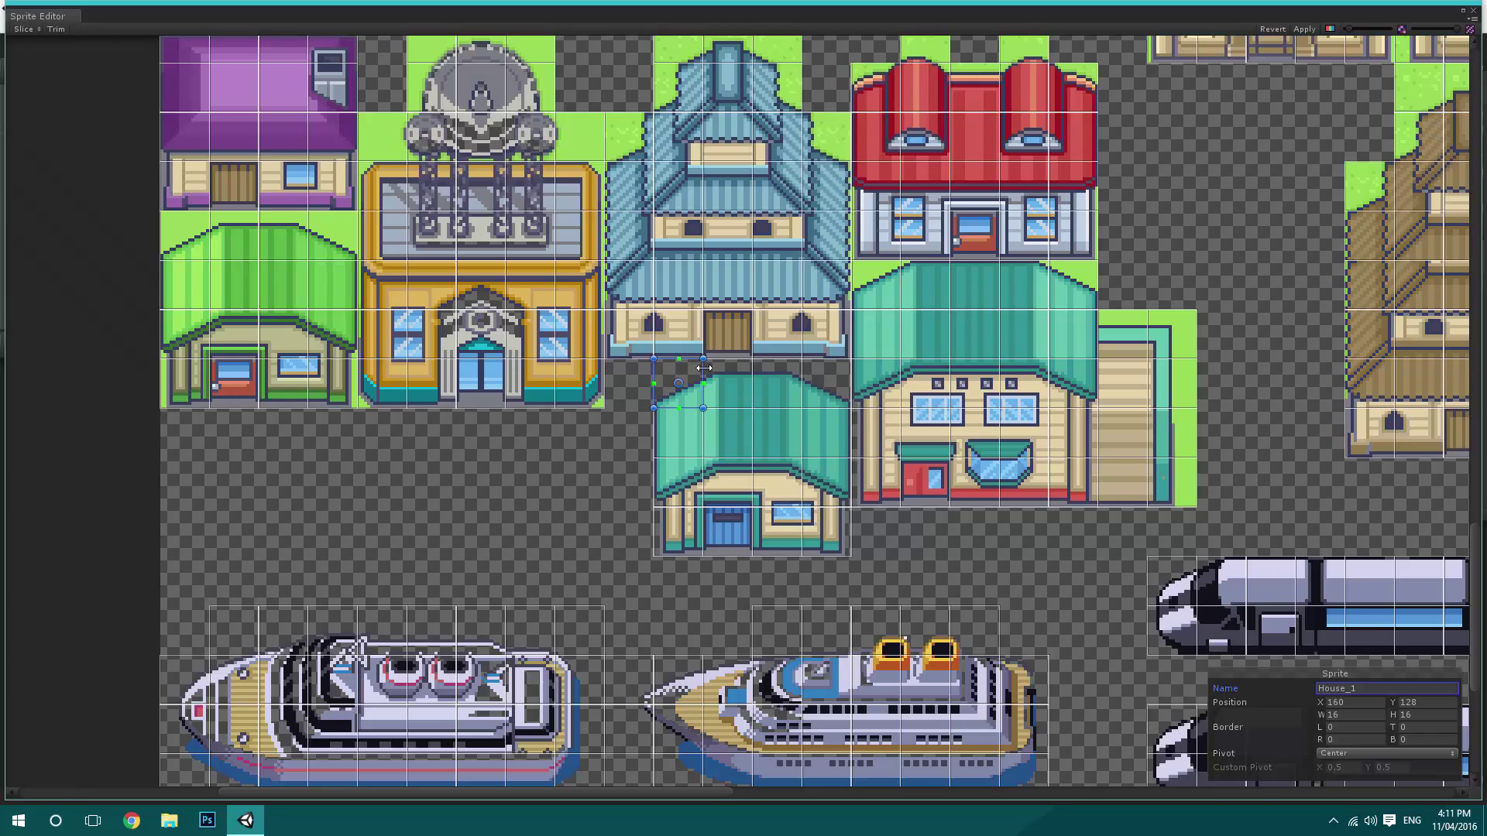
{"action": "left_click", "coordinate": [706, 371]}
{"action": "left_click", "coordinate": [665, 375]}
{"action": "left_click", "coordinate": [1349, 688]}
{"action": "key", "text": "Right"}
{"action": "type", "text": "1"}
Rename the teal-roofed house's remaining slices in sequence up to House1_16 and check the names along its bottom row.
{"action": "left_click", "coordinate": [724, 379]}
{"action": "left_click_drag", "start_coordinate": [759, 407], "coordinate": [759, 410]}
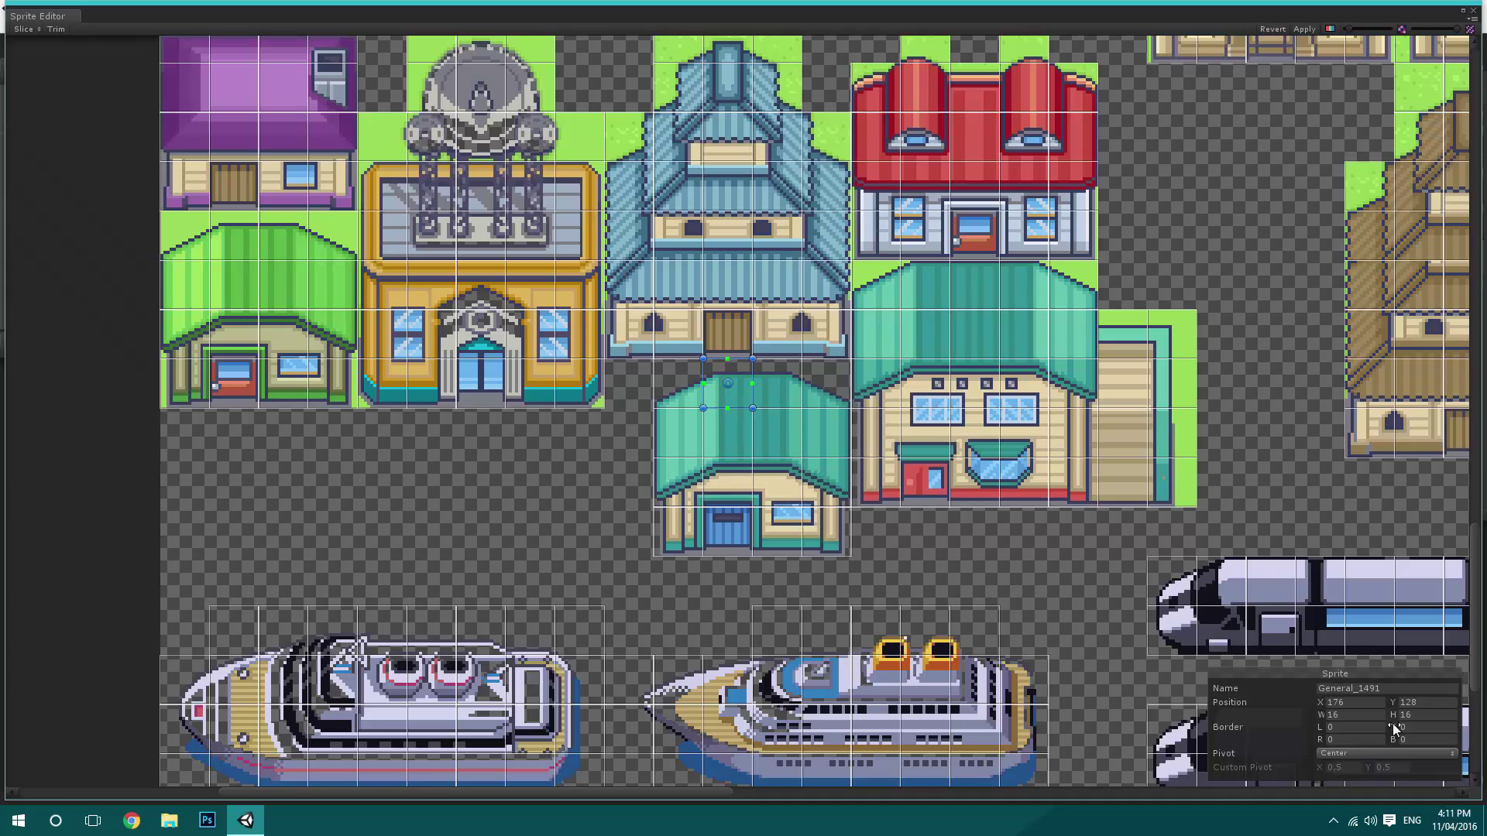
{"action": "left_click", "coordinate": [1388, 688]}
{"action": "type", "text": "House1_16"}
{"action": "left_click", "coordinate": [610, 555]}
{"action": "left_click", "coordinate": [802, 542]}
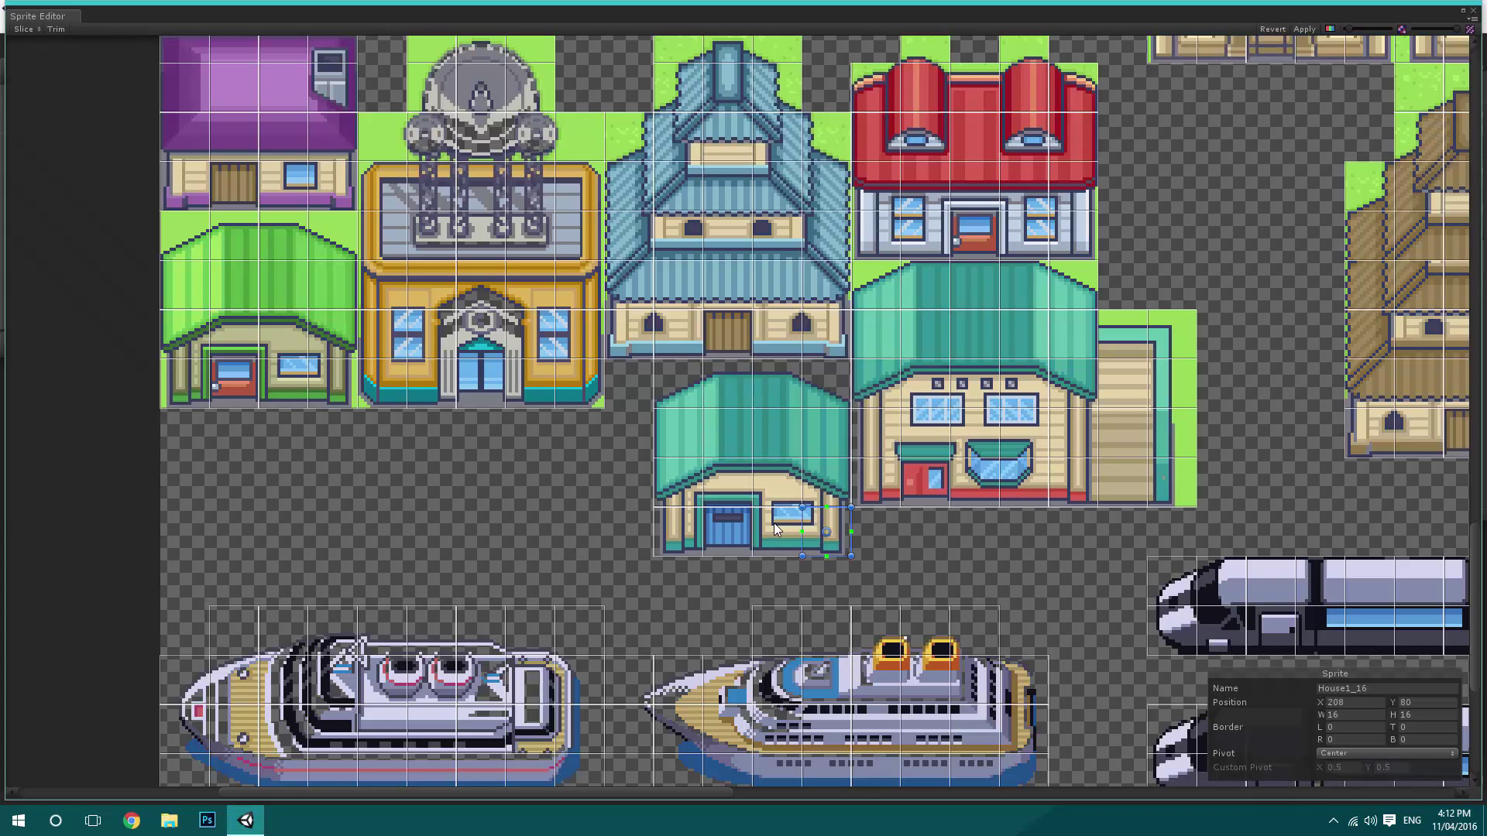
{"action": "left_click", "coordinate": [696, 535]}
{"action": "left_click", "coordinate": [729, 534]}
{"action": "left_click", "coordinate": [765, 532]}
{"action": "left_click", "coordinate": [844, 532]}
Look over the terrain tiles in the upper part of the spritesheet, including the sandy path's corner tiles.
{"action": "scroll", "coordinate": [887, 536], "scroll_direction": "down", "scroll_amount": 8}
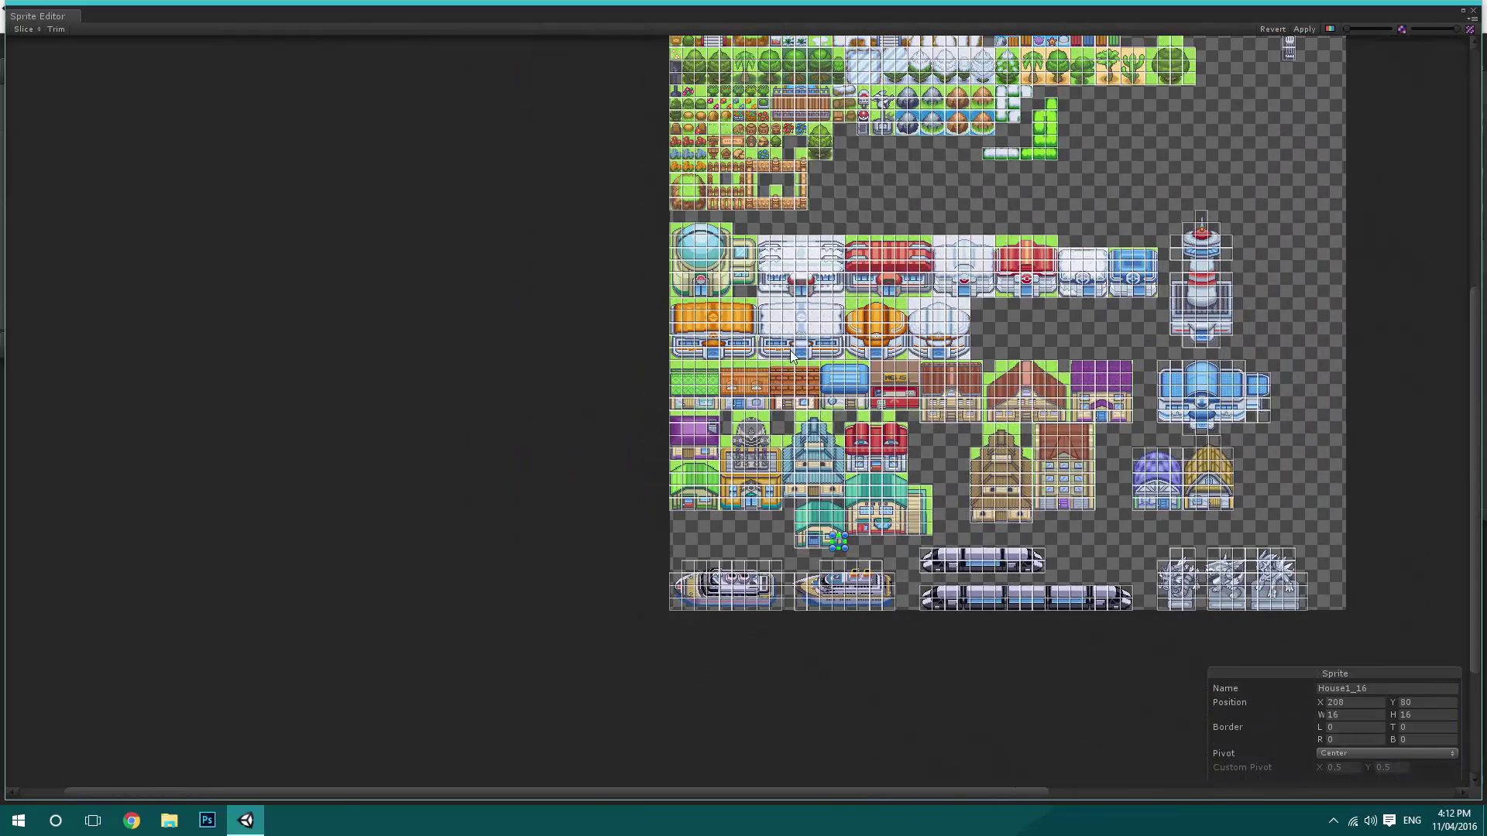
{"action": "scroll", "coordinate": [983, 331], "scroll_direction": "up", "scroll_amount": 6}
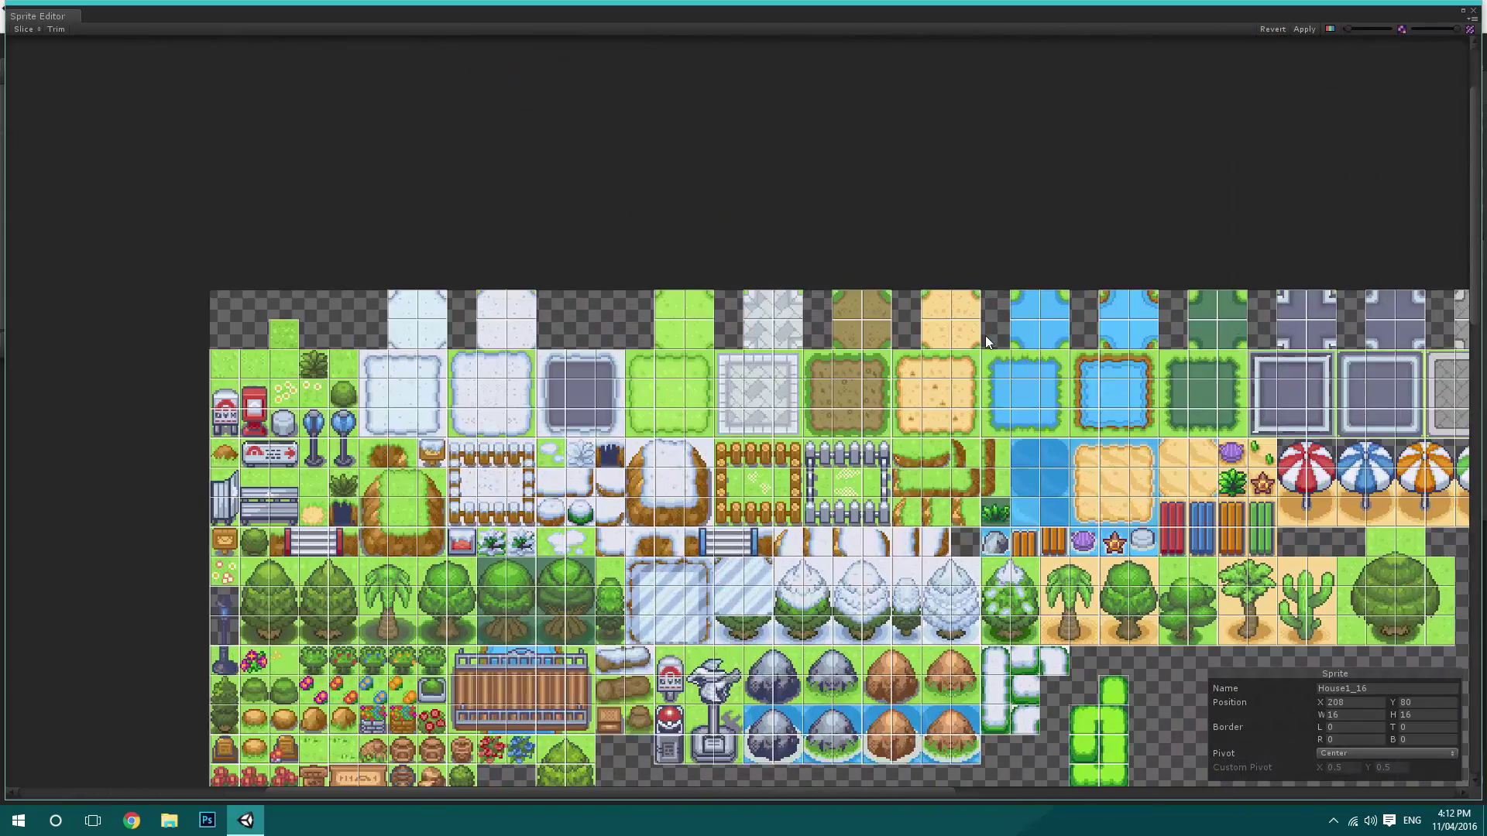
{"action": "scroll", "coordinate": [1037, 432], "scroll_direction": "down", "scroll_amount": 2}
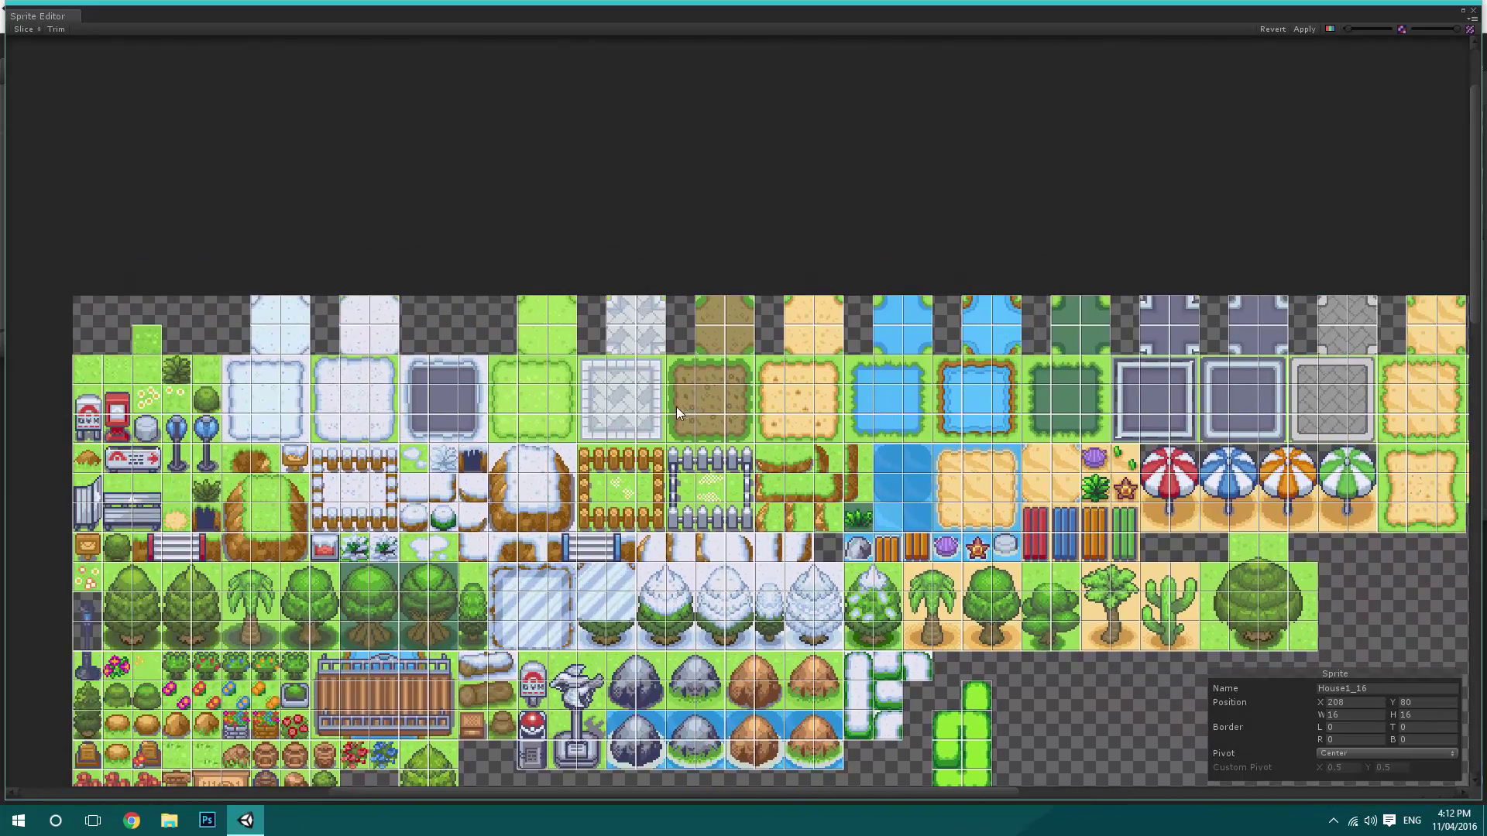
{"action": "middle_click_drag", "start_coordinate": [676, 406], "coordinate": [759, 378]}
{"action": "scroll", "coordinate": [823, 408], "scroll_direction": "down", "scroll_amount": 2}
{"action": "scroll", "coordinate": [865, 429], "scroll_direction": "up", "scroll_amount": 3}
{"action": "left_click", "coordinate": [752, 392]}
{"action": "left_click", "coordinate": [788, 344]}
{"action": "scroll", "coordinate": [788, 343], "scroll_direction": "down", "scroll_amount": 3}
{"action": "middle_click_drag", "start_coordinate": [871, 375], "coordinate": [914, 358]}
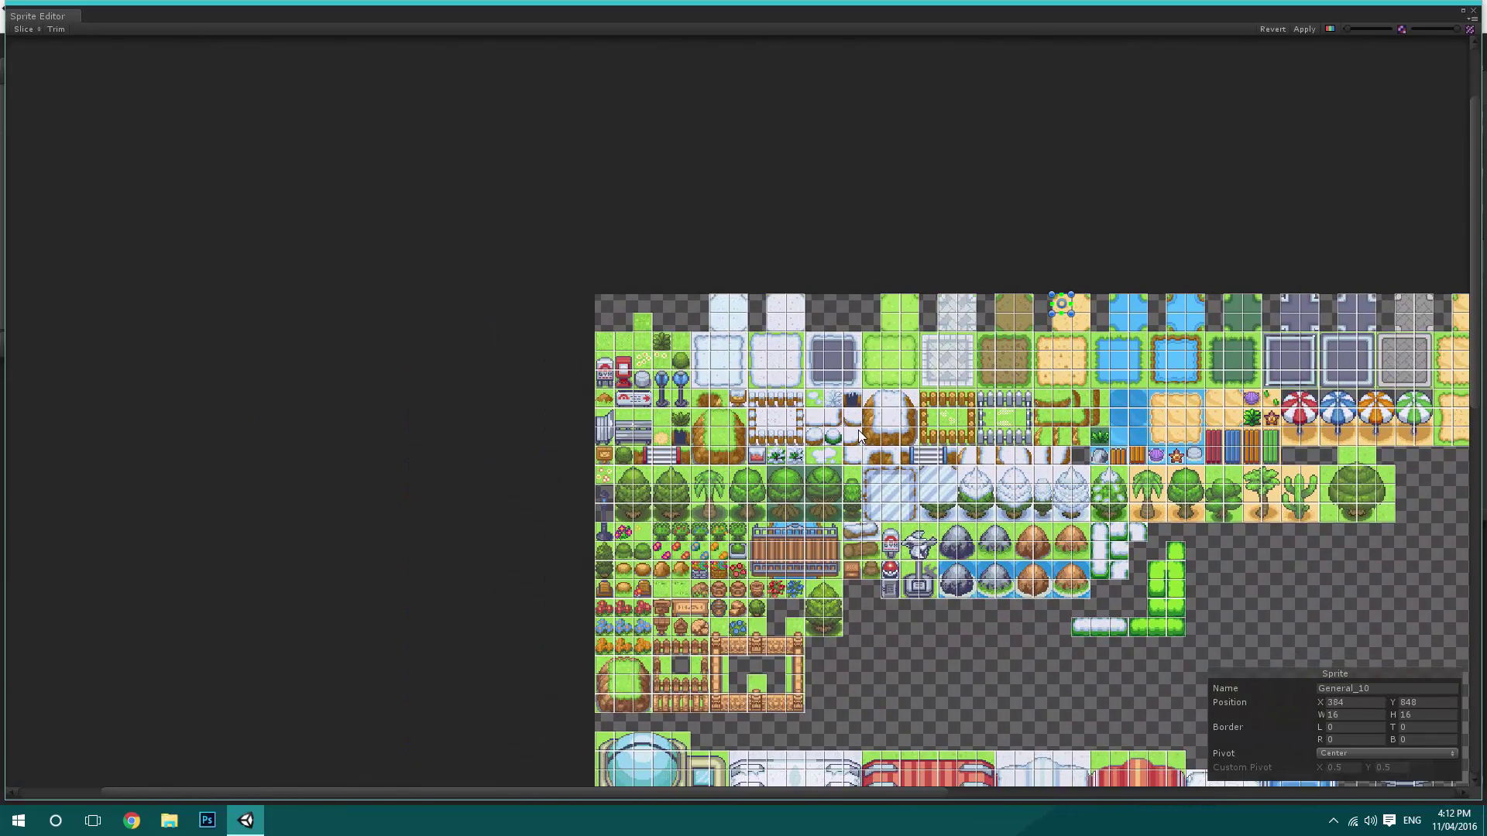
{"action": "middle_click_drag", "start_coordinate": [861, 429], "coordinate": [791, 452]}
{"action": "middle_click_drag", "start_coordinate": [890, 406], "coordinate": [704, 468]}
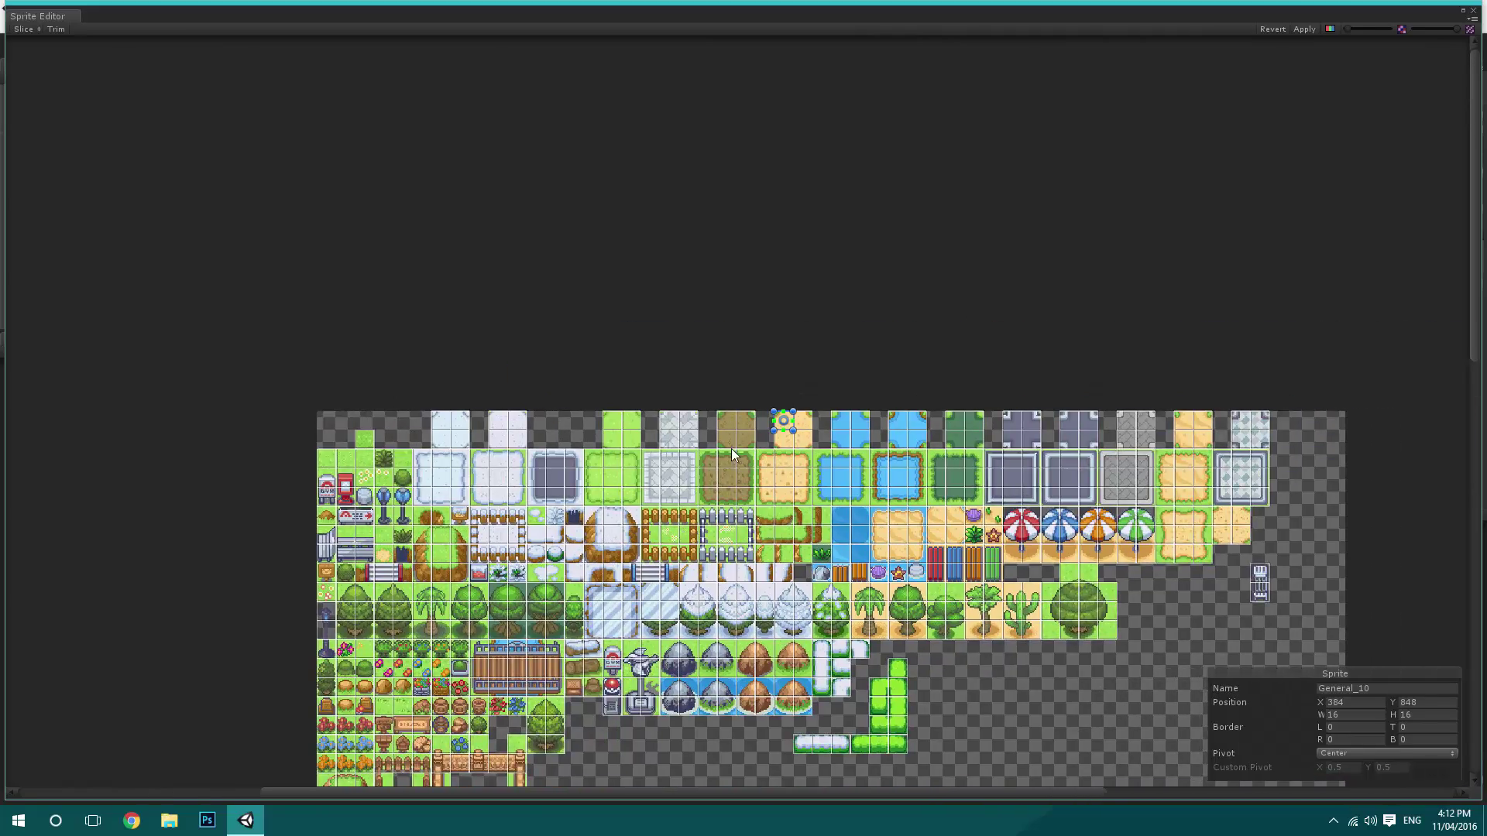
Rename the sandy path's slices with the prefix DirtTrack_ and sequential numbers, starting with its two upper corner tiles.
{"action": "scroll", "coordinate": [805, 440], "scroll_direction": "up", "scroll_amount": 5}
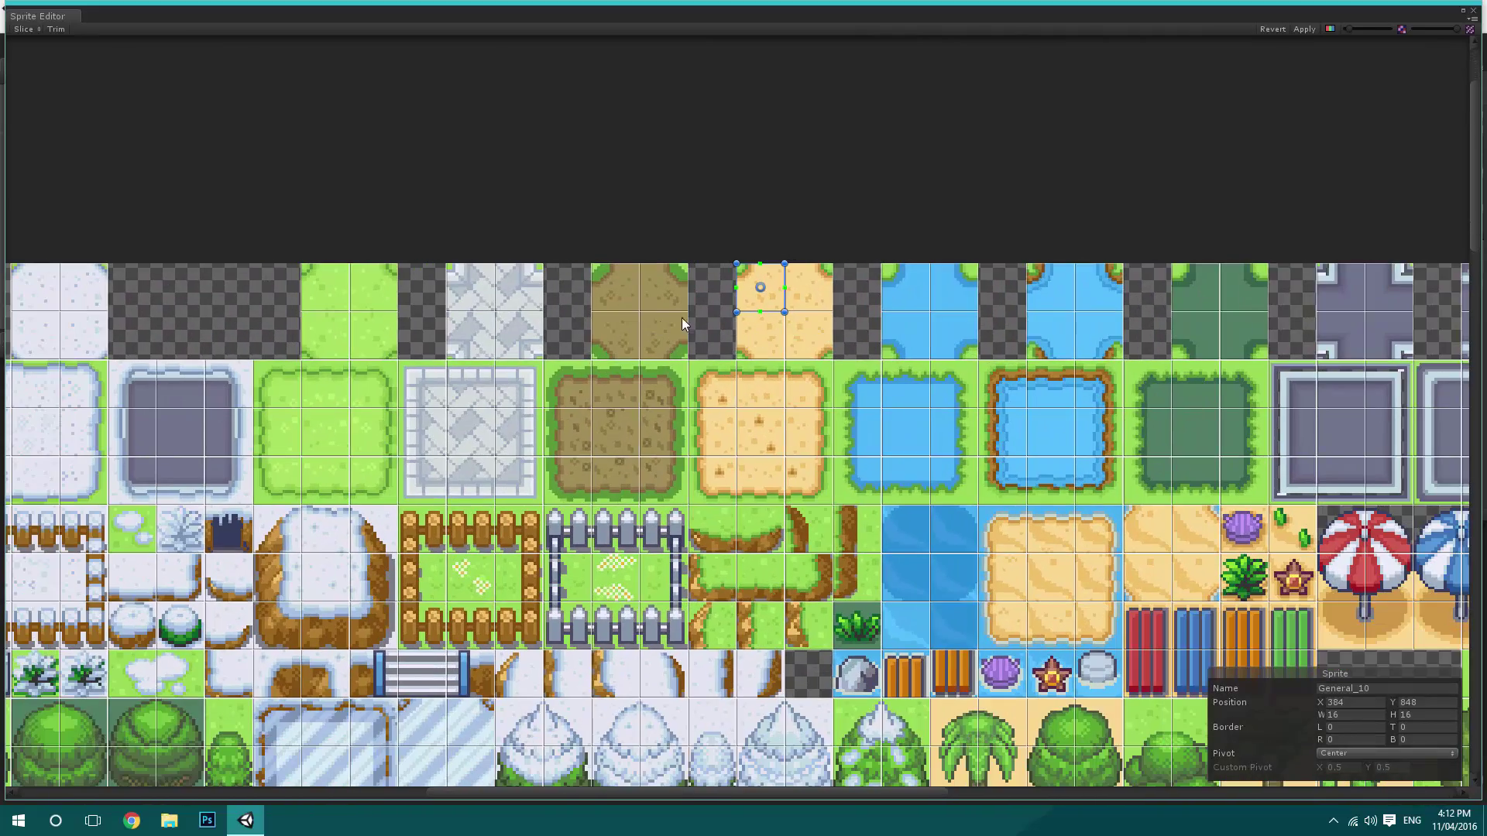
{"action": "left_click", "coordinate": [717, 299]}
{"action": "middle_click_drag", "start_coordinate": [777, 377], "coordinate": [755, 445]}
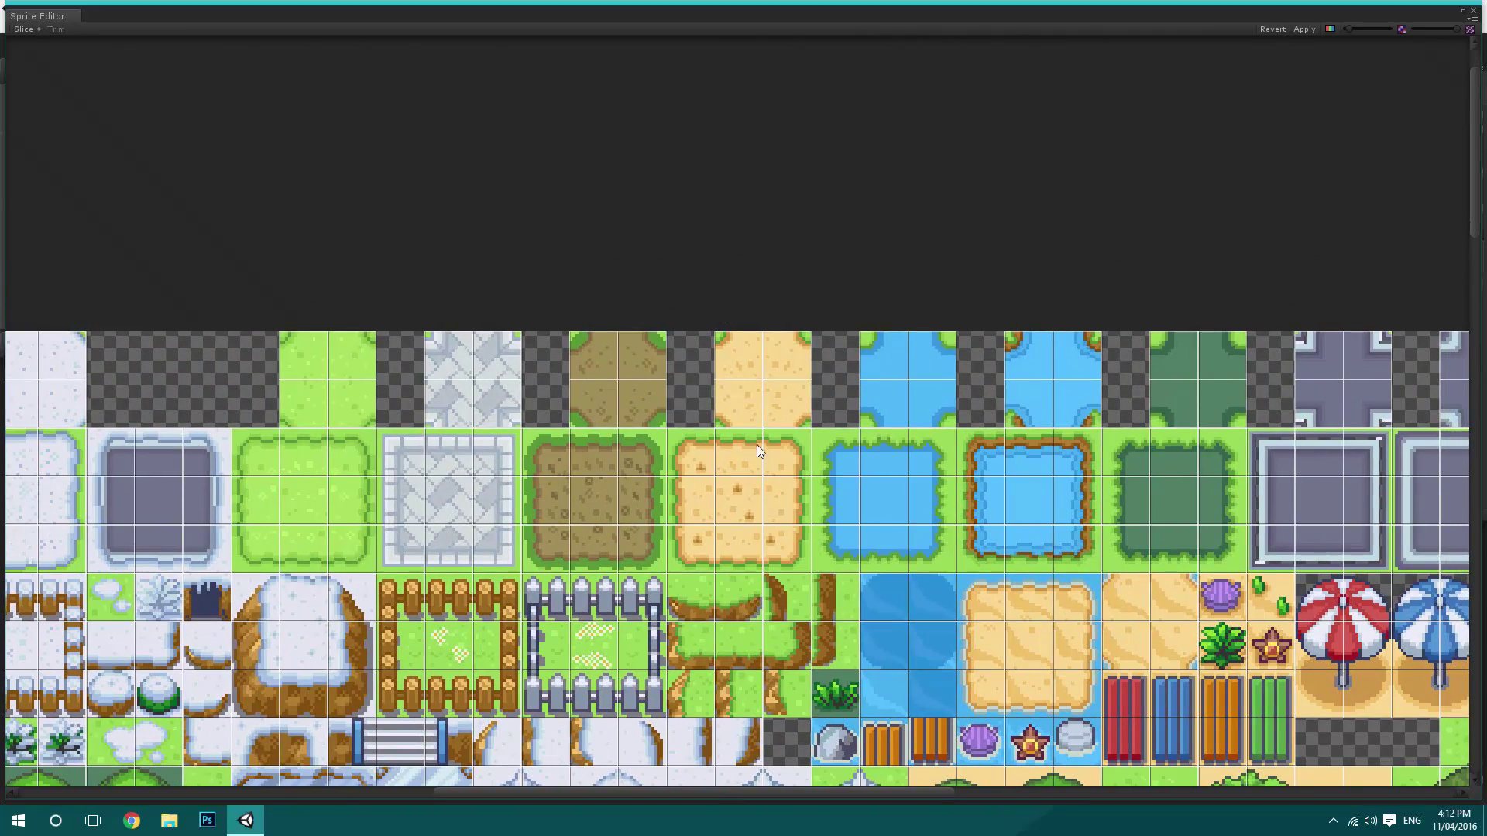
{"action": "left_click", "coordinate": [746, 373]}
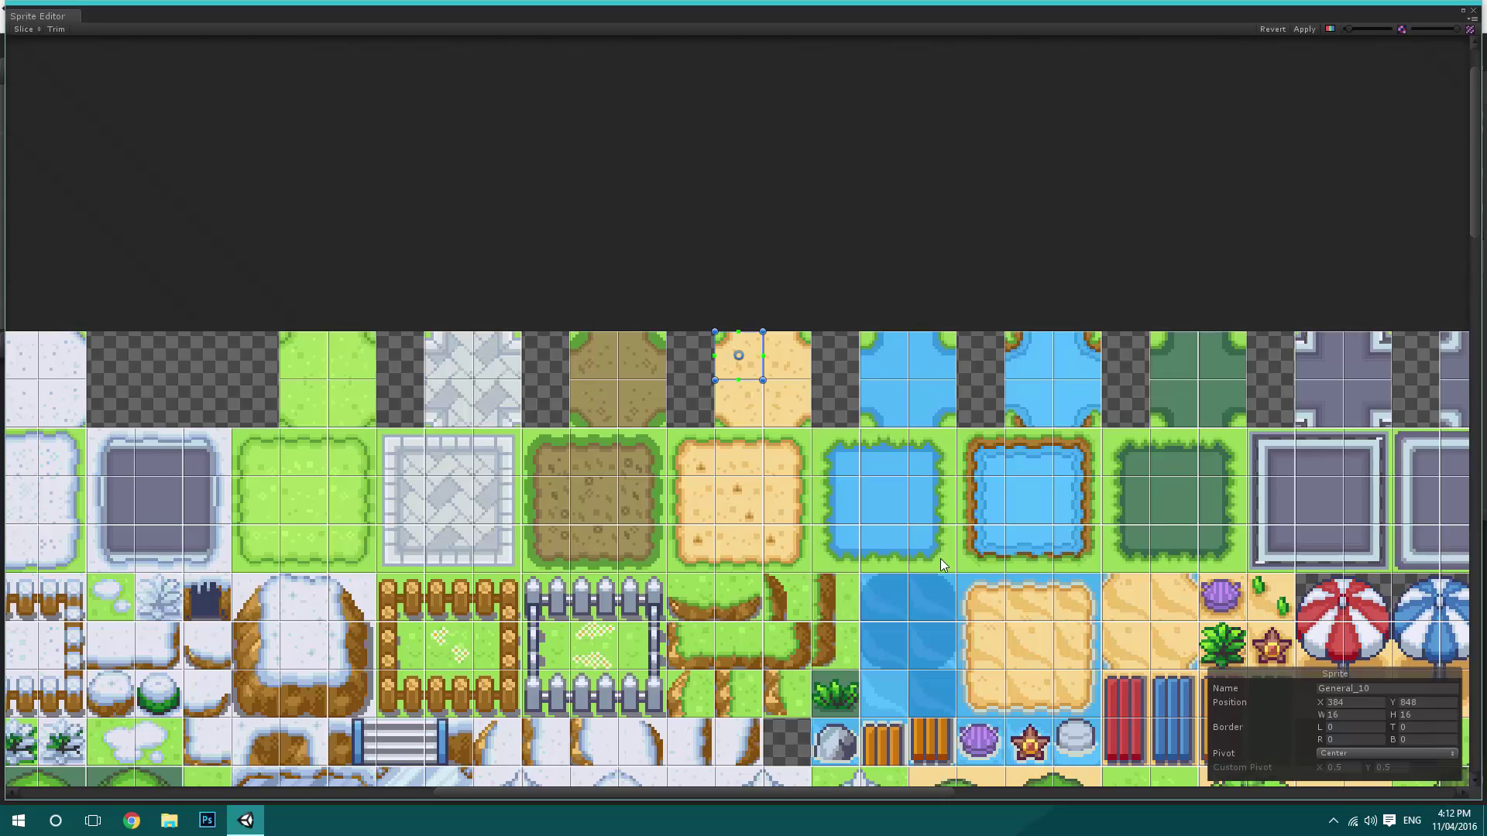
{"action": "left_click", "coordinate": [1353, 687]}
{"action": "type", "text": "DirtTrack_"}
{"action": "left_click", "coordinate": [788, 378]}
{"action": "left_click", "coordinate": [1368, 688]}
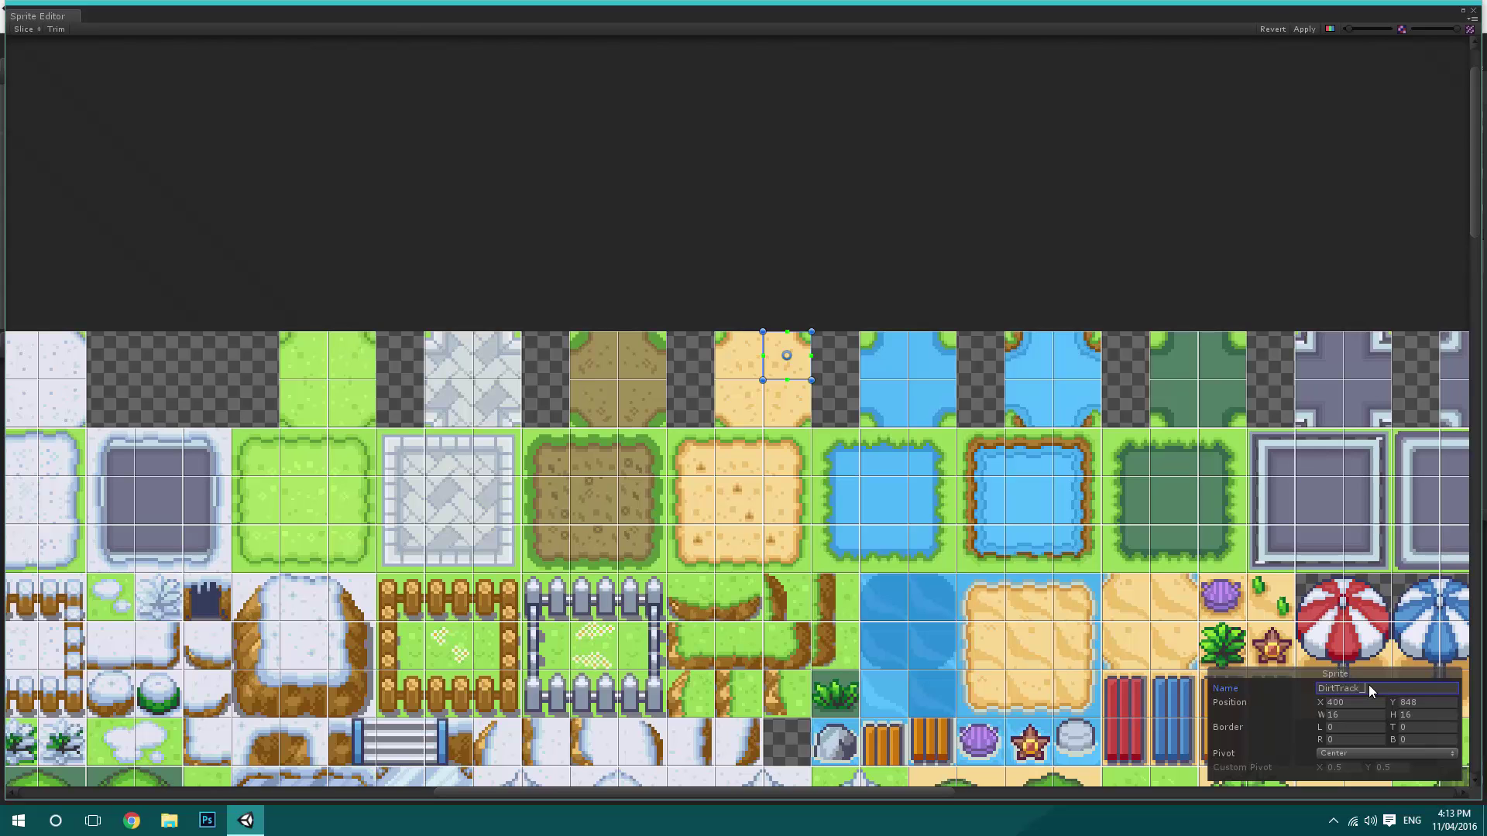
Check the names of the DirtTrack slices and look over the sliced spritesheet.
{"action": "scroll", "coordinate": [967, 390], "scroll_direction": "down", "scroll_amount": 5}
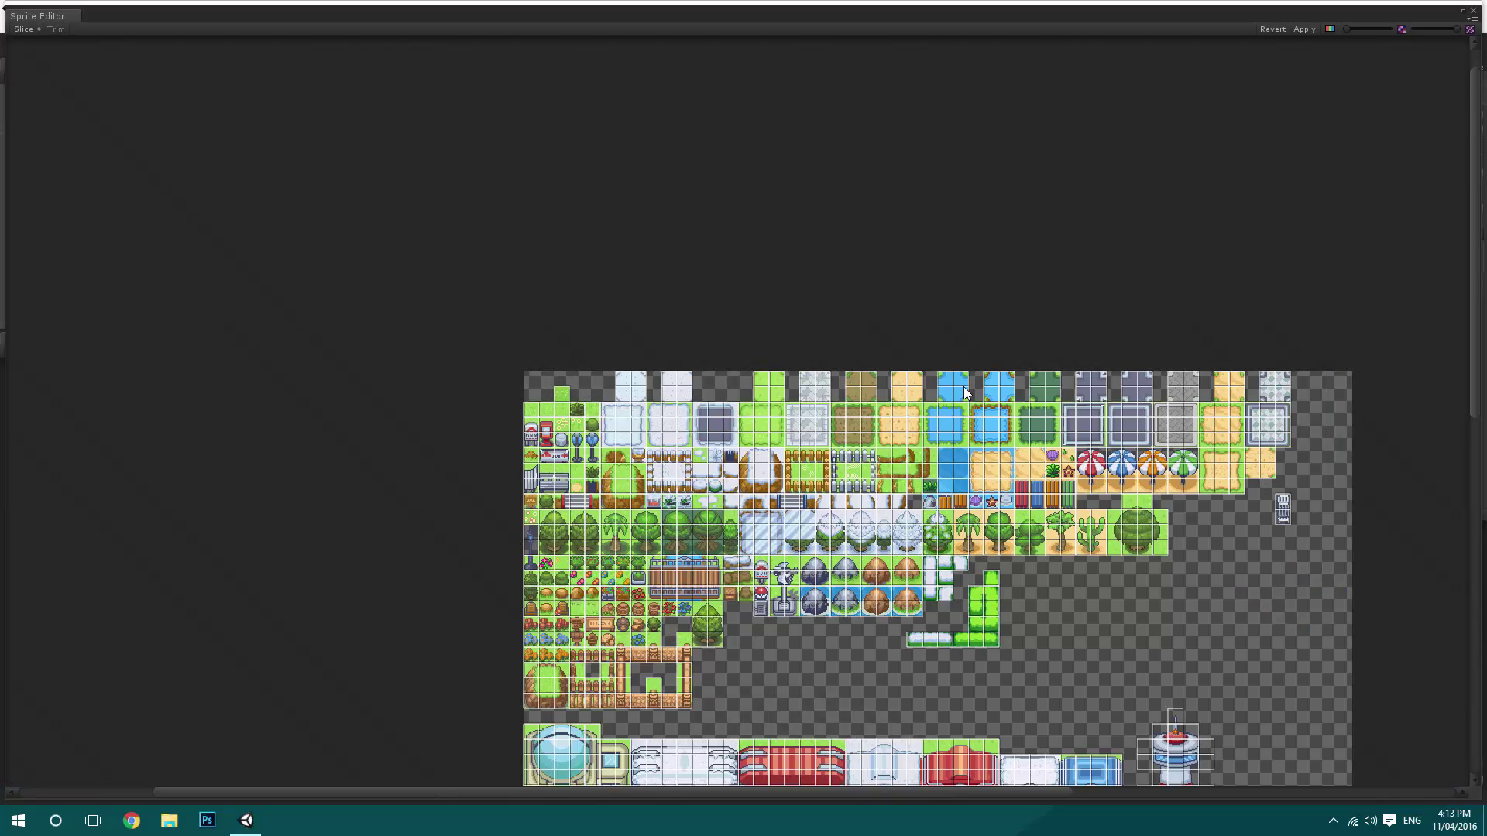
{"action": "scroll", "coordinate": [963, 388], "scroll_direction": "up", "scroll_amount": 1}
{"action": "left_click", "coordinate": [892, 431]}
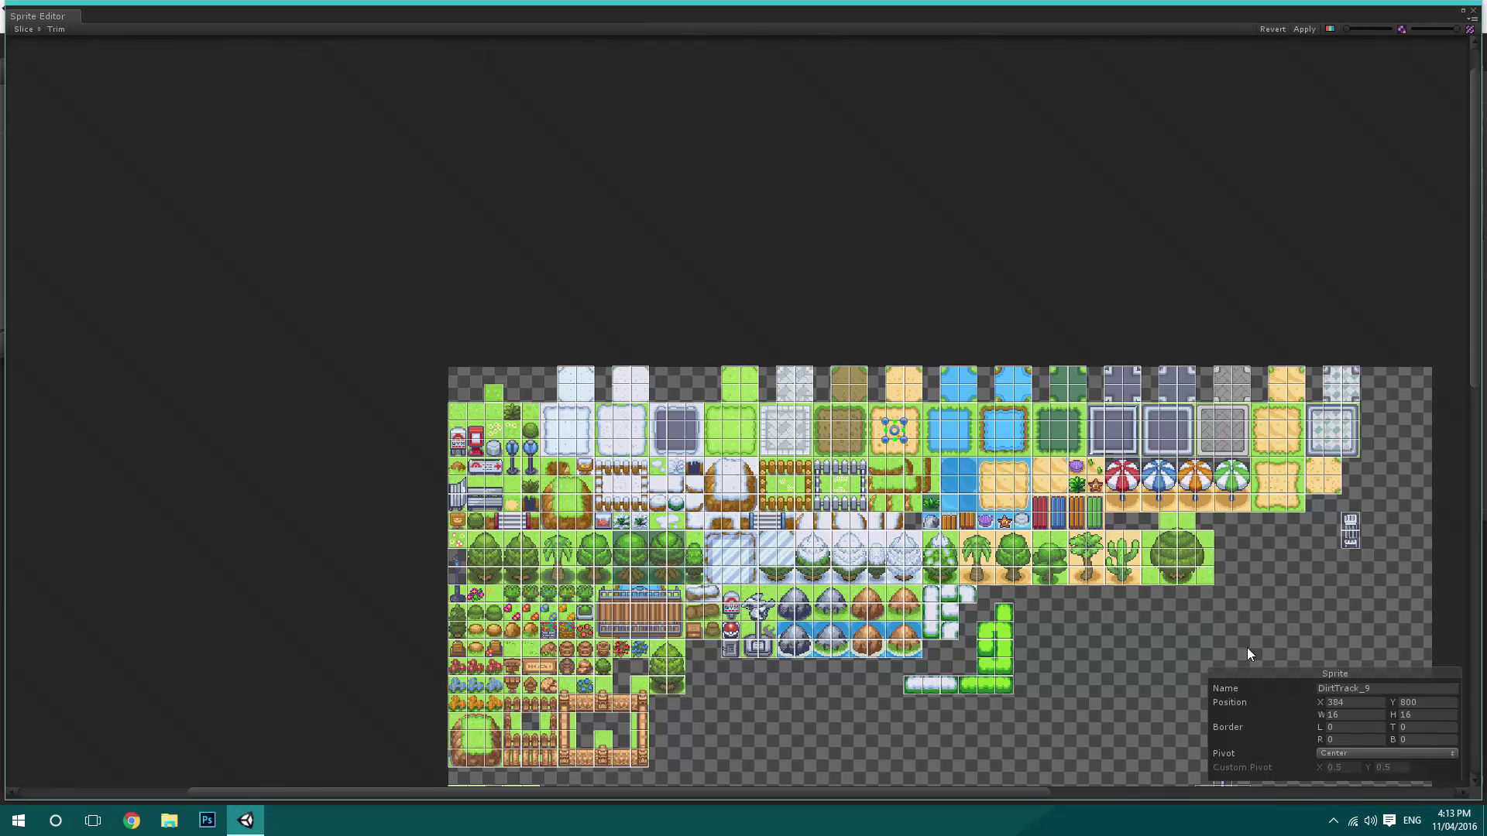
{"action": "scroll", "coordinate": [898, 542], "scroll_direction": "down", "scroll_amount": 3}
{"action": "middle_click_drag", "start_coordinate": [883, 629], "coordinate": [745, 536]}
{"action": "middle_click_drag", "start_coordinate": [643, 517], "coordinate": [690, 561]}
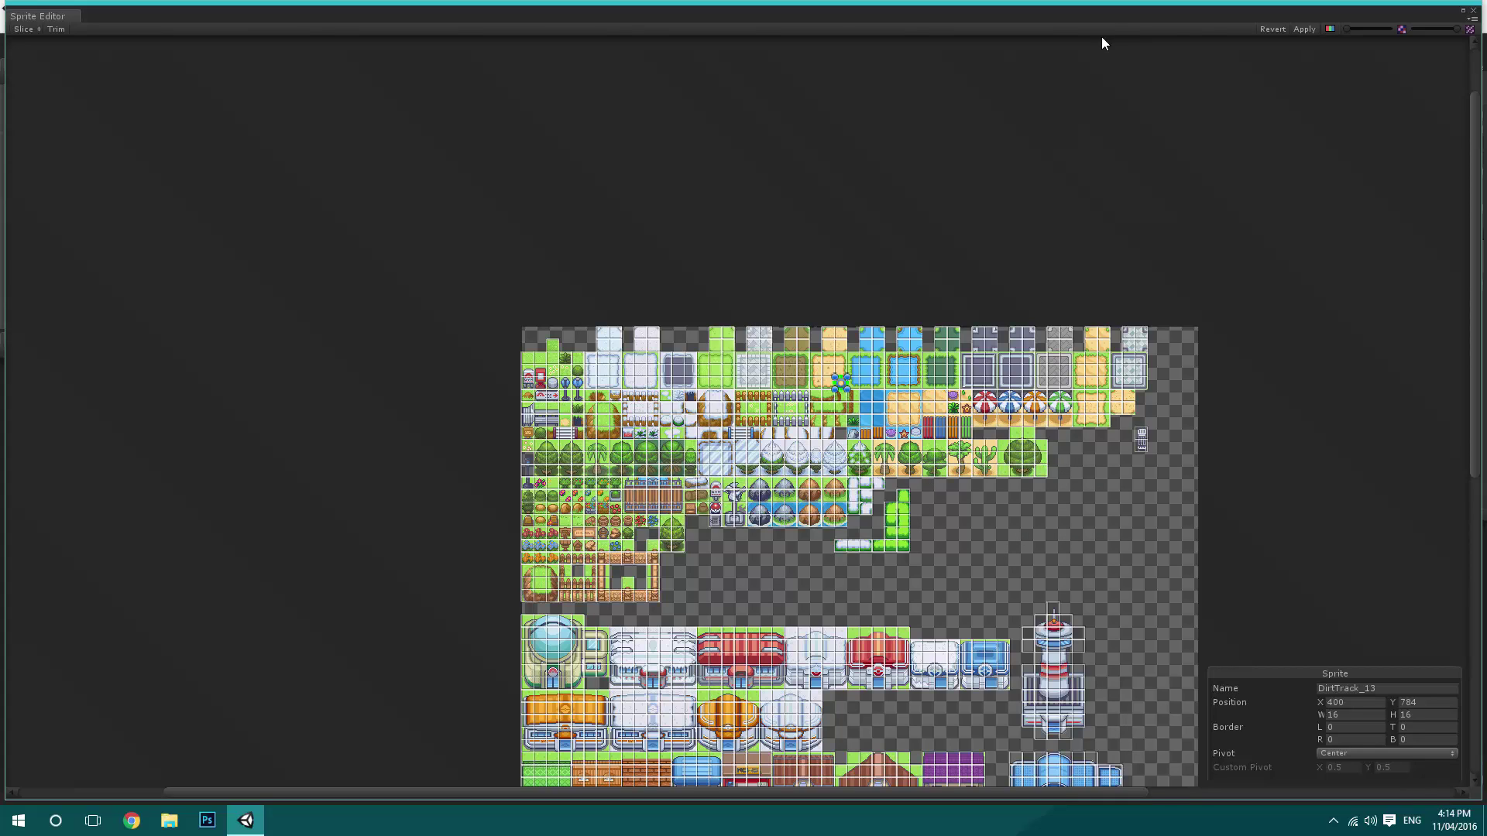
Close the Sprite Editor, apply the pending import settings for General.png and return to the main Unity window.
{"action": "left_click", "coordinate": [1472, 14]}
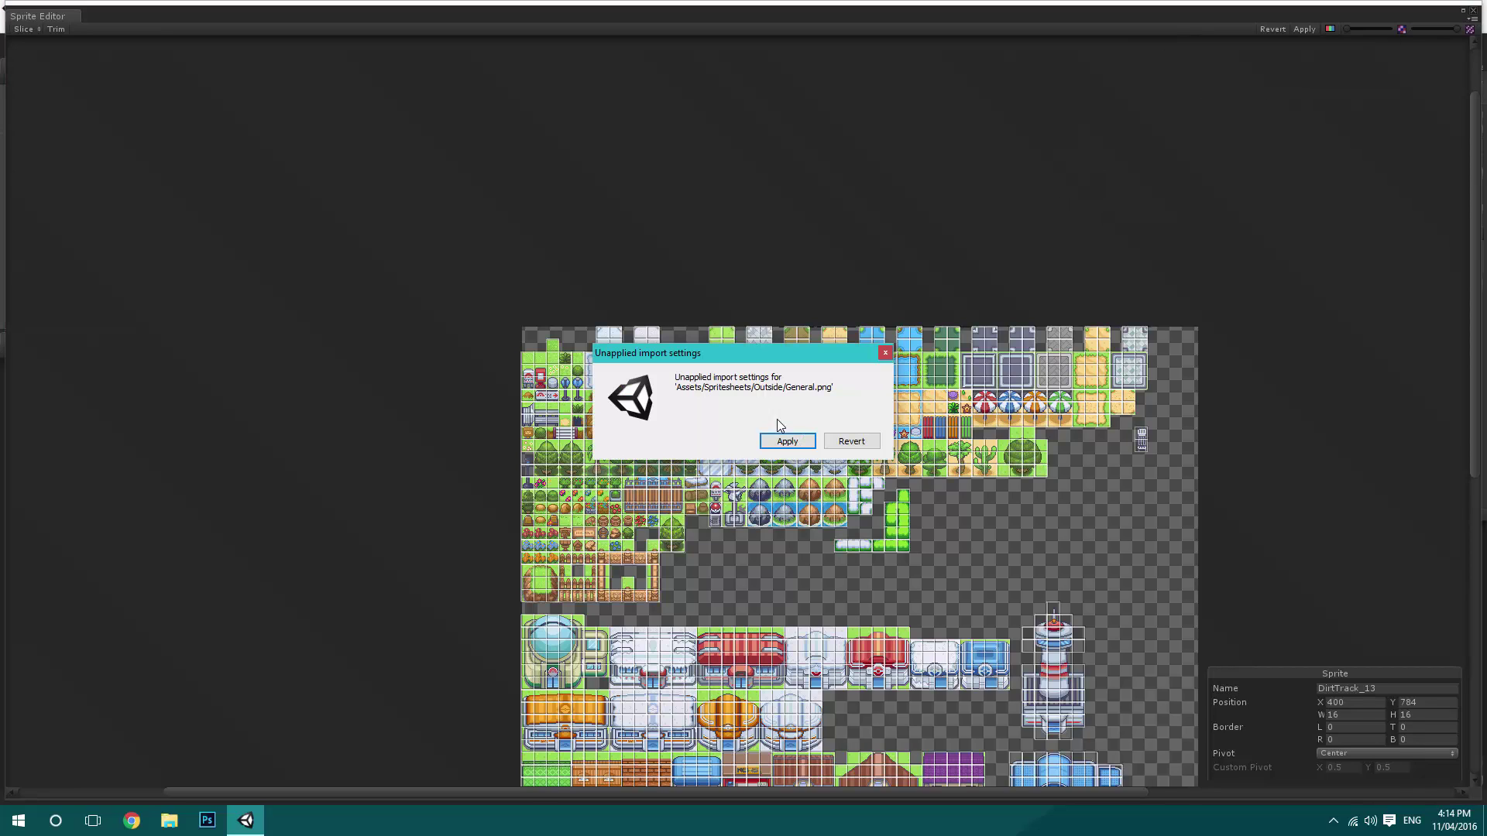
{"action": "left_click", "coordinate": [768, 442]}
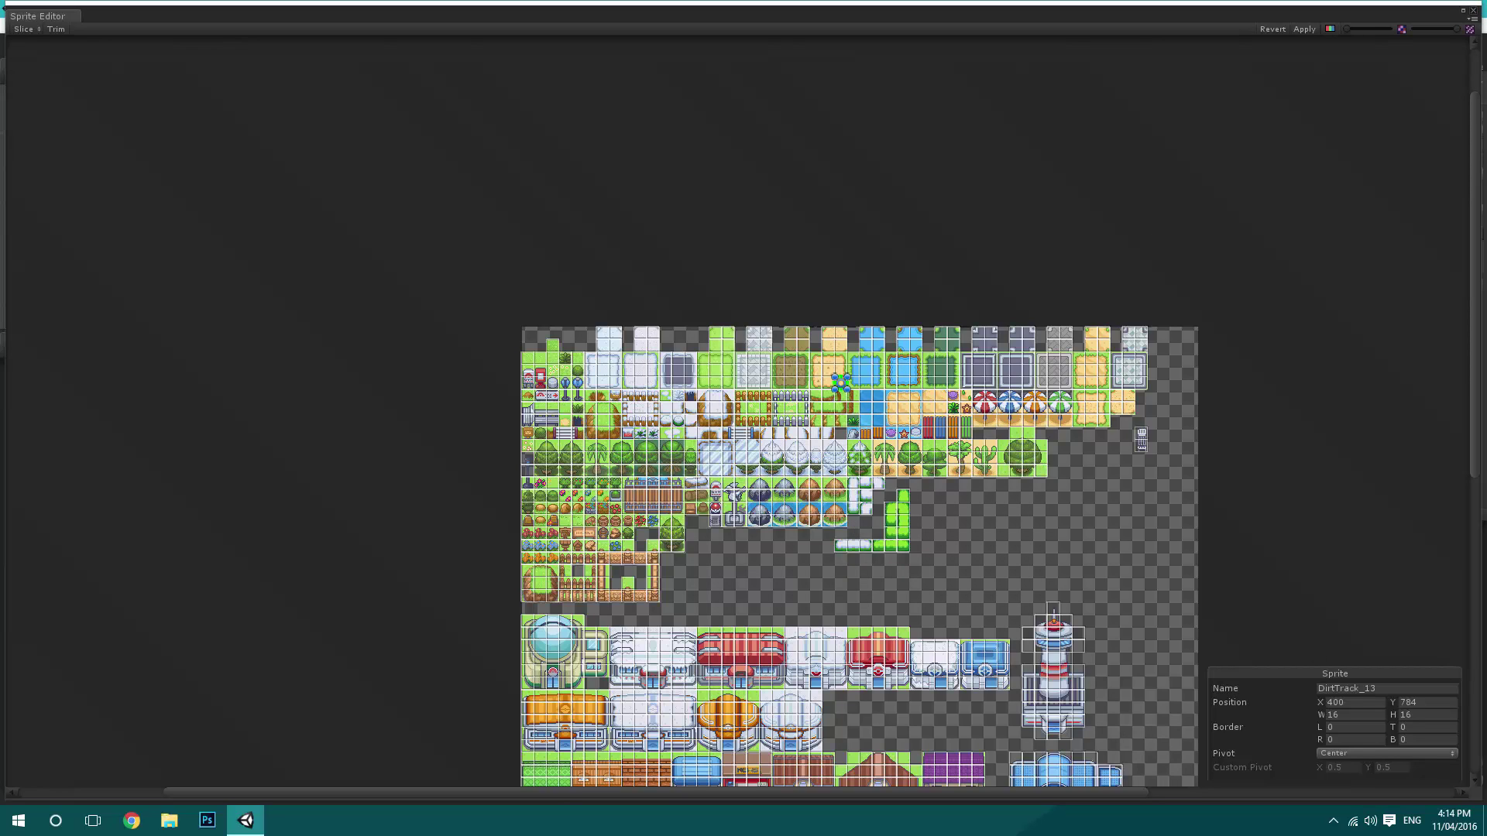
{"action": "key", "text": "alt+Tab"}
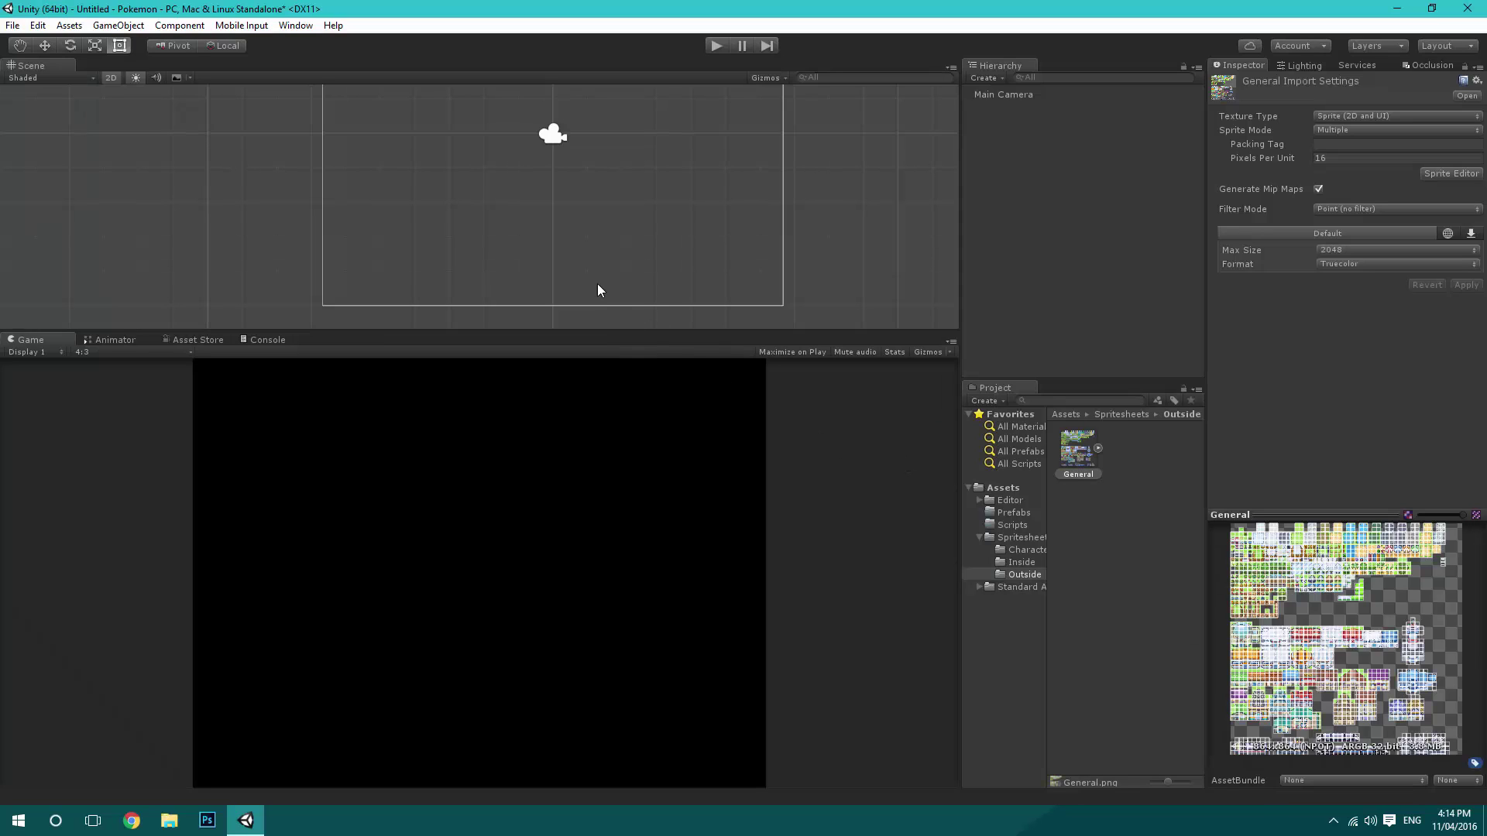
Search the project assets for grass and place the Grass_1 and Long_Grass sprites in the scene, beside the camera frame.
{"action": "scroll", "coordinate": [610, 264], "scroll_direction": "down", "scroll_amount": 3}
{"action": "mouse_move", "coordinate": [573, 202]}
{"action": "middle_mouse_down"}
{"action": "mouse_move", "coordinate": [564, 240]}
{"action": "mouse_move", "coordinate": [574, 202]}
{"action": "middle_mouse_up"}
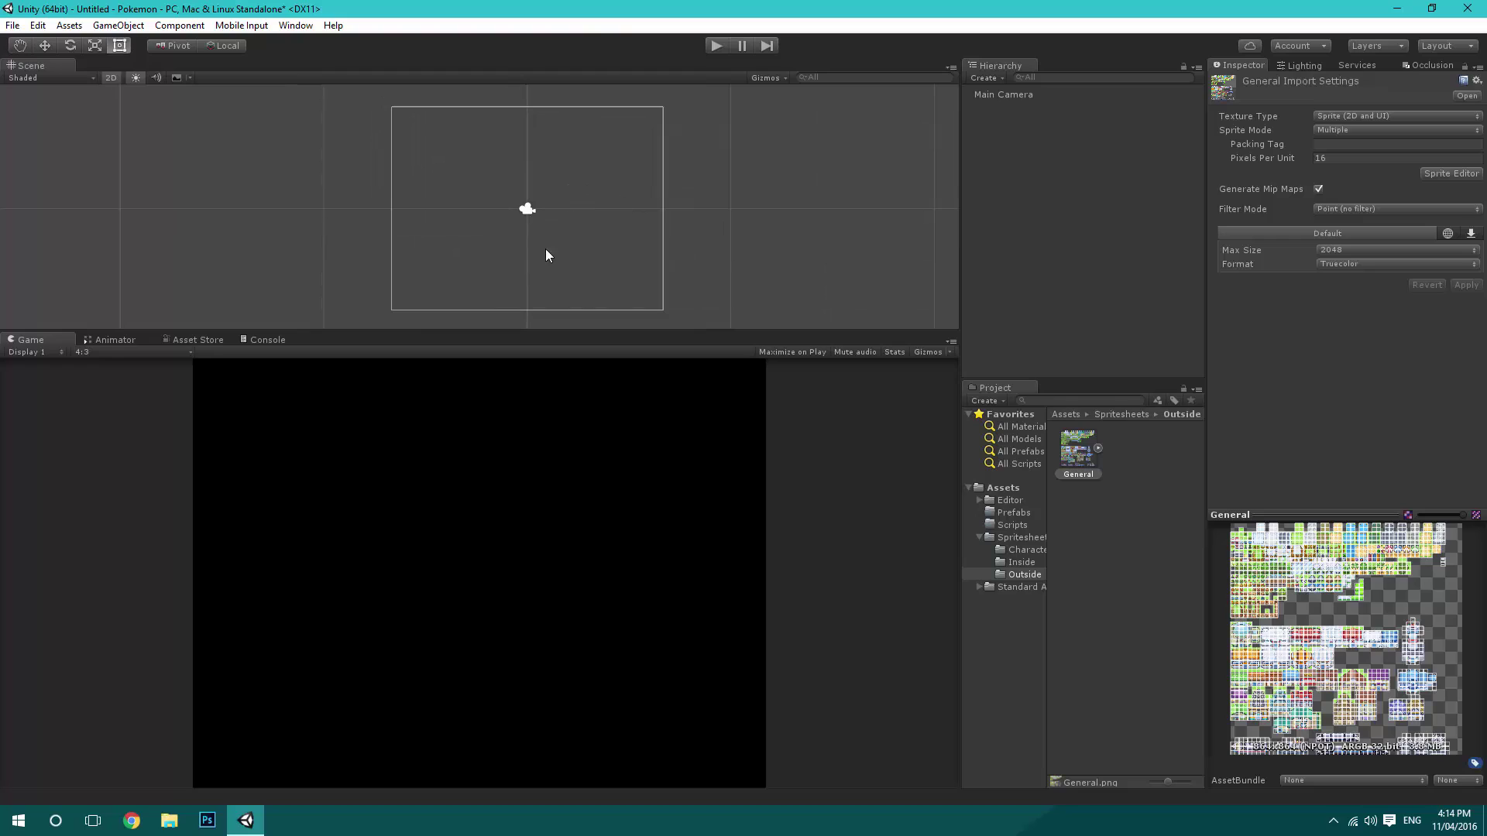
{"action": "left_click", "coordinate": [1098, 449]}
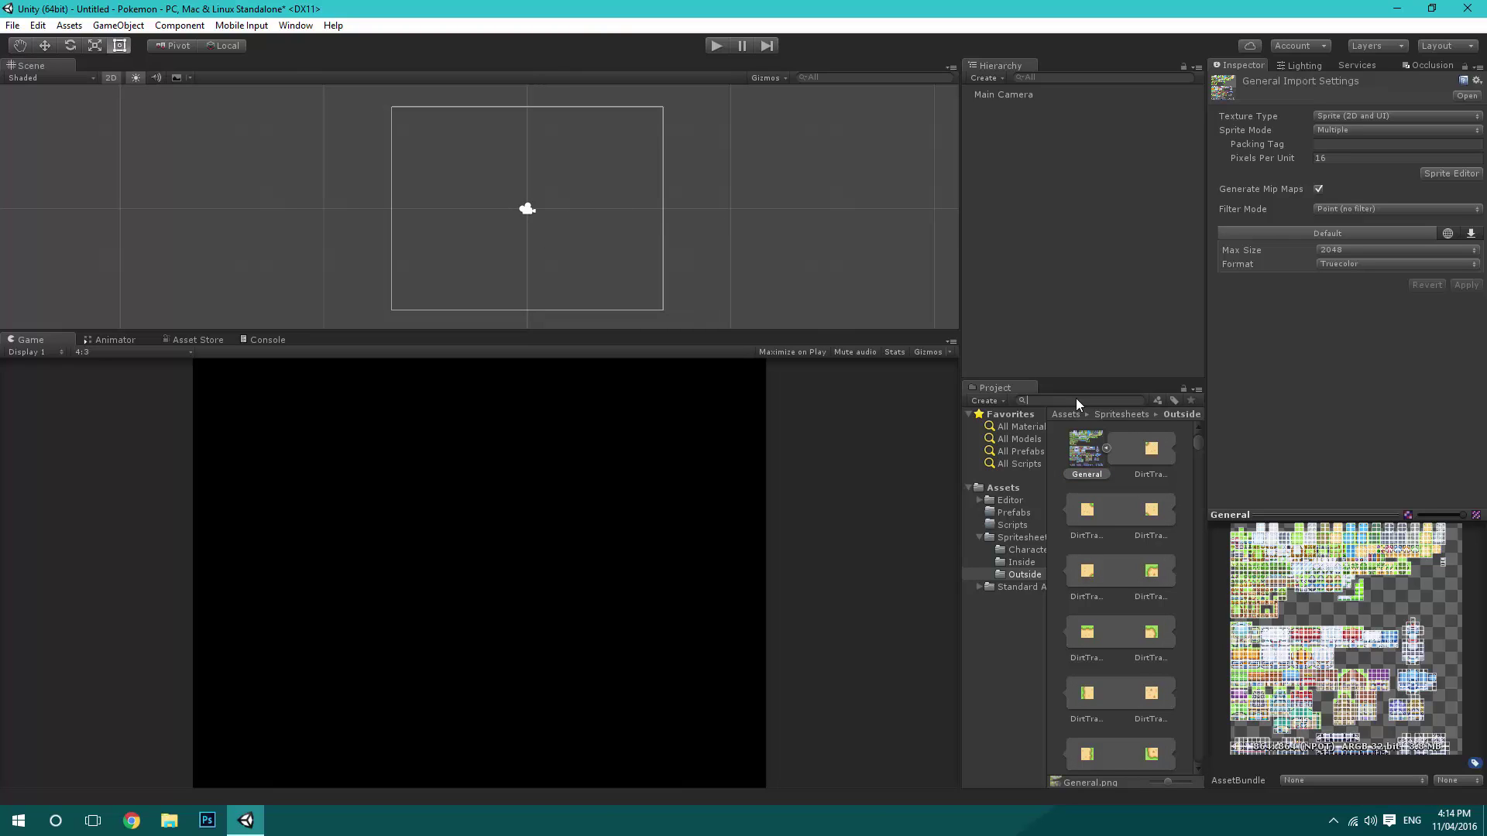
{"action": "type", "text": "grass"}
{"action": "left_click_drag", "start_coordinate": [1088, 454], "coordinate": [700, 215]}
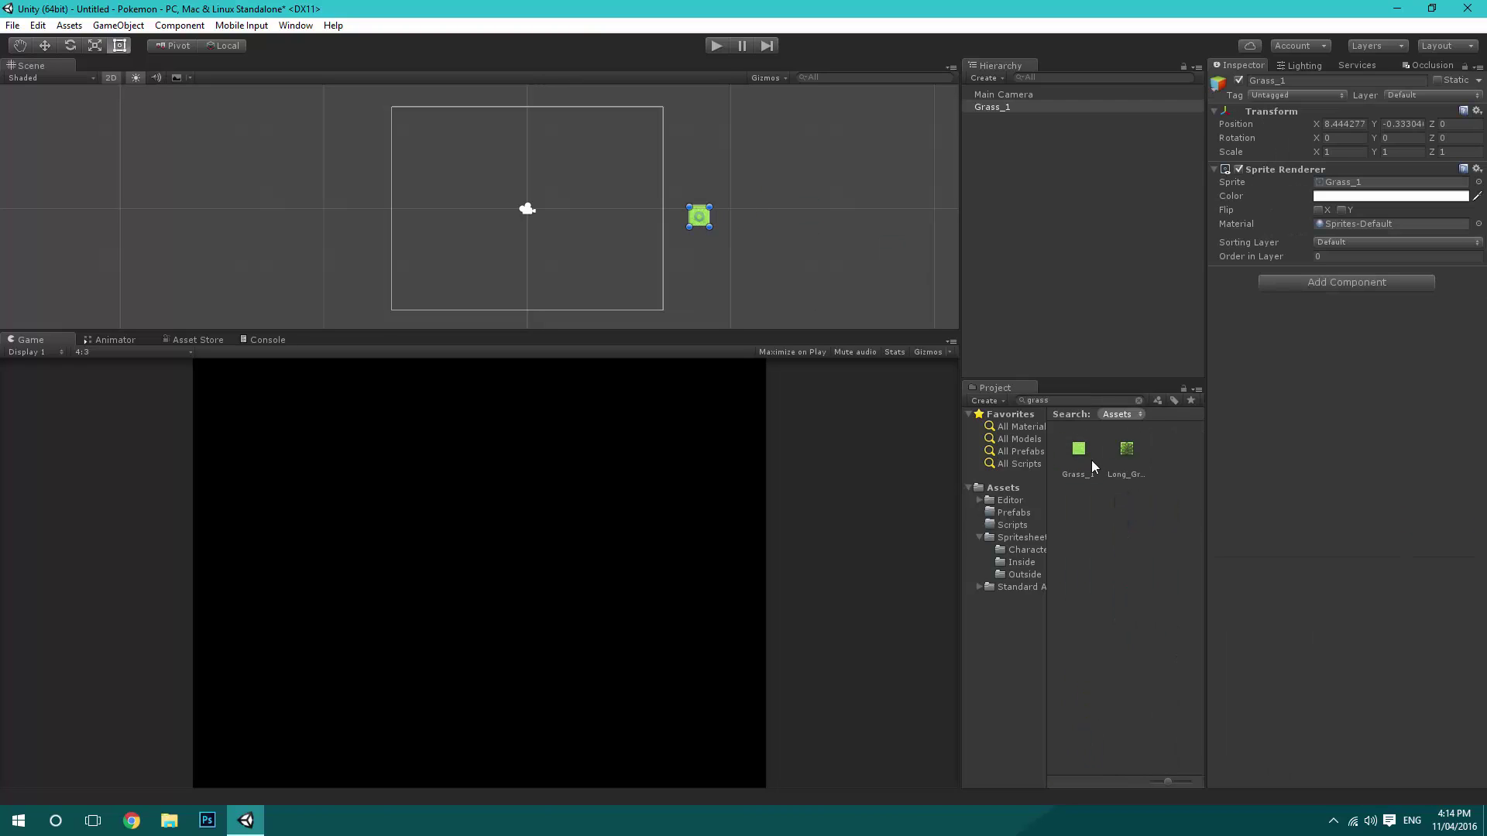
{"action": "left_click_drag", "start_coordinate": [1126, 448], "coordinate": [727, 224]}
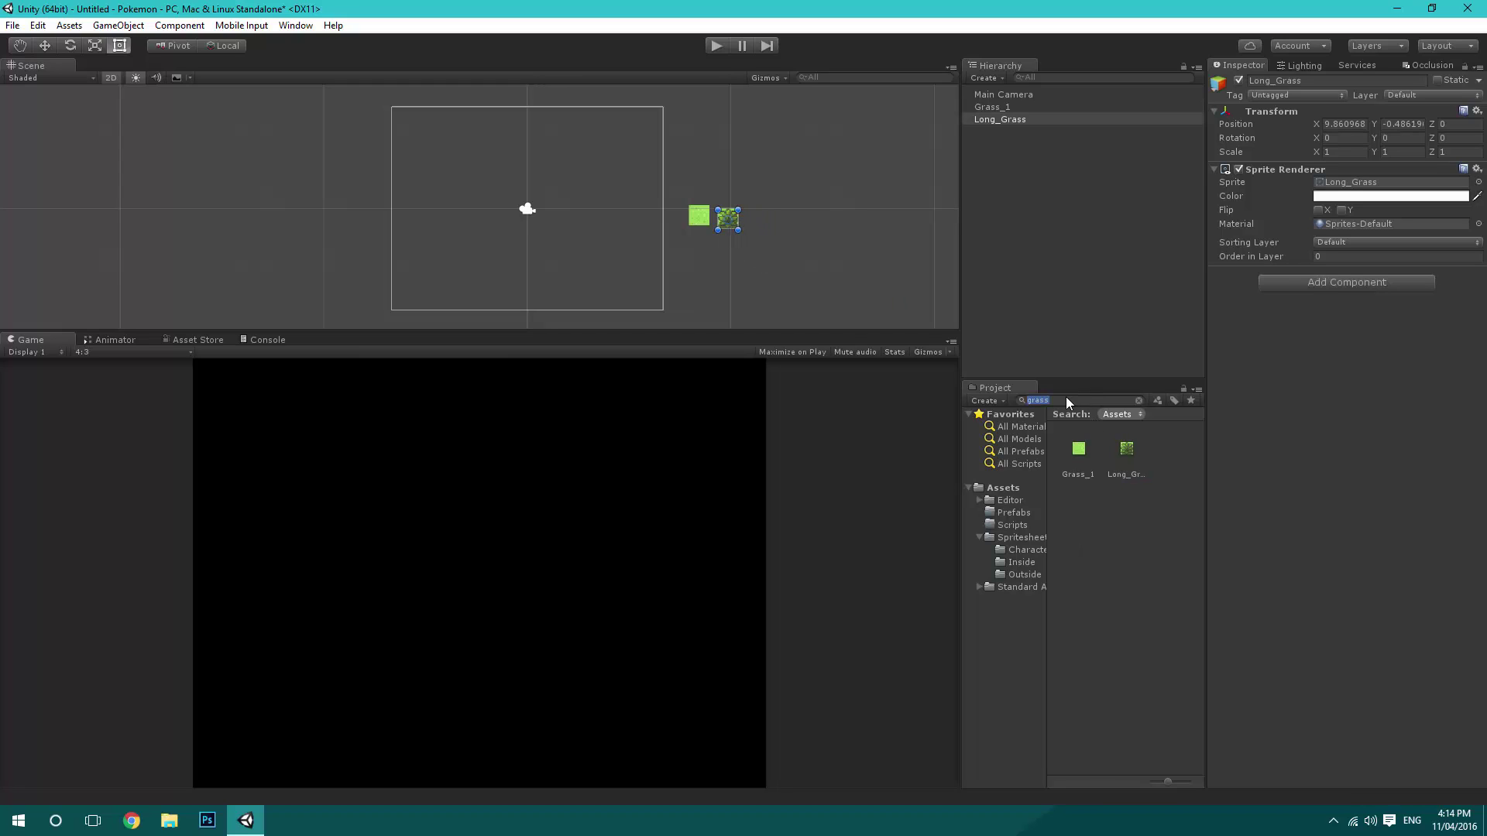
Search the assets for house and try to place all 16 House1 sprites in the scene at once, without saving an animation.
{"action": "type", "text": "house"}
{"action": "scroll", "coordinate": [1091, 551], "scroll_direction": "down", "scroll_amount": 2}
{"action": "scroll", "coordinate": [1092, 551], "scroll_direction": "down", "scroll_amount": 5}
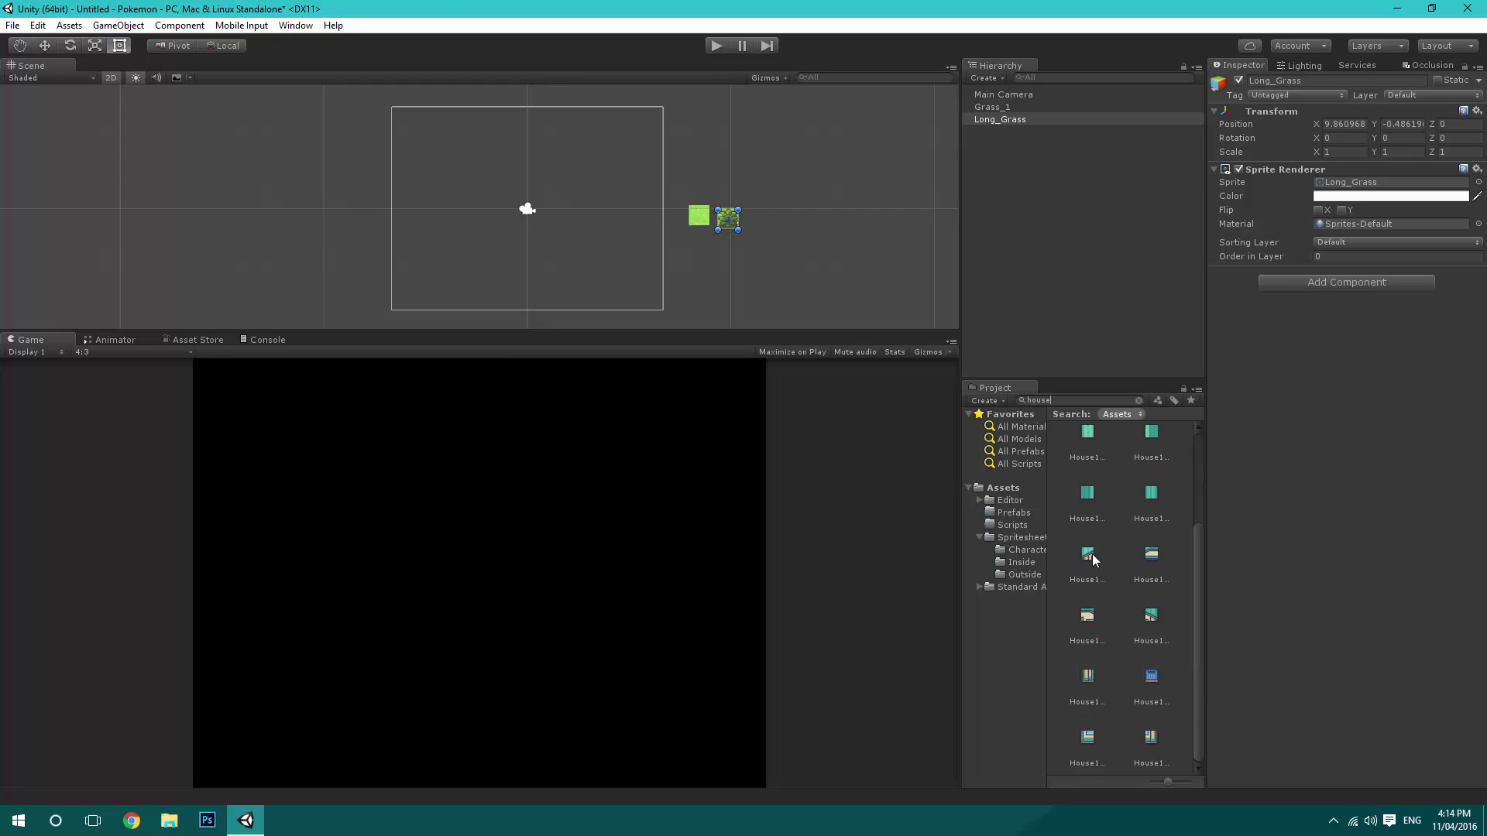
{"action": "left_click", "coordinate": [1151, 742]}
{"action": "scroll", "coordinate": [1119, 604], "scroll_direction": "up", "scroll_amount": 5}
{"action": "left_click", "coordinate": [1099, 457], "text": "shift"}
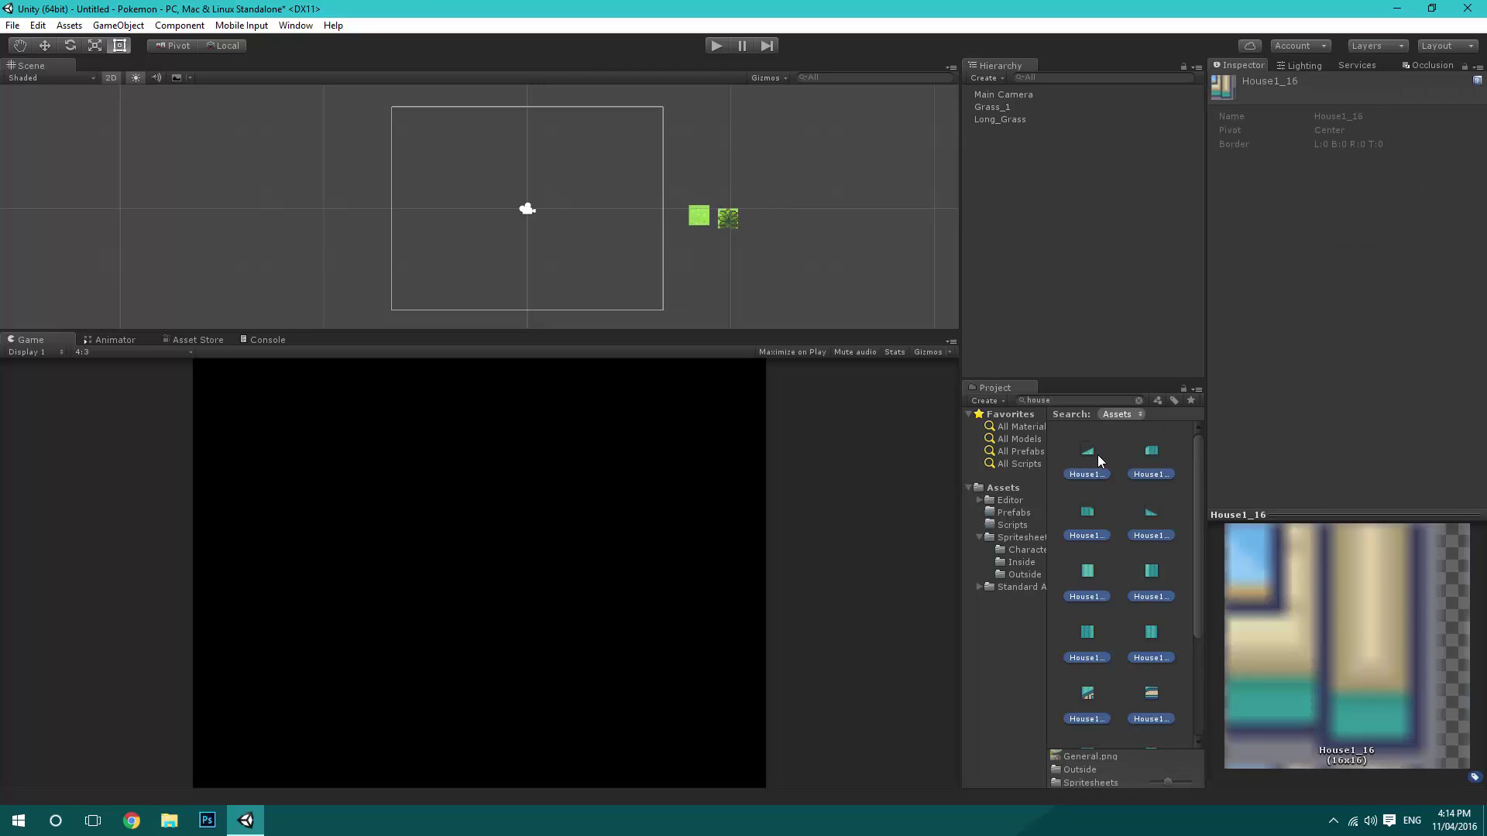
{"action": "left_click_drag", "start_coordinate": [1092, 453], "coordinate": [812, 227]}
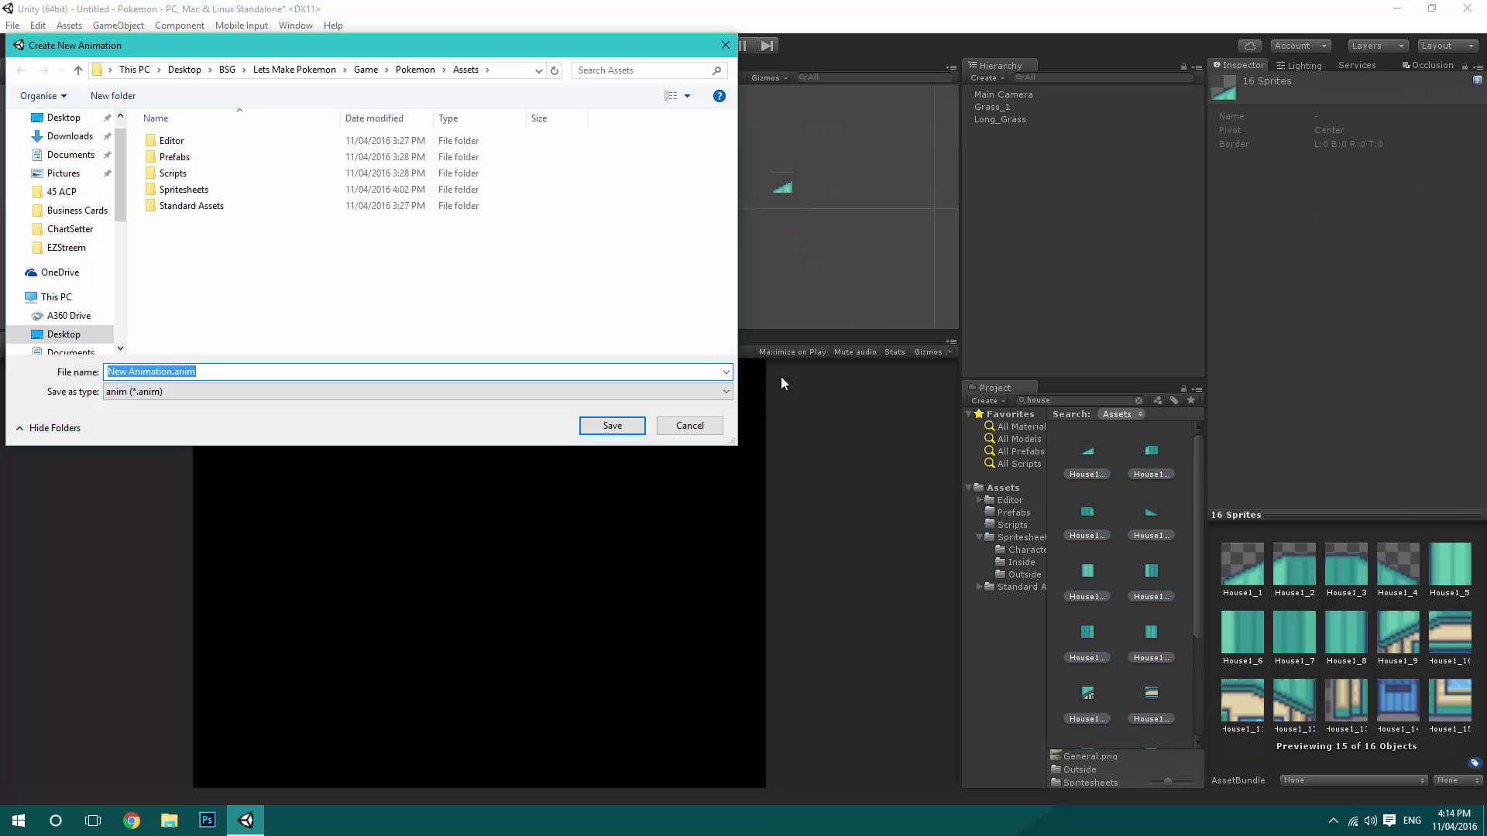
{"action": "left_click", "coordinate": [689, 426]}
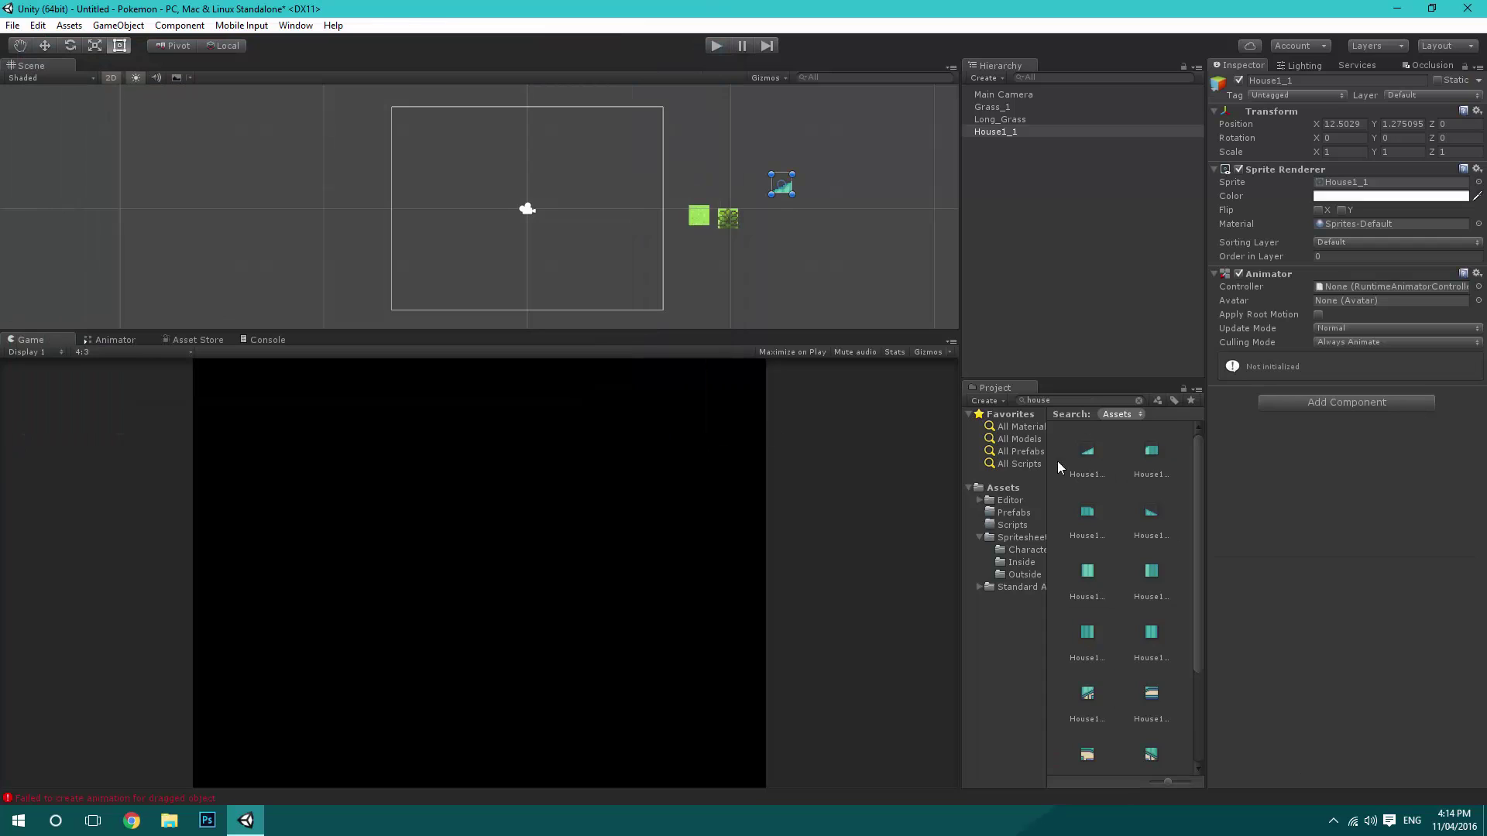
Delete the House1_1 object from the scene.
{"action": "scroll", "coordinate": [1082, 596], "scroll_direction": "down", "scroll_amount": 3}
{"action": "scroll", "coordinate": [1108, 573], "scroll_direction": "up", "scroll_amount": 3}
{"action": "left_click", "coordinate": [995, 128]}
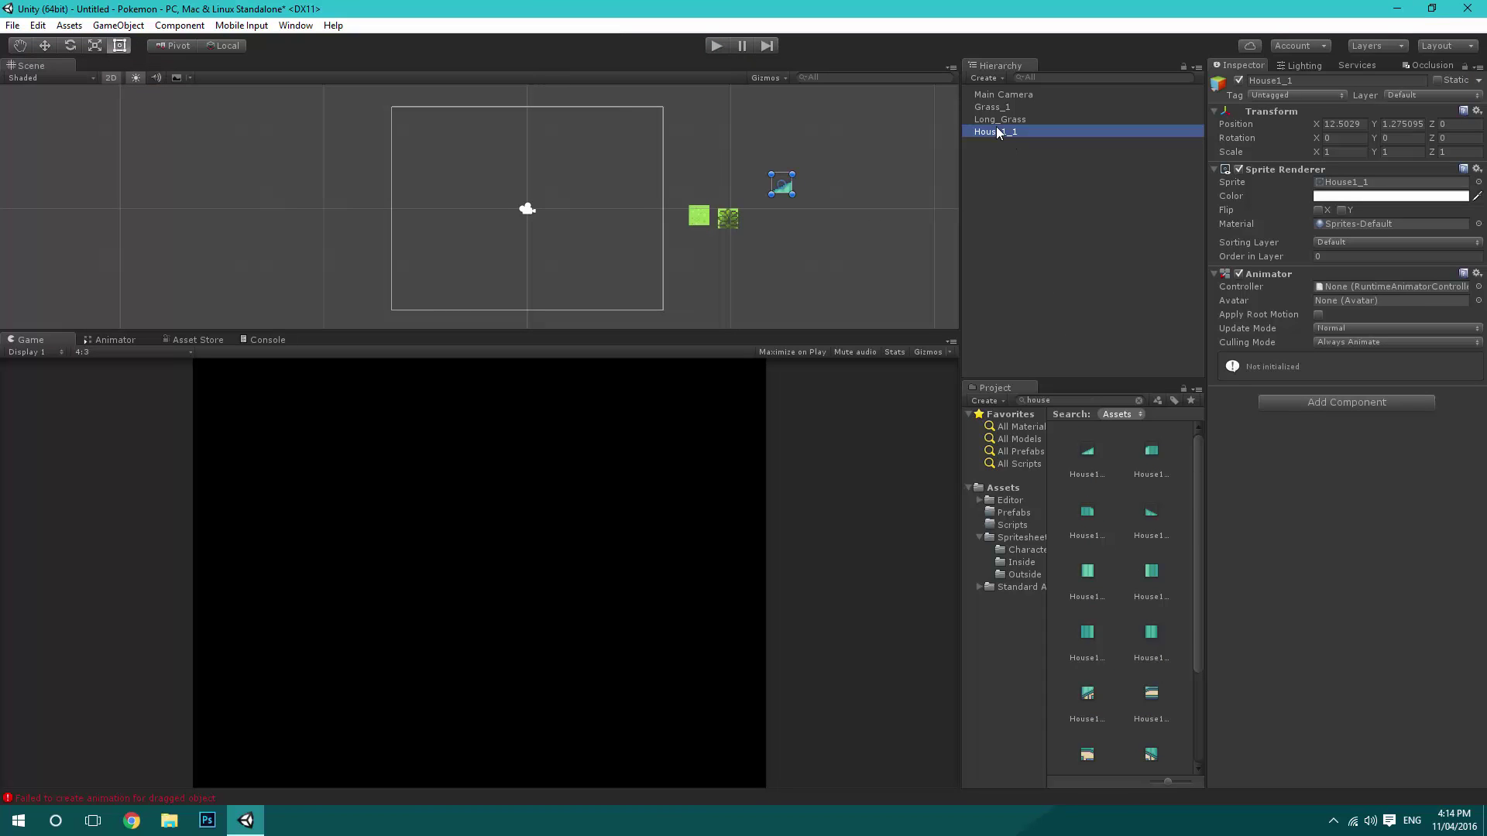
{"action": "key", "text": "Delete"}
{"action": "mouse_move", "coordinate": [1086, 455]}
{"action": "left_mouse_down"}
{"action": "mouse_move", "coordinate": [793, 191]}
{"action": "mouse_move", "coordinate": [1090, 454]}
{"action": "left_mouse_up"}
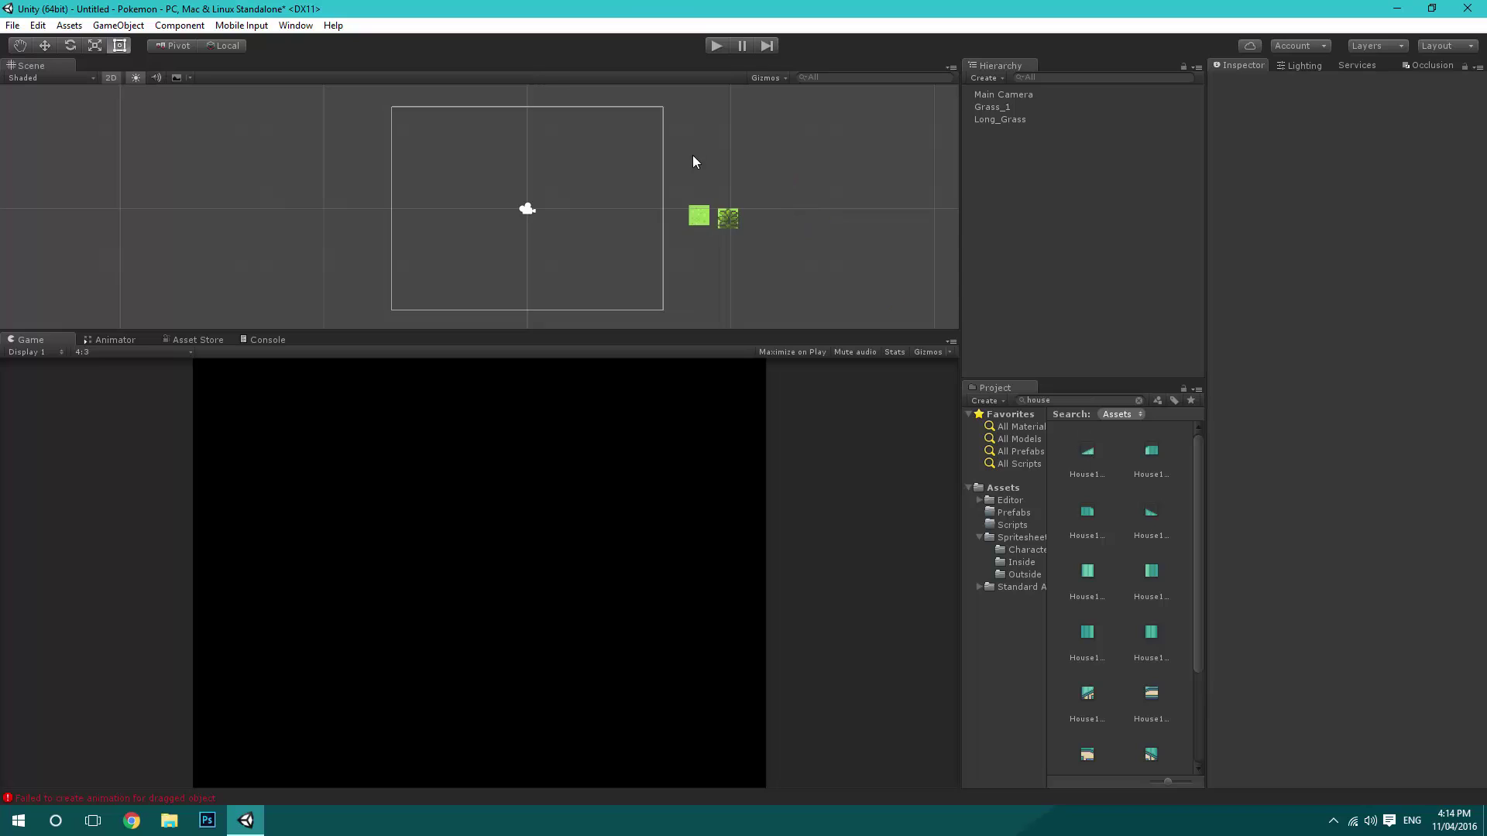
Move Grass_1 inside the camera frame, to about X 2.09, Y -0.52.
{"action": "scroll", "coordinate": [693, 149], "scroll_direction": "down", "scroll_amount": 2}
{"action": "scroll", "coordinate": [732, 219], "scroll_direction": "up", "scroll_amount": 2}
{"action": "left_click", "coordinate": [989, 107]}
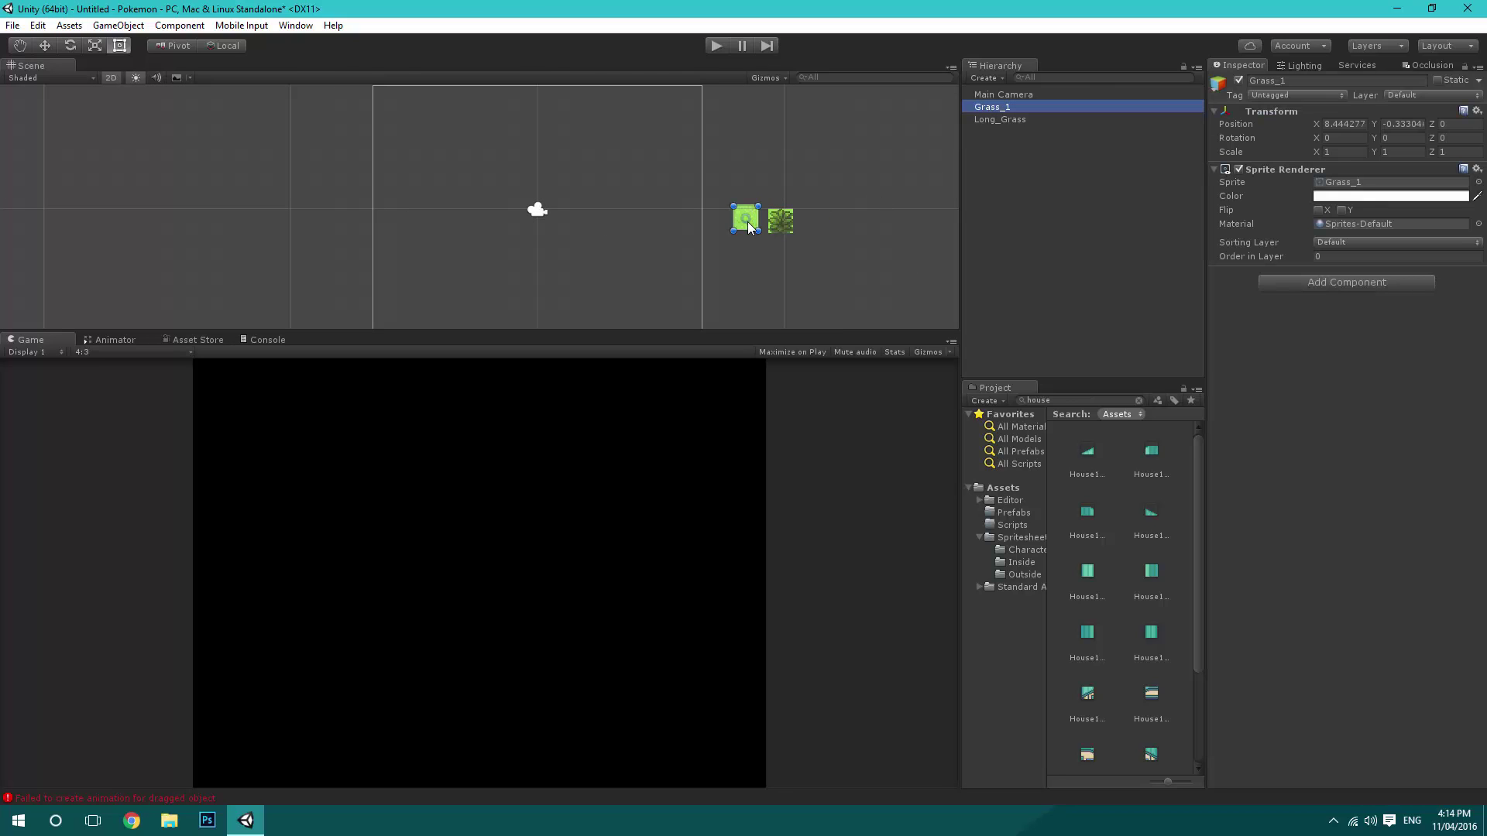
{"action": "left_click_drag", "start_coordinate": [742, 232], "coordinate": [588, 234]}
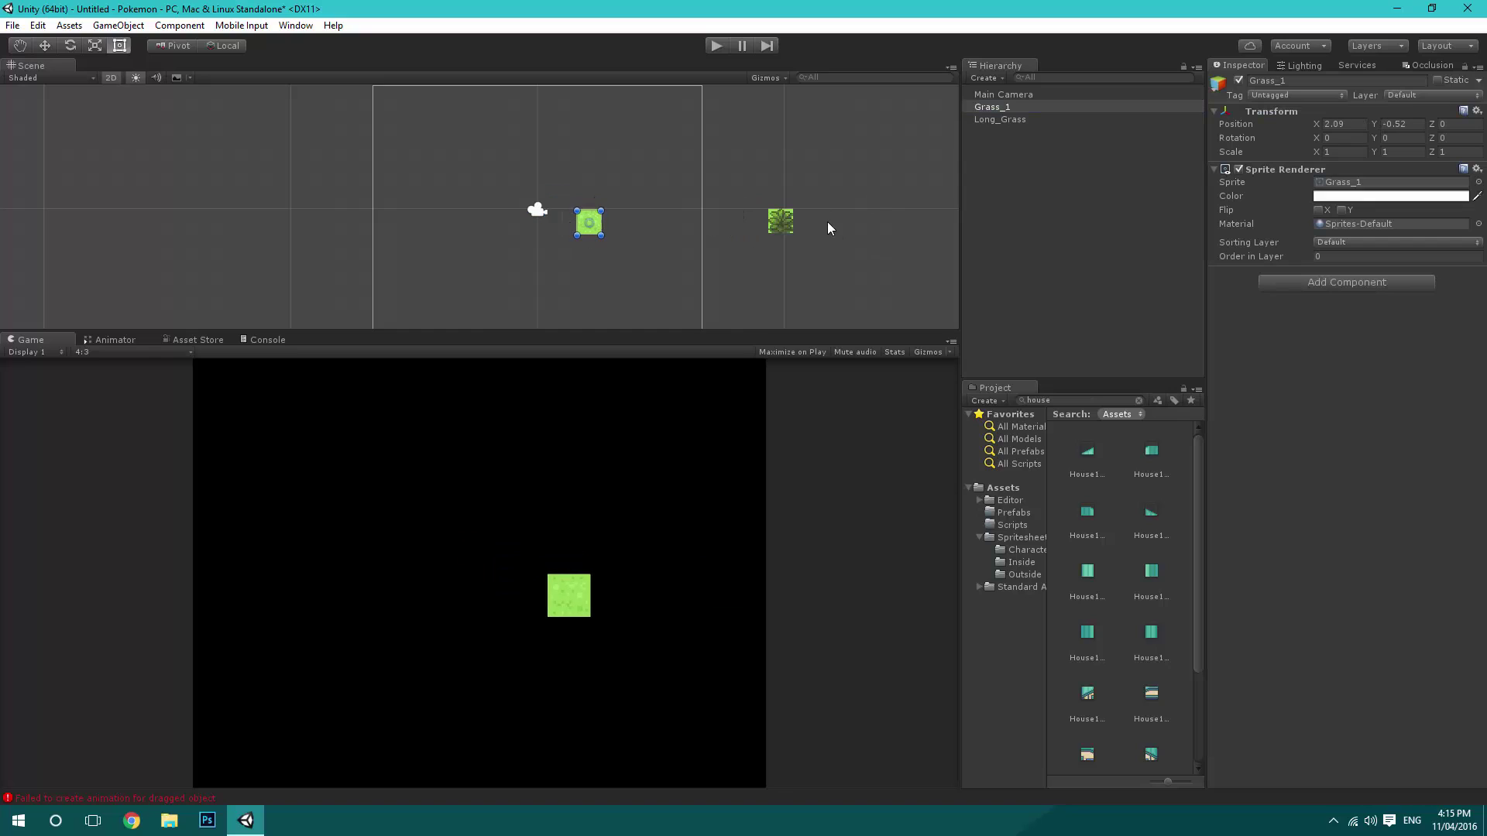
Set Long_Grass's position to X 2, Y 2, and select Grass_1 in the scene.
{"action": "left_click", "coordinate": [1008, 122]}
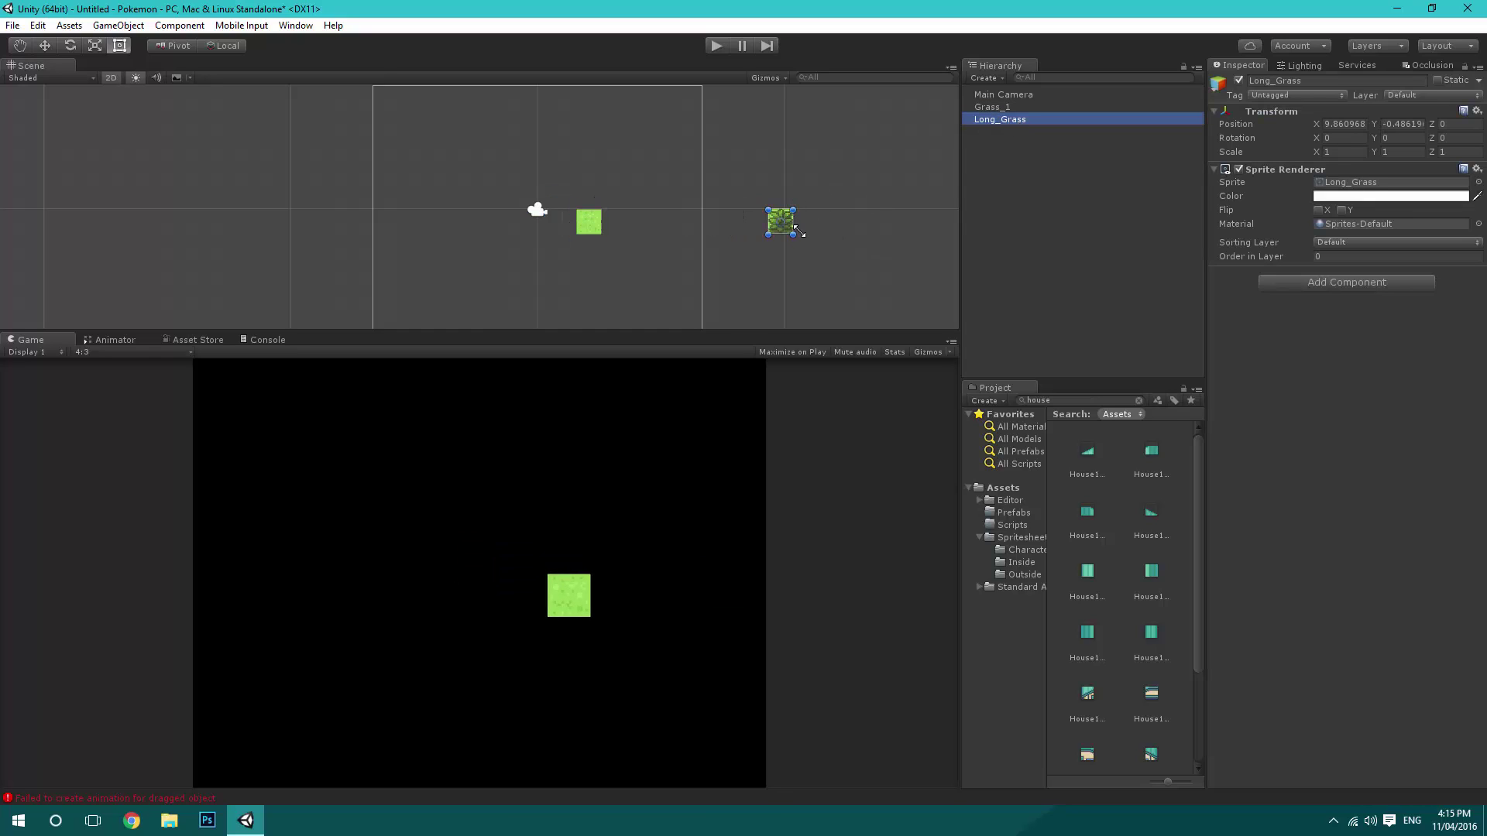
{"action": "left_click", "coordinate": [1343, 124]}
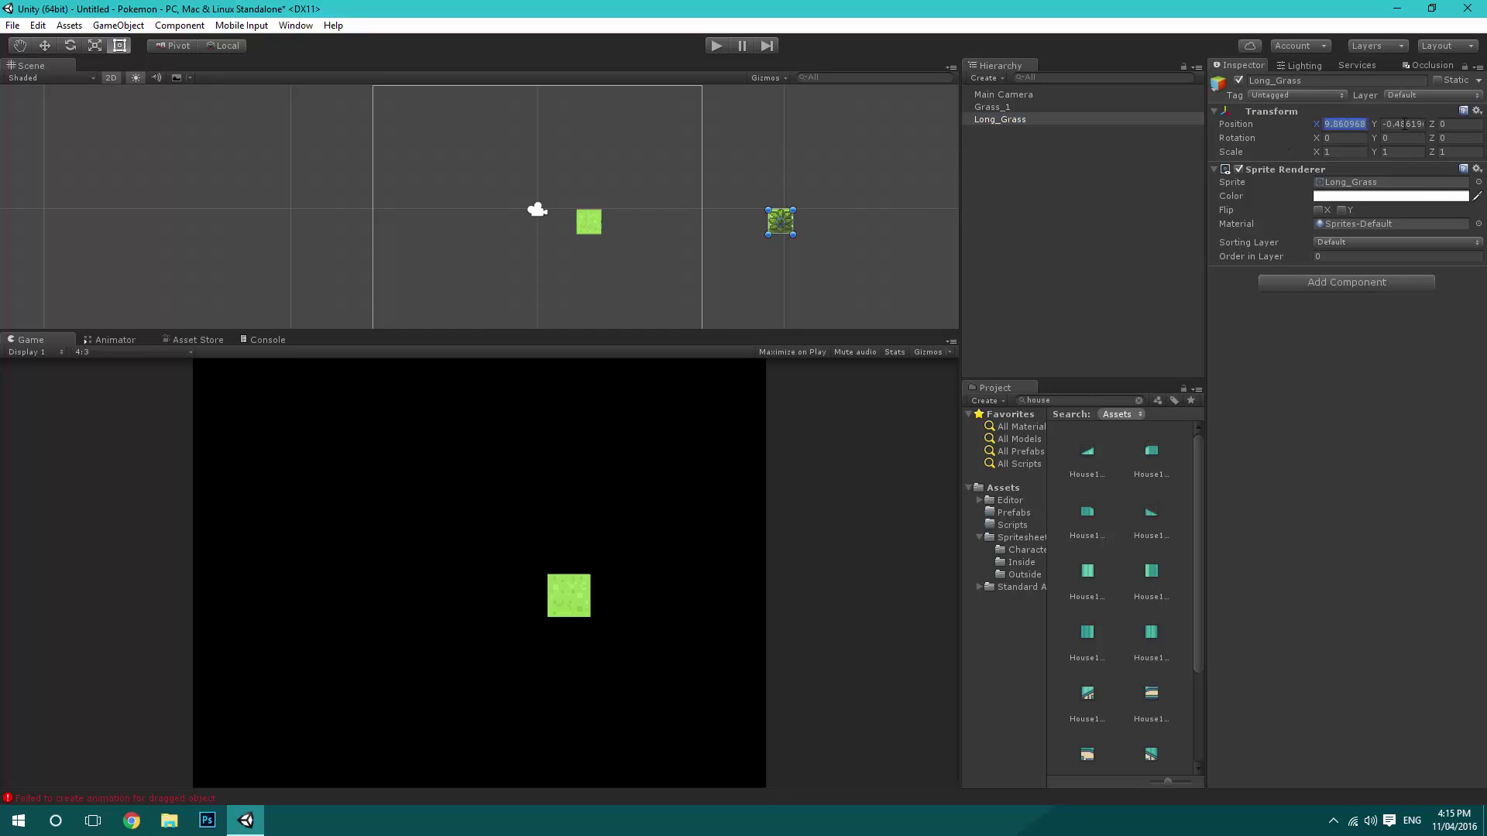
{"action": "type", "text": "2"}
{"action": "key", "text": "Tab"}
{"action": "type", "text": "2"}
{"action": "key", "text": "Return"}
{"action": "left_click", "coordinate": [583, 221]}
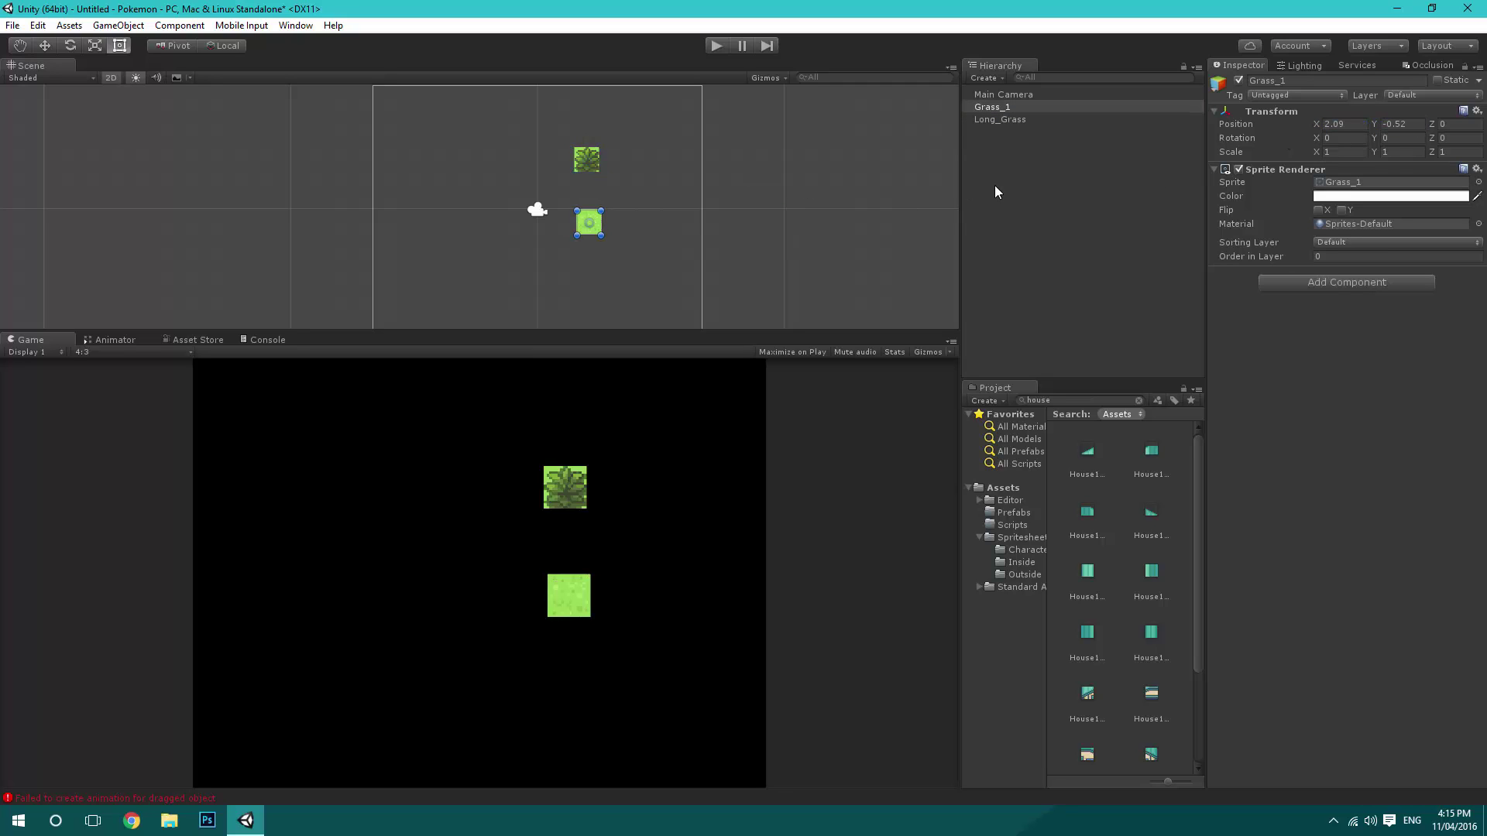
Set Grass_1's position to X 1, Y 2.
{"action": "left_click", "coordinate": [1333, 124]}
{"action": "type", "text": "1"}
{"action": "key", "text": "Tab"}
{"action": "type", "text": "2"}
{"action": "key", "text": "Return"}
Examine the seam between the two adjacent grass tiles up close in the scene.
{"action": "middle_click_drag", "start_coordinate": [679, 159], "coordinate": [737, 216]}
{"action": "scroll", "coordinate": [683, 213], "scroll_direction": "up", "scroll_amount": 2}
{"action": "scroll", "coordinate": [774, 232], "scroll_direction": "up", "scroll_amount": 1}
{"action": "left_click", "coordinate": [842, 234]}
{"action": "middle_click_drag", "start_coordinate": [843, 234], "coordinate": [697, 226]}
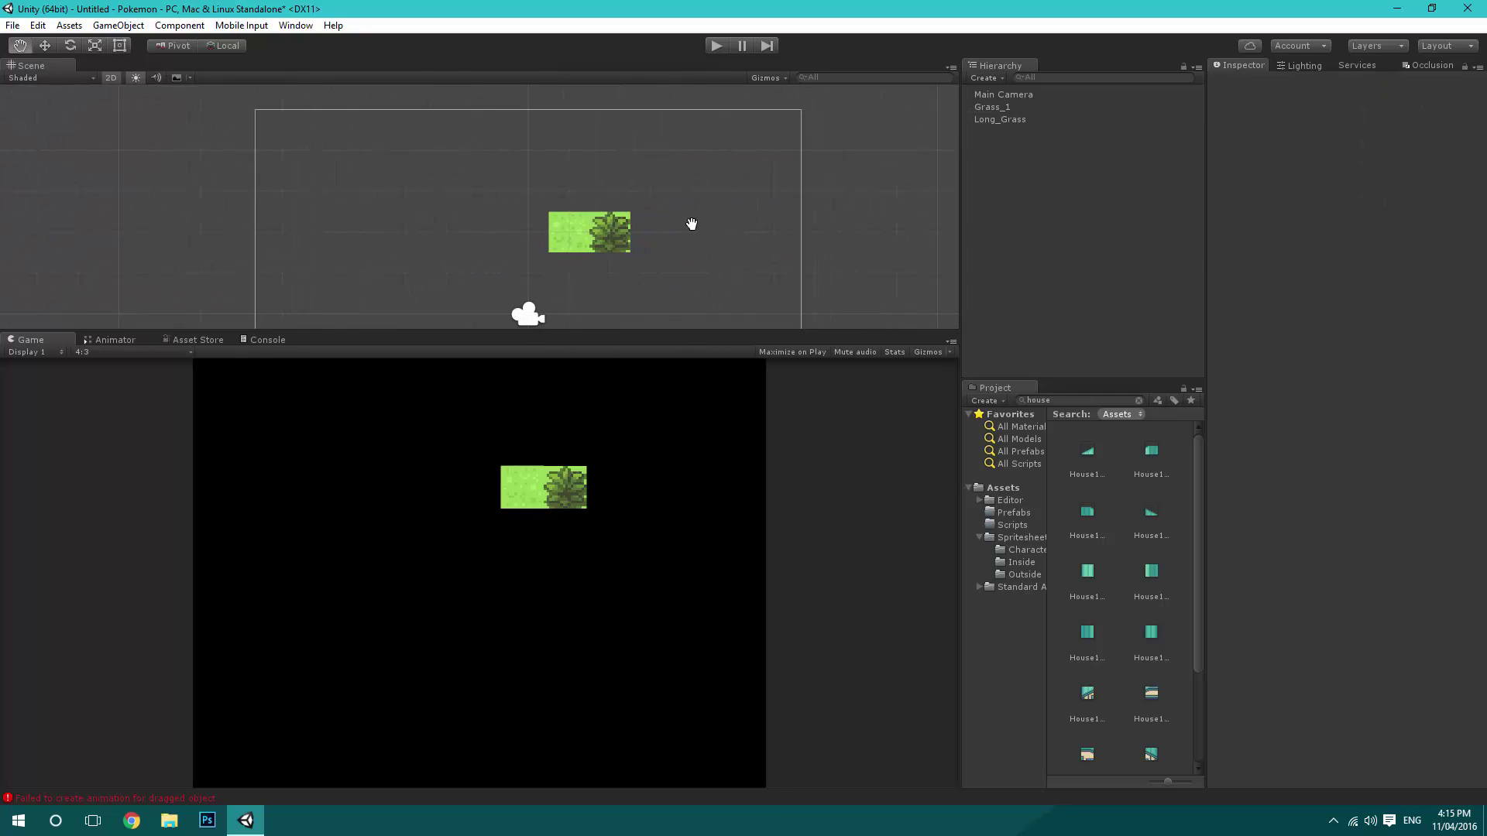
{"action": "scroll", "coordinate": [585, 221], "scroll_direction": "down", "scroll_amount": 1}
{"action": "scroll", "coordinate": [658, 240], "scroll_direction": "up", "scroll_amount": 3}
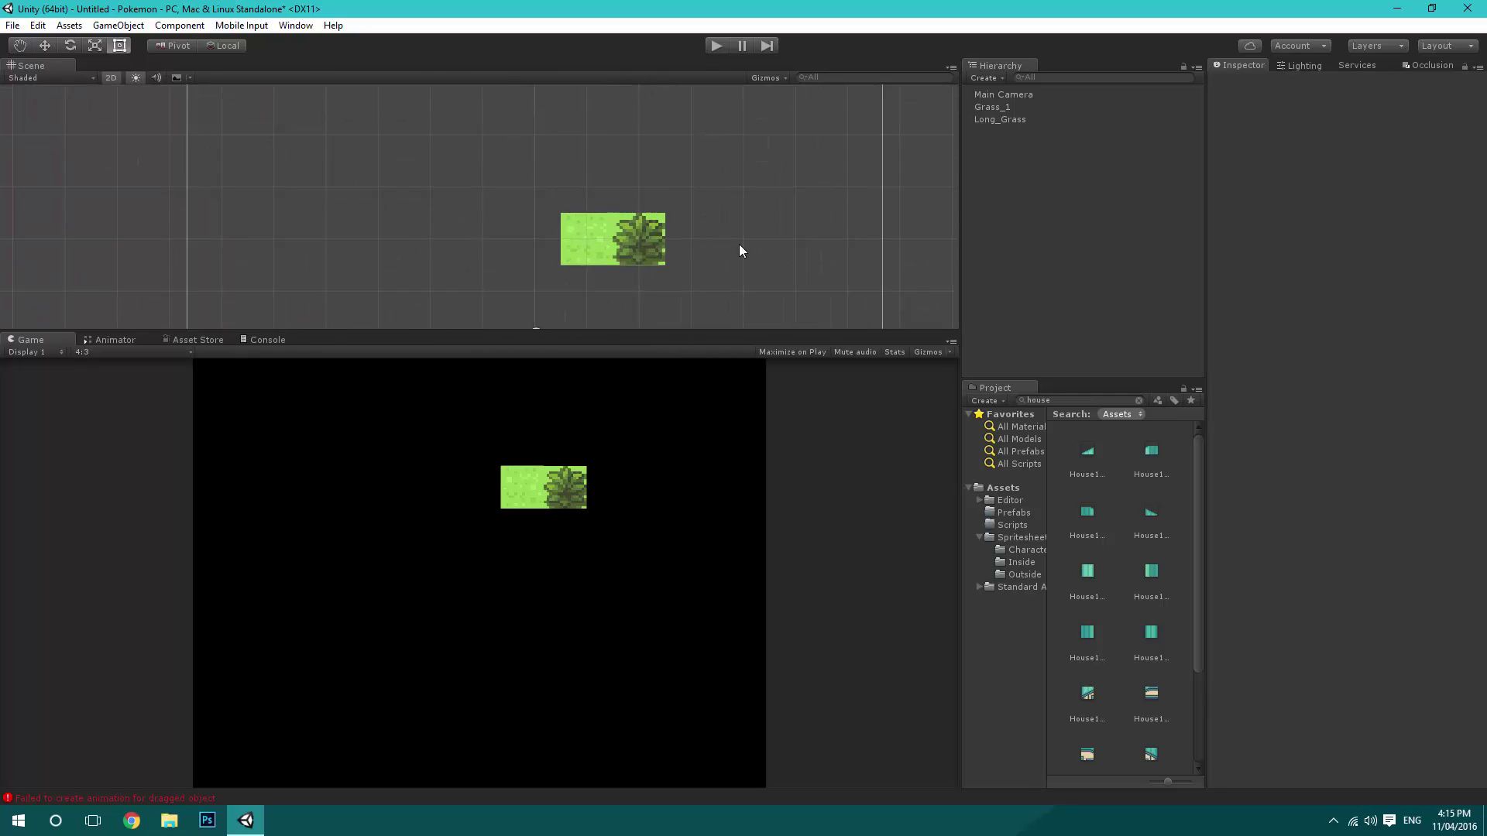
{"action": "middle_click_drag", "start_coordinate": [776, 239], "coordinate": [673, 217]}
{"action": "left_click", "coordinate": [68, 25]}
{"action": "mouse_move", "coordinate": [37, 25]}
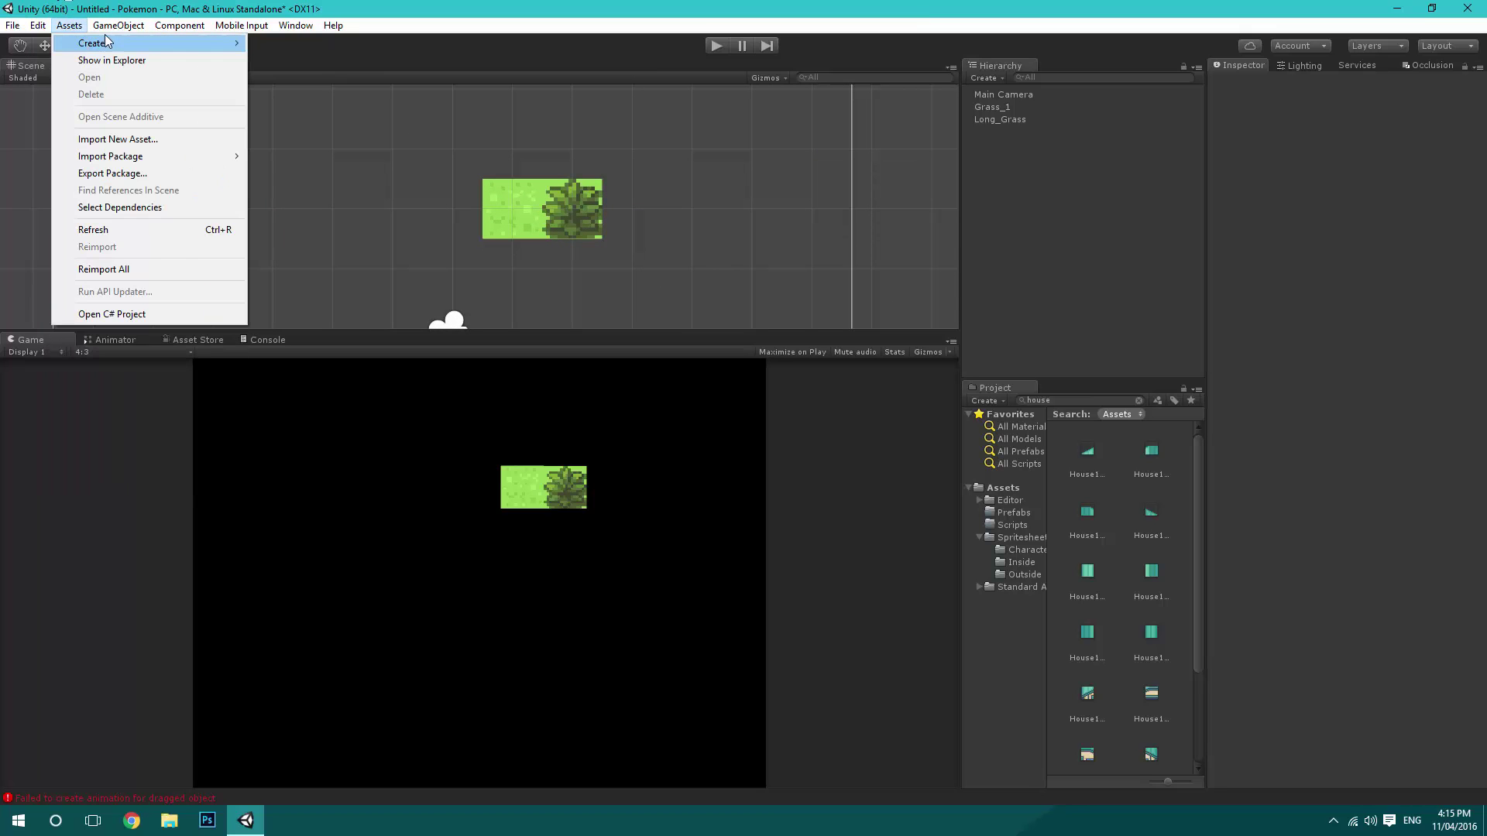
{"action": "mouse_move", "coordinate": [115, 23]}
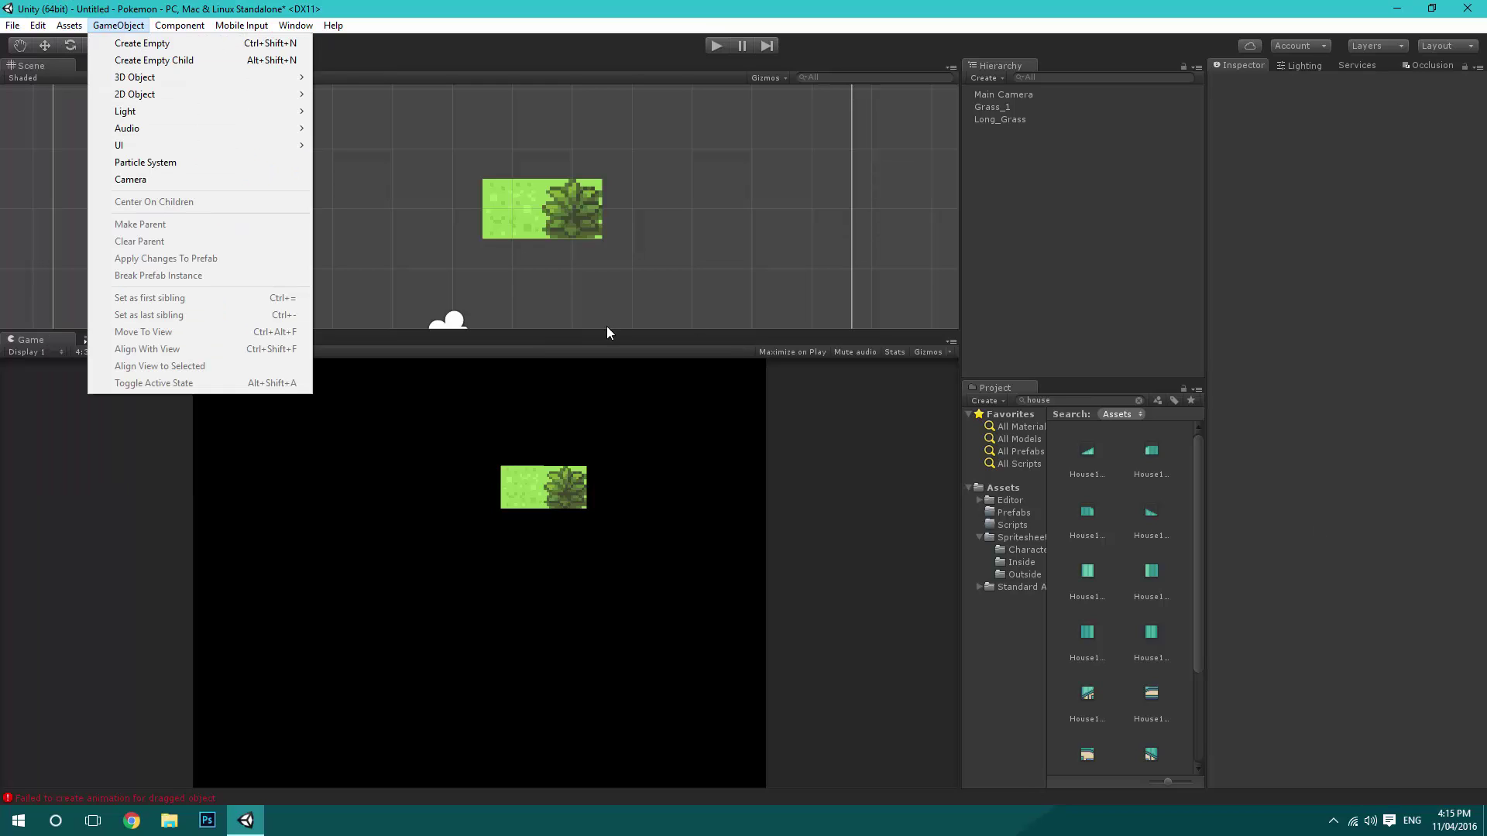
{"action": "key", "text": "Escape"}
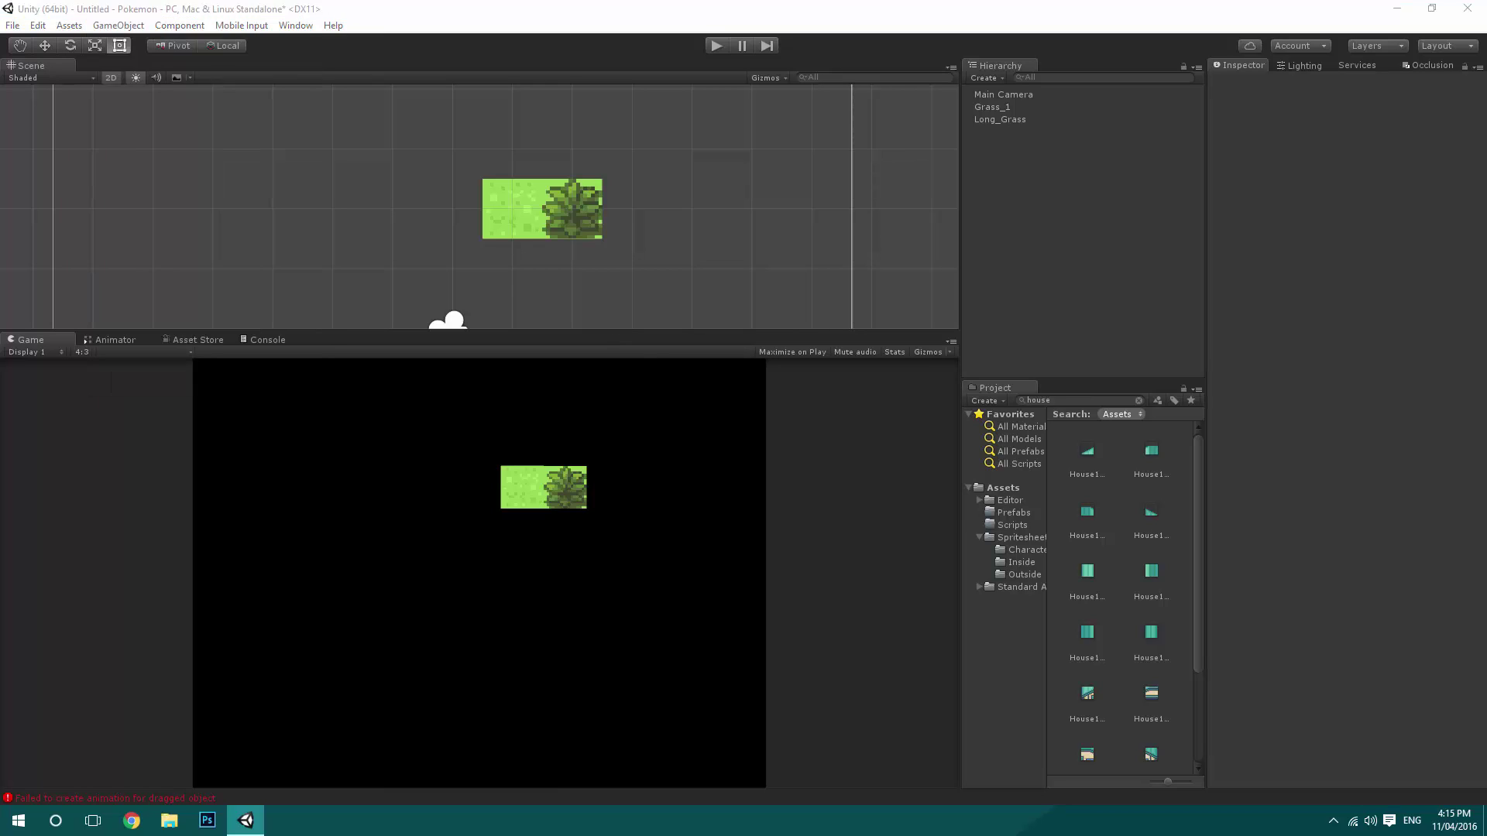
Open the project's Quality settings and disable anti-aliasing for the Fantastic level.
{"action": "left_click", "coordinate": [999, 120]}
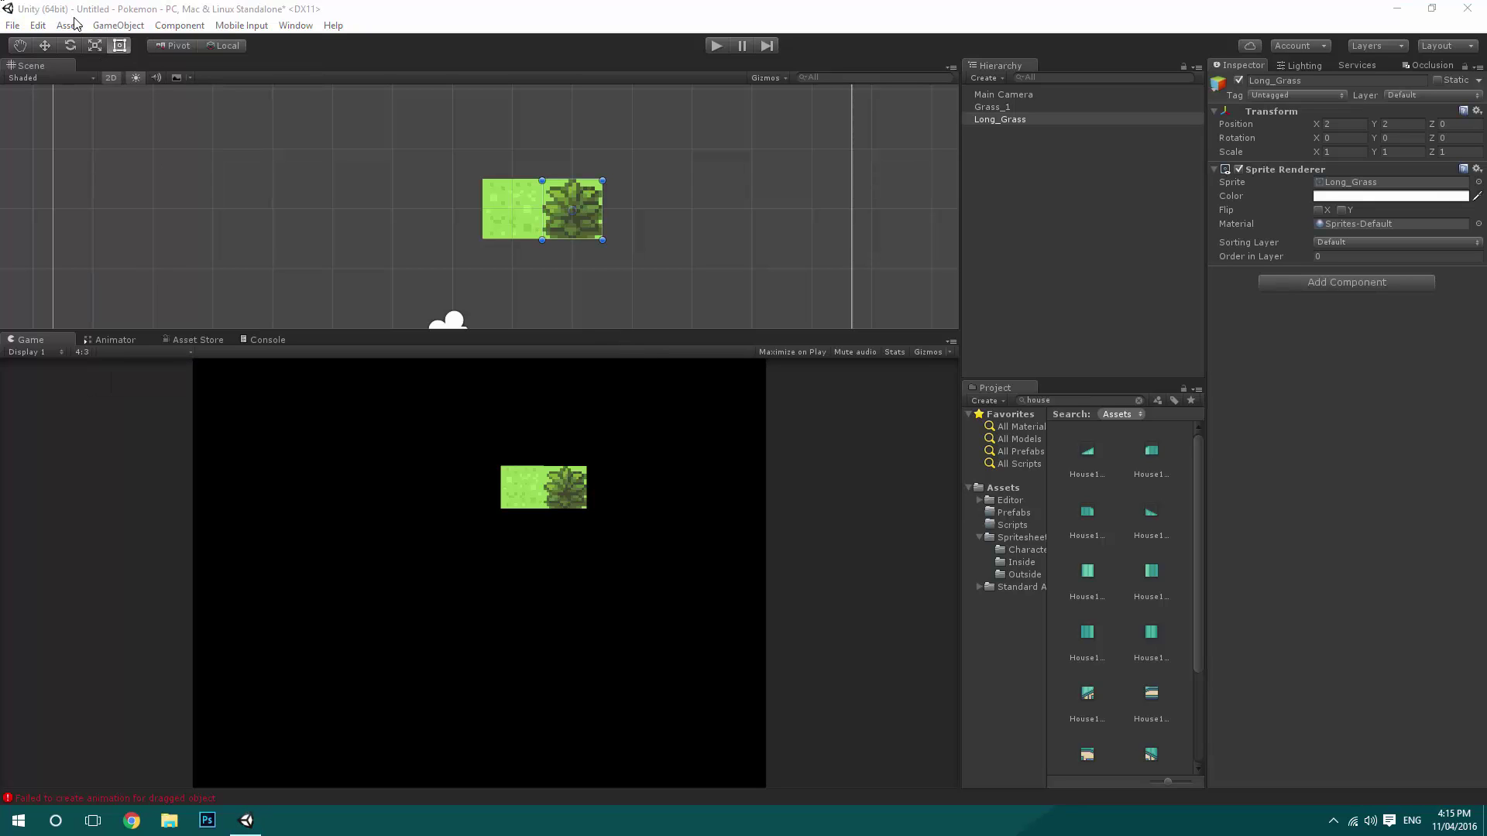
{"action": "left_click", "coordinate": [37, 26]}
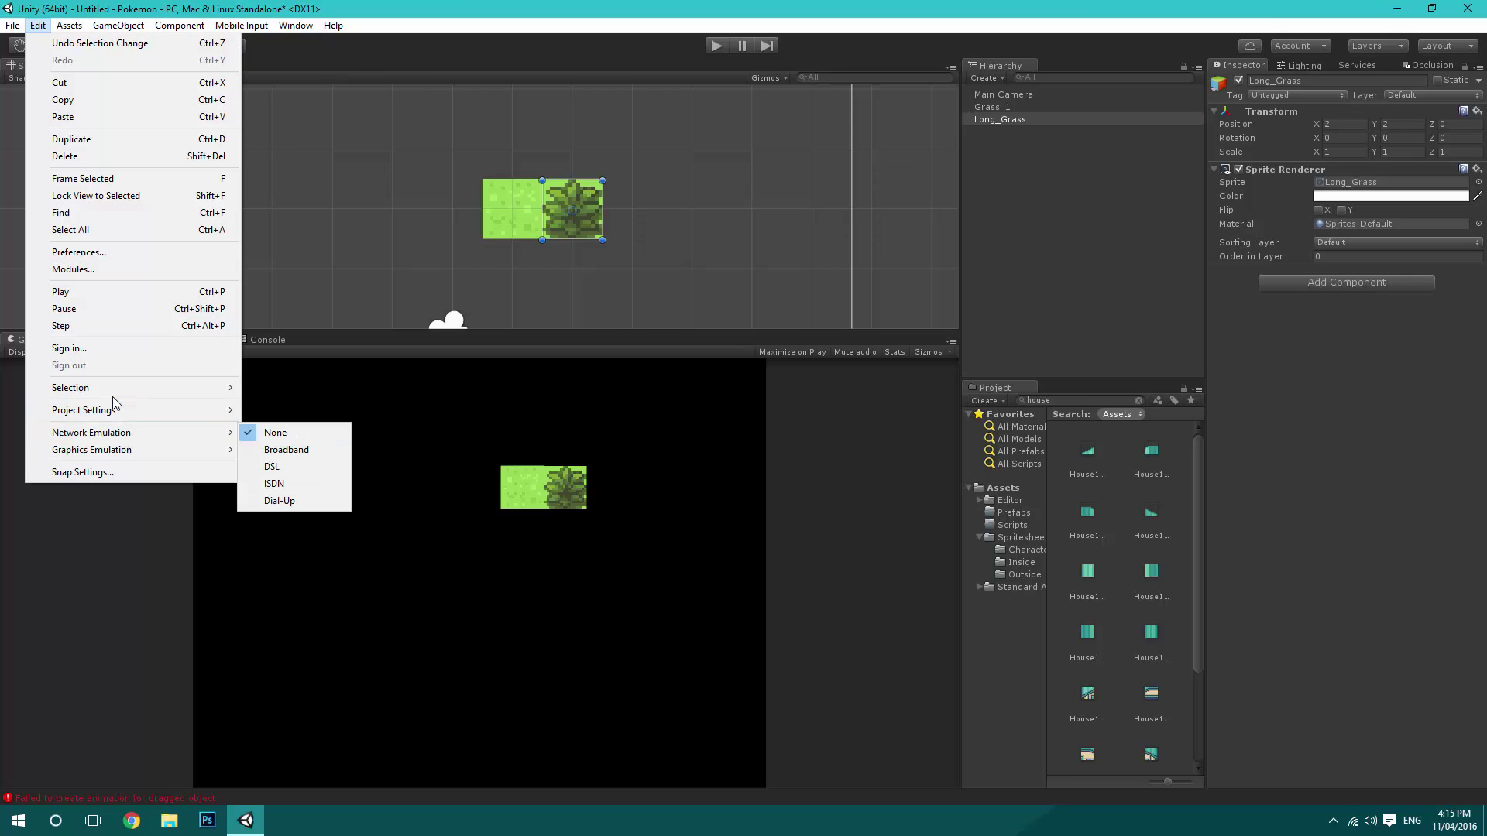
{"action": "mouse_move", "coordinate": [118, 438]}
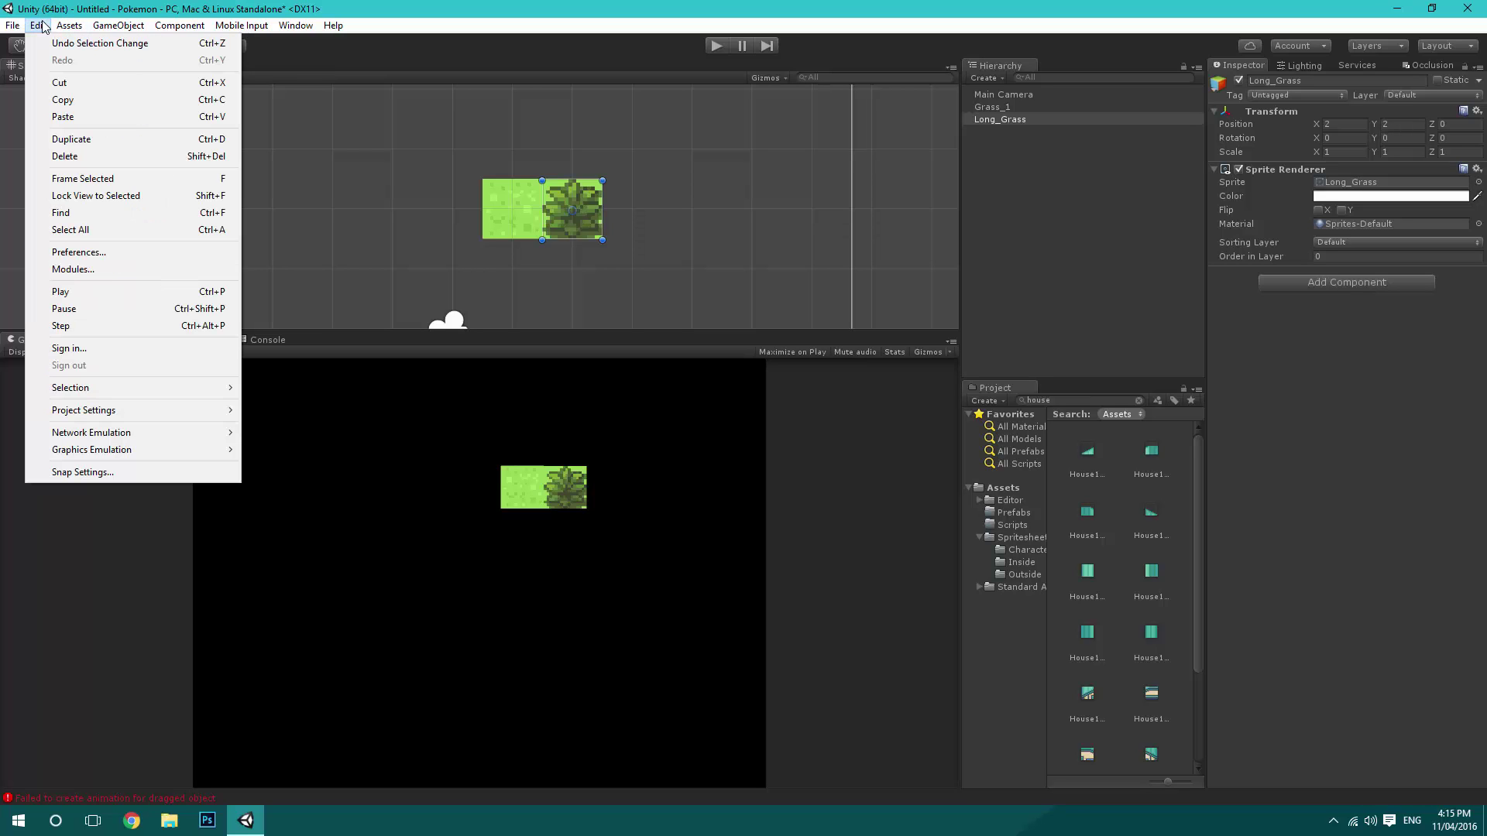
{"action": "mouse_move", "coordinate": [143, 413]}
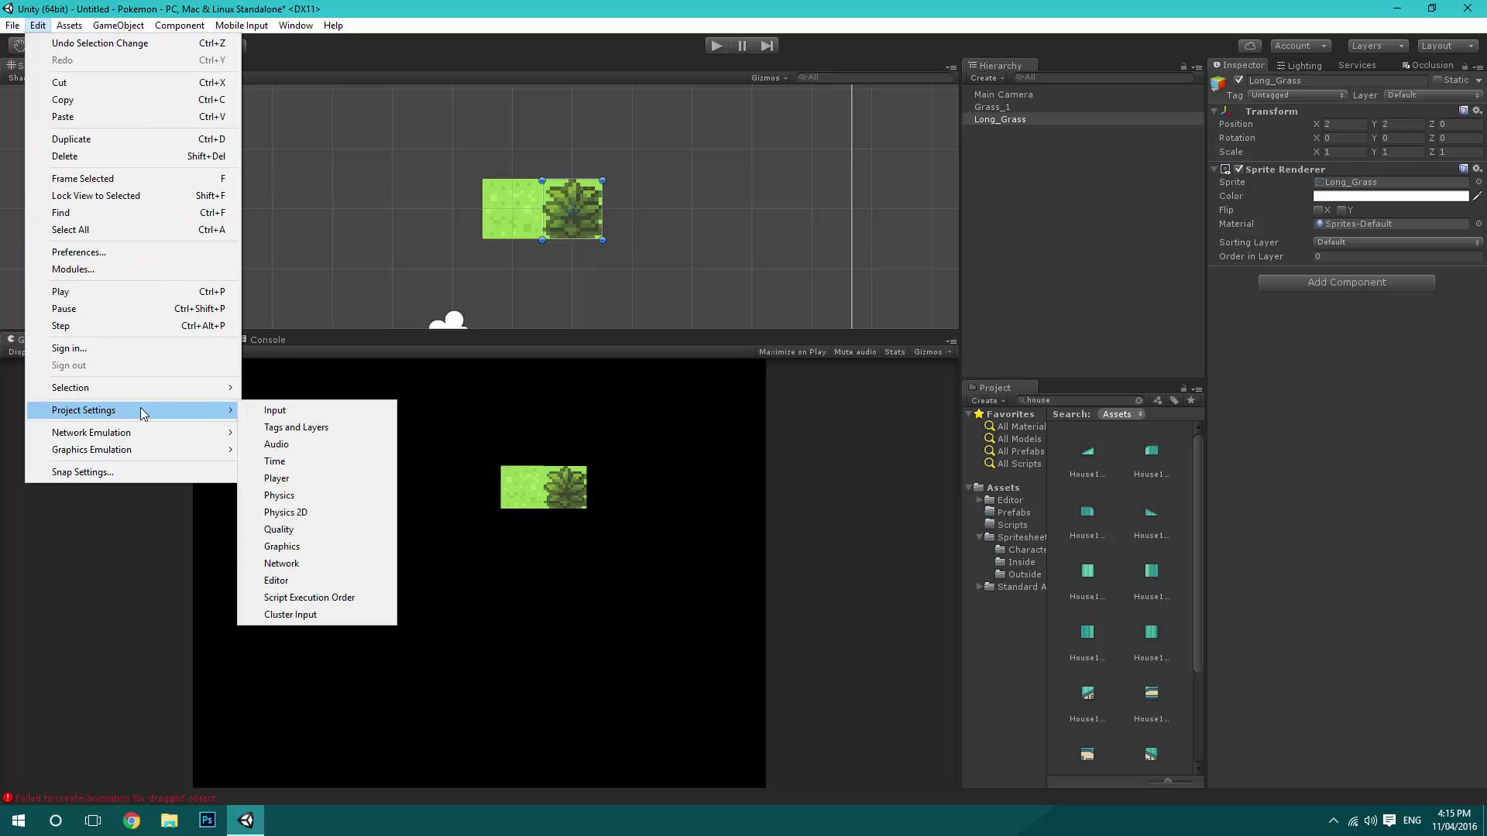
{"action": "left_click", "coordinate": [280, 530]}
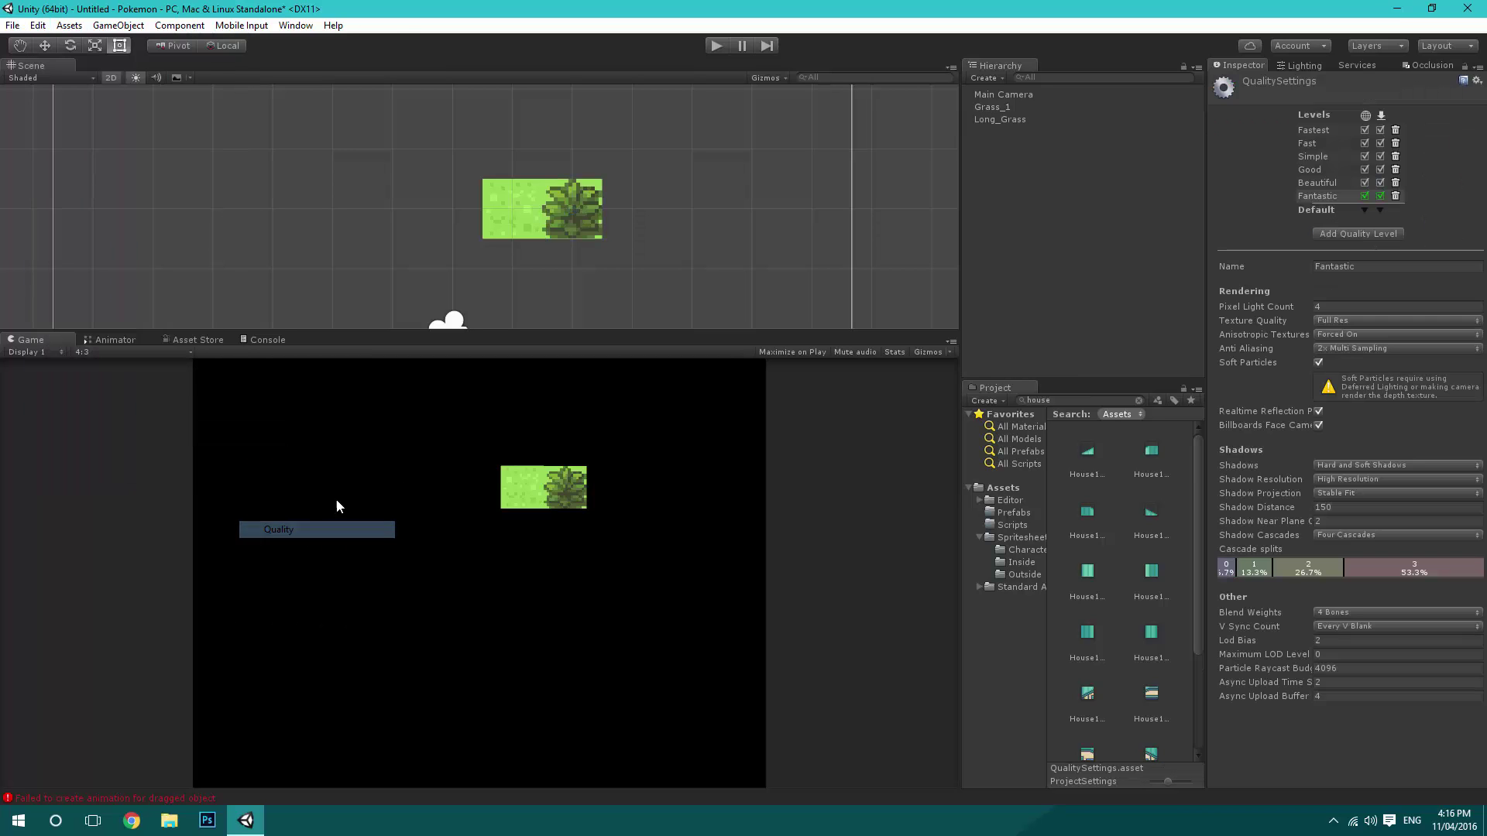
{"action": "left_click", "coordinate": [1344, 347]}
{"action": "left_click", "coordinate": [1349, 369]}
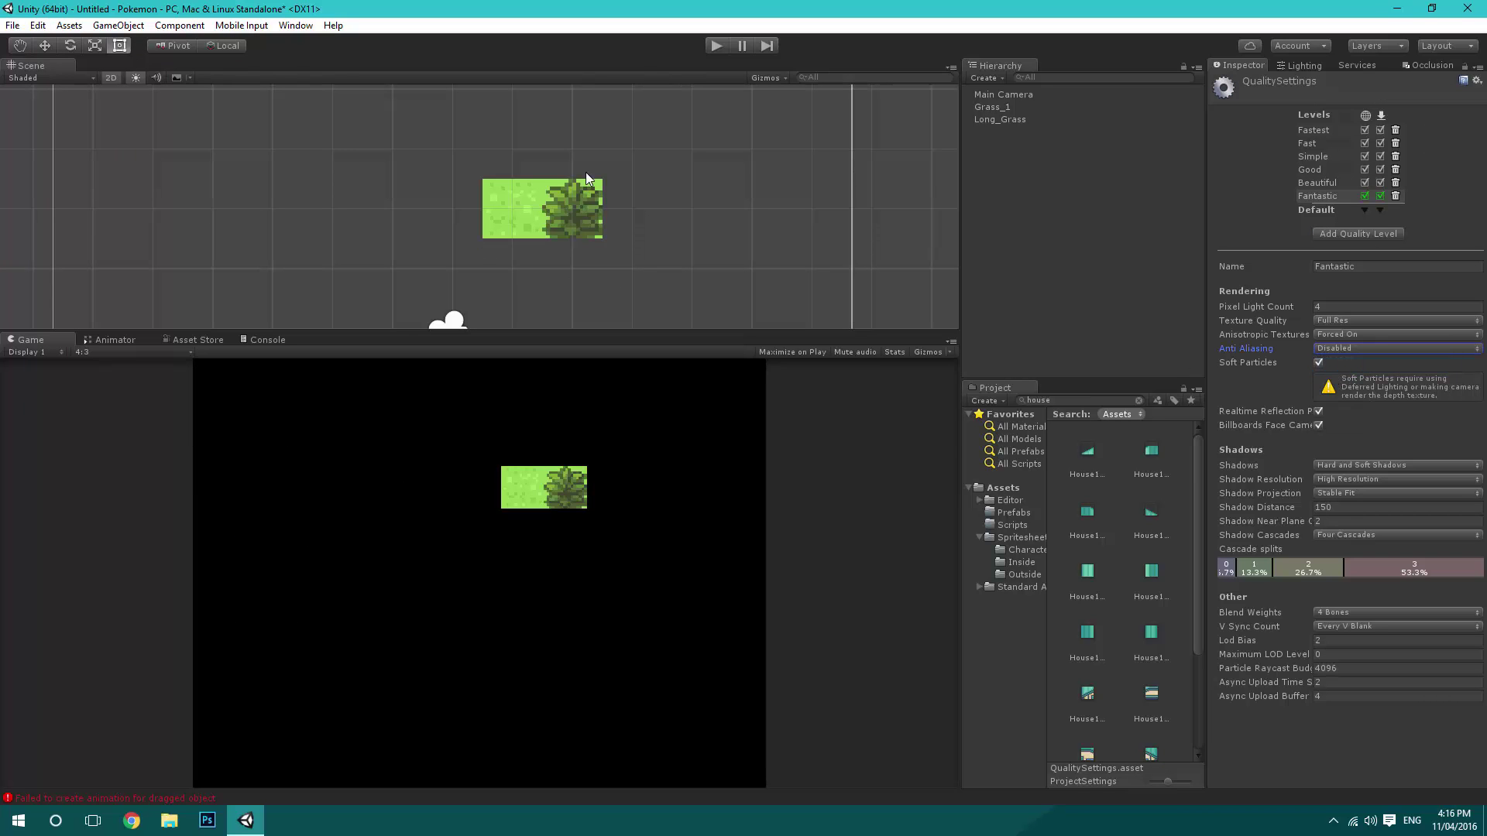
Try anti-aliasing at 2x and 8x Multi Sampling and compare the grass tile edges in the scene.
{"action": "left_click", "coordinate": [1362, 349]}
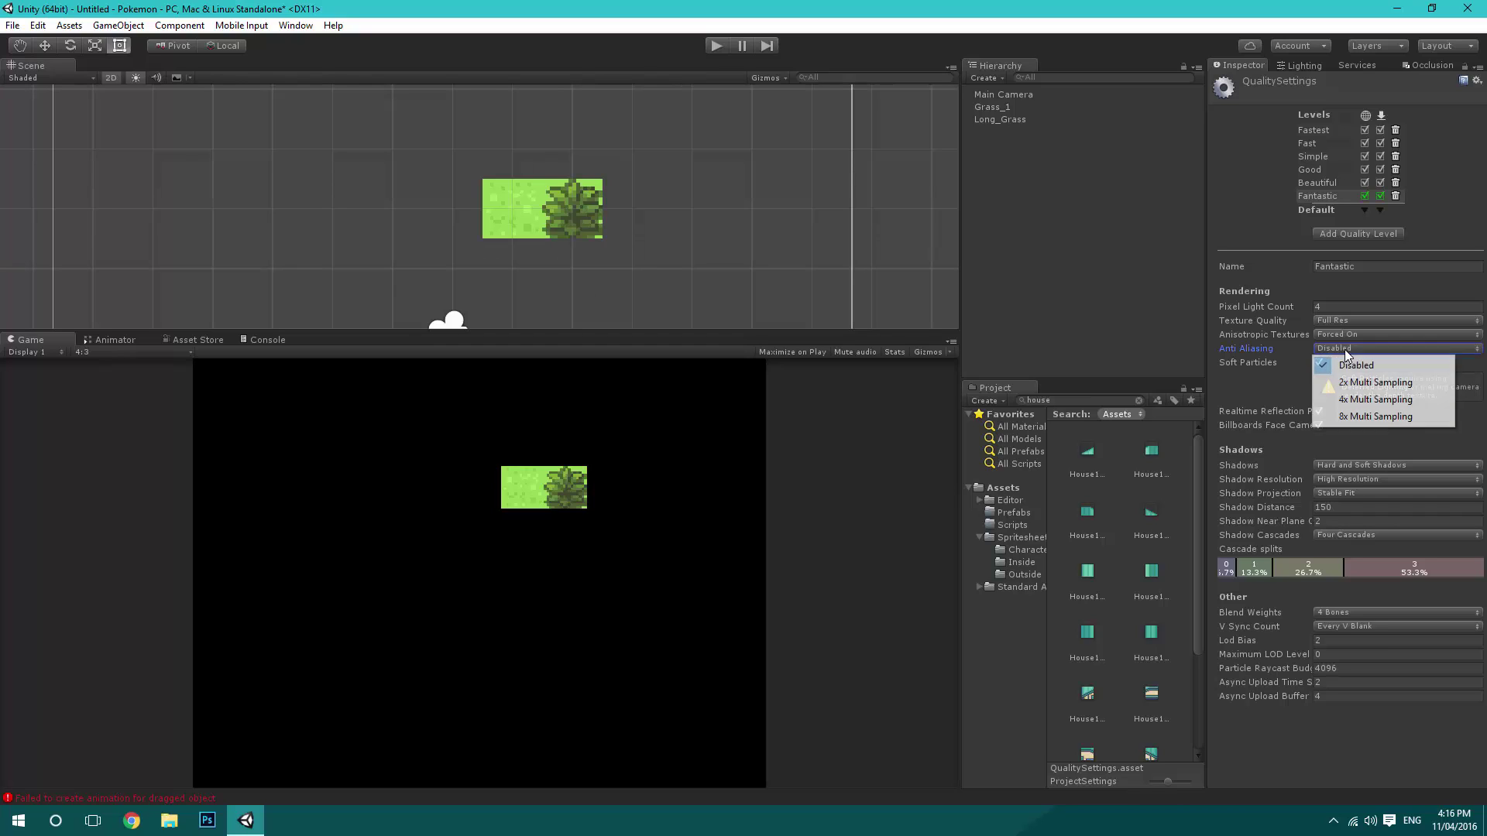
{"action": "left_click", "coordinate": [1354, 383]}
{"action": "left_click", "coordinate": [1339, 348]}
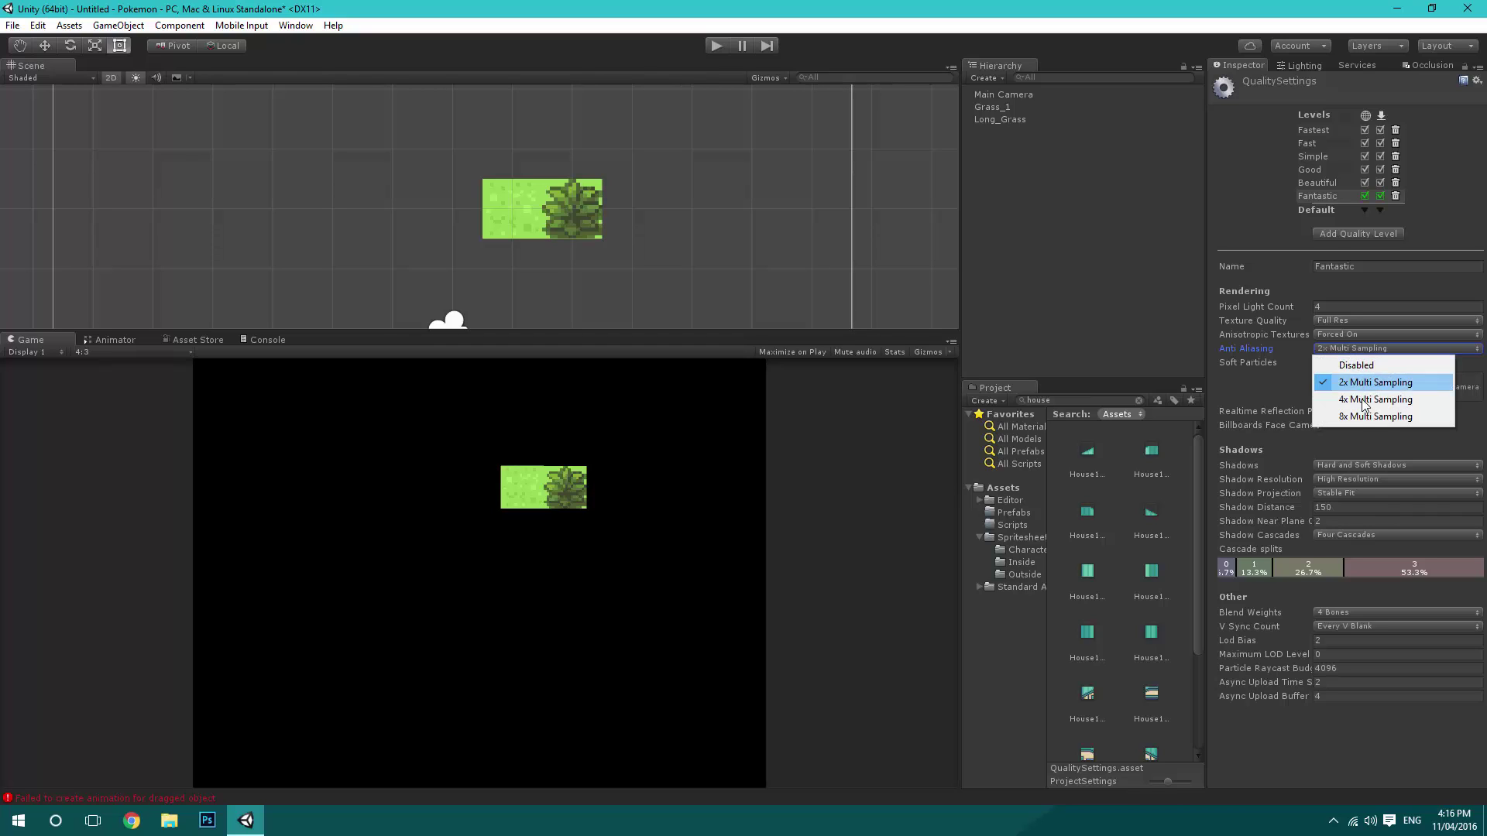
{"action": "left_click", "coordinate": [1359, 418]}
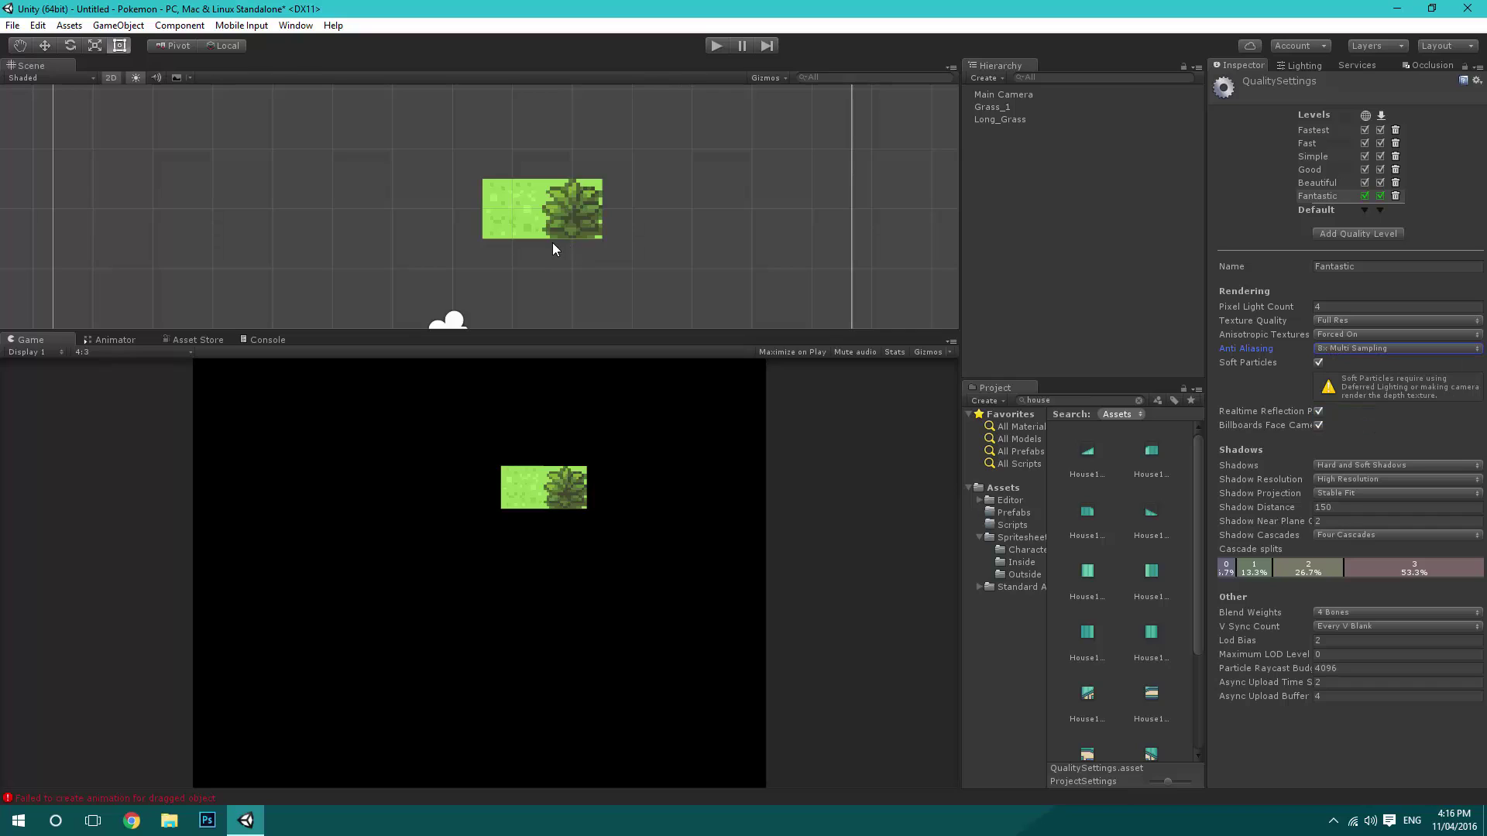
{"action": "scroll", "coordinate": [552, 264], "scroll_direction": "up", "scroll_amount": 3}
Return the Fantastic level's anti-aliasing to Disabled and check the grass tiles in the scene.
{"action": "left_click", "coordinate": [1355, 350]}
{"action": "left_click", "coordinate": [1359, 367]}
{"action": "scroll", "coordinate": [477, 192], "scroll_direction": "down", "scroll_amount": 1}
{"action": "scroll", "coordinate": [759, 221], "scroll_direction": "down", "scroll_amount": 1}
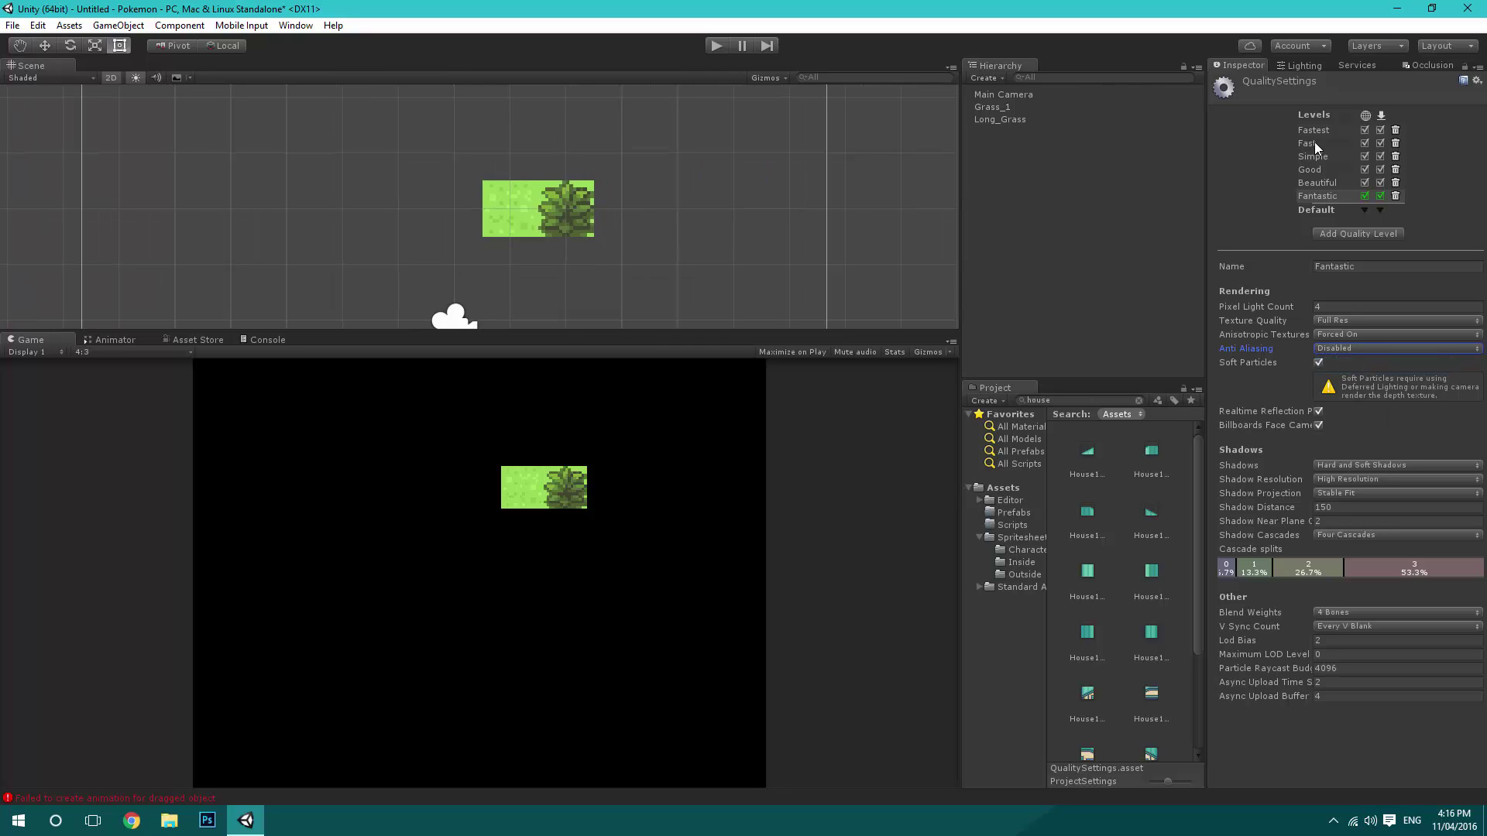
Search the assets for dirt and place the DirtTrack_1 to DirtTrack_13 sprites as tiles on both sides of the grass in the scene.
{"action": "left_click", "coordinate": [515, 160]}
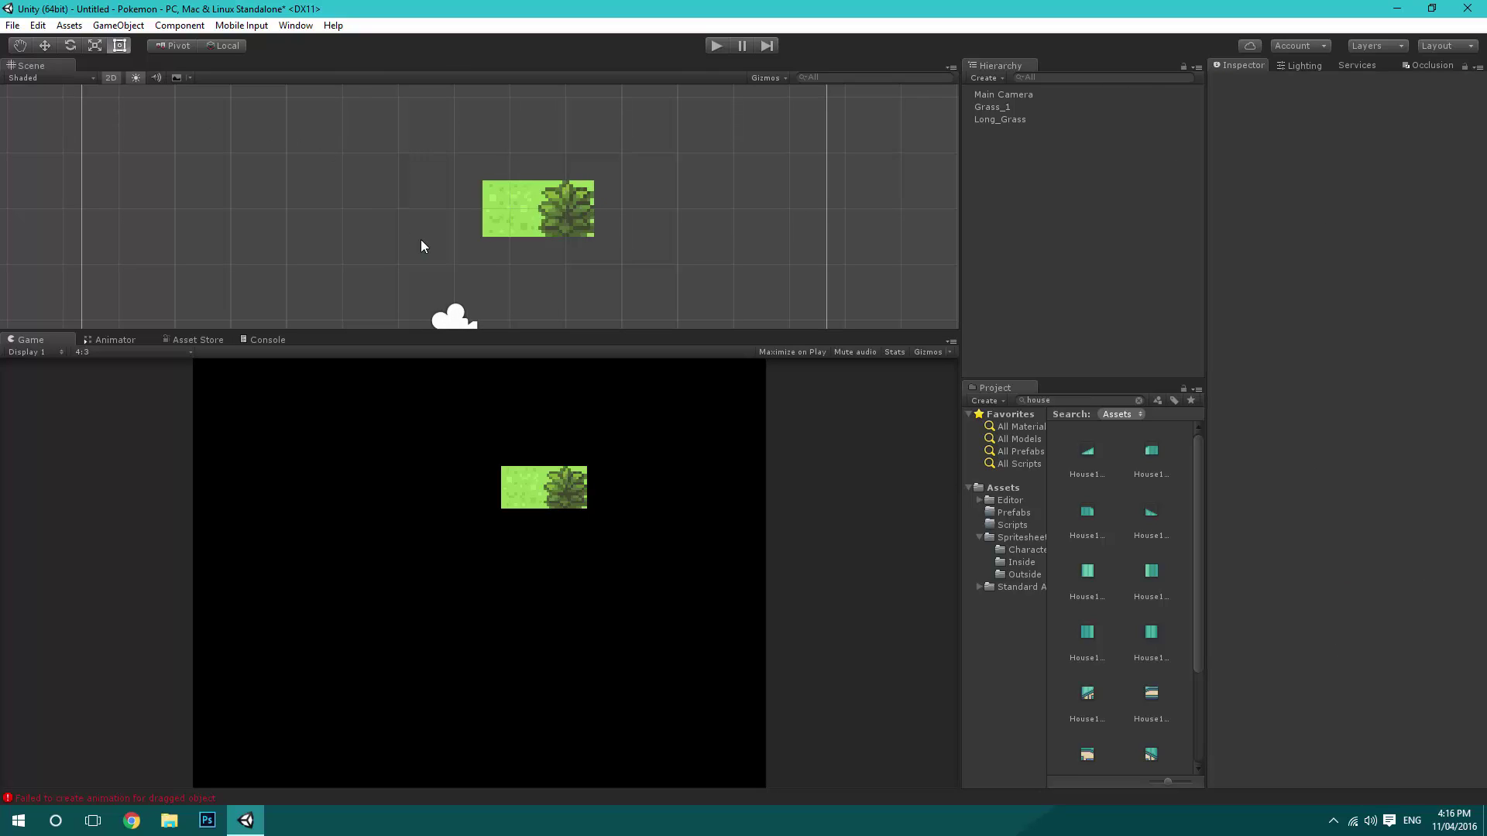
{"action": "scroll", "coordinate": [593, 225], "scroll_direction": "down", "scroll_amount": 3}
{"action": "scroll", "coordinate": [779, 244], "scroll_direction": "up", "scroll_amount": 1}
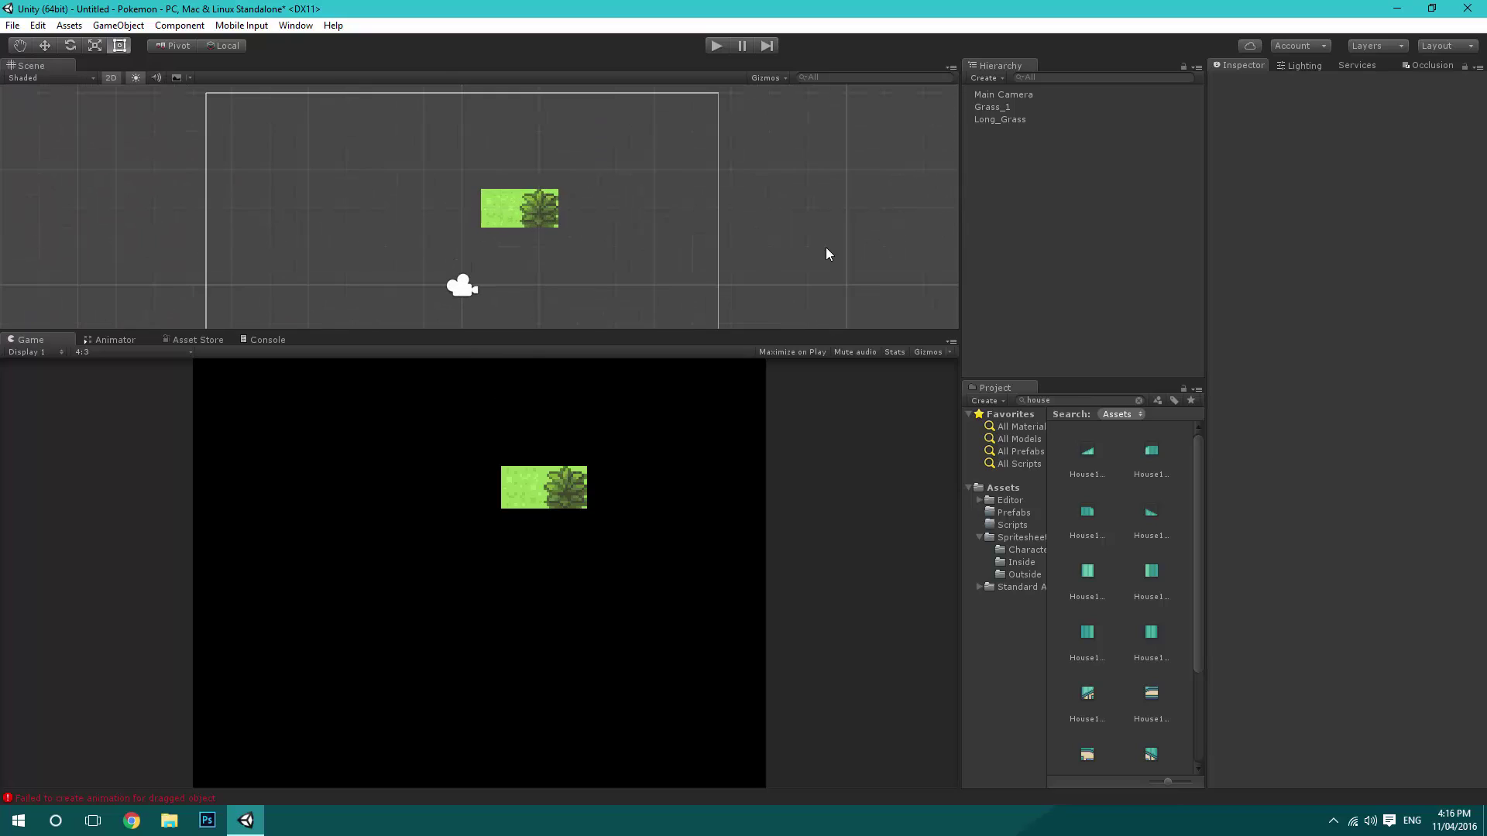
{"action": "type", "text": "dirt"}
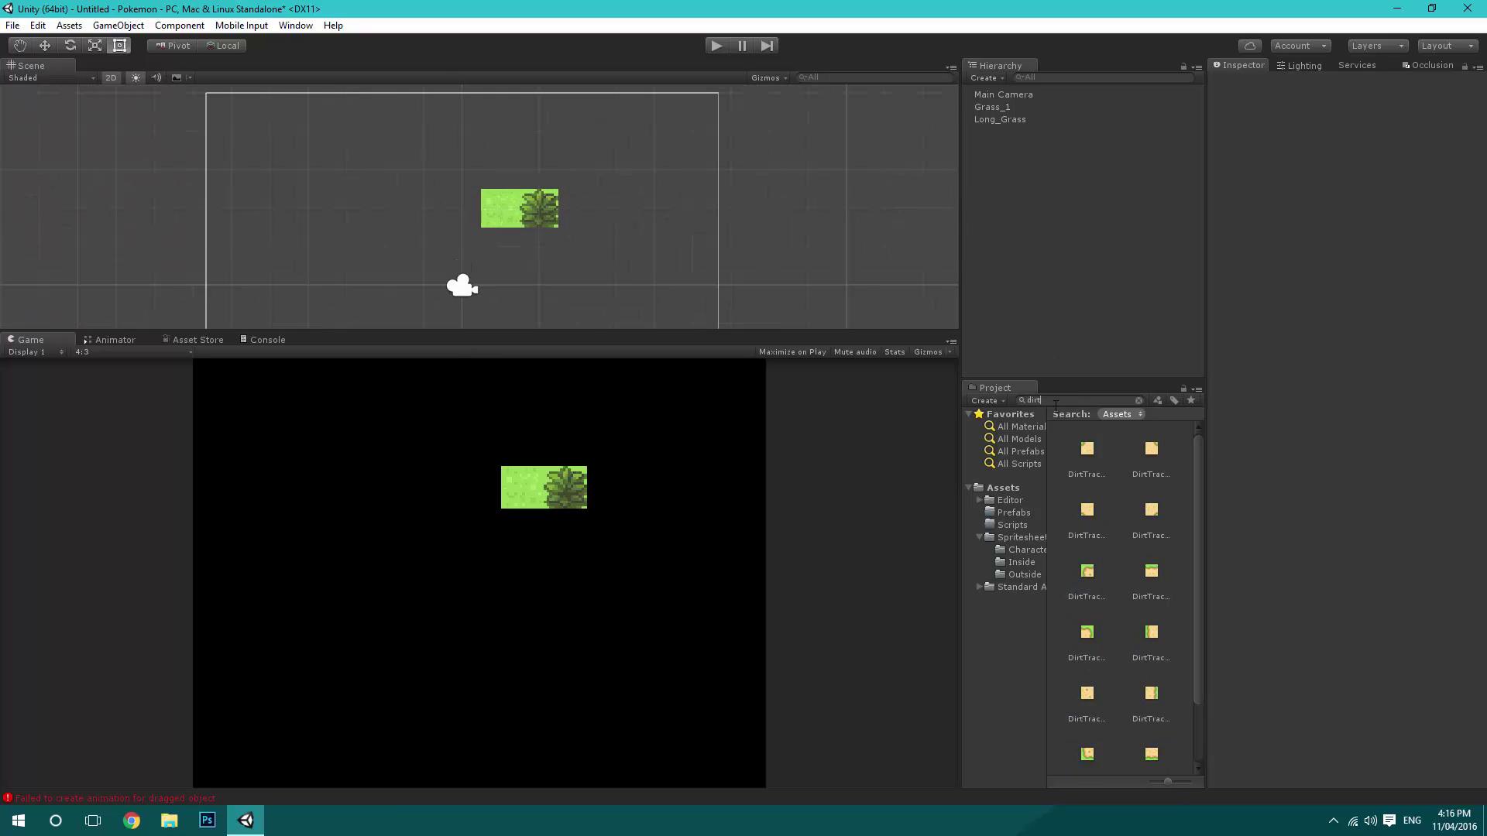
{"action": "left_click_drag", "start_coordinate": [1081, 451], "coordinate": [579, 211]}
{"action": "left_click_drag", "start_coordinate": [1152, 453], "coordinate": [635, 199]}
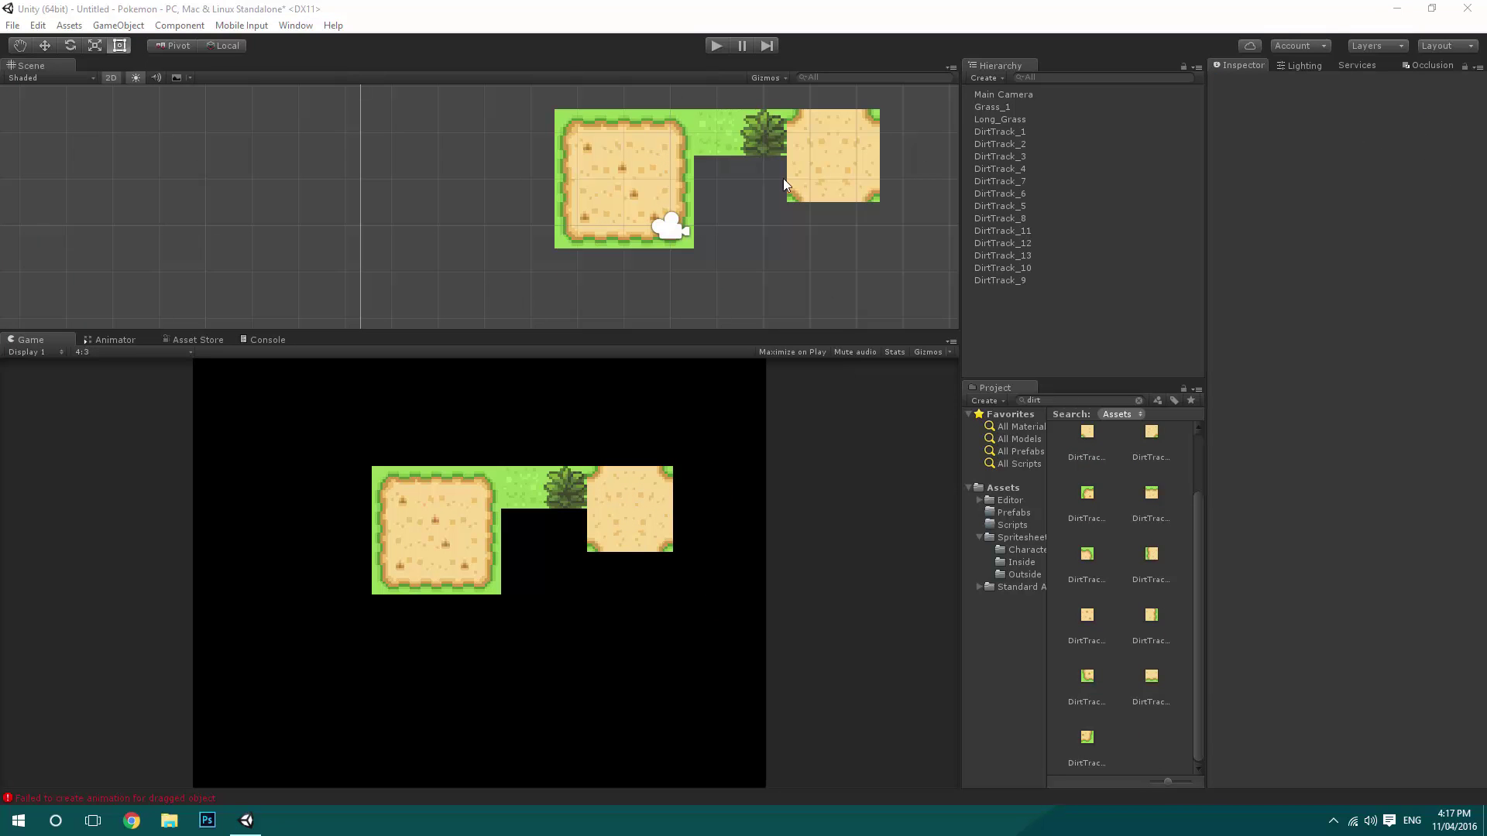
{"action": "middle_click_drag", "start_coordinate": [783, 184], "coordinate": [727, 250]}
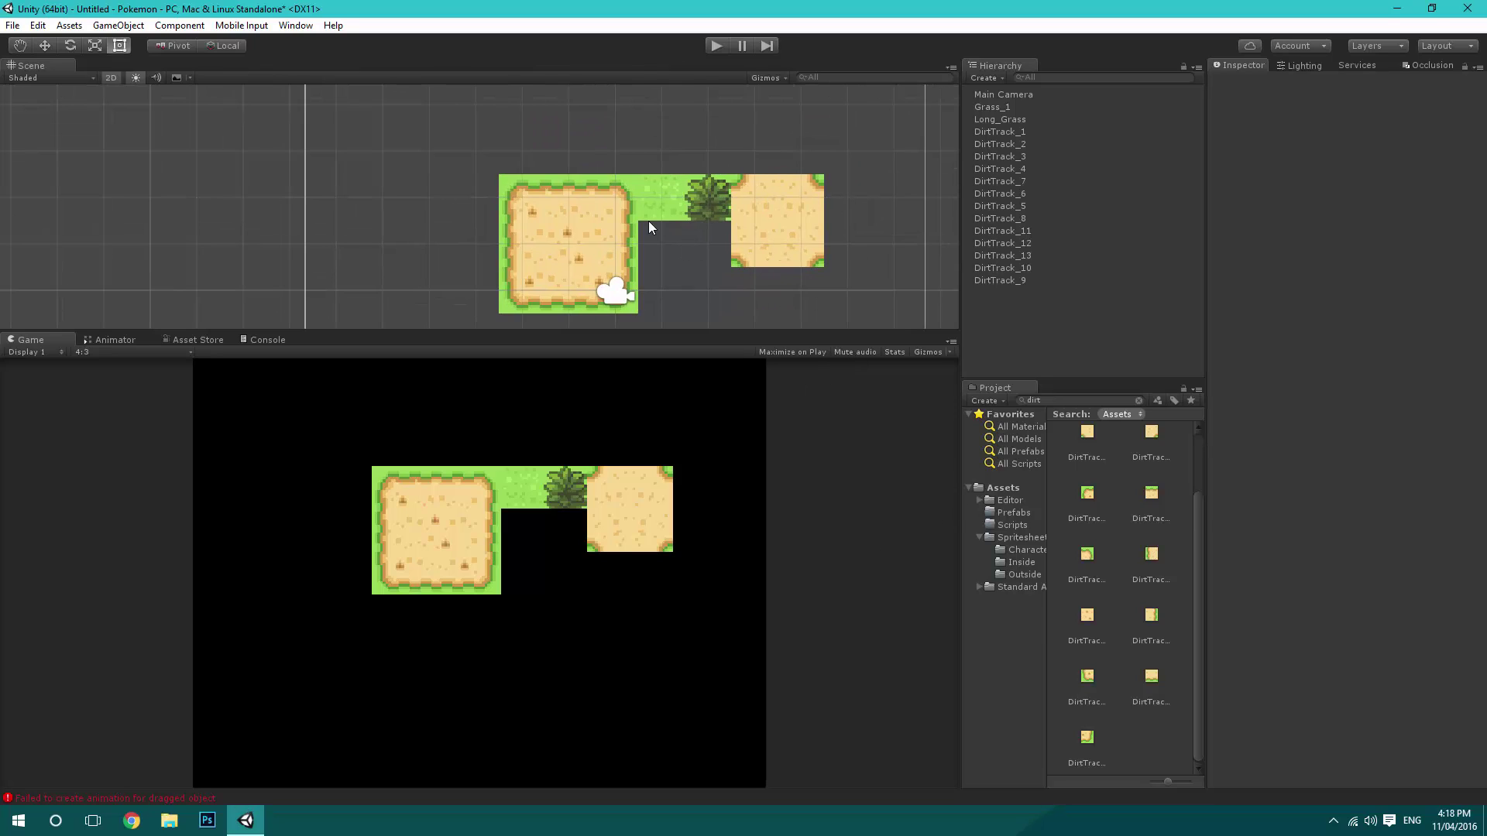
Create a folder named GroundTiles inside the Prefabs folder.
{"action": "left_click", "coordinate": [1014, 517]}
{"action": "right_click", "coordinate": [1080, 445]}
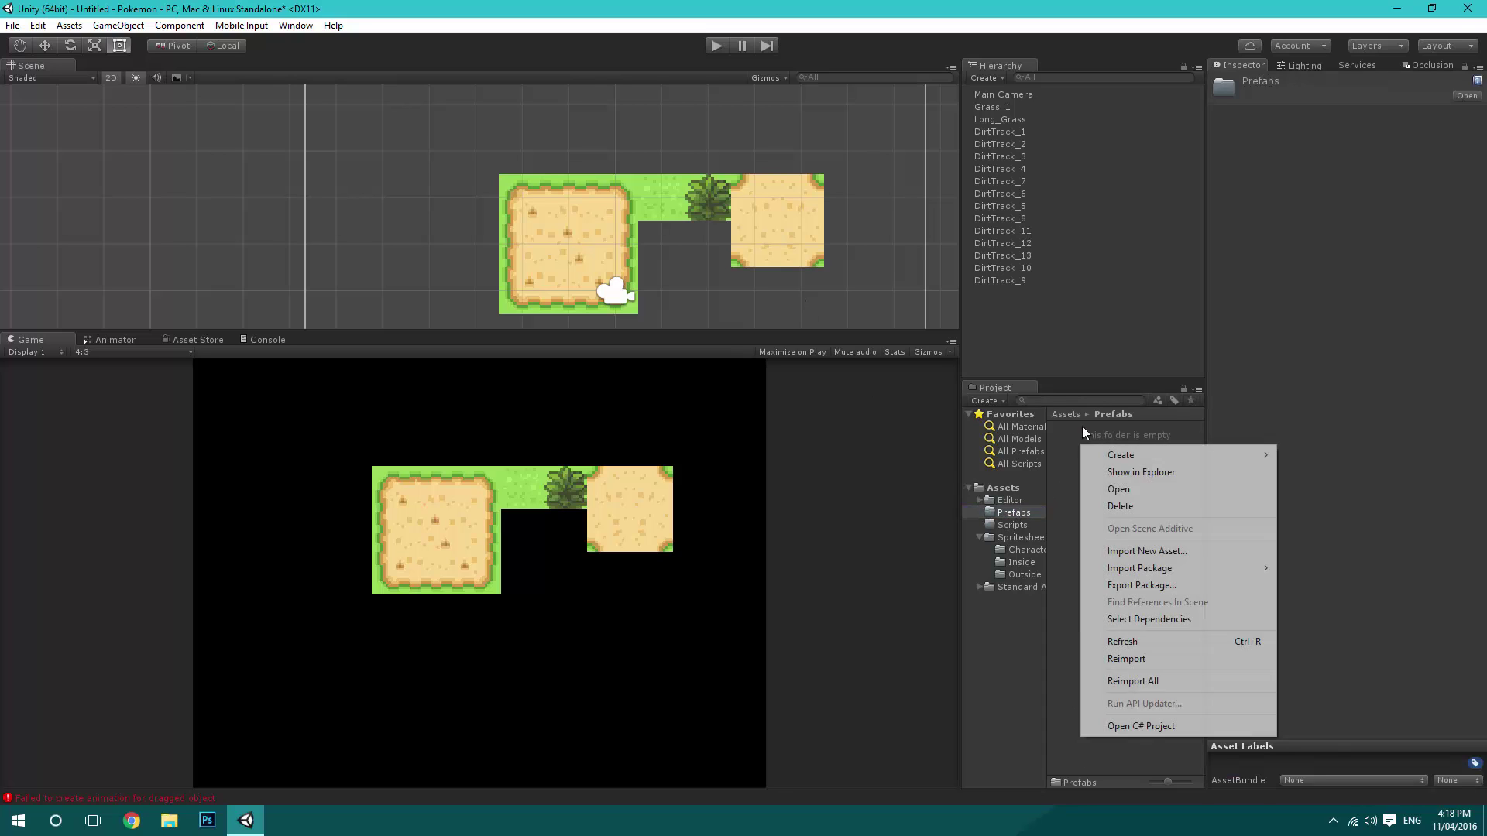
{"action": "mouse_move", "coordinate": [1131, 454]}
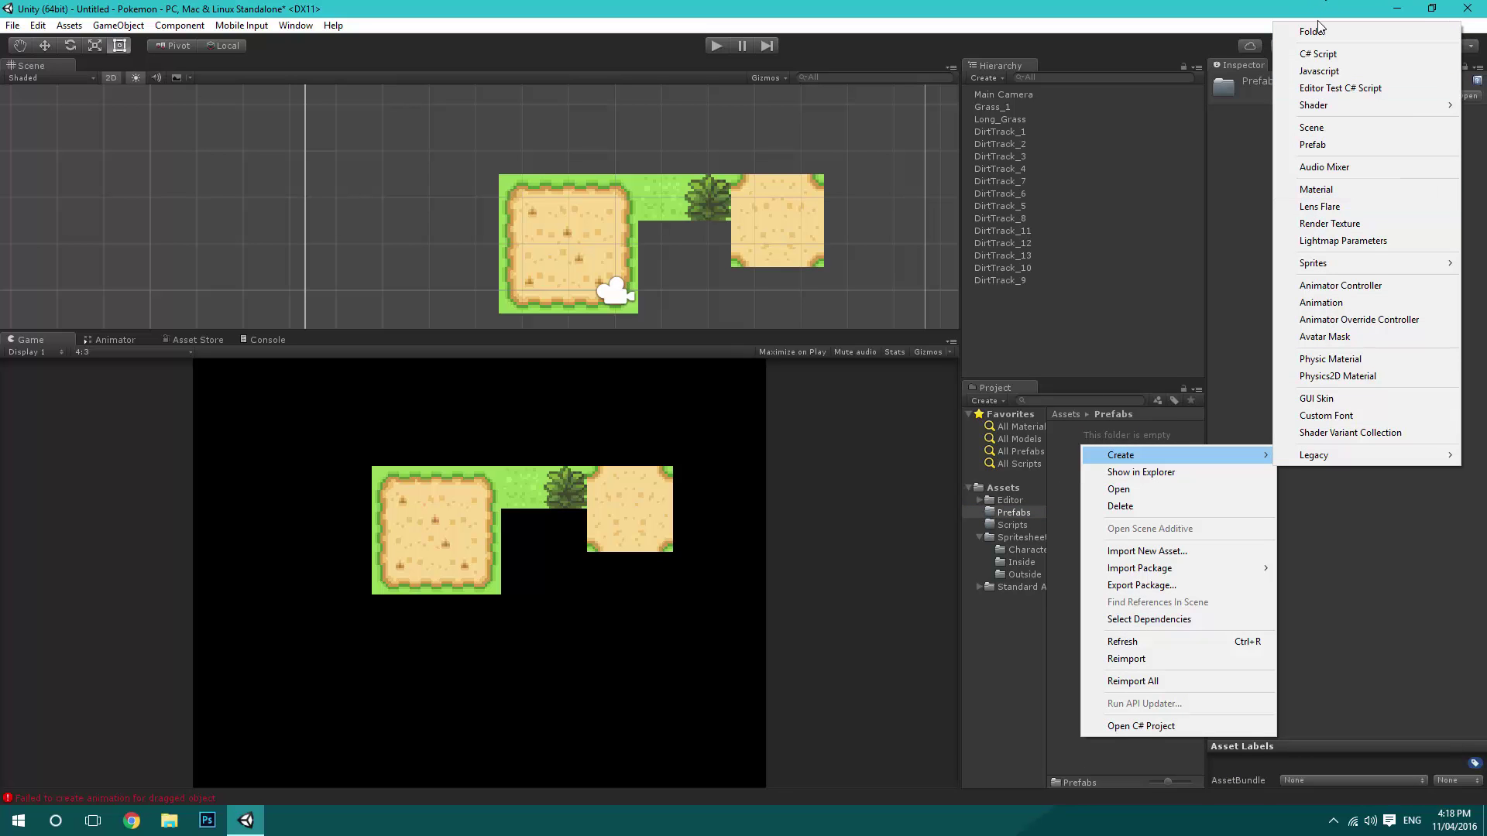
{"action": "left_click", "coordinate": [1320, 30]}
{"action": "type", "text": "GroundTiles"}
{"action": "key", "text": "Return"}
Create a folder named Tracks inside the GroundTiles folder.
{"action": "double_click", "coordinate": [1086, 457]}
{"action": "right_click", "coordinate": [1079, 452]}
{"action": "mouse_move", "coordinate": [1152, 467]}
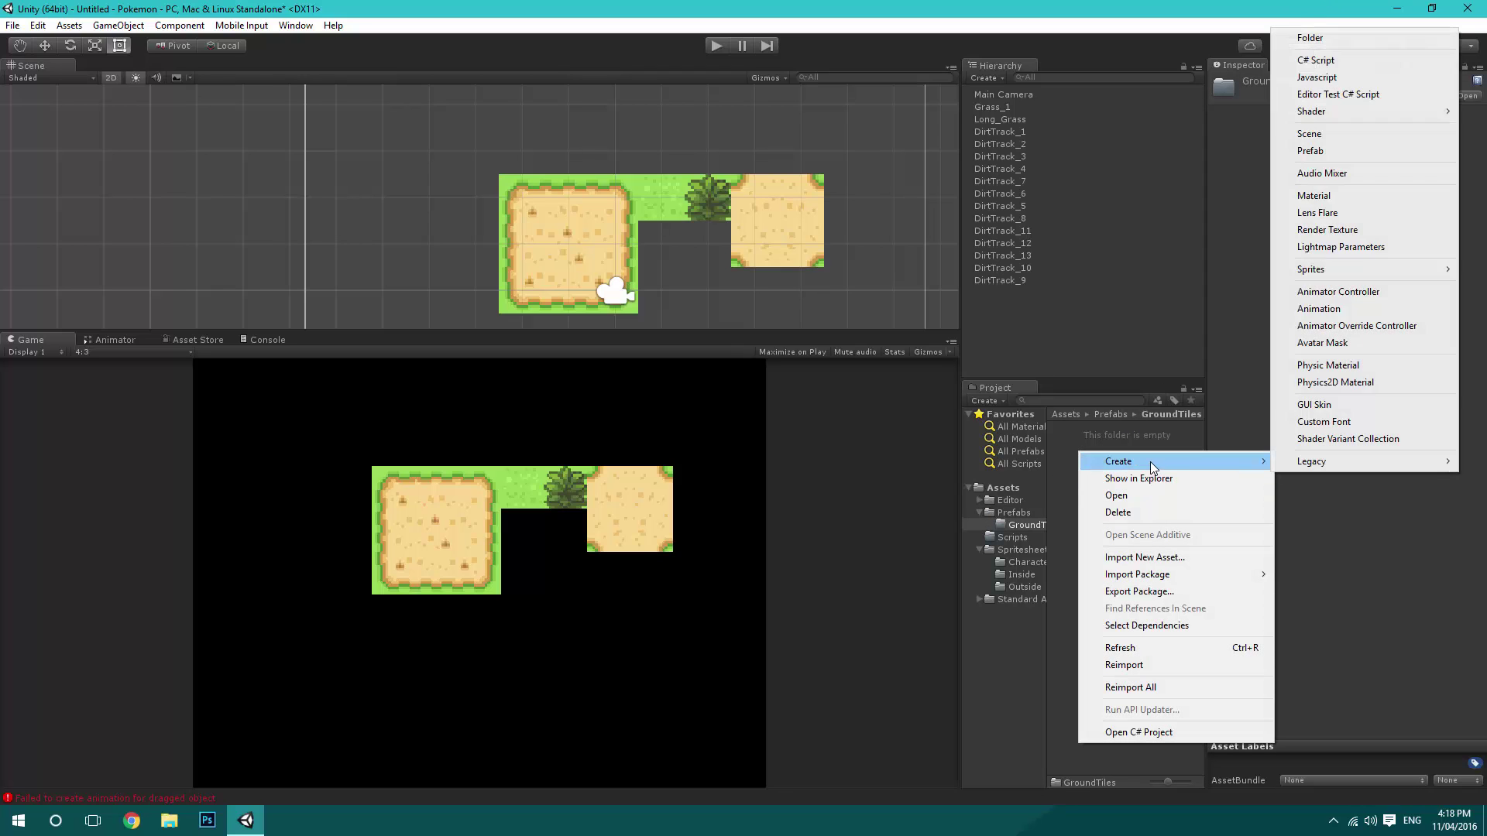
{"action": "left_click", "coordinate": [1316, 38]}
{"action": "type", "text": "Tracks"}
{"action": "key", "text": "Return"}
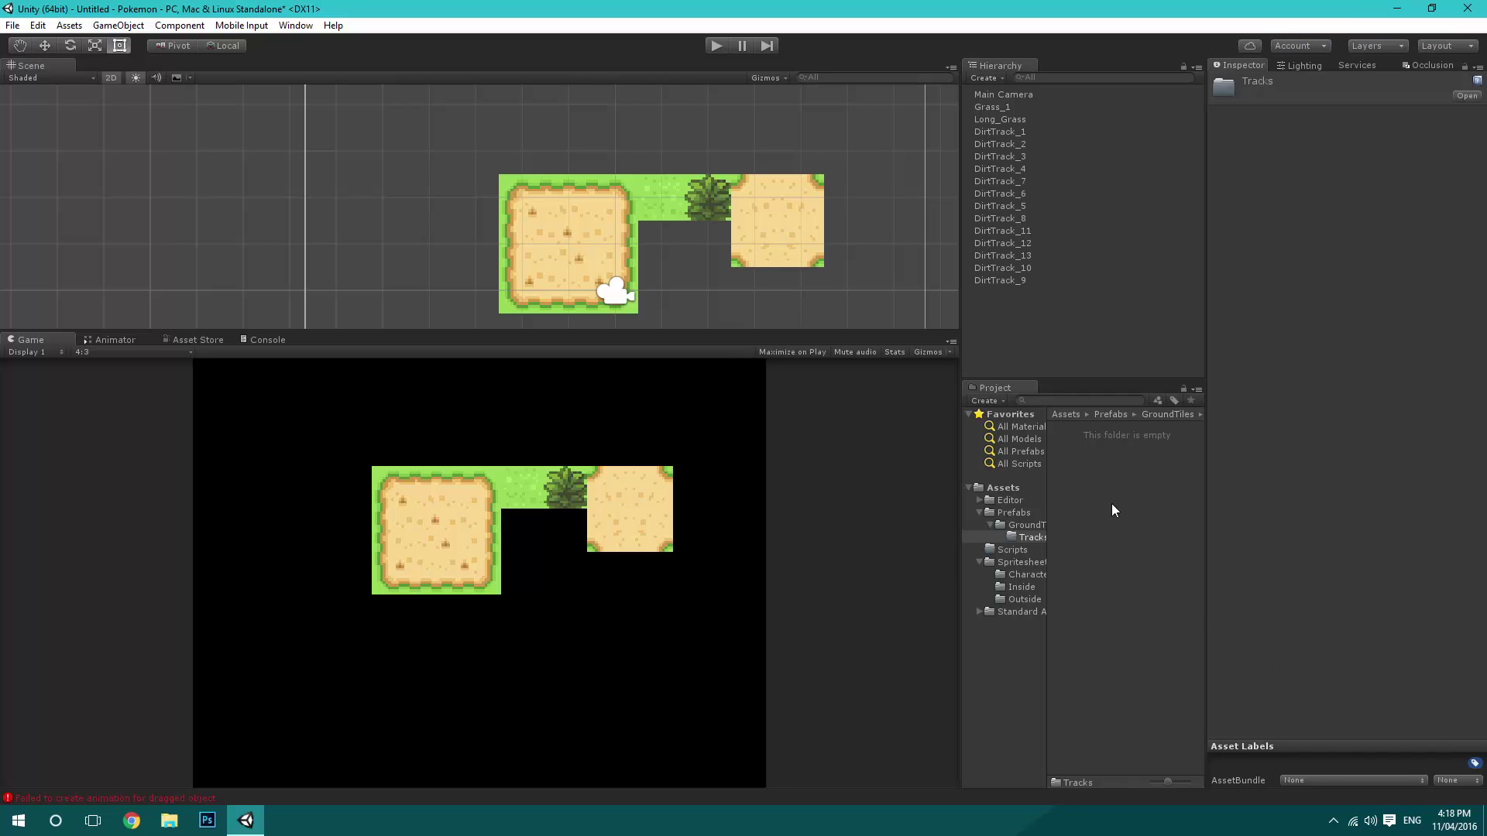
Create a folder named Dirt, keep it inside the Tracks folder and open it.
{"action": "right_click", "coordinate": [1132, 486]}
{"action": "mouse_move", "coordinate": [1171, 489]}
{"action": "left_click", "coordinate": [989, 66]}
{"action": "type", "text": "Dirt"}
{"action": "key", "text": "Return"}
{"action": "left_click_drag", "start_coordinate": [1079, 450], "coordinate": [1032, 537]}
Try to turn all the DirtTrack objects from DirtTrack_1 to DirtTrack_9 in the hierarchy into prefabs at once in the Dirt folder.
{"action": "left_click", "coordinate": [1000, 280]}
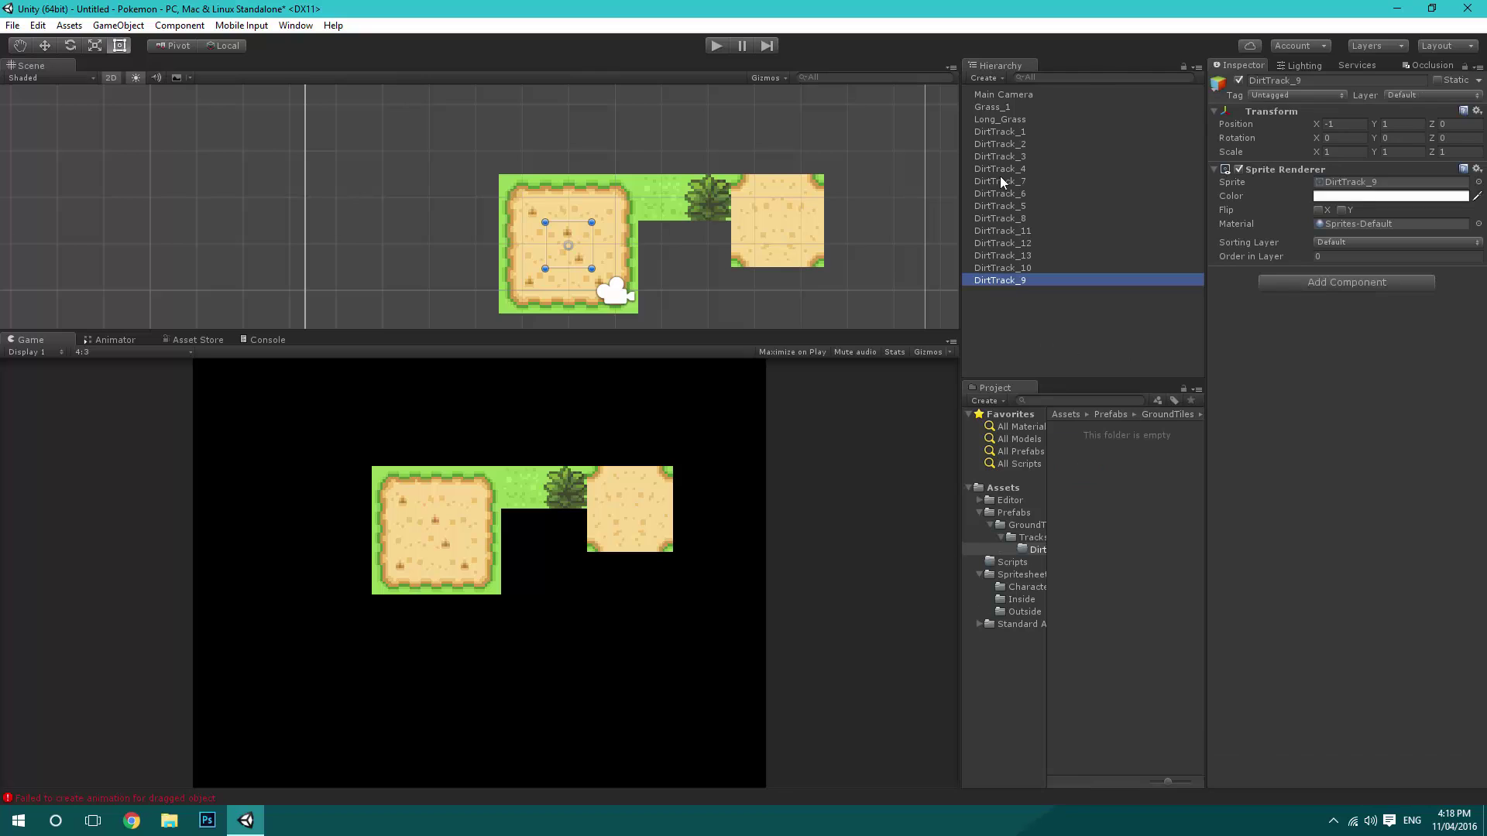
{"action": "left_click", "coordinate": [989, 132], "text": "shift"}
{"action": "key", "text": "f"}
{"action": "left_click_drag", "start_coordinate": [1003, 194], "coordinate": [1136, 550]}
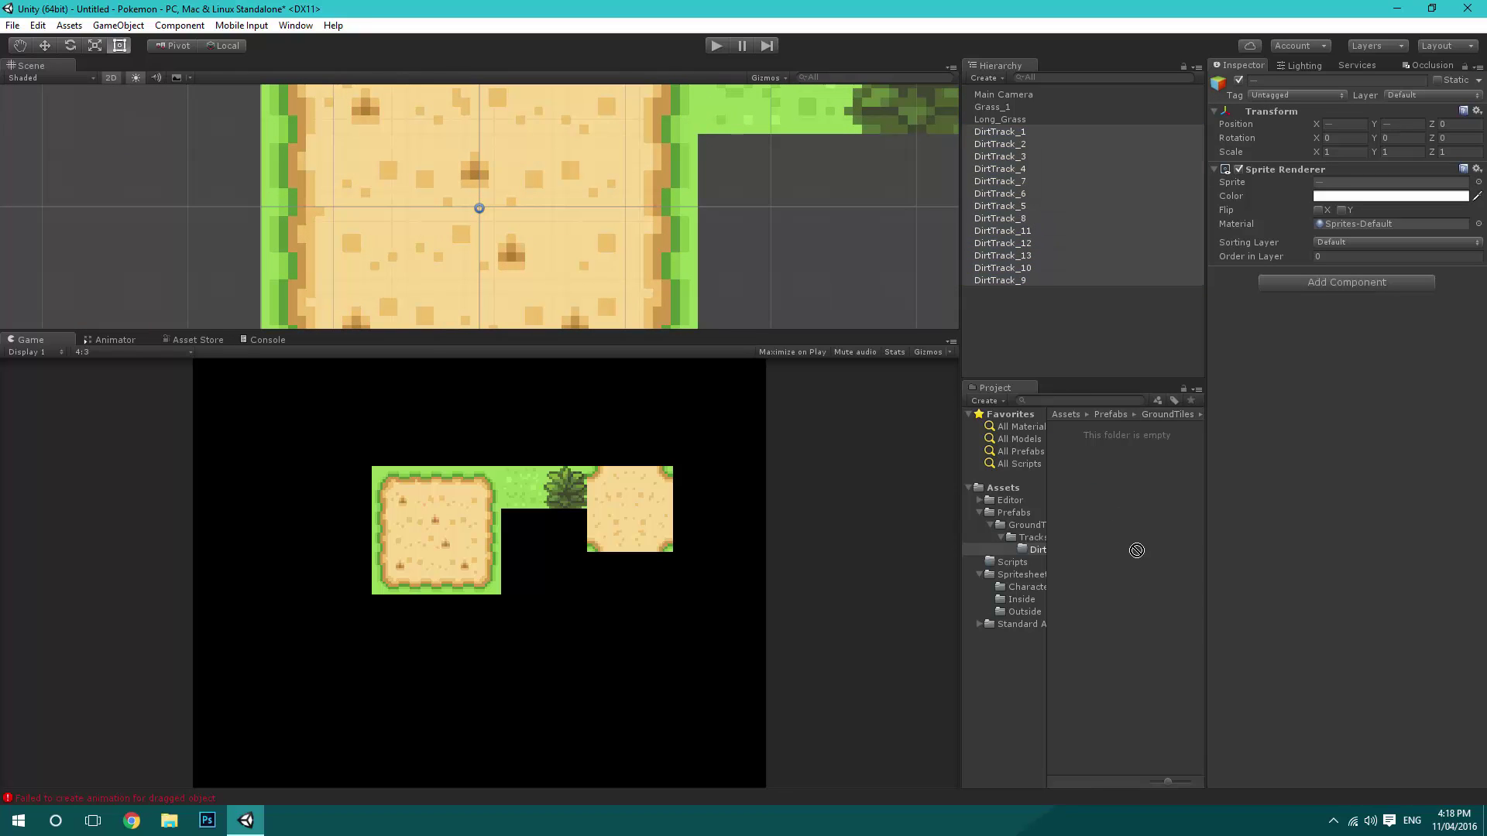
{"action": "left_click", "coordinate": [1038, 325]}
Create a prefab from each DirtTrack object, one at a time, in the Dirt folder.
{"action": "scroll", "coordinate": [802, 263], "scroll_direction": "down", "scroll_amount": 6}
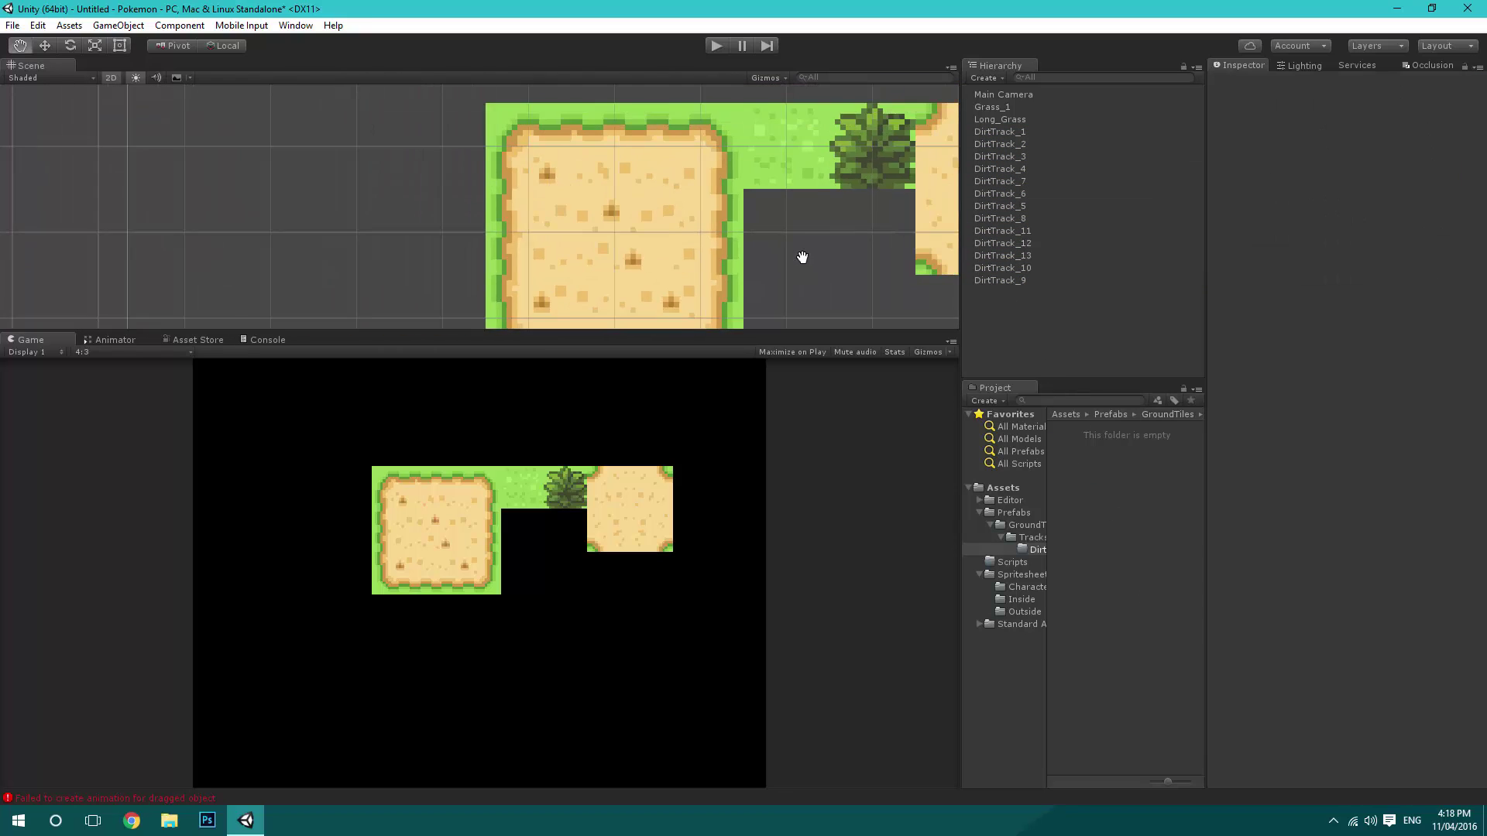
{"action": "key", "text": "t"}
{"action": "middle_click_drag", "start_coordinate": [843, 262], "coordinate": [810, 244]}
{"action": "left_click_drag", "start_coordinate": [1016, 281], "coordinate": [1109, 559]}
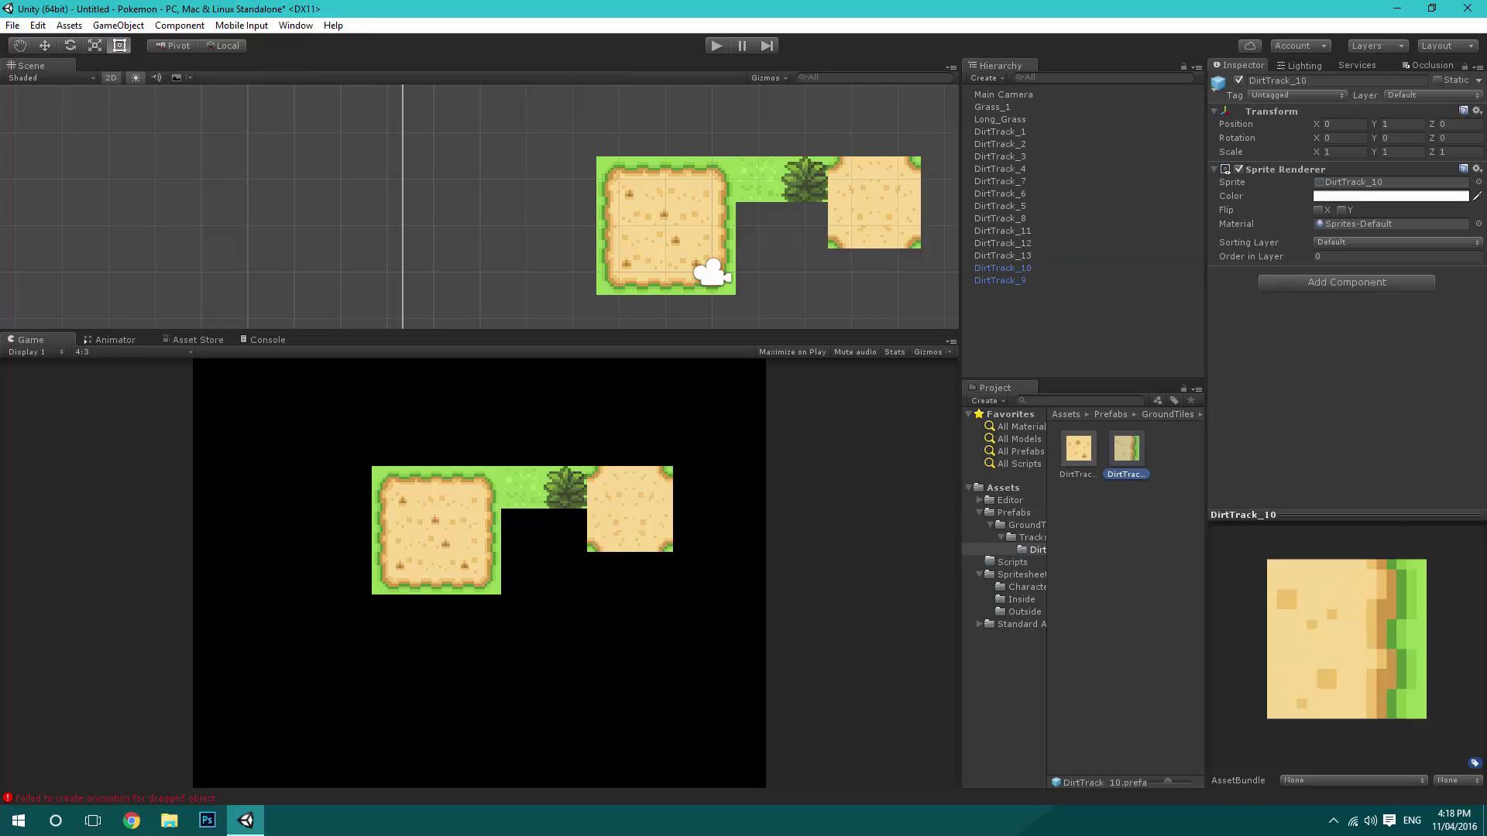
Create prefabs from Grass_1 and Long_Grass in the GroundTiles folder.
{"action": "left_click", "coordinate": [1014, 512]}
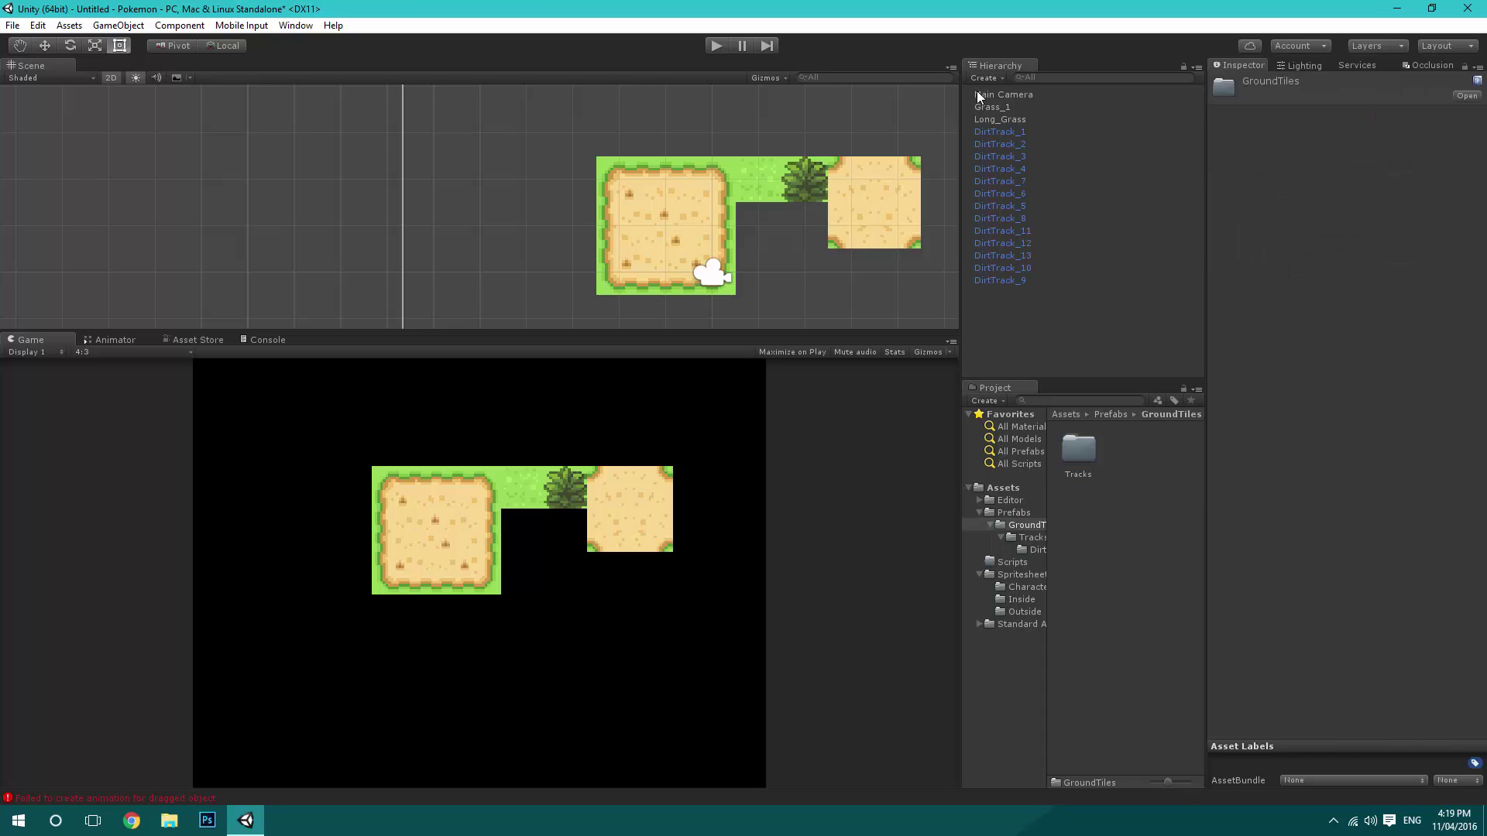
{"action": "left_click_drag", "start_coordinate": [987, 118], "coordinate": [1098, 589]}
{"action": "left_click", "coordinate": [824, 254]}
{"action": "scroll", "coordinate": [825, 254], "scroll_direction": "down", "scroll_amount": 3}
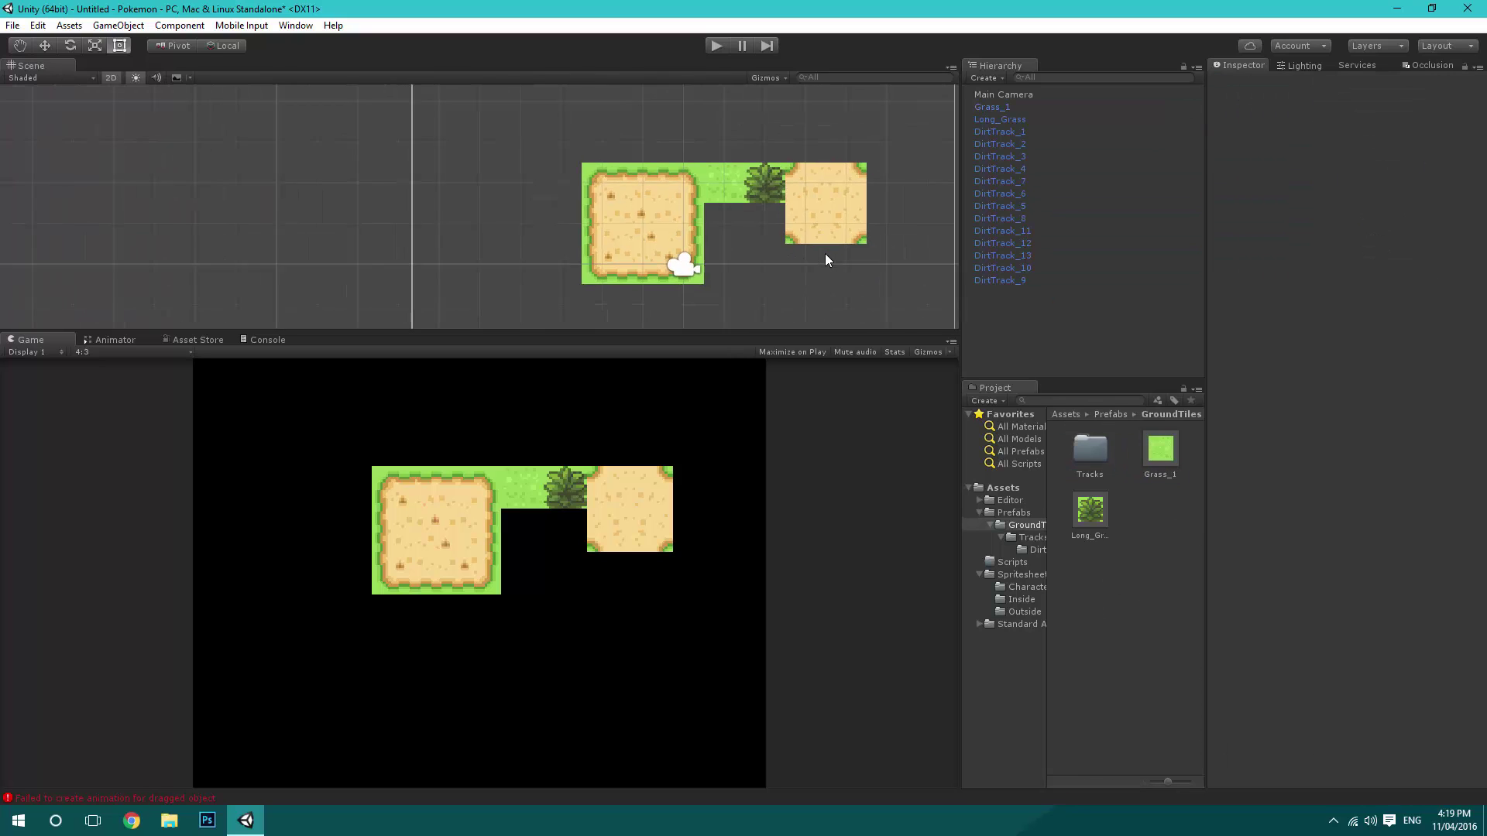
Select DirtTrack_1 through DirtTrack_4 and try to move the group away from the long grass in the scene.
{"action": "left_click", "coordinate": [561, 187]}
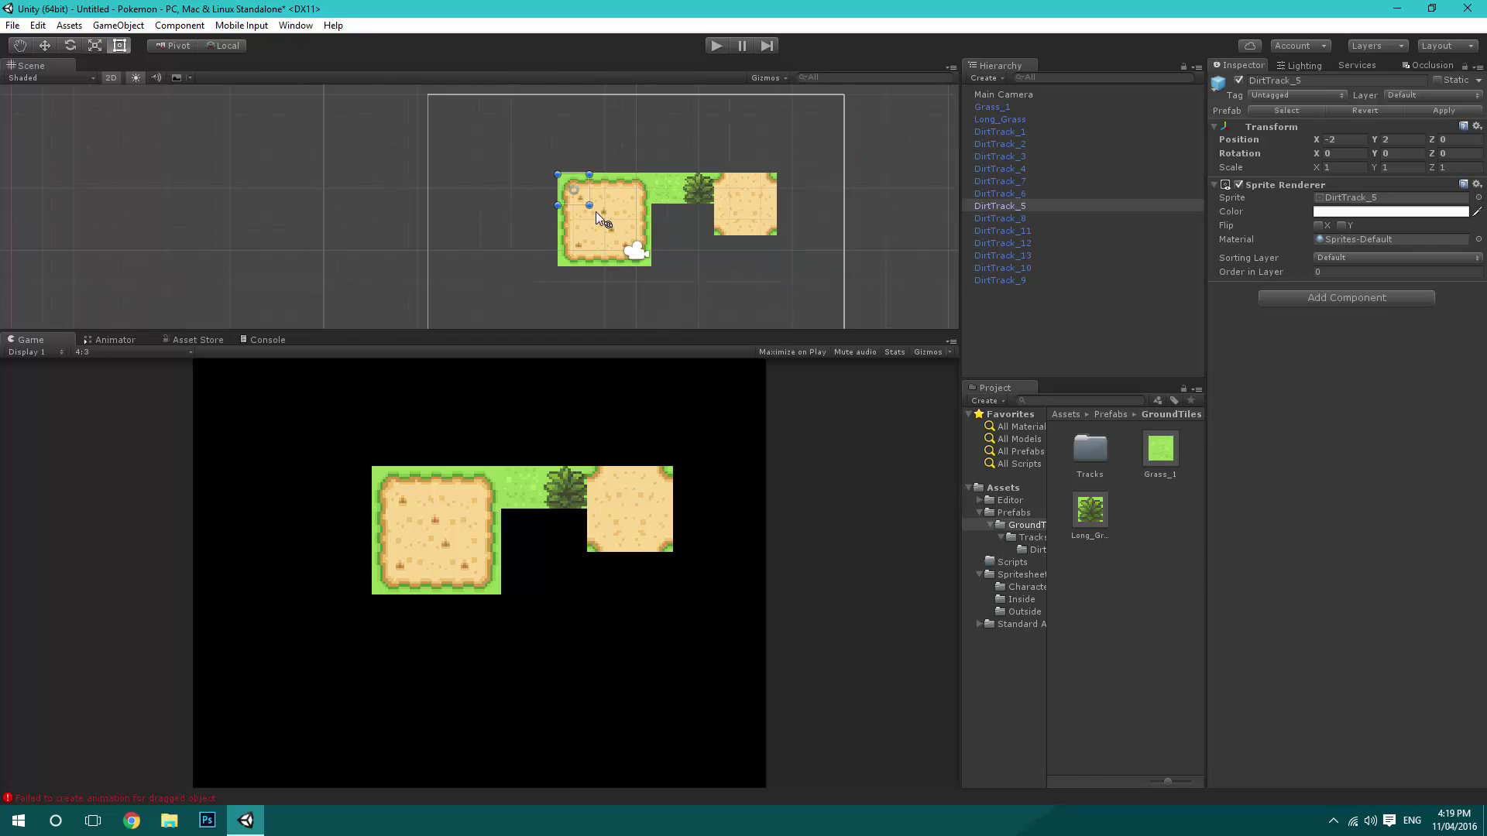
{"action": "left_click", "coordinate": [997, 130]}
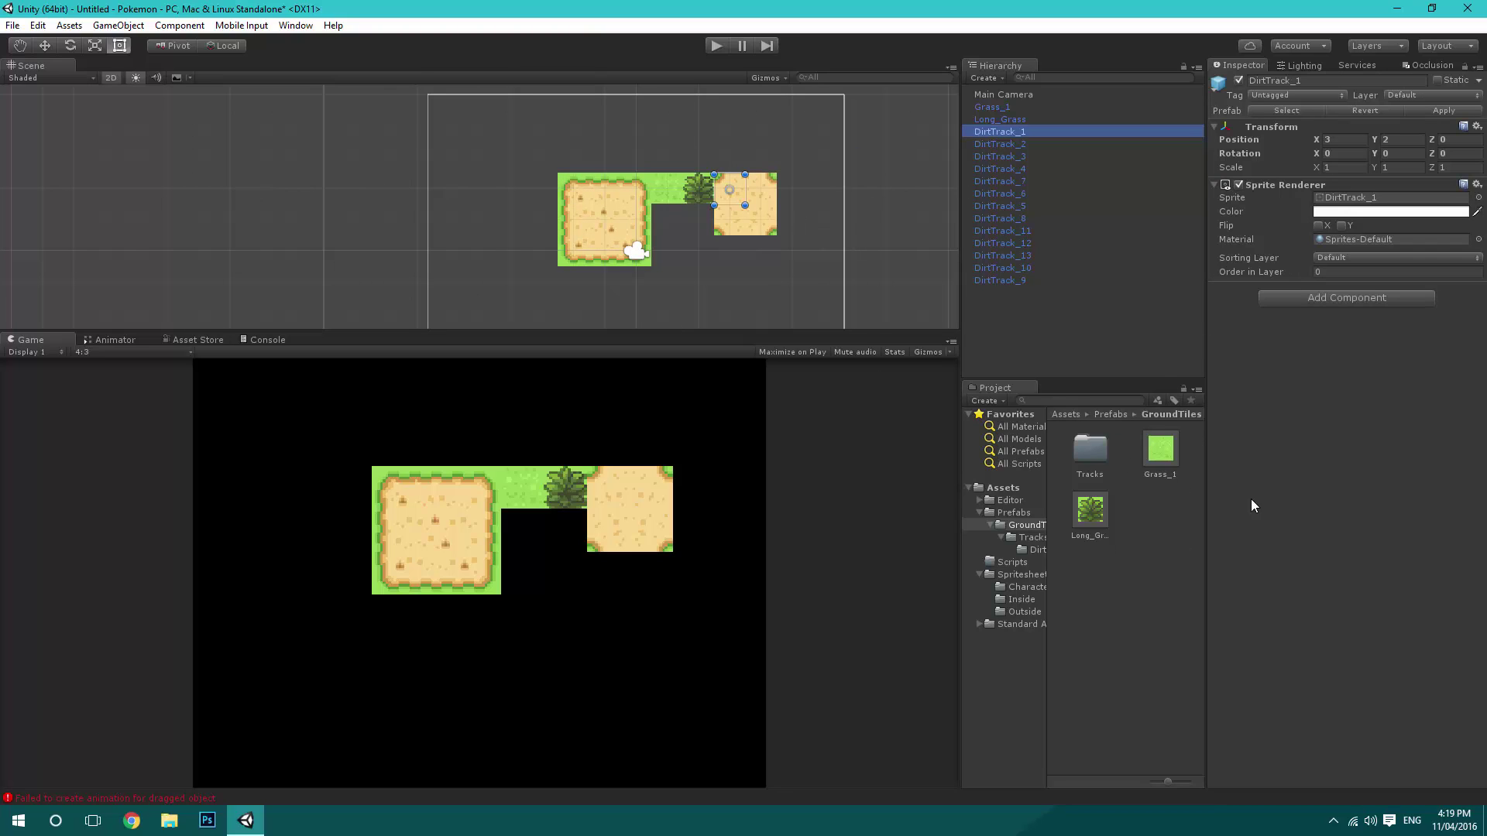
{"action": "scroll", "coordinate": [681, 205], "scroll_direction": "down", "scroll_amount": 1}
{"action": "scroll", "coordinate": [680, 199], "scroll_direction": "down", "scroll_amount": 2}
{"action": "scroll", "coordinate": [681, 200], "scroll_direction": "up", "scroll_amount": 3}
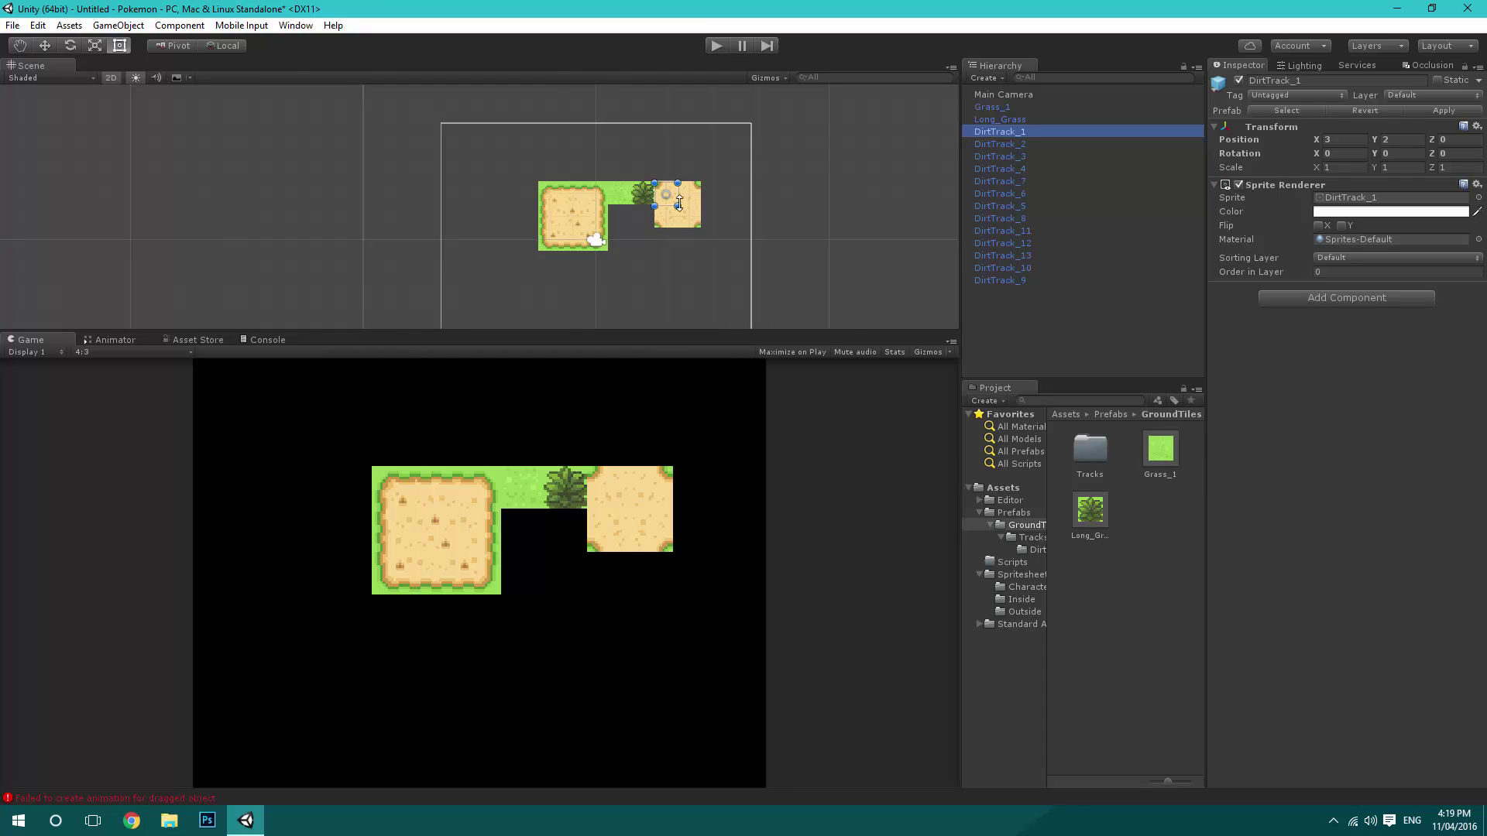
{"action": "left_click", "coordinate": [1007, 168], "text": "shift"}
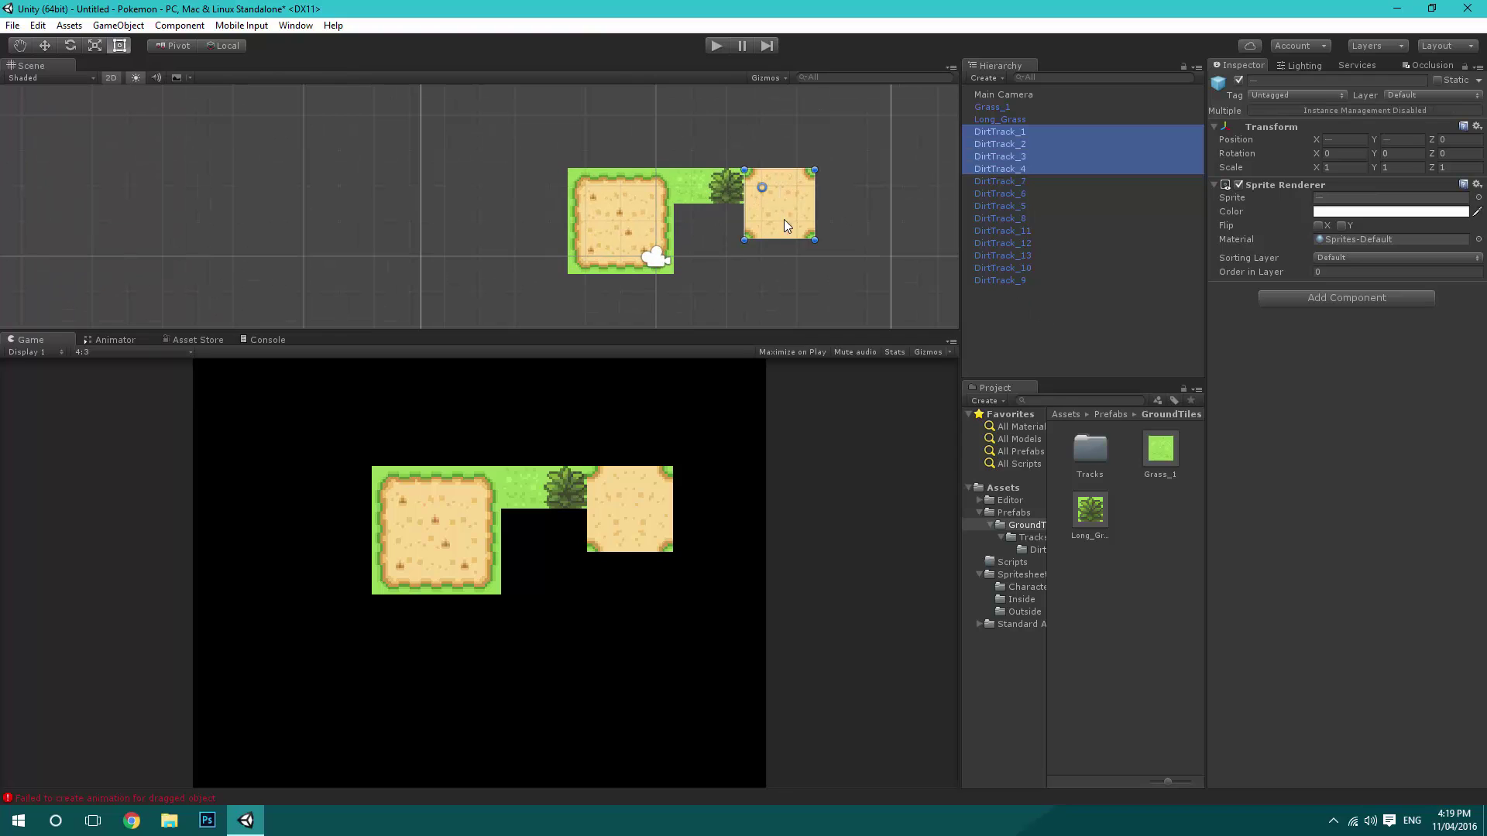
{"action": "left_click_drag", "start_coordinate": [778, 224], "coordinate": [829, 229]}
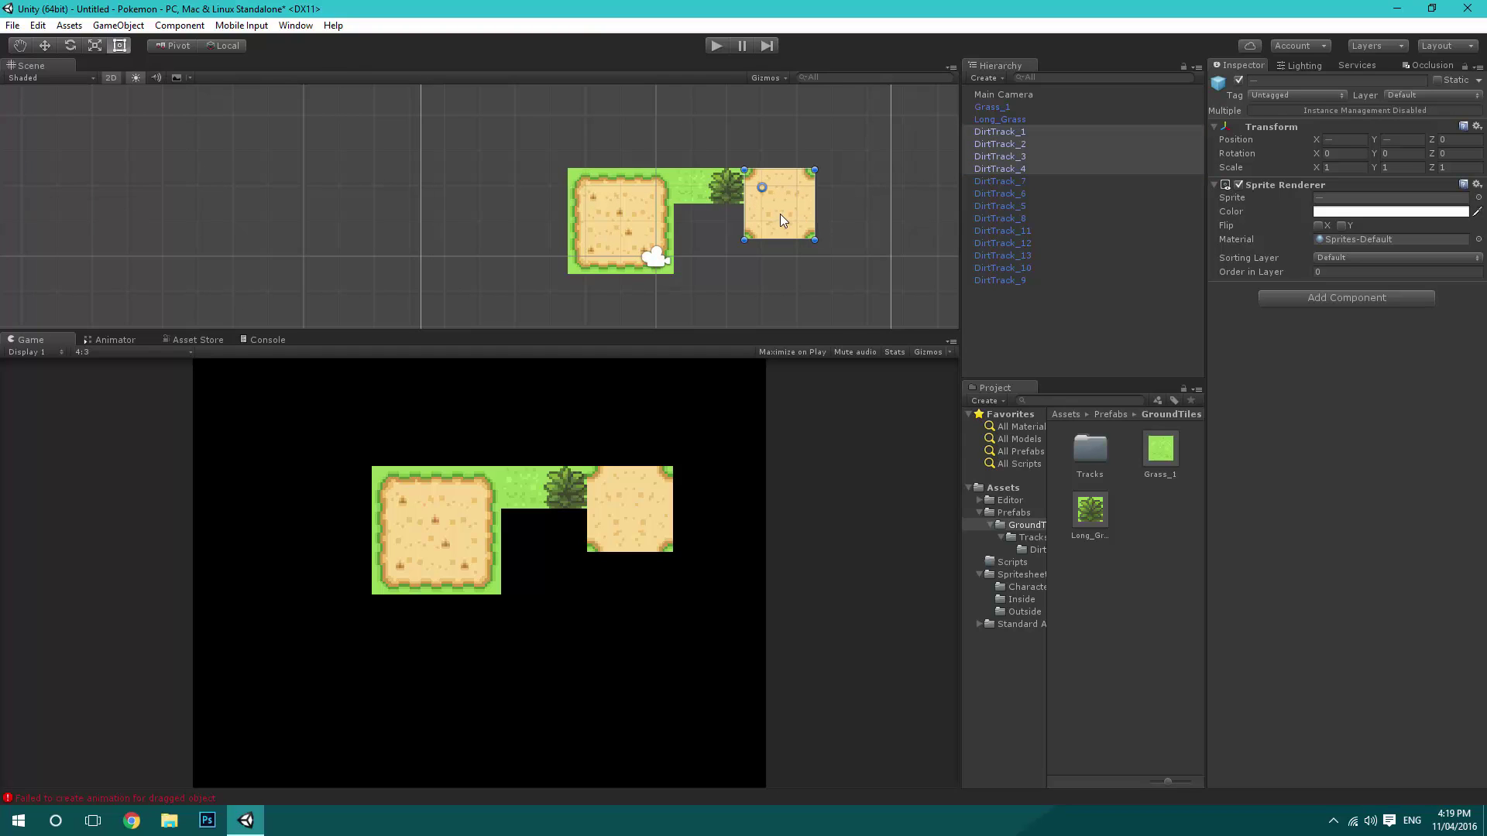
Move the DirtTrack_1 to DirtTrack_4 group across to the left of the grass, and the group from DirtTrack_7 to DirtTrack_9 farther left.
{"action": "left_click", "coordinate": [45, 45]}
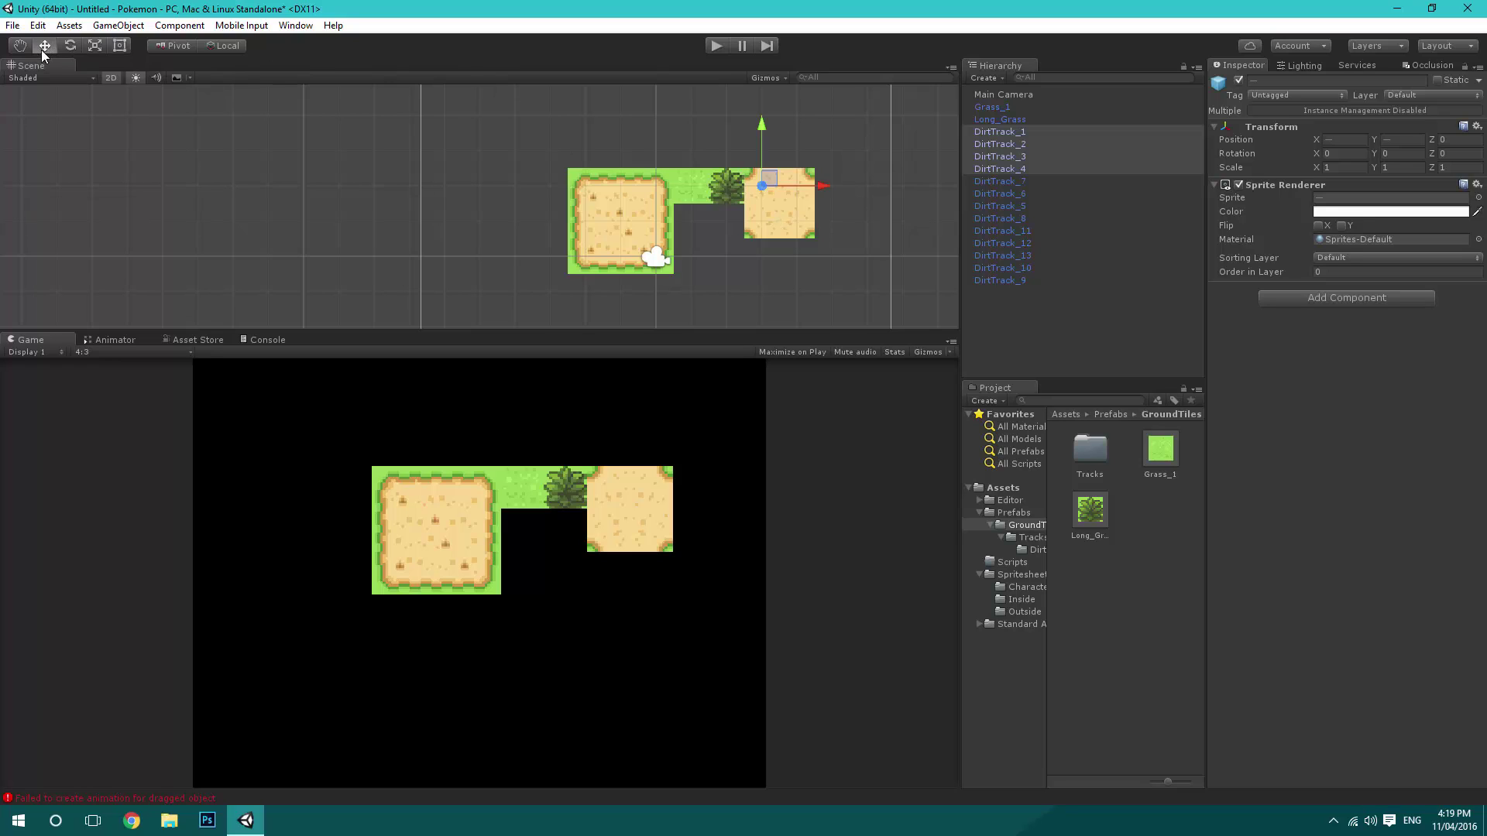
{"action": "left_click_drag", "start_coordinate": [801, 192], "coordinate": [511, 204]}
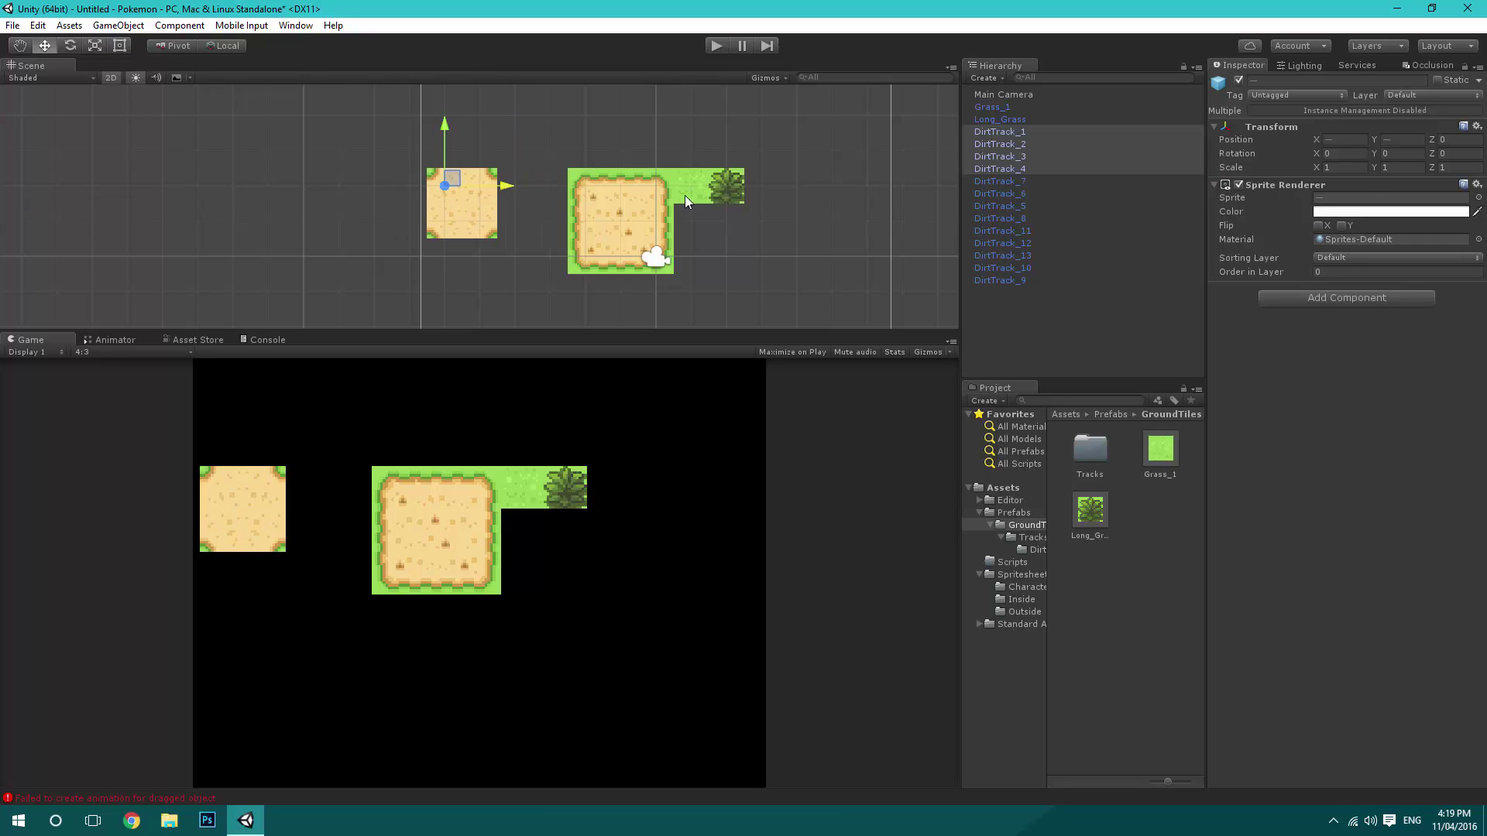
{"action": "left_click", "coordinate": [1015, 184]}
{"action": "left_click", "coordinate": [1011, 279], "text": "shift"}
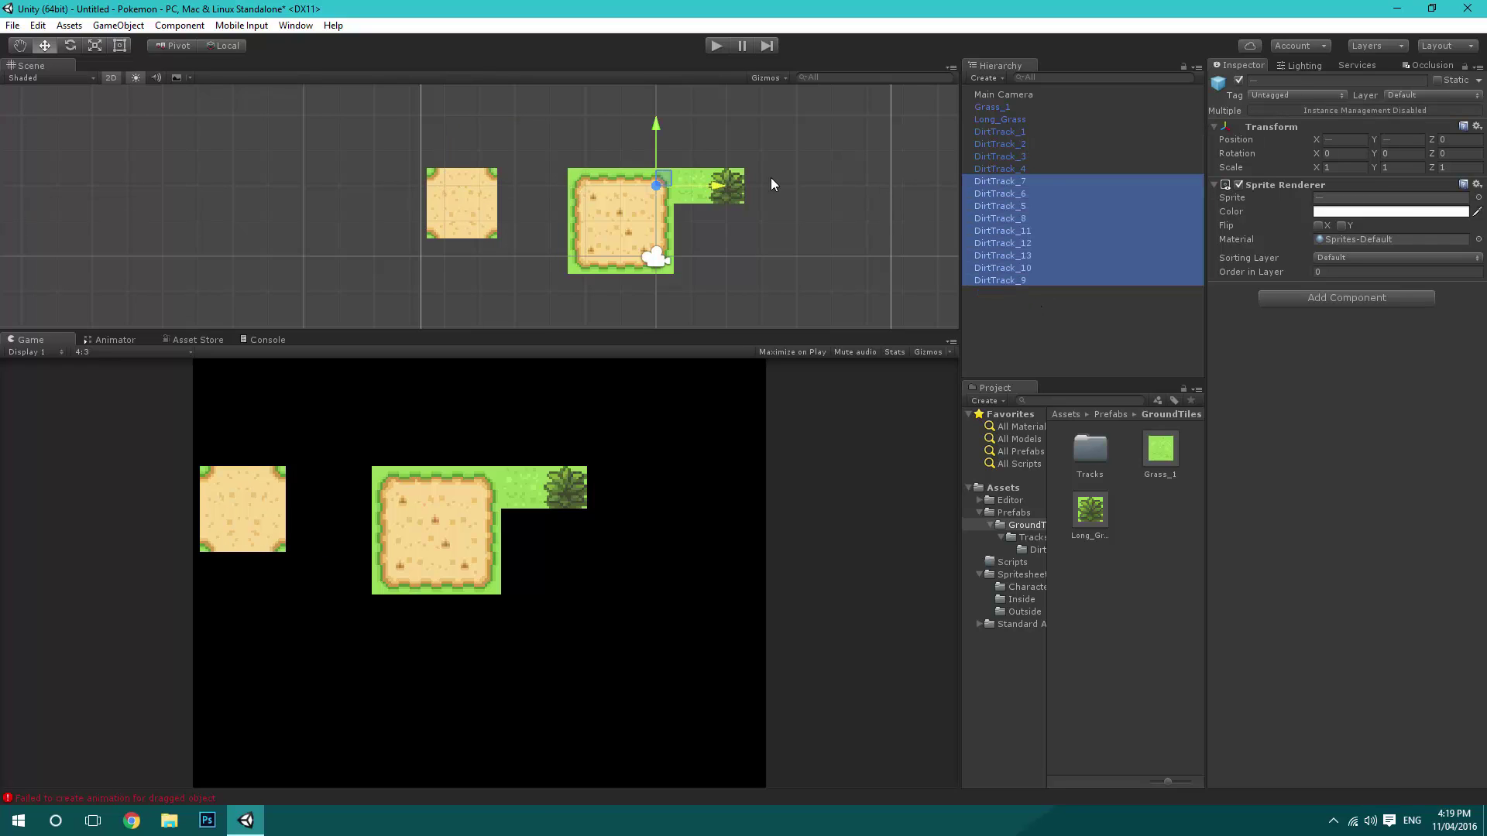
{"action": "left_click_drag", "start_coordinate": [709, 192], "coordinate": [333, 190]}
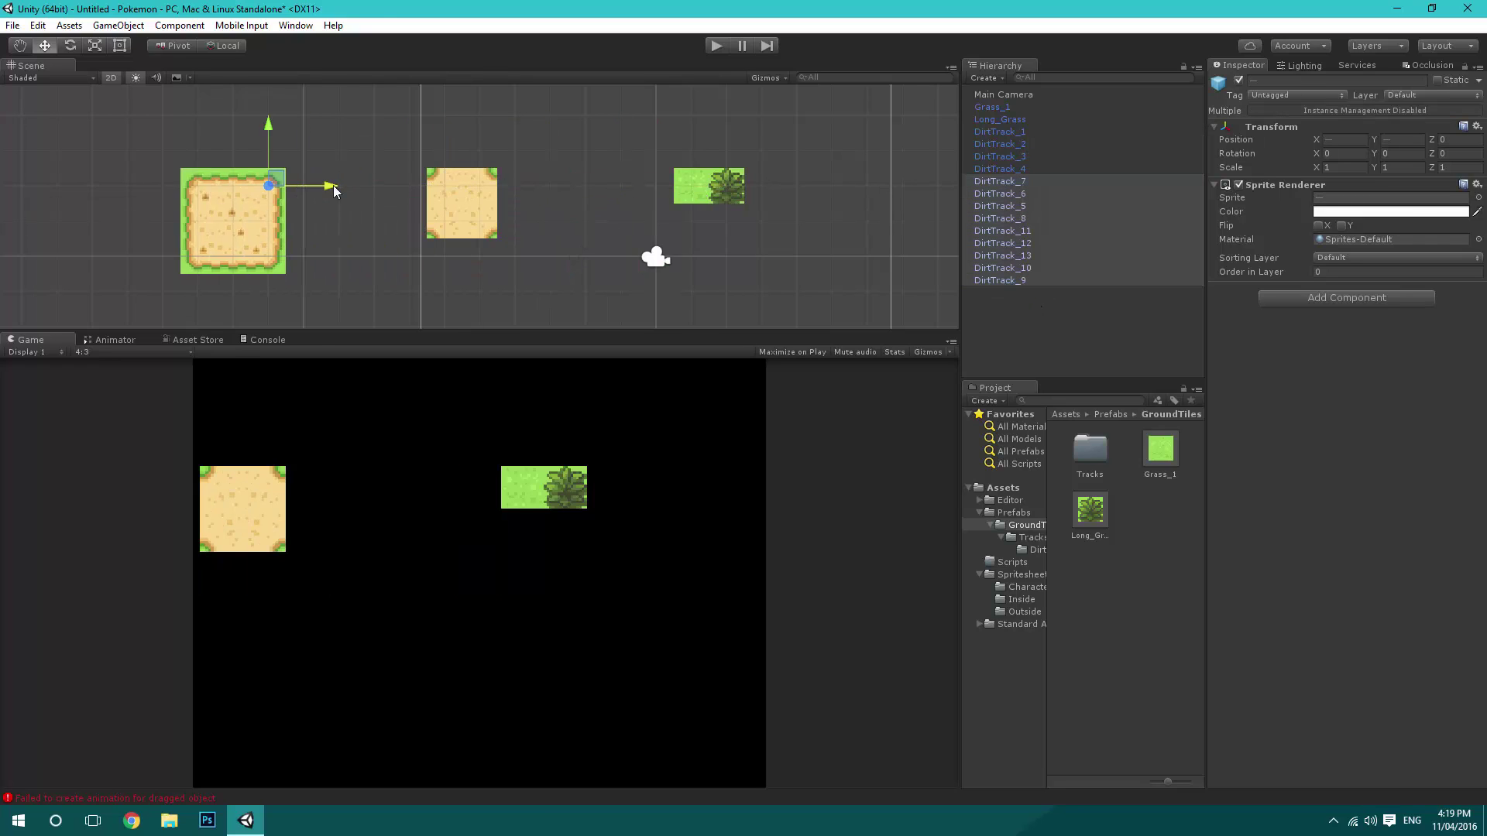
Move DirtTrack_1 through DirtTrack_4 left so the group sits directly beside the grass-bordered dirt patch.
{"action": "left_click", "coordinate": [480, 186]}
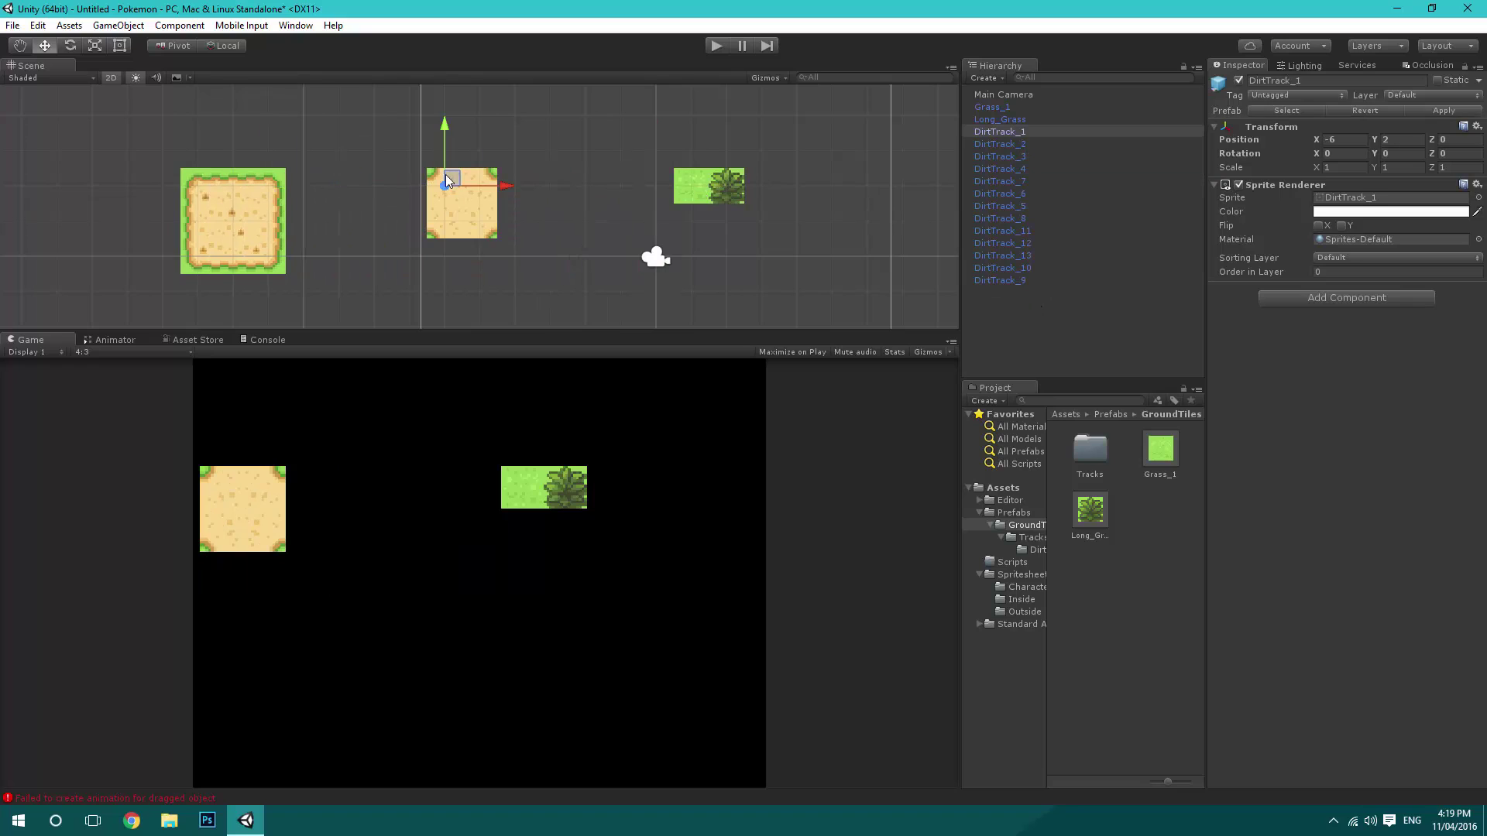
{"action": "left_click", "coordinate": [1006, 159], "text": "shift"}
{"action": "left_click", "coordinate": [992, 170], "text": "shift"}
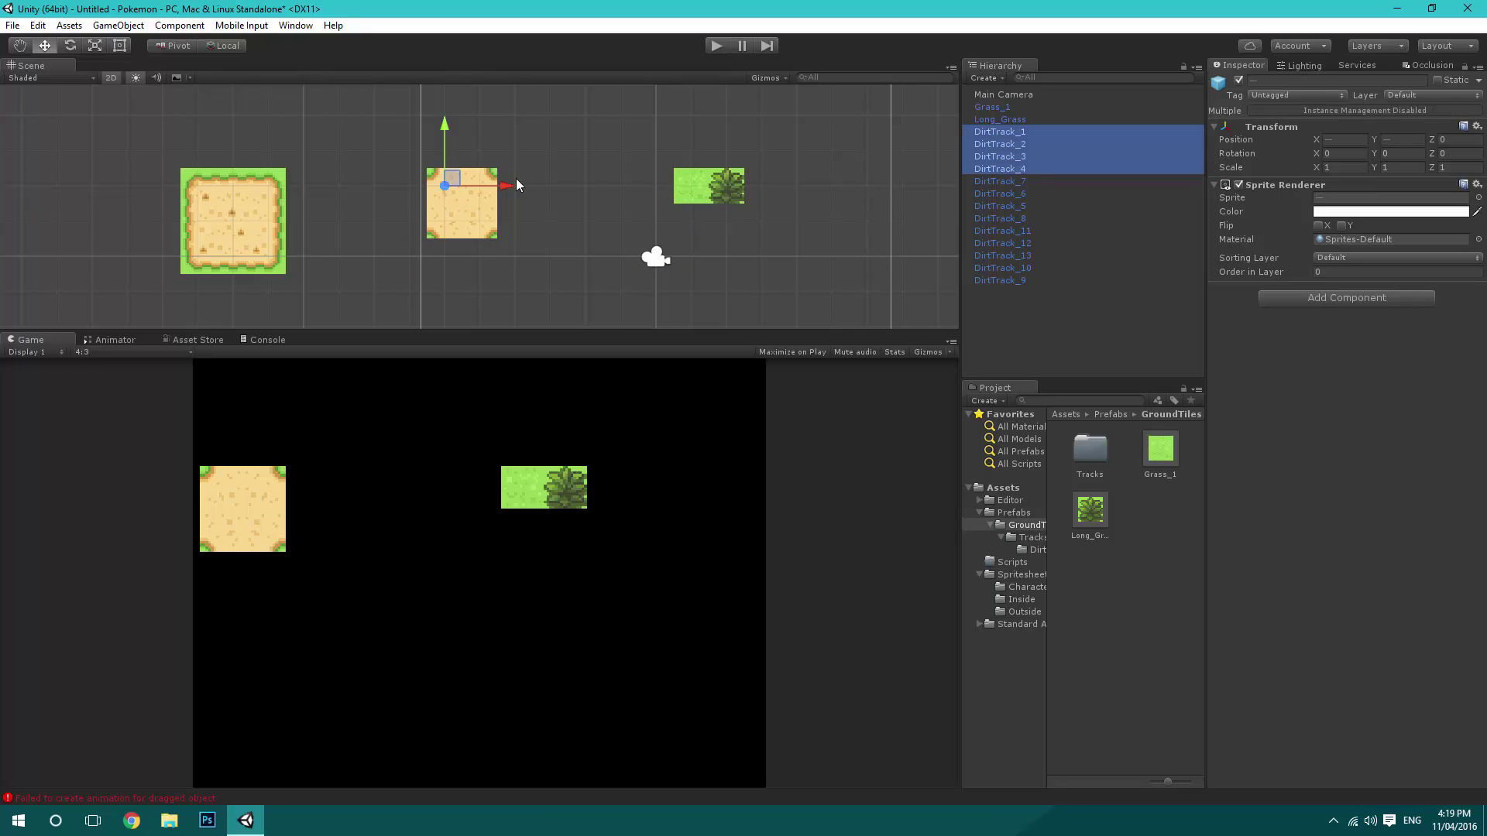
{"action": "left_click_drag", "start_coordinate": [499, 188], "coordinate": [358, 192]}
Duplicate the Grass_1 tile repeatedly and snap the copies one unit apart into a row extending left.
{"action": "left_click", "coordinate": [697, 186]}
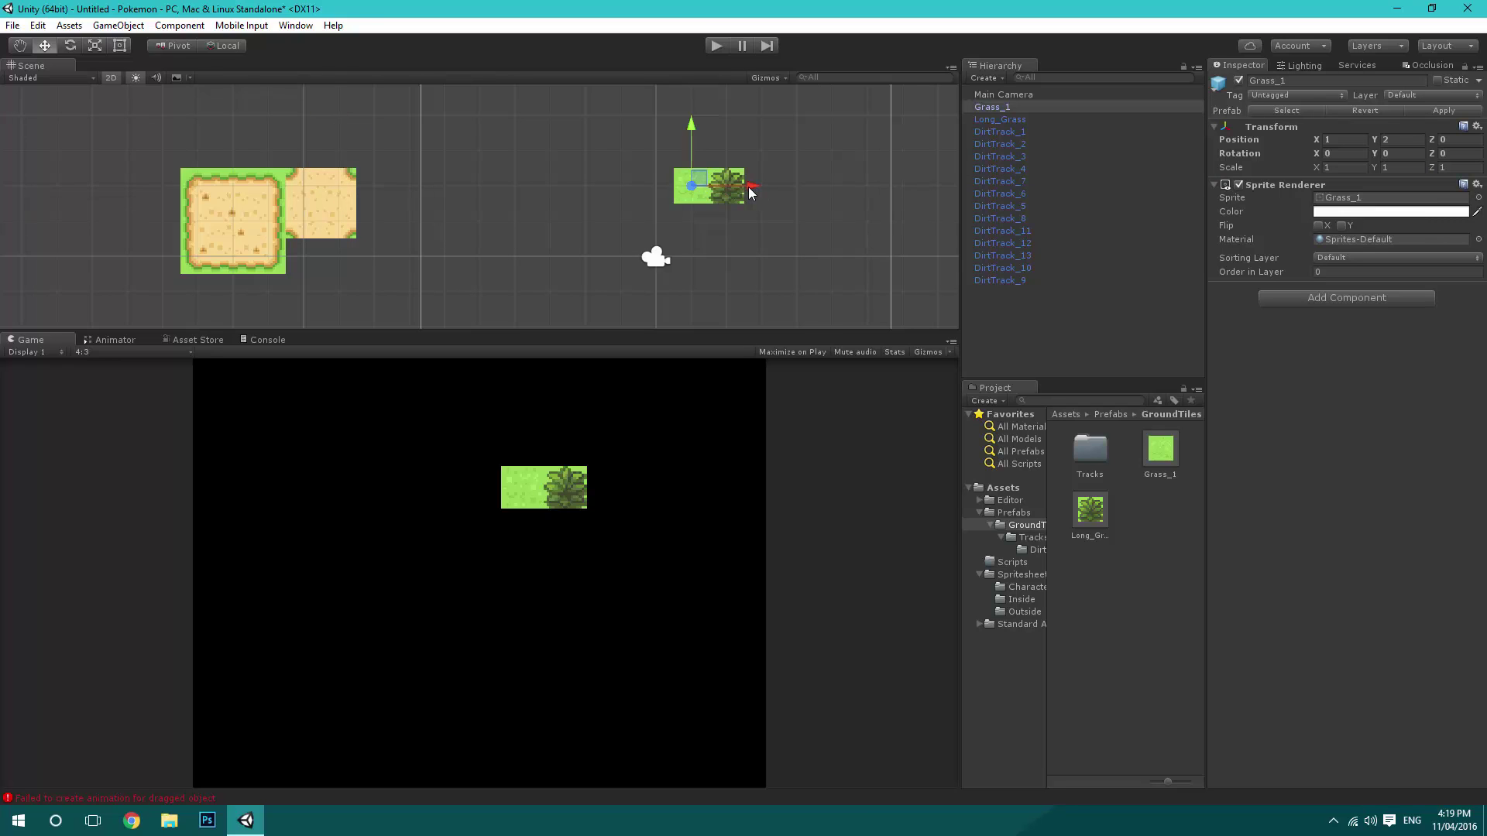
{"action": "key", "text": "ctrl+d"}
{"action": "left_click_drag", "start_coordinate": [751, 192], "coordinate": [653, 187], "text": "ctrl"}
{"action": "key", "text": "ctrl+d"}
{"action": "key", "text": "ctrl+d"}
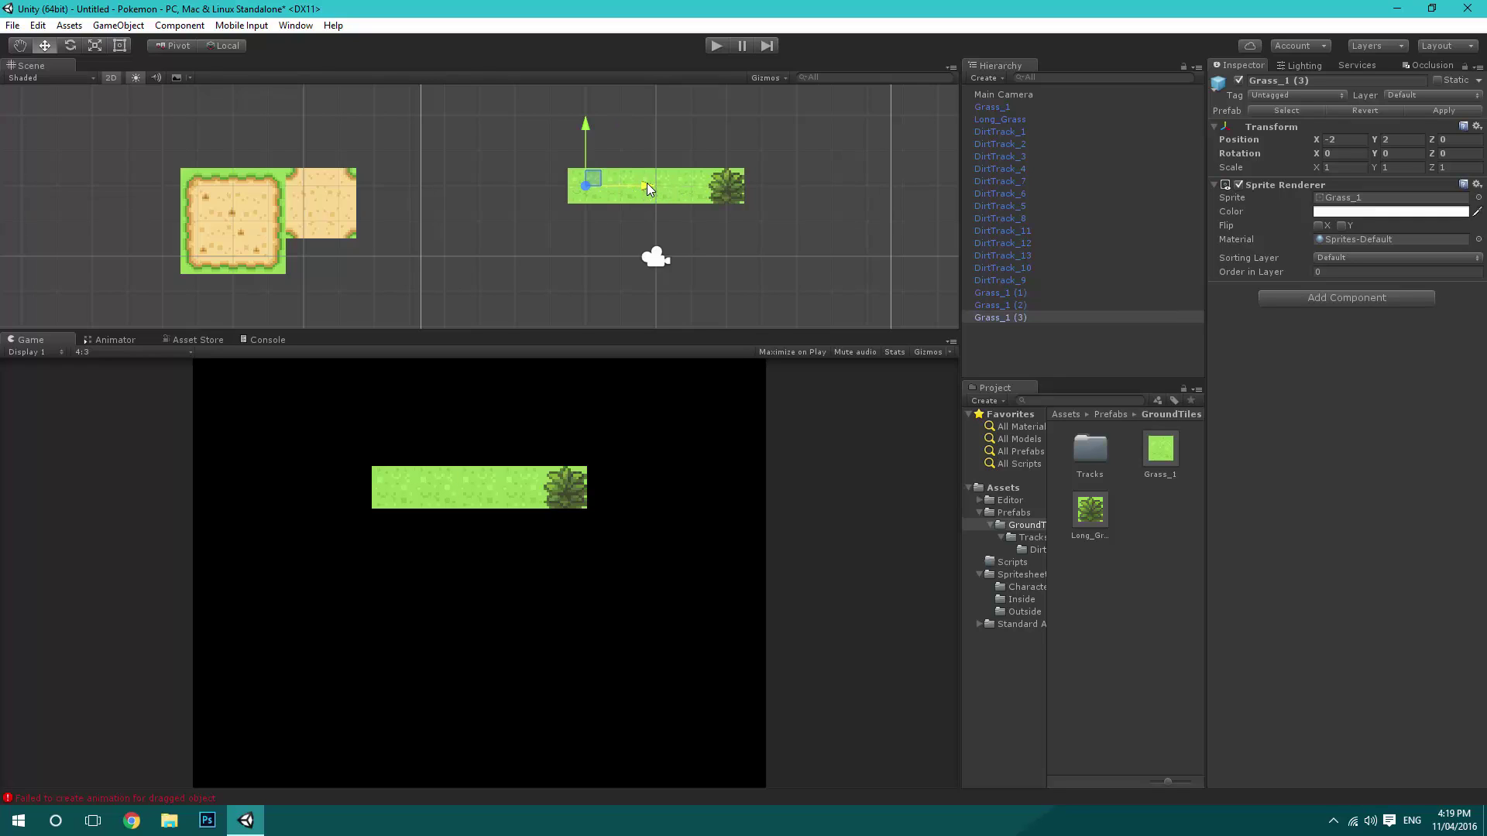
{"action": "key", "text": "ctrl+d"}
{"action": "left_click_drag", "start_coordinate": [647, 186], "coordinate": [573, 187], "text": "ctrl"}
{"action": "key", "text": "ctrl+d"}
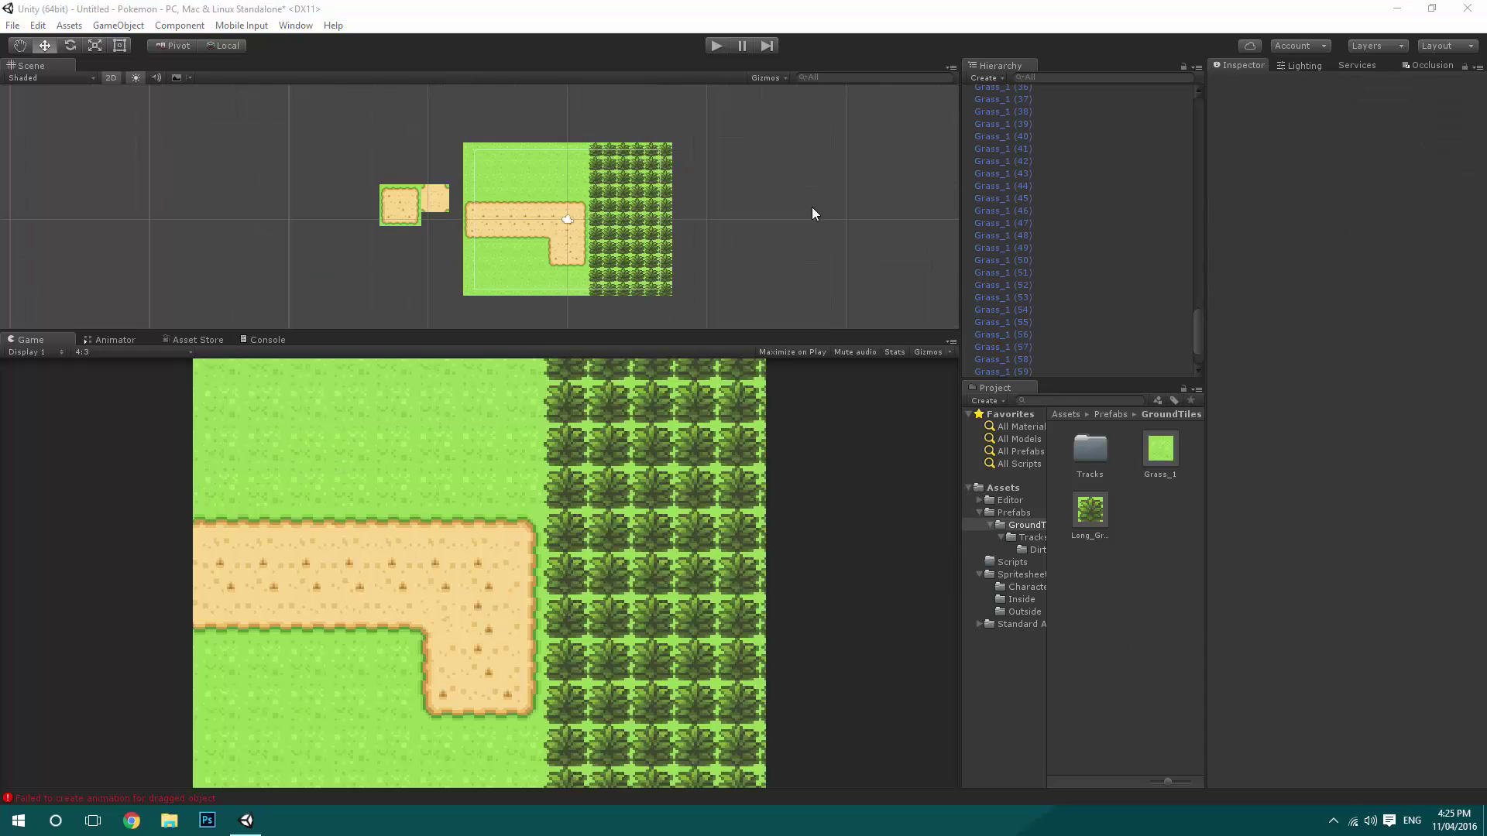
Set the Char spritesheet's import settings to 32 pixels per unit, Point (no filter) and Truecolor, and apply them.
{"action": "left_click", "coordinate": [1024, 589]}
{"action": "left_click", "coordinate": [1071, 453]}
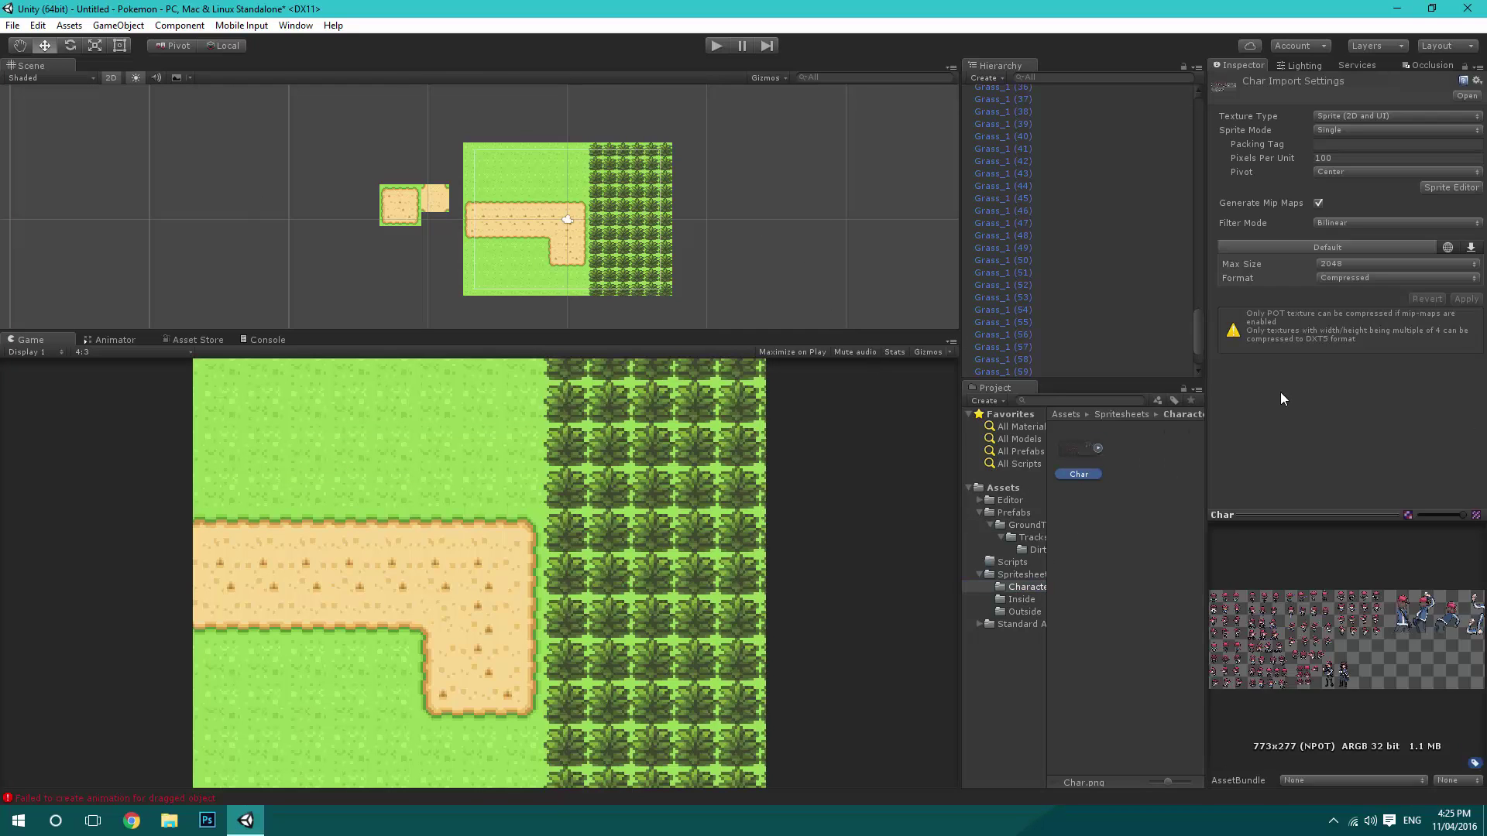
{"action": "left_click", "coordinate": [1342, 158]}
{"action": "type", "text": "32"}
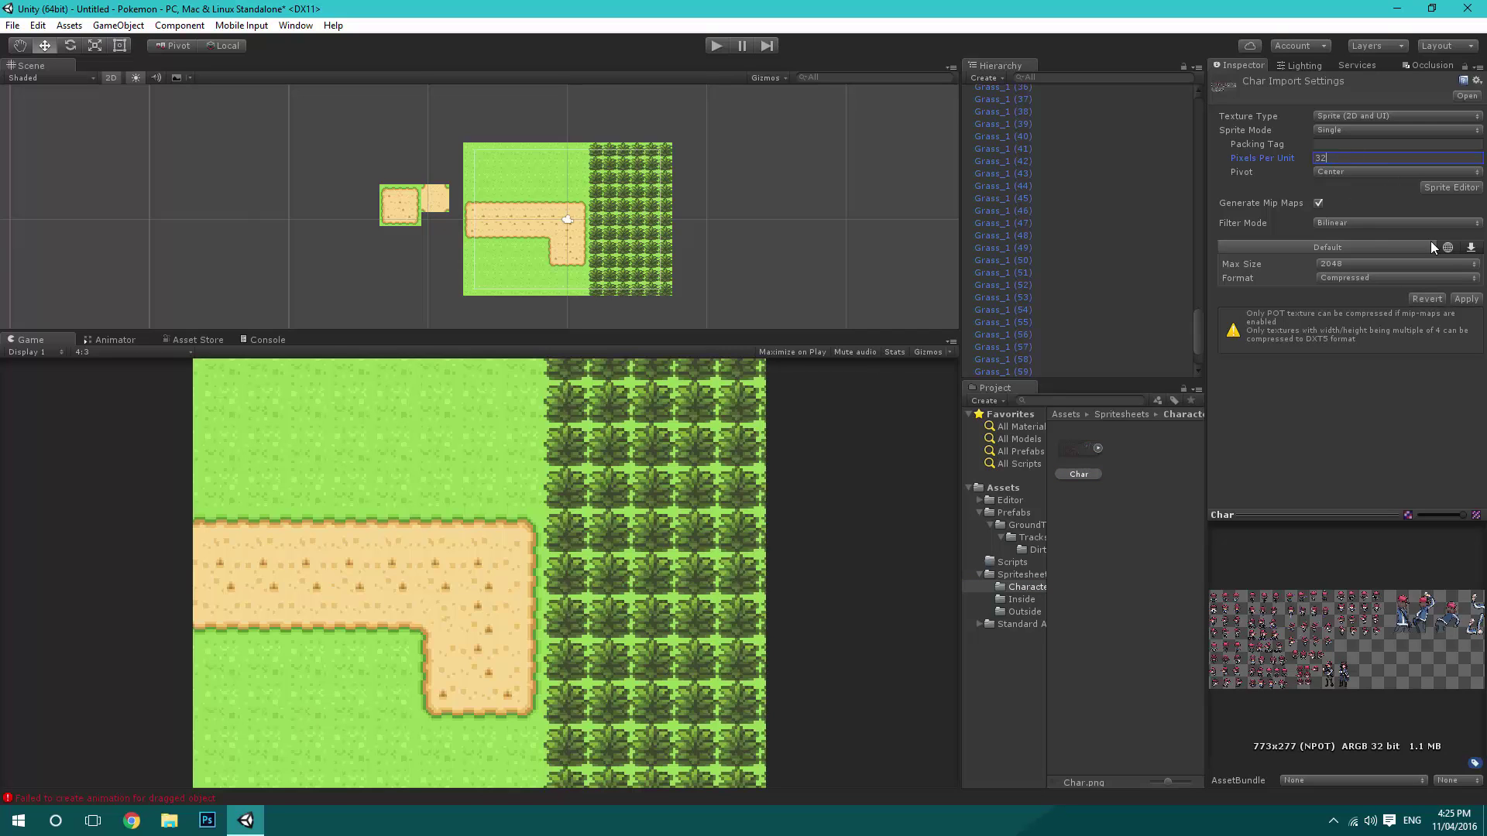
{"action": "left_click", "coordinate": [1343, 224]}
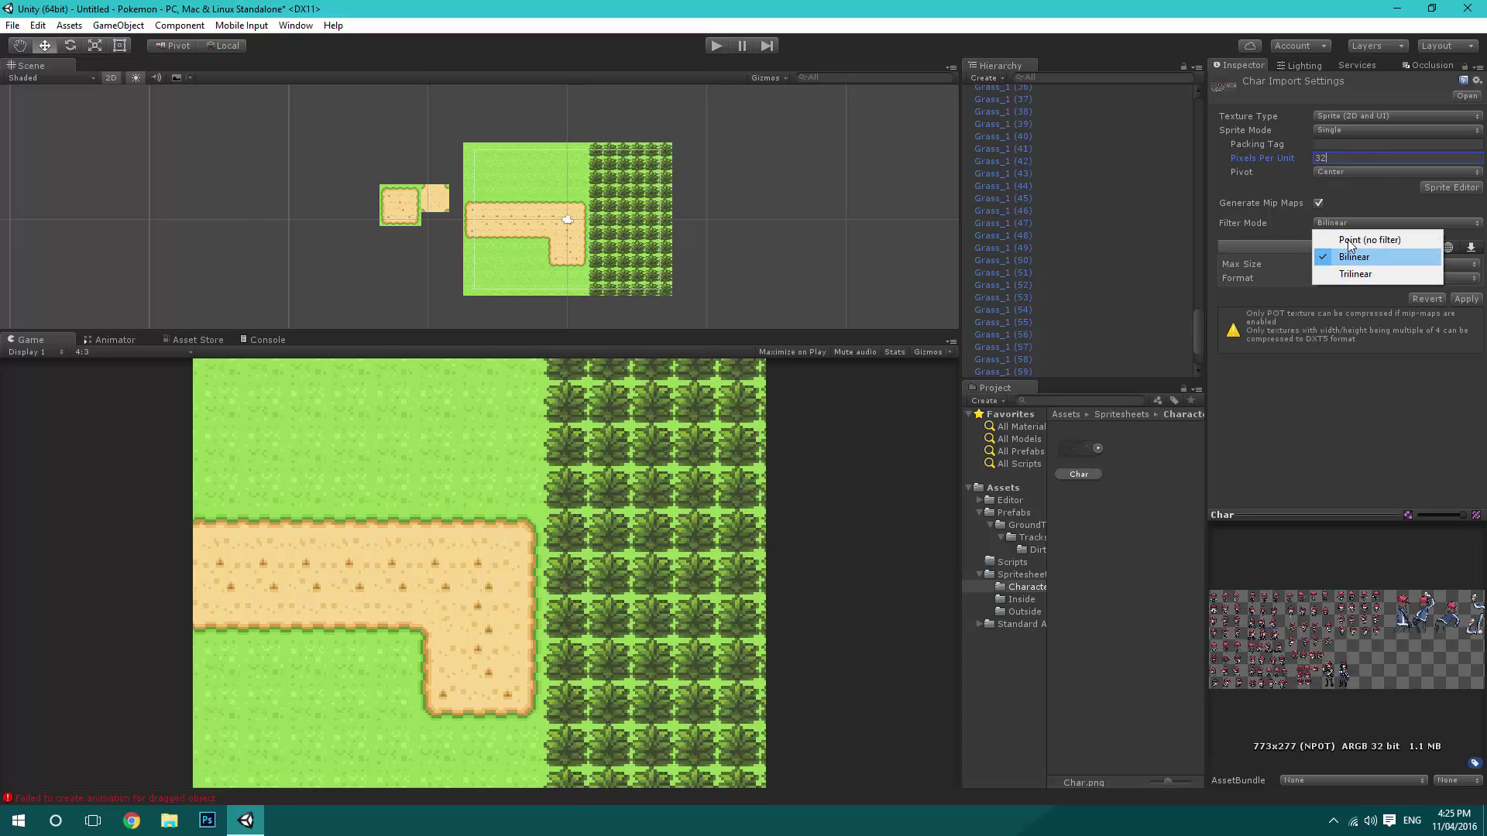
{"action": "left_click", "coordinate": [1351, 239]}
{"action": "left_click", "coordinate": [1364, 278]}
{"action": "left_click", "coordinate": [1361, 329]}
{"action": "left_click", "coordinate": [1464, 299]}
Set the indoor spritesheet's import settings to 16 pixels per unit, Point (no filter) and Truecolor format, and apply them.
{"action": "left_click", "coordinate": [1021, 600]}
{"action": "left_click", "coordinate": [1084, 451]}
{"action": "left_click", "coordinate": [1386, 163]}
{"action": "type", "text": "16"}
{"action": "left_click", "coordinate": [1362, 223]}
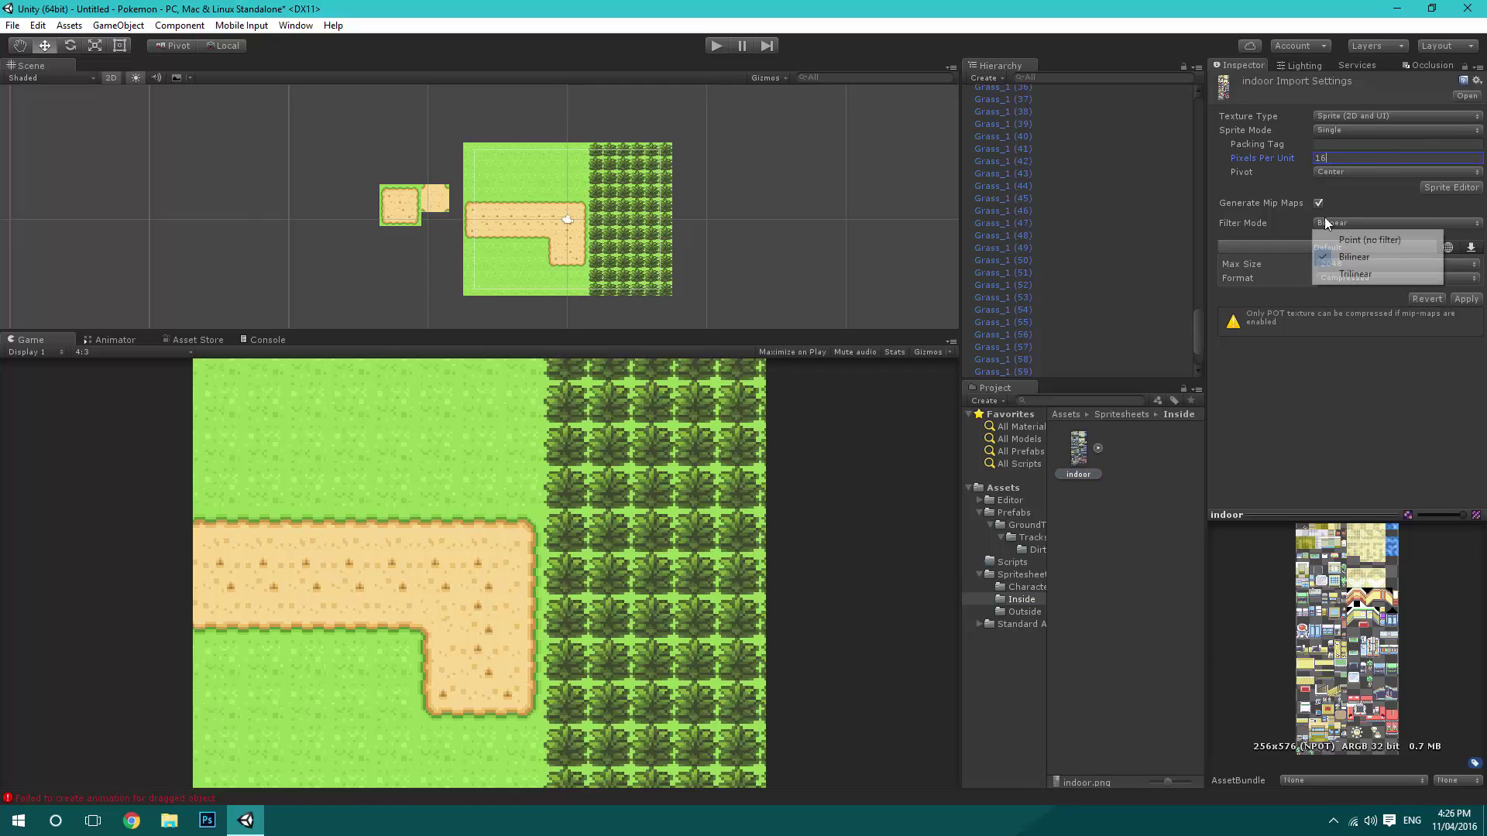
{"action": "left_click", "coordinate": [1363, 239]}
{"action": "left_click", "coordinate": [1351, 280]}
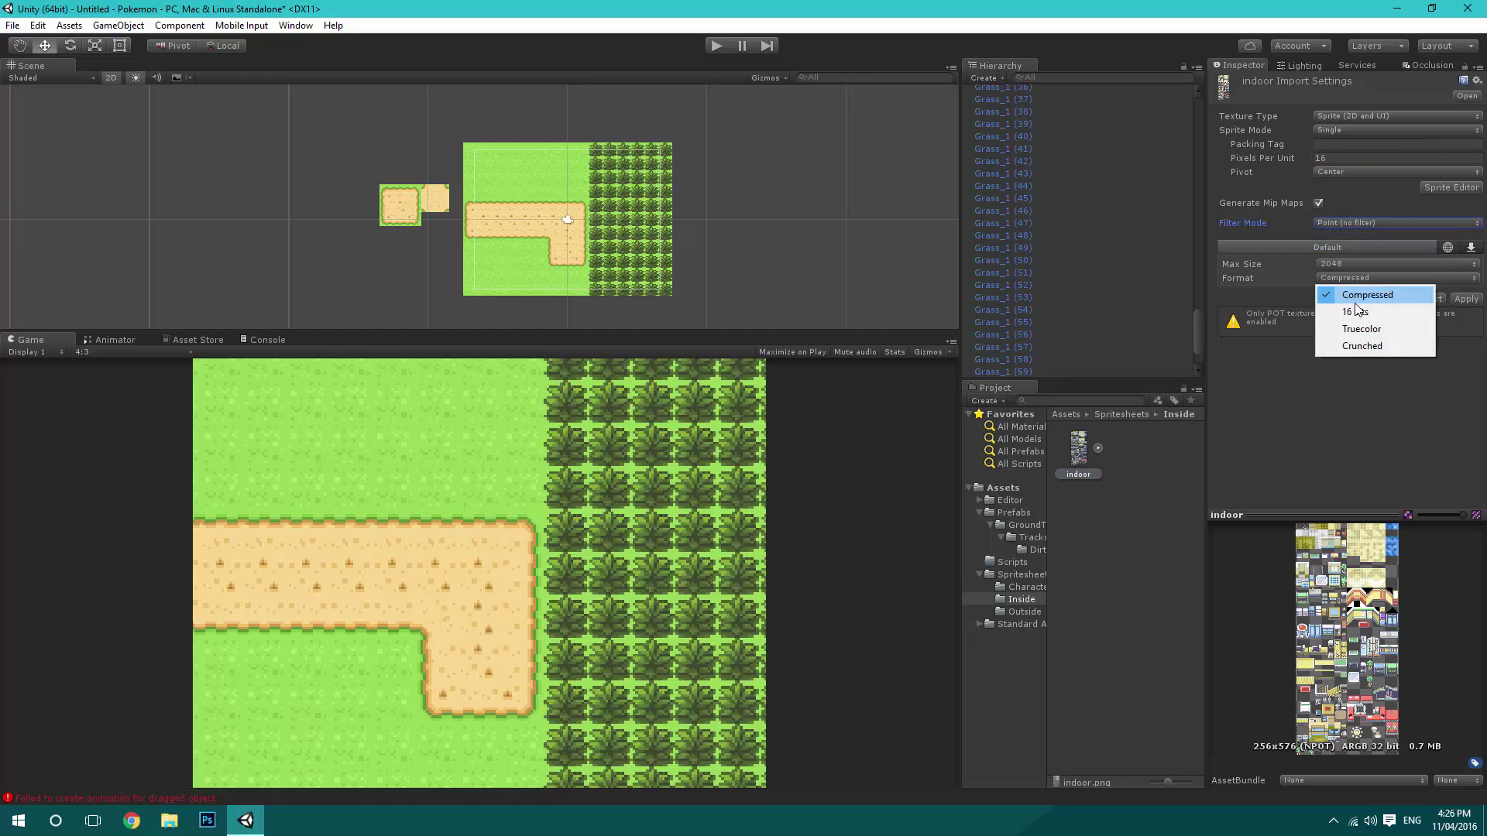
{"action": "left_click", "coordinate": [1375, 328]}
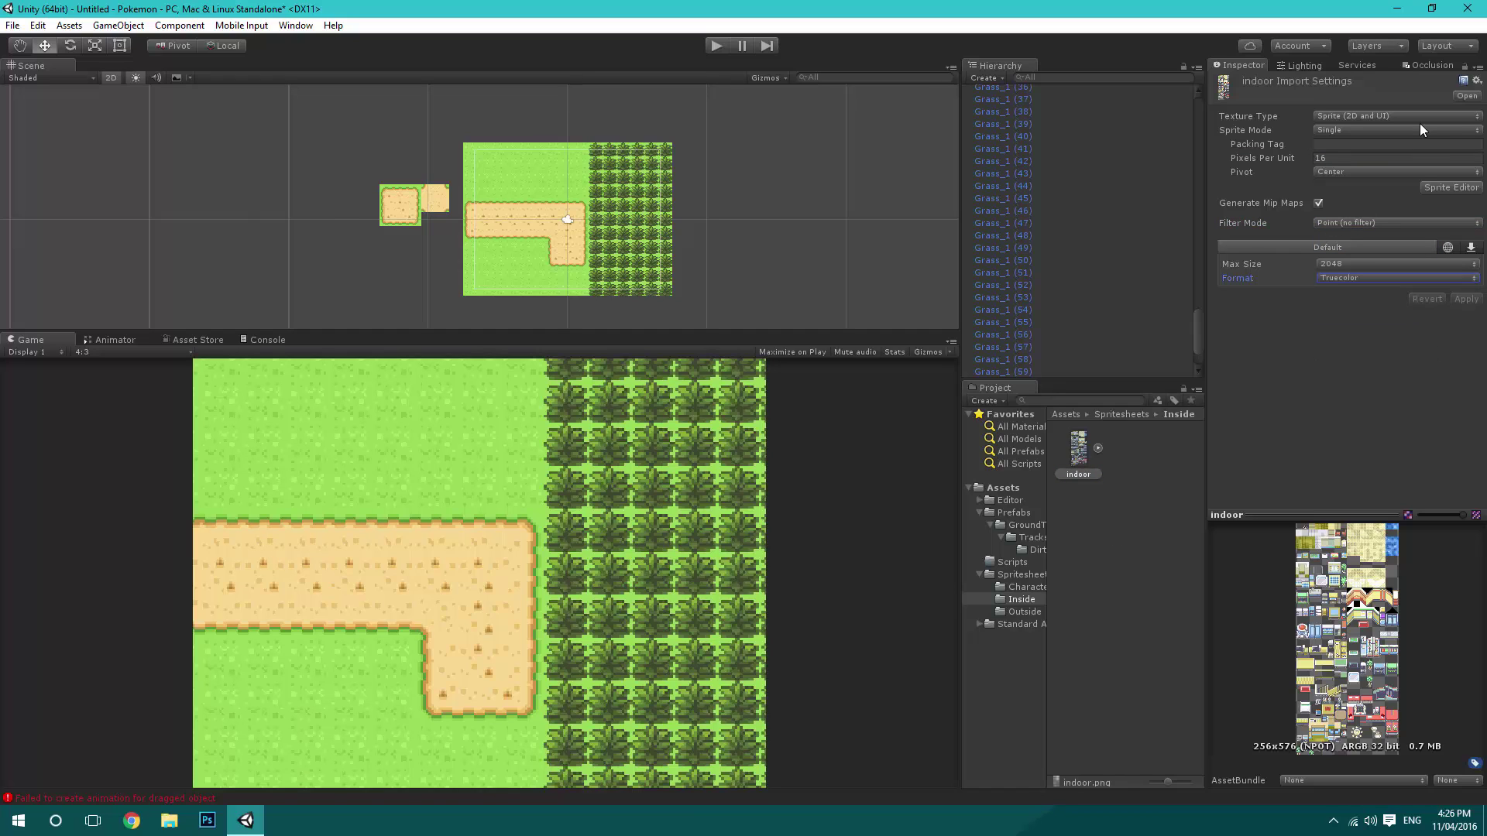
Change the indoor spritesheet's sprite mode to Multiple and open it in the Sprite Editor, applying the import settings.
{"action": "left_click", "coordinate": [1456, 186]}
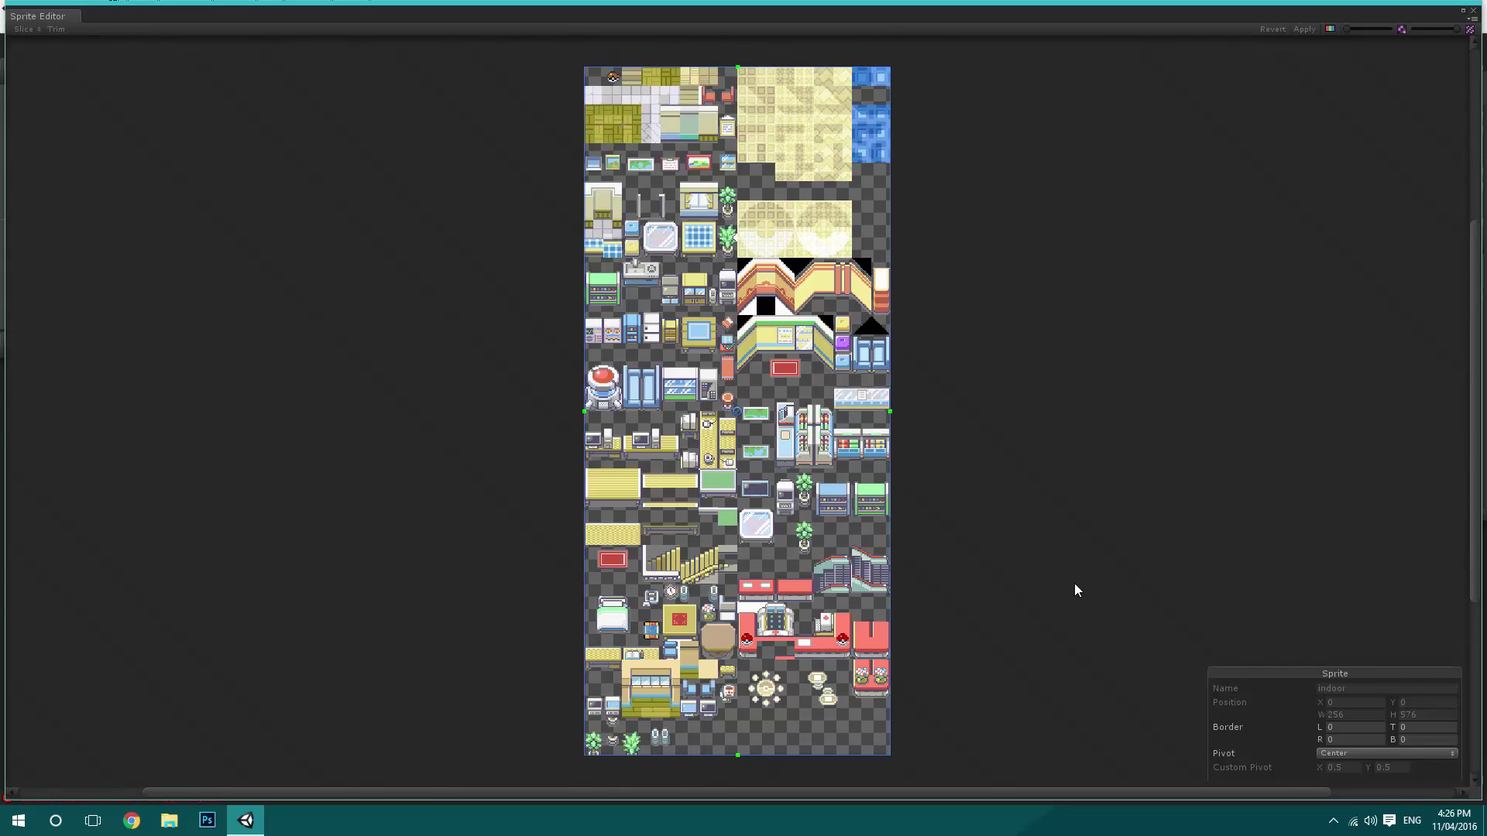
{"action": "left_click", "coordinate": [1472, 12]}
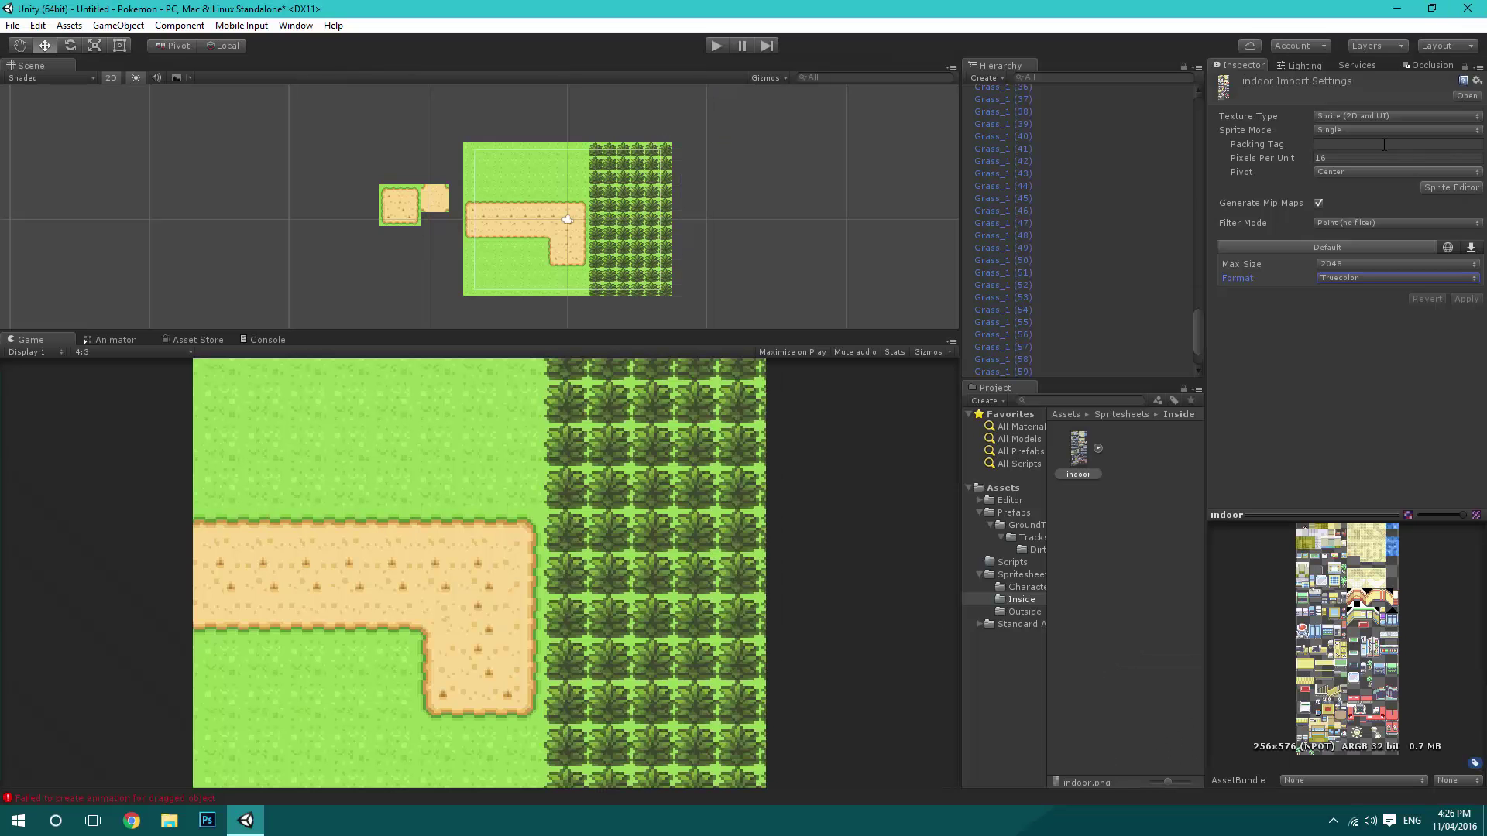
{"action": "left_click", "coordinate": [1366, 131]}
{"action": "left_click", "coordinate": [1362, 164]}
{"action": "left_click", "coordinate": [1445, 174]}
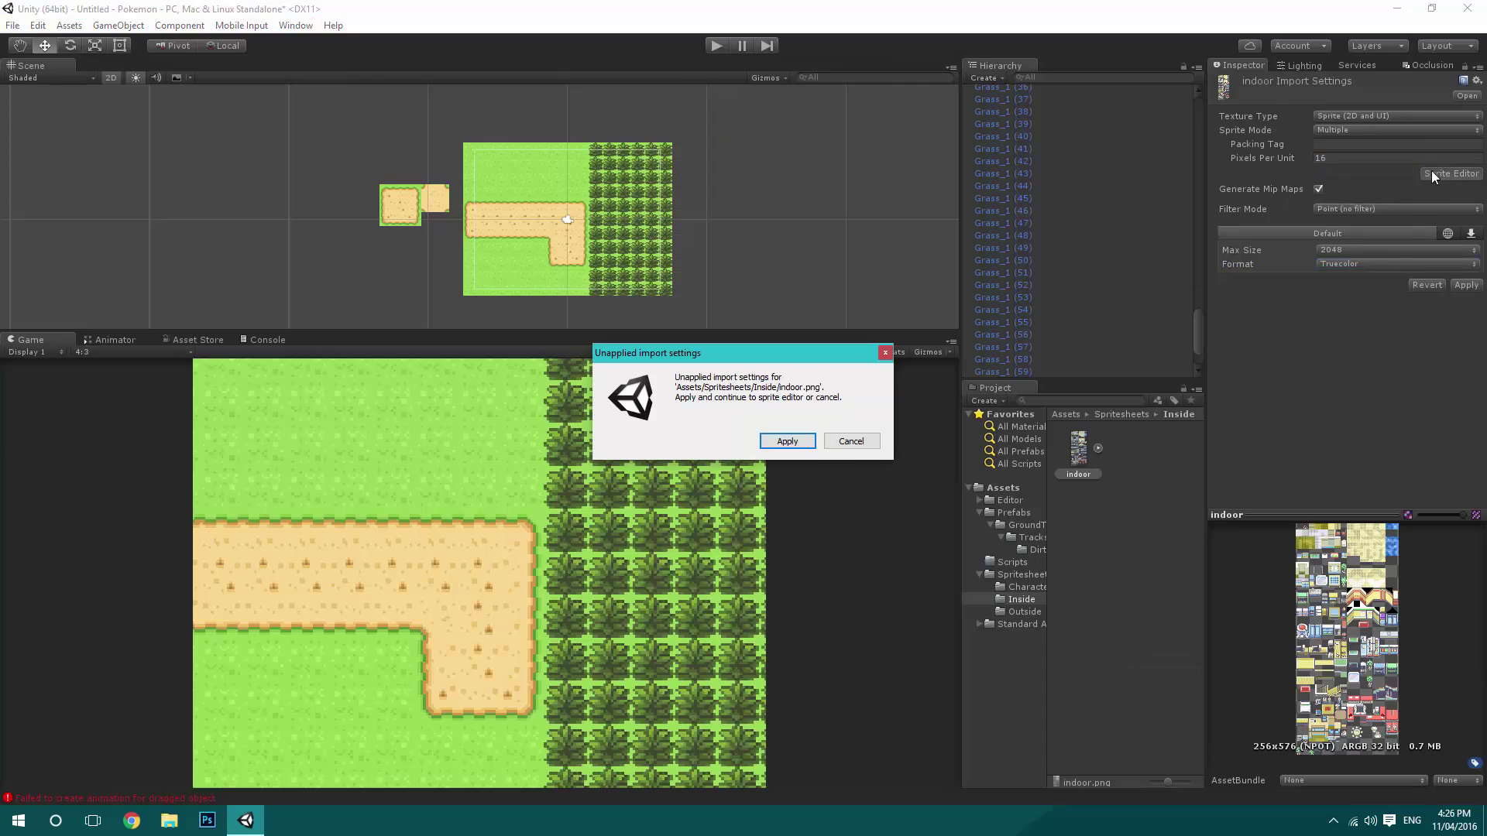
{"action": "left_click", "coordinate": [788, 442]}
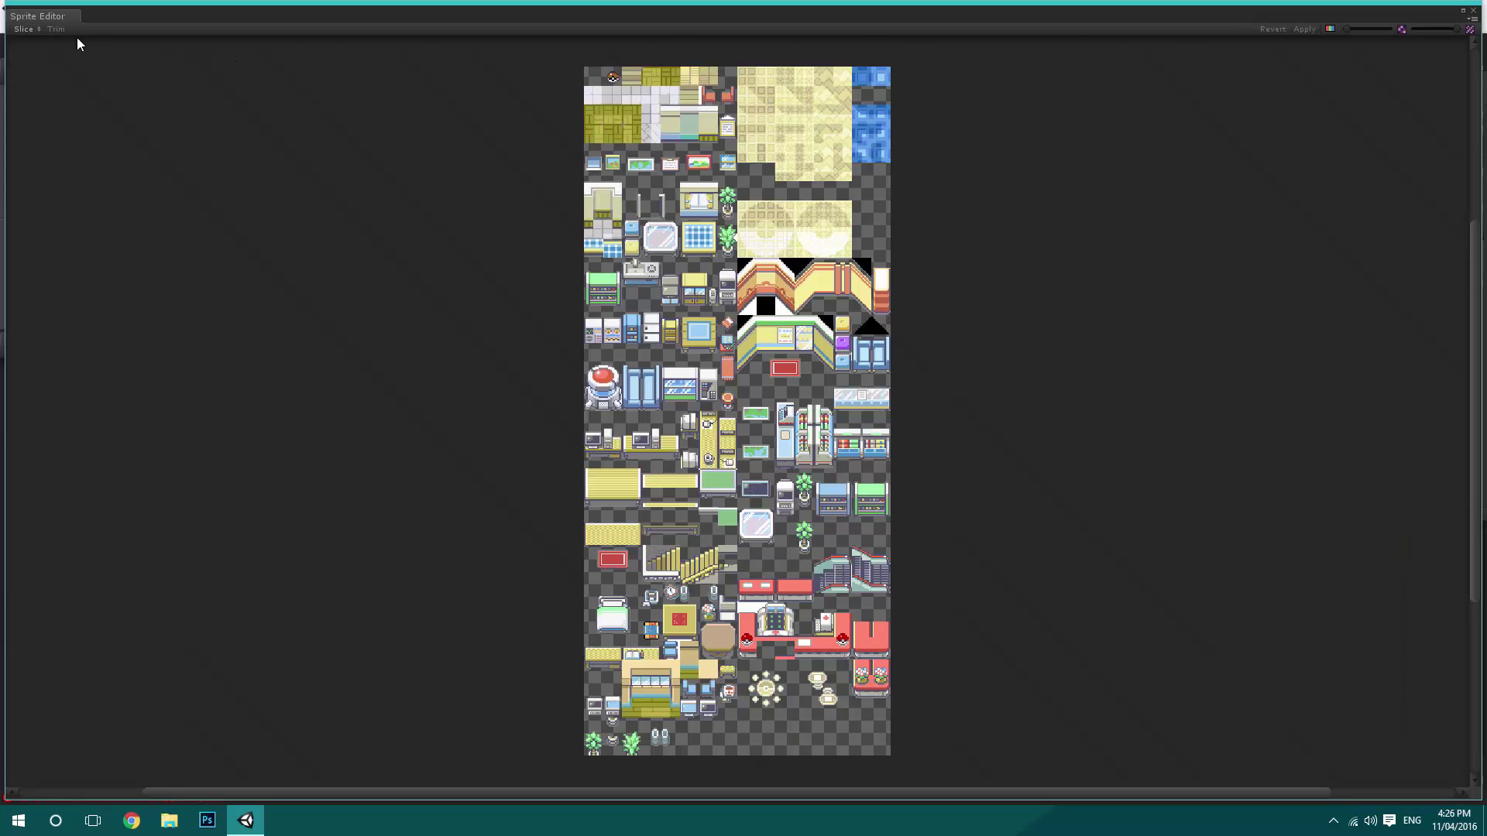
Slice the indoor spritesheet with Grid By Cell Size at 16 by 16 pixels and apply the slices on closing the editor.
{"action": "left_click", "coordinate": [40, 31]}
{"action": "left_click", "coordinate": [122, 45]}
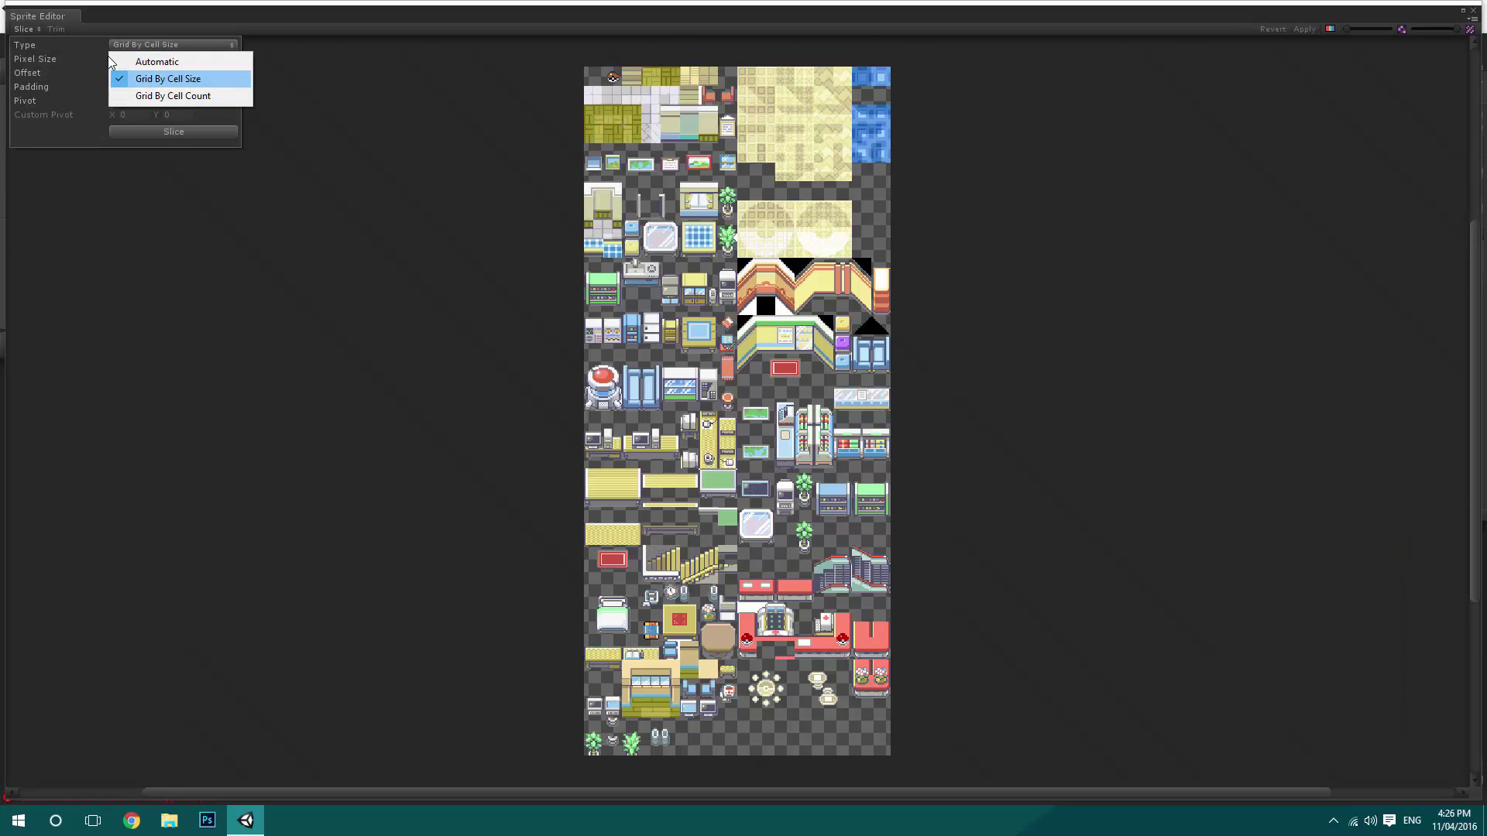
{"action": "left_click", "coordinate": [128, 75]}
{"action": "left_click", "coordinate": [170, 133]}
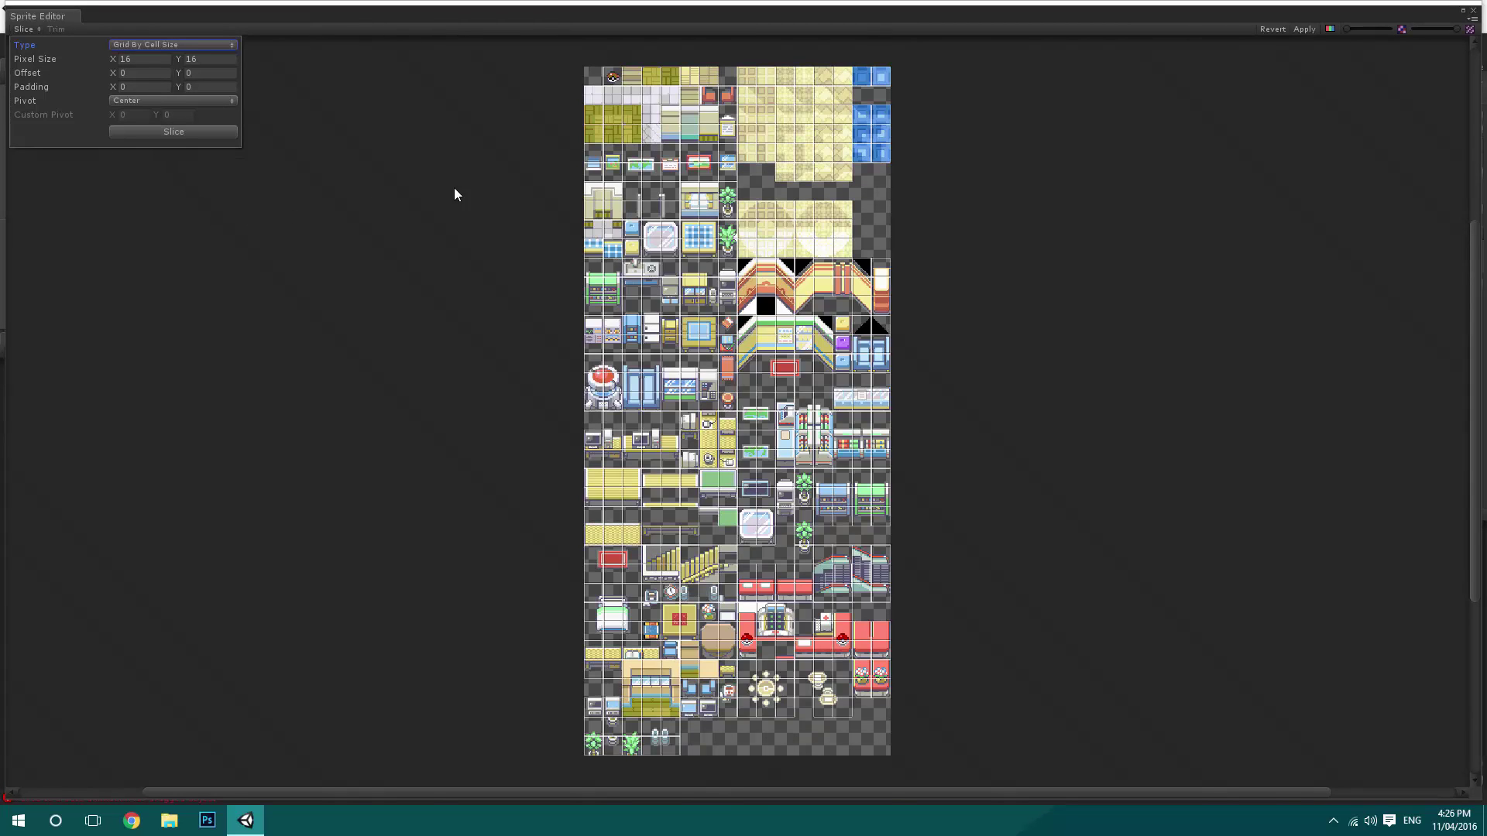
{"action": "left_click", "coordinate": [183, 206]}
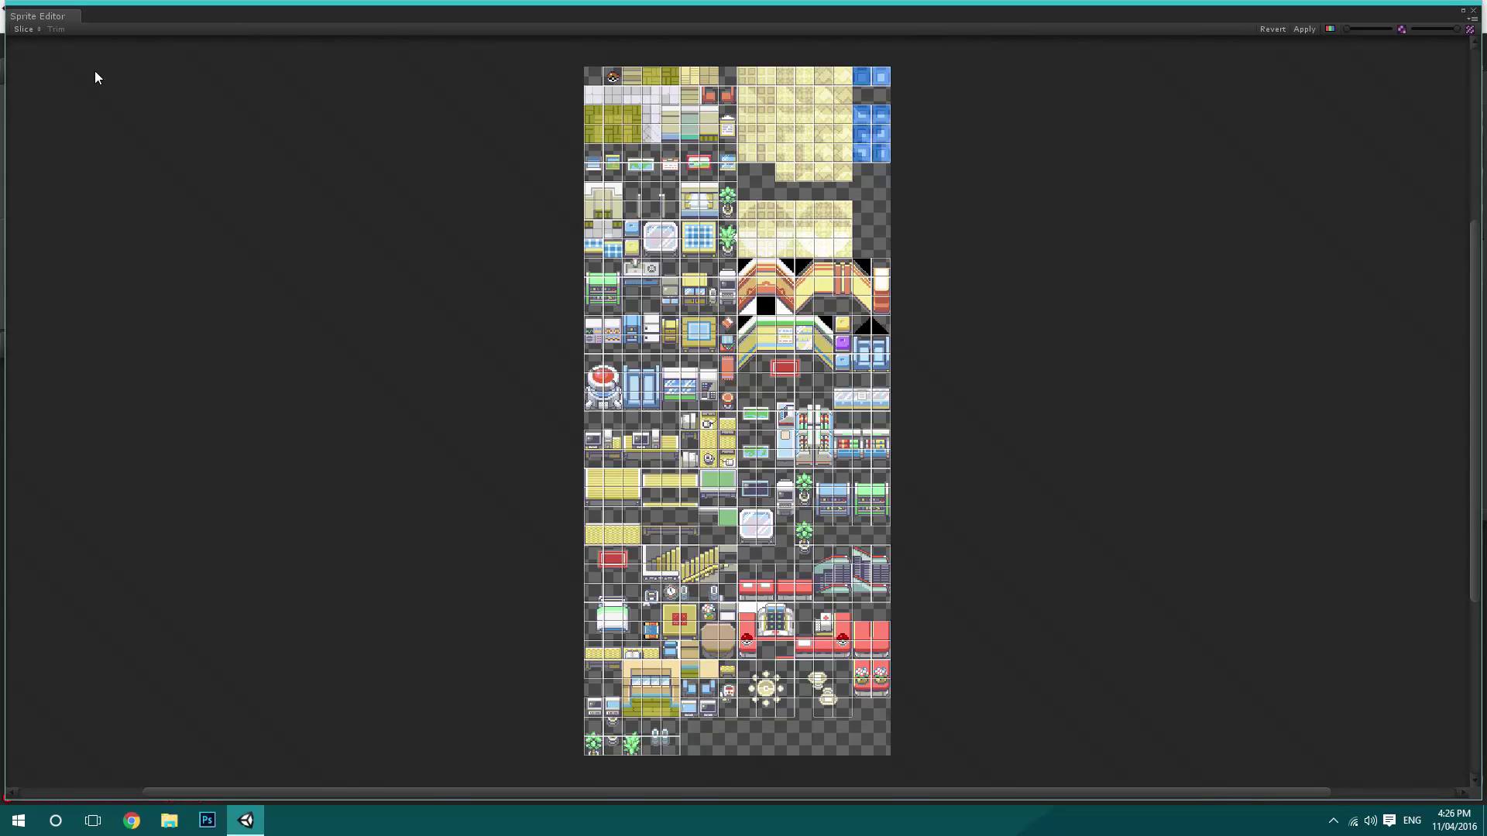
{"action": "left_click", "coordinate": [1473, 10]}
{"action": "left_click", "coordinate": [787, 440]}
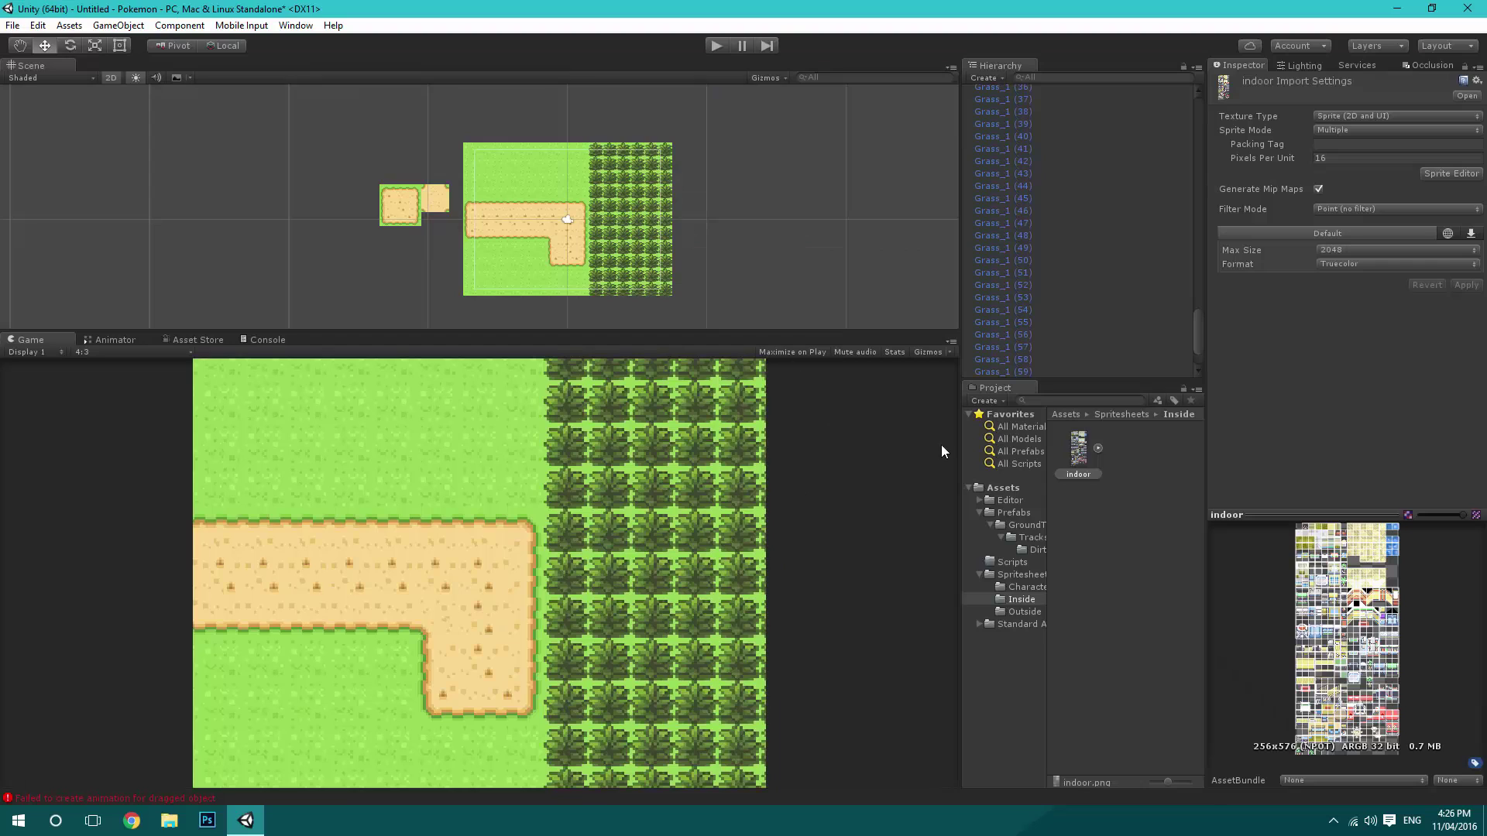
Set the Char spritesheet's sprite mode to Multiple and apply the change.
{"action": "left_click", "coordinate": [1016, 587]}
{"action": "left_click", "coordinate": [1078, 449]}
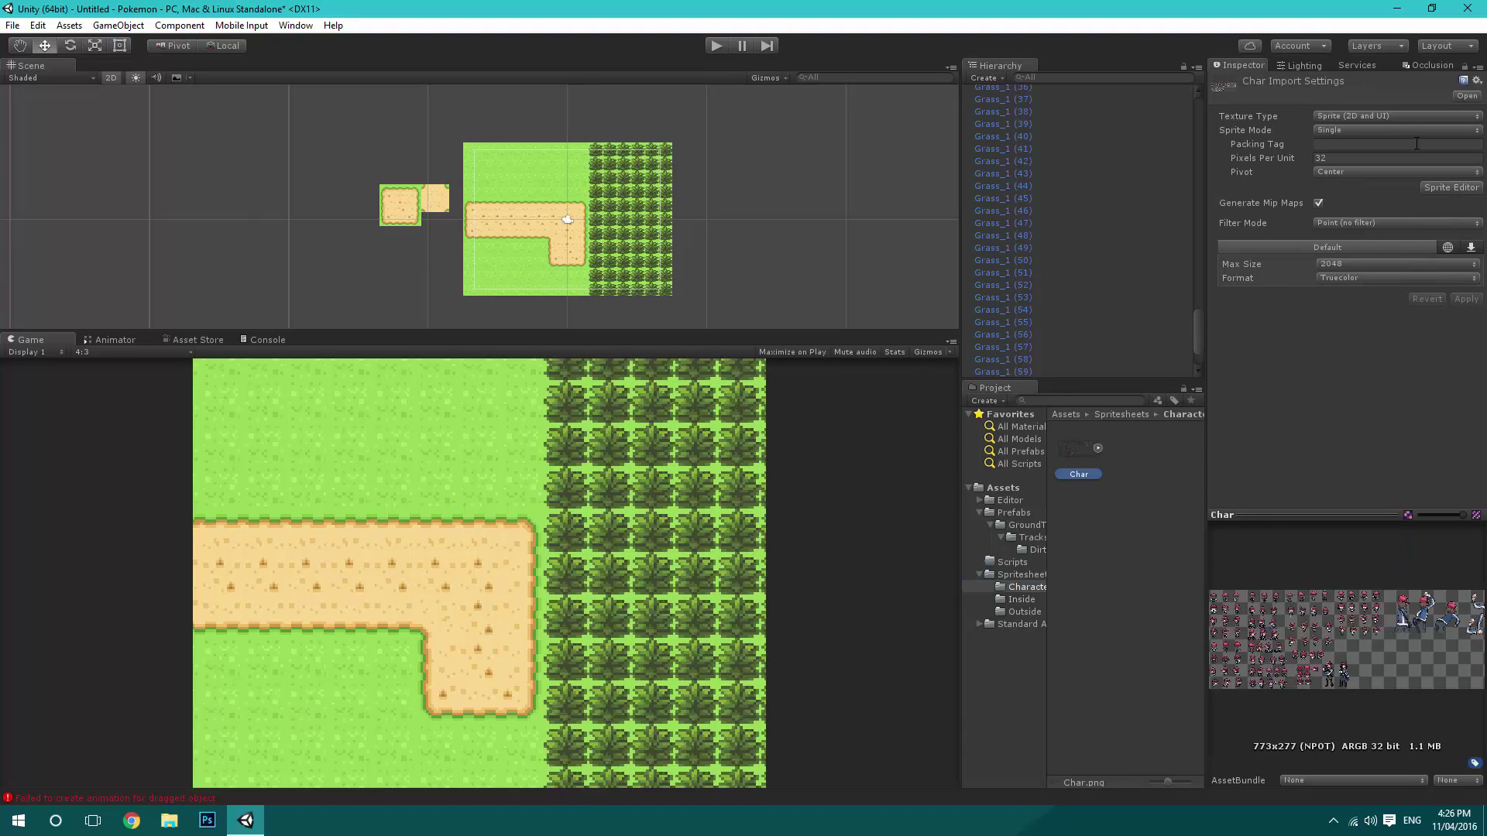
{"action": "left_click", "coordinate": [1394, 130]}
{"action": "left_click", "coordinate": [1363, 164]}
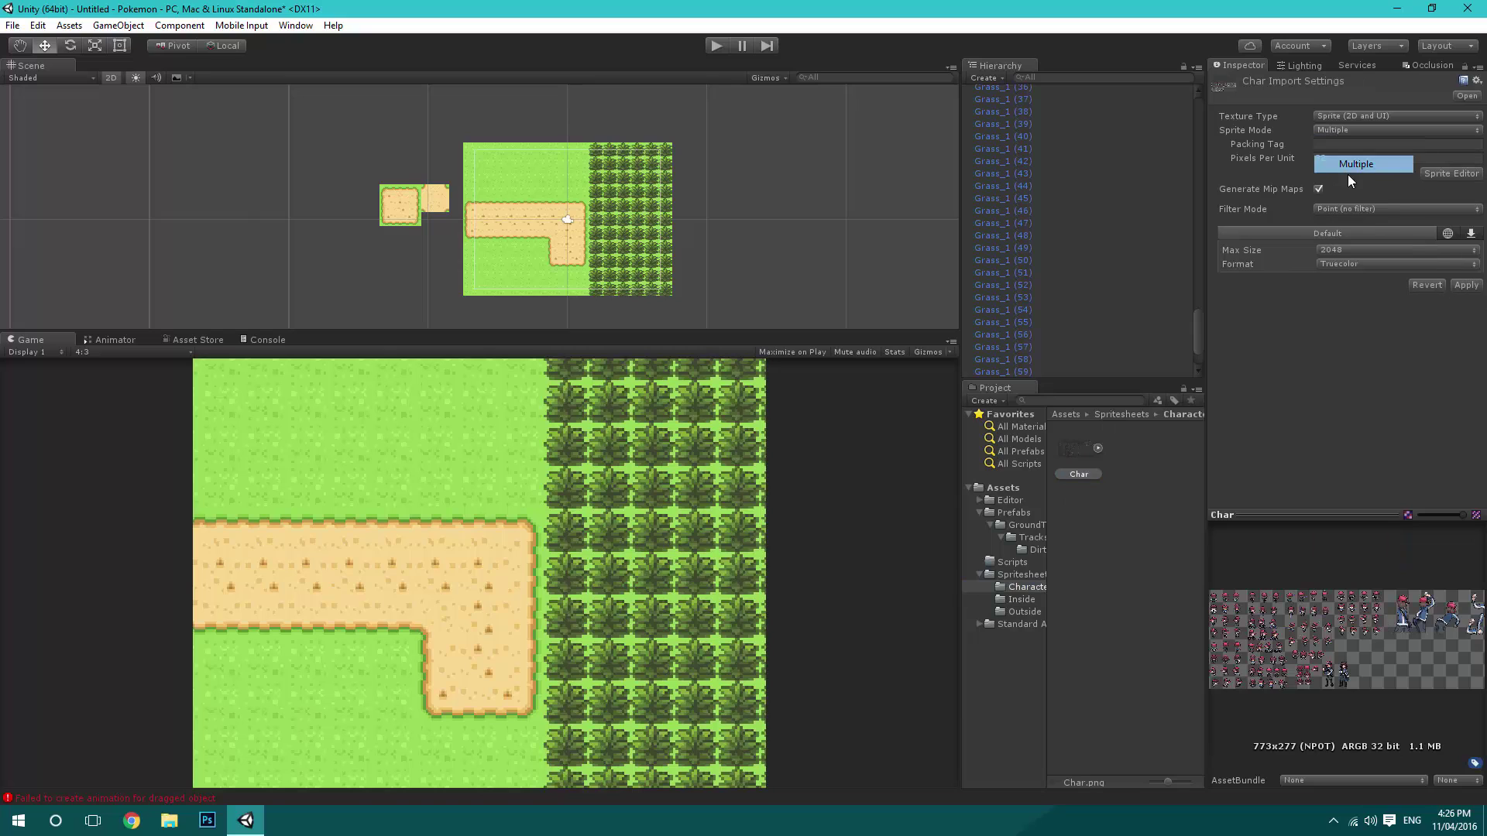
{"action": "left_click", "coordinate": [1465, 285]}
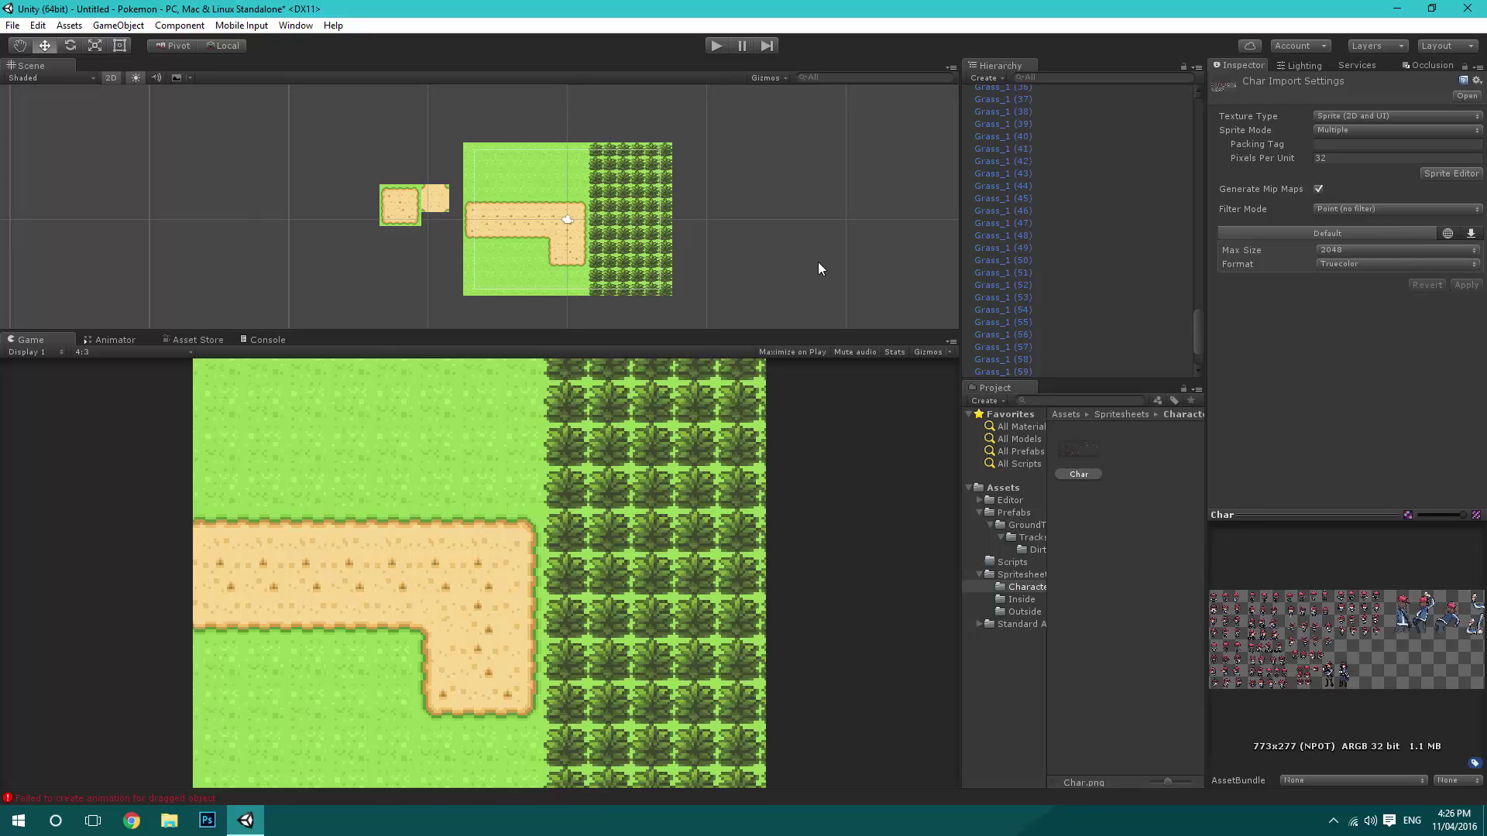
Slice the Char spritesheet in the Sprite Editor with Grid By Cell Size at 32 by 32 pixels.
{"action": "left_click", "coordinate": [1425, 175]}
{"action": "left_click", "coordinate": [26, 28]}
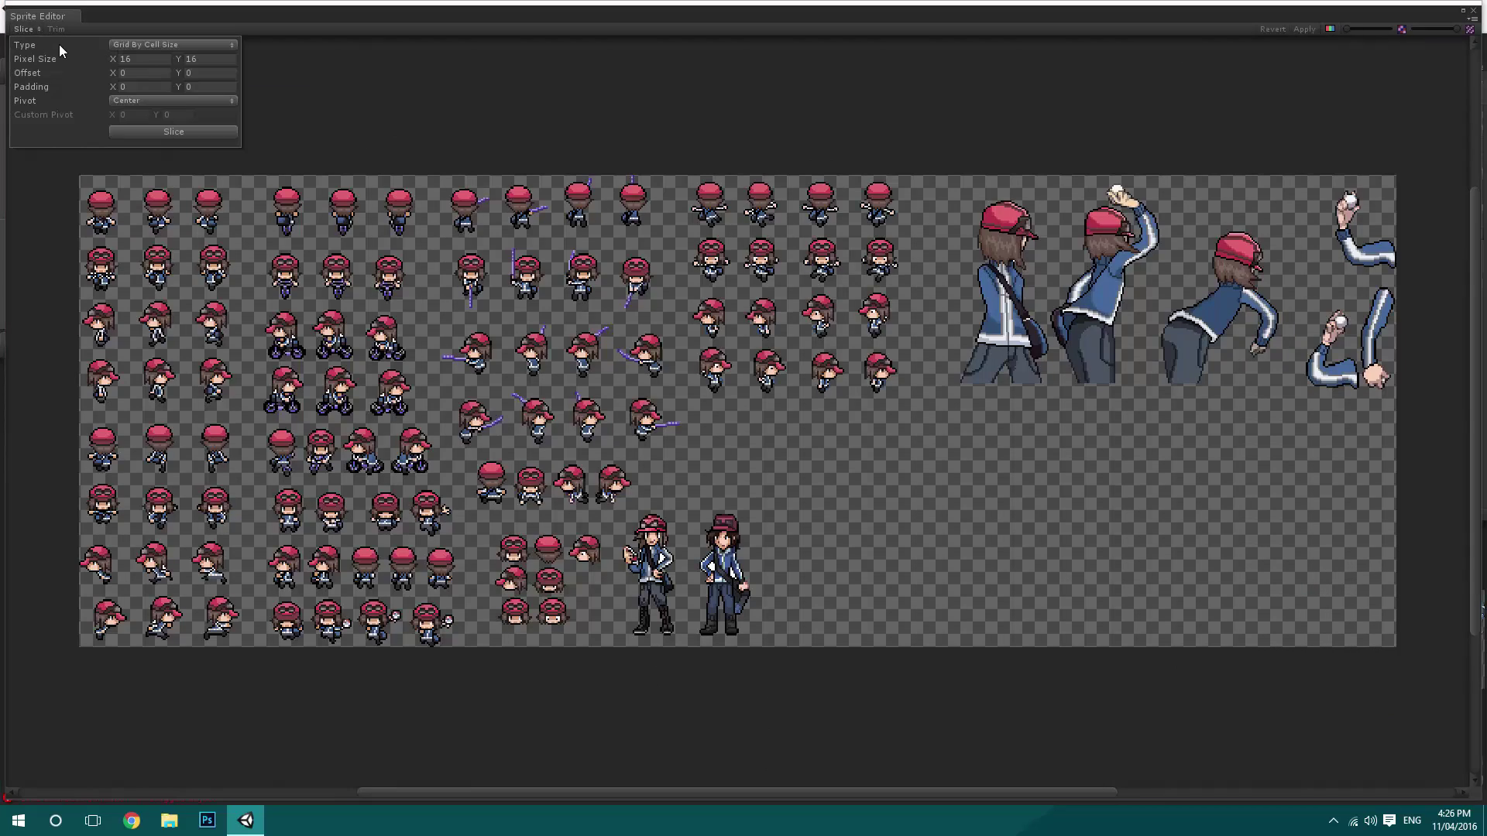
{"action": "left_click", "coordinate": [145, 64]}
{"action": "key", "text": "BackSpace"}
{"action": "type", "text": "32"}
{"action": "left_click", "coordinate": [199, 65]}
{"action": "type", "text": "3"}
{"action": "left_click", "coordinate": [207, 134]}
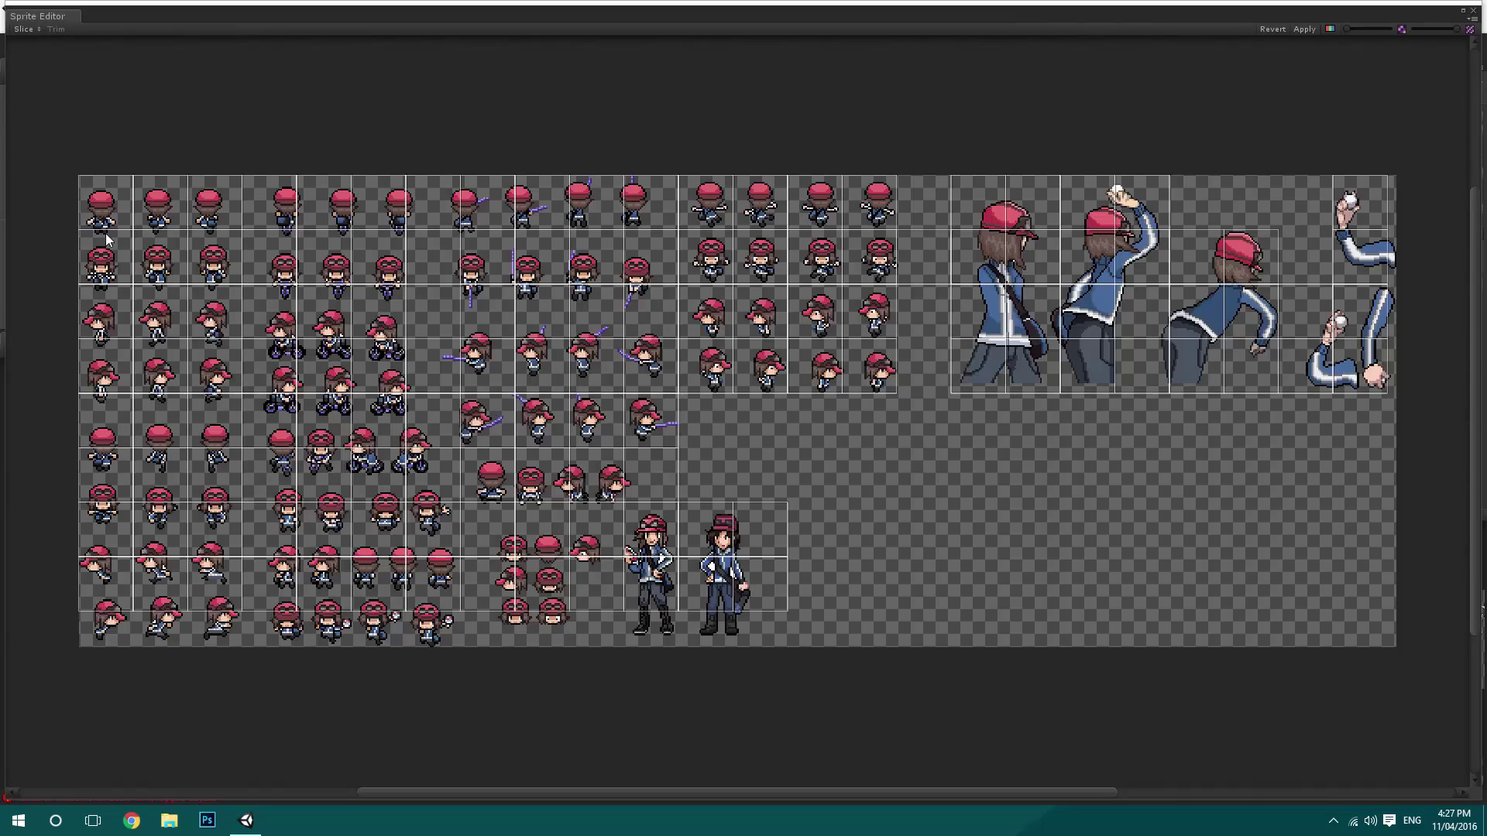
Examine how the slice frames fit the character poses on the Char spritesheet, especially the walking sprites.
{"action": "left_click_drag", "start_coordinate": [74, 151], "coordinate": [26, 283]}
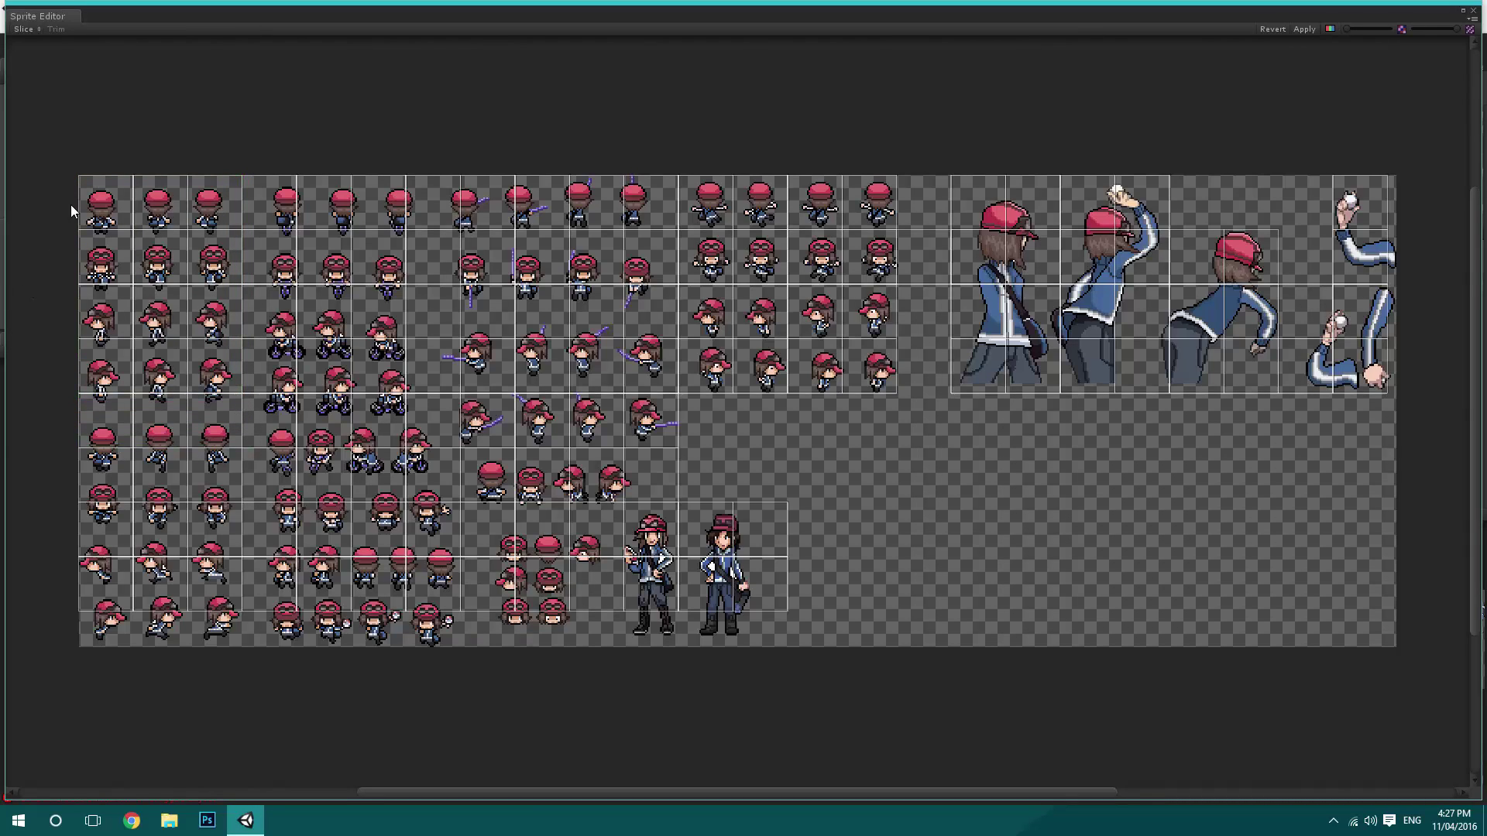
{"action": "left_click", "coordinate": [92, 200]}
{"action": "left_click", "coordinate": [96, 104]}
{"action": "left_click", "coordinate": [117, 207]}
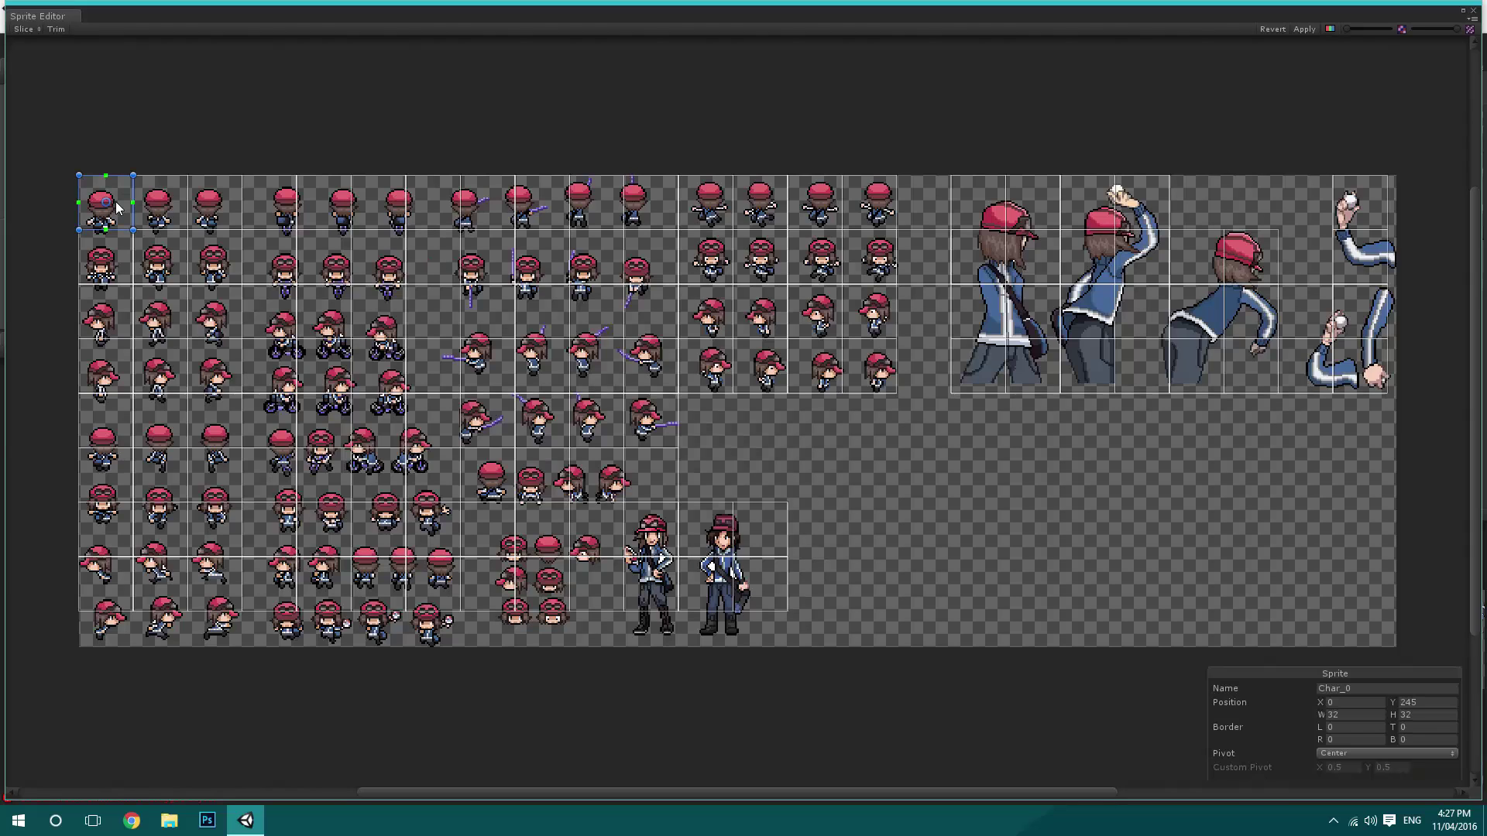
{"action": "left_click", "coordinate": [261, 159]}
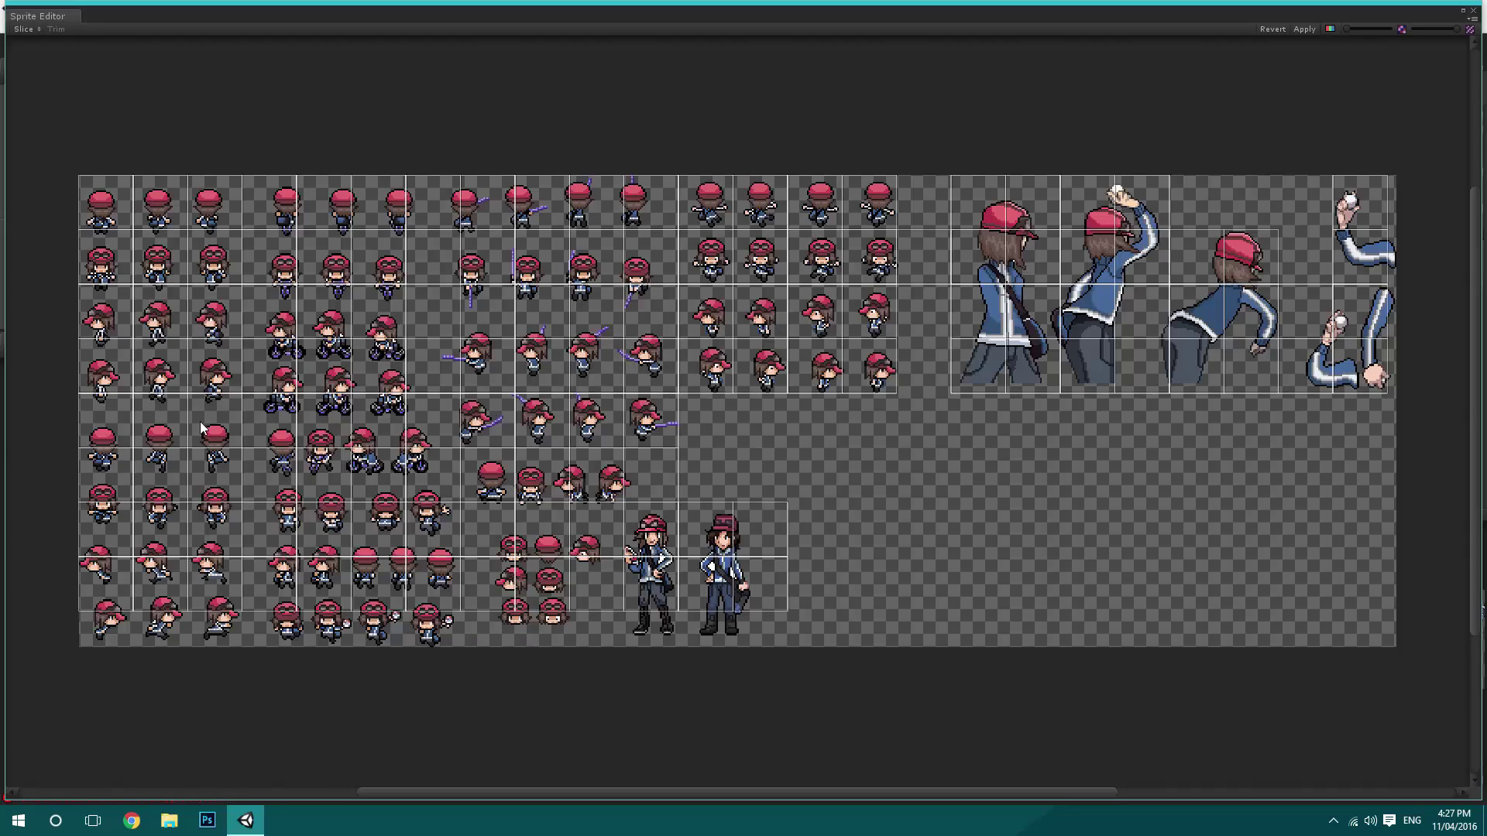
{"action": "left_click", "coordinate": [194, 385]}
{"action": "left_click", "coordinate": [157, 376]}
{"action": "left_click", "coordinate": [107, 359]}
{"action": "left_click", "coordinate": [91, 318]}
{"action": "left_click", "coordinate": [152, 324]}
{"action": "left_click", "coordinate": [219, 328]}
{"action": "left_click", "coordinate": [227, 377]}
{"action": "left_click", "coordinate": [159, 373]}
{"action": "left_click", "coordinate": [118, 370]}
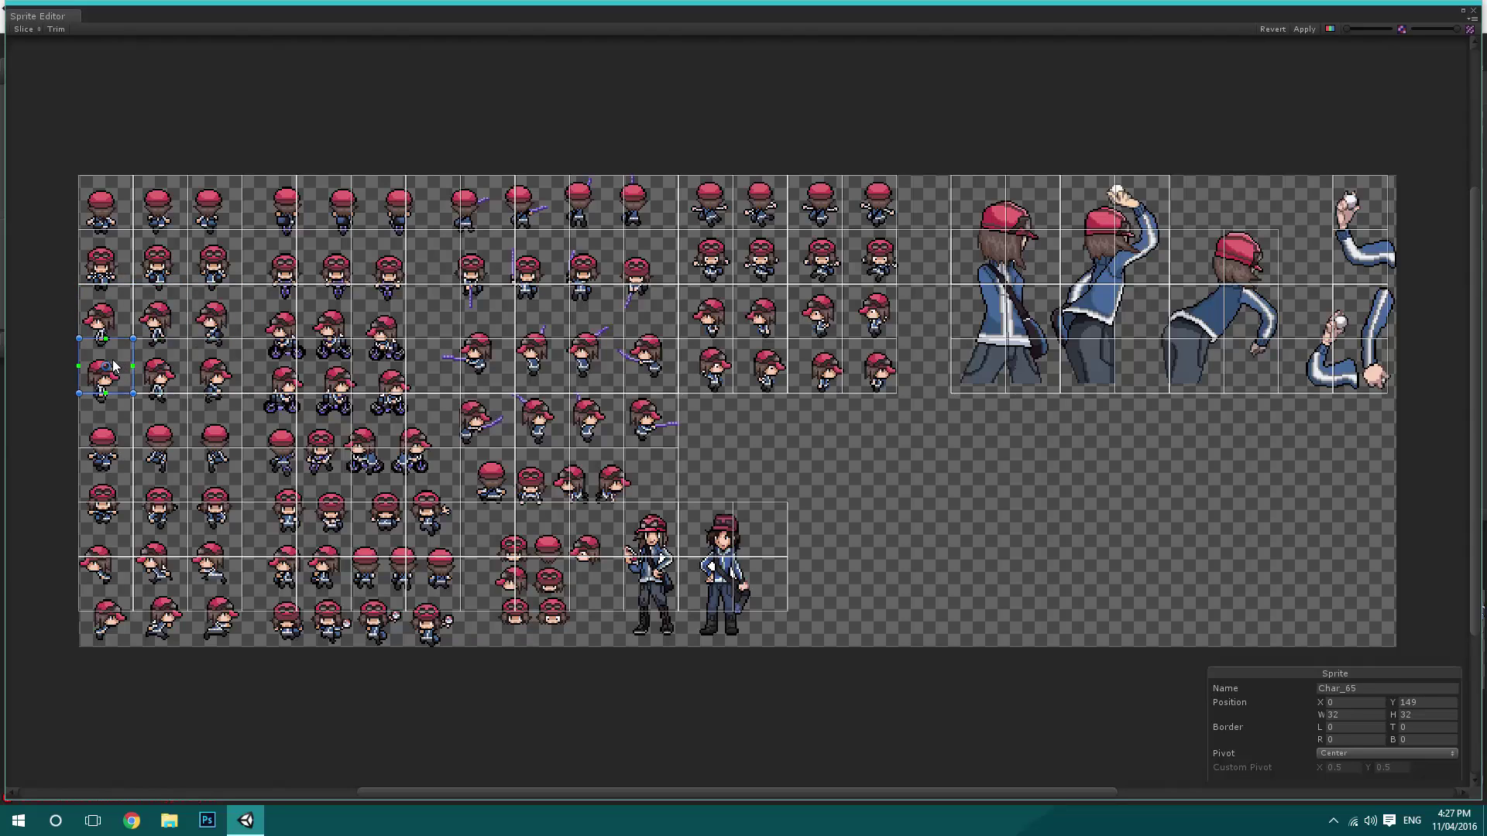
{"action": "left_click", "coordinate": [100, 203]}
{"action": "left_click", "coordinate": [203, 370]}
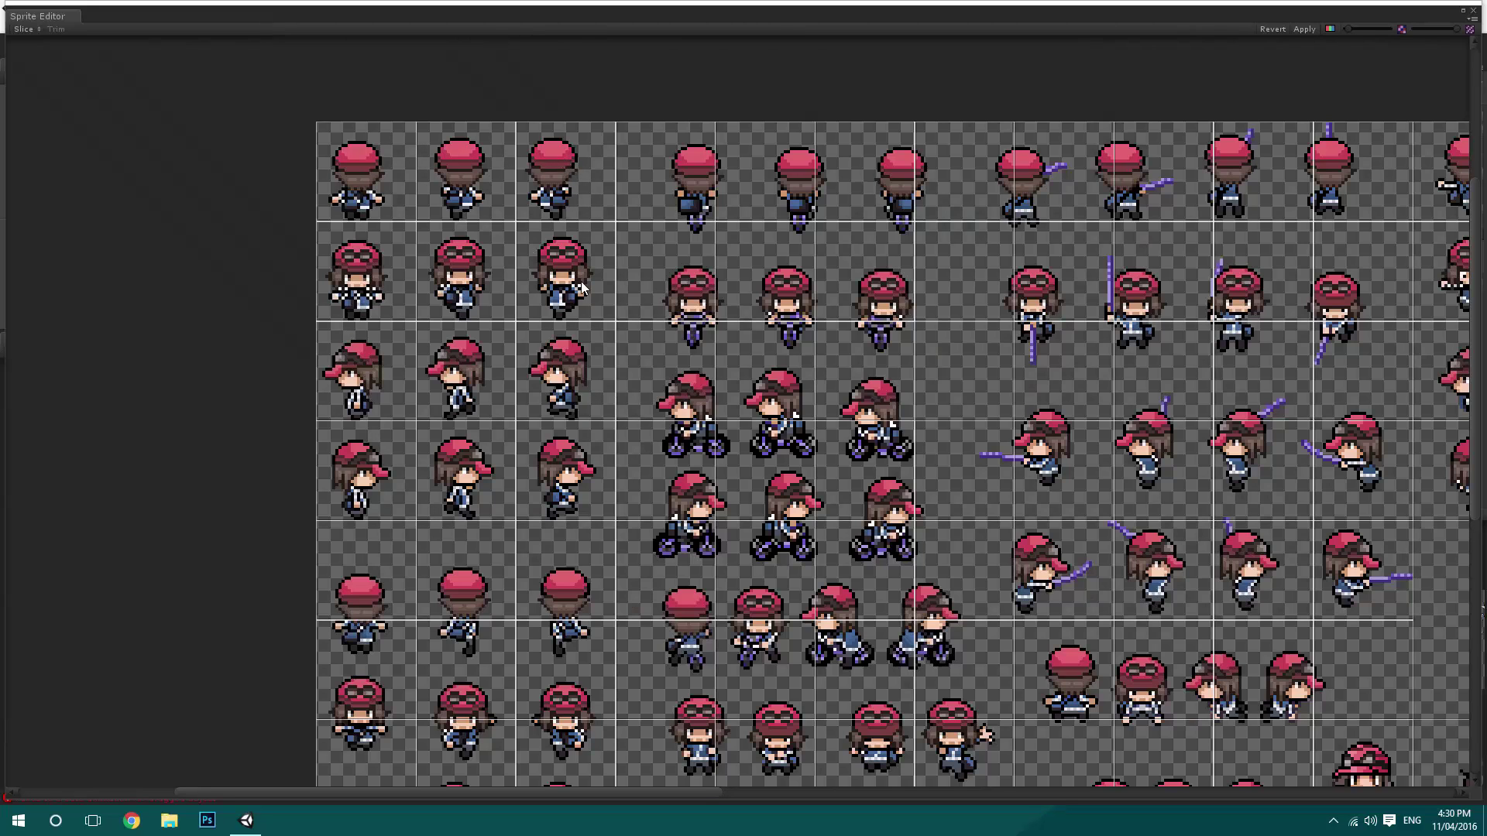
{"action": "scroll", "coordinate": [542, 527], "scroll_direction": "down", "scroll_amount": 3}
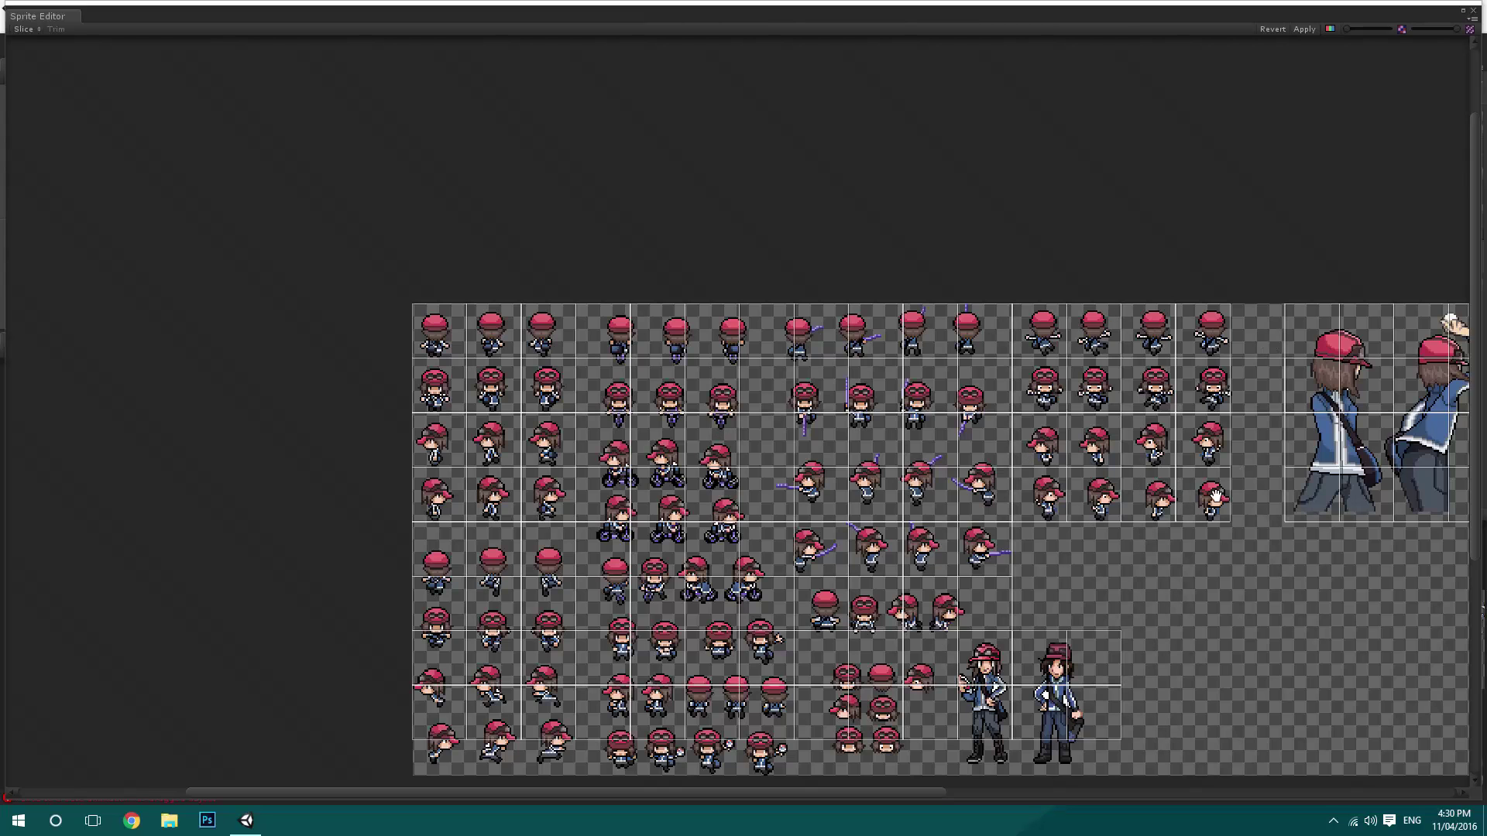
{"action": "scroll", "coordinate": [1329, 474], "scroll_direction": "up", "scroll_amount": 2}
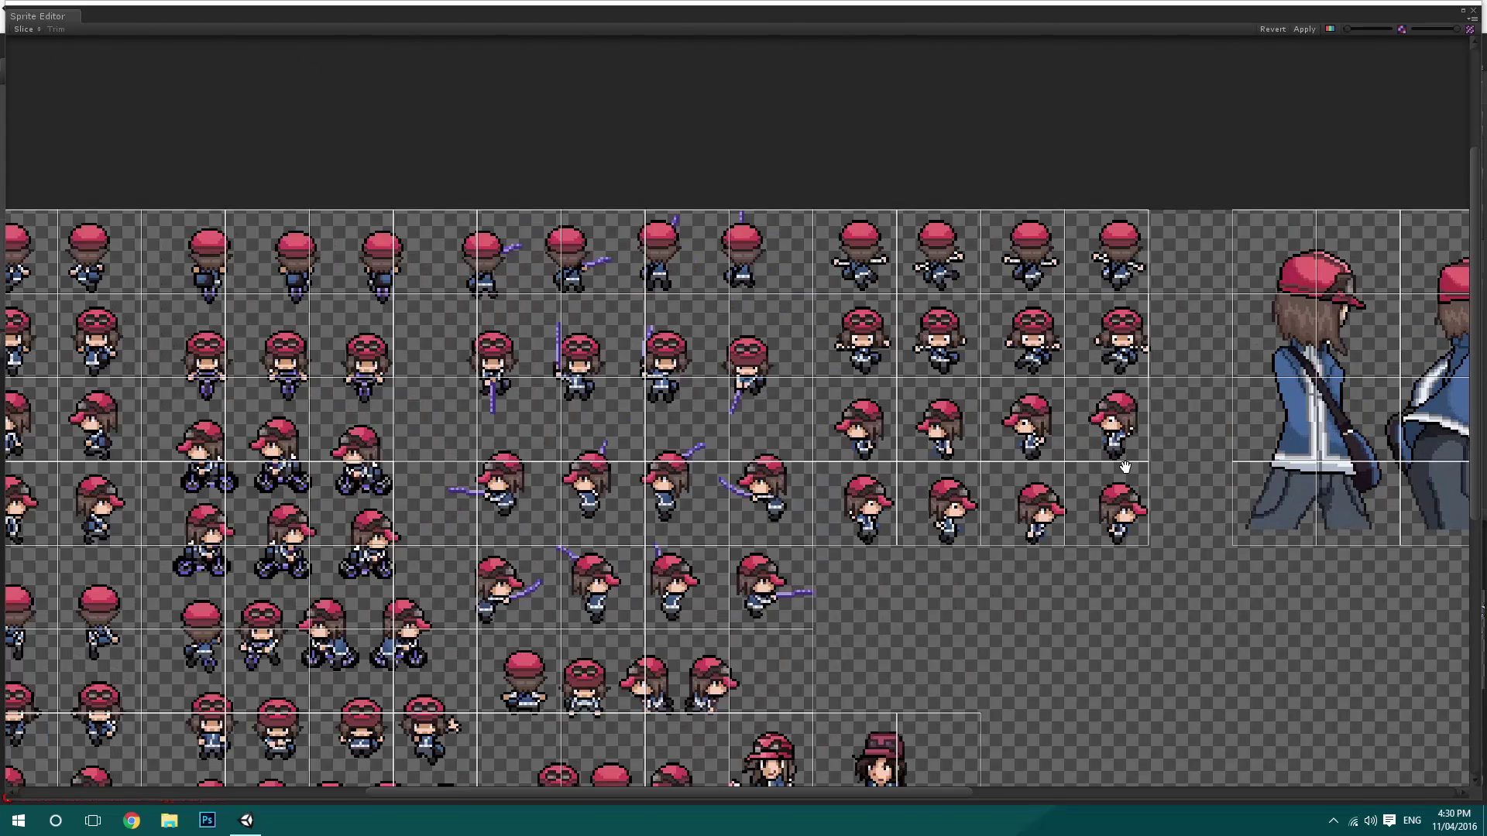
Check the remaining character poses on the Char spritesheet and apply its slices on closing the Sprite Editor.
{"action": "scroll", "coordinate": [1100, 465], "scroll_direction": "down", "scroll_amount": 2}
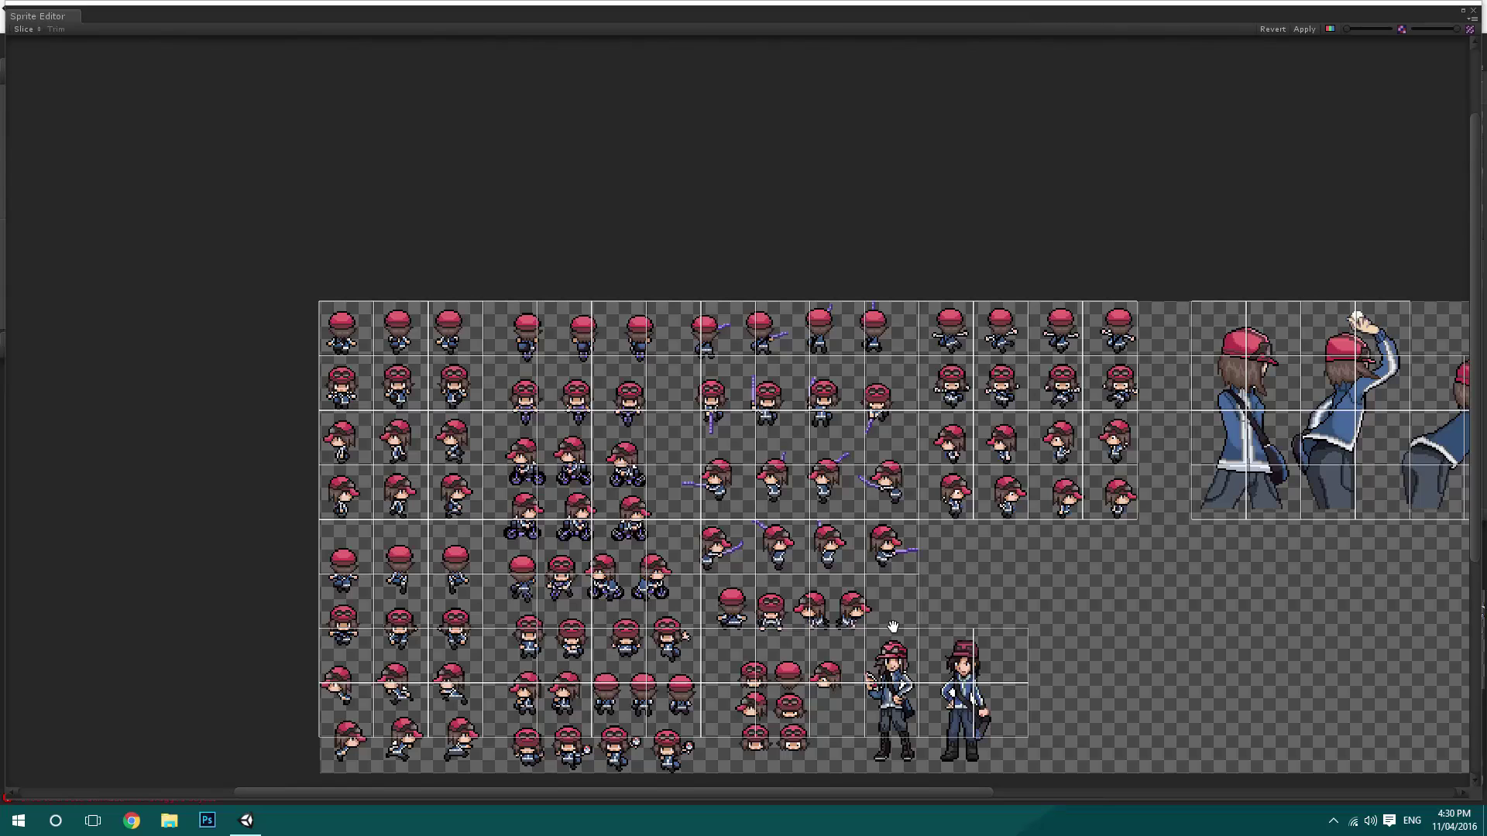
{"action": "left_click_drag", "start_coordinate": [786, 792], "coordinate": [1059, 791]}
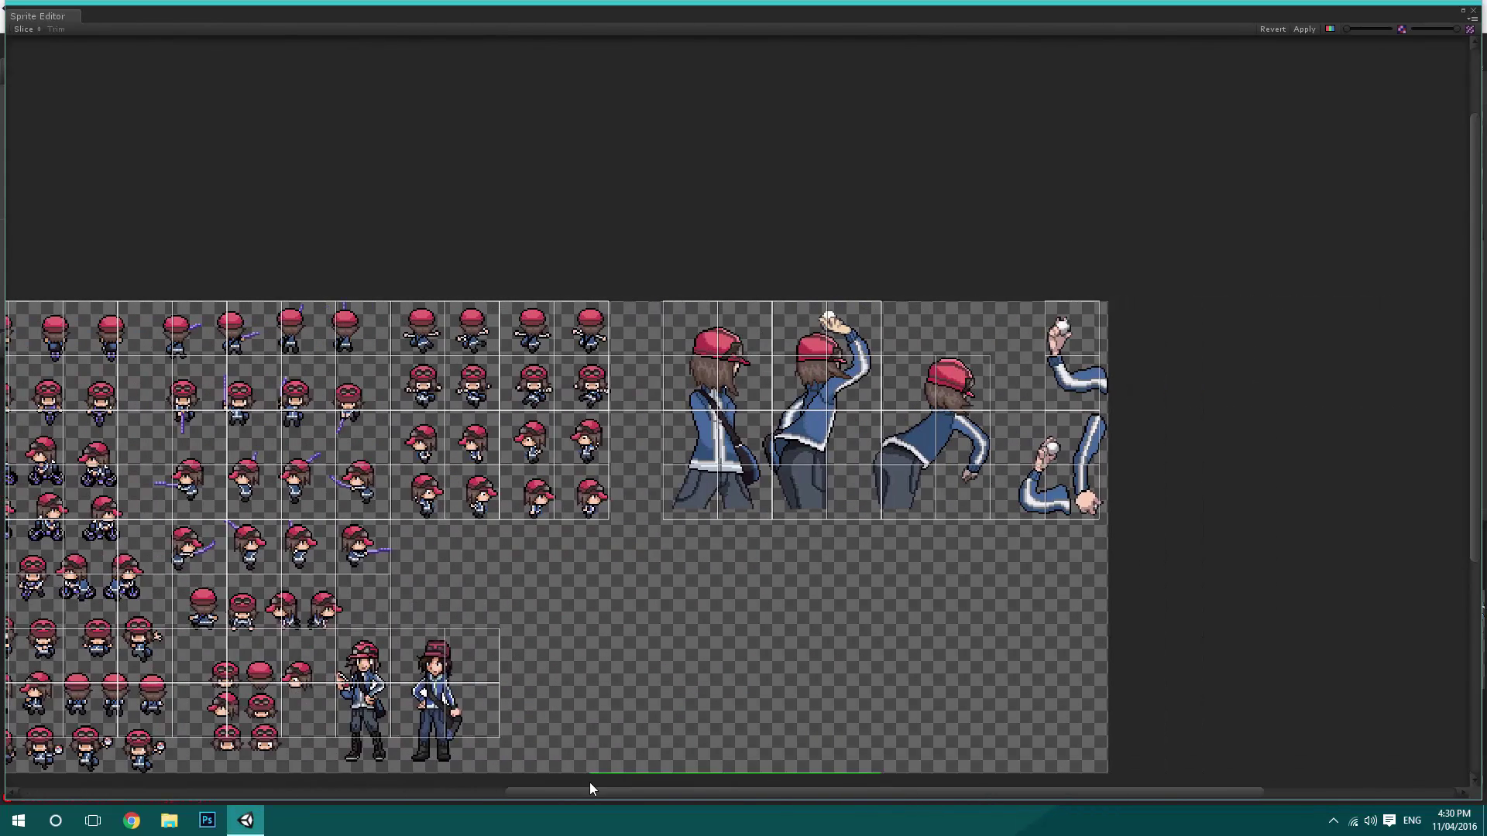
{"action": "left_click_drag", "start_coordinate": [616, 782], "coordinate": [364, 800]}
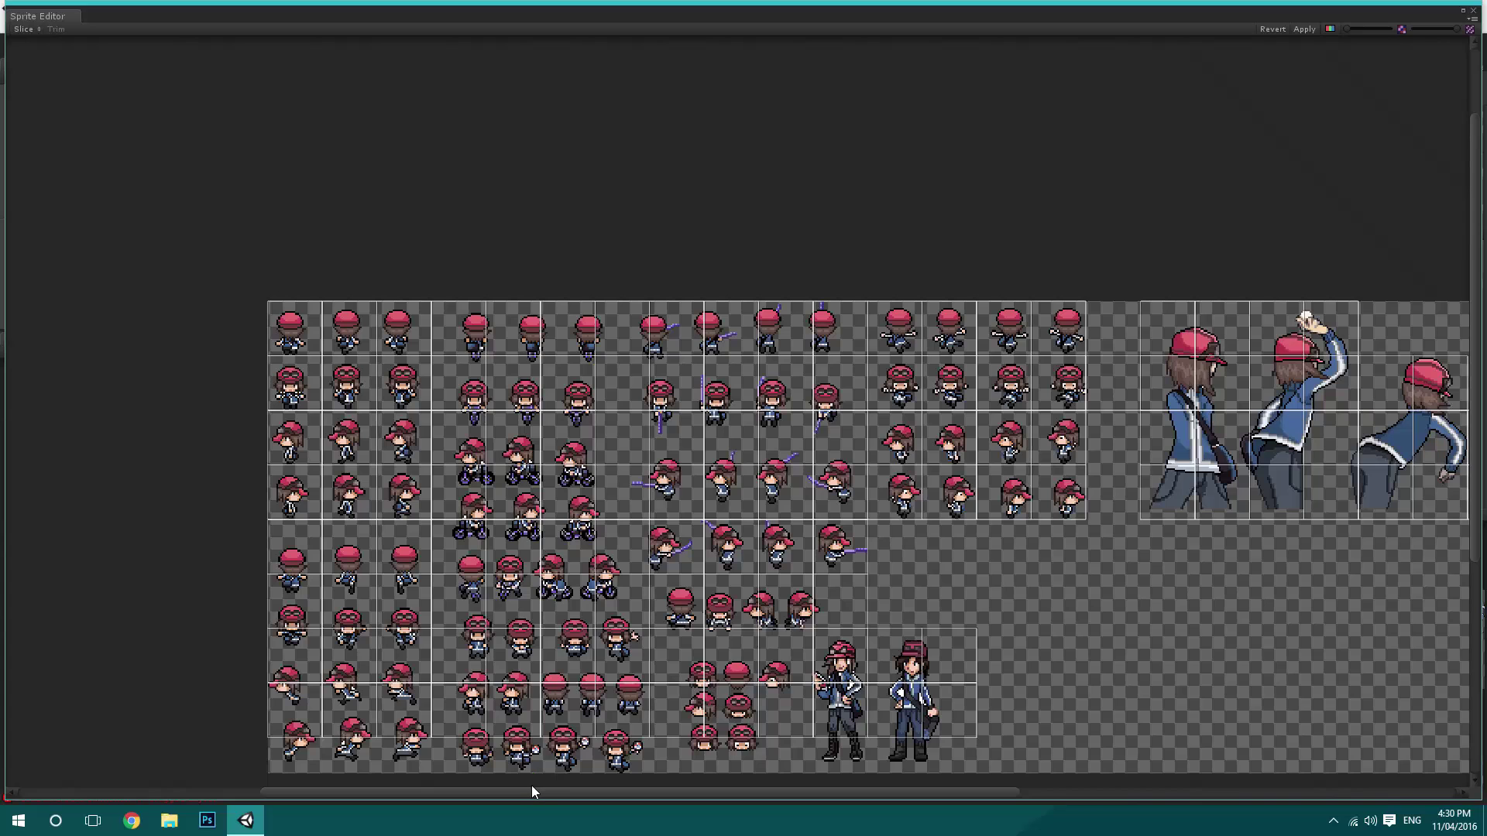
{"action": "left_click_drag", "start_coordinate": [506, 793], "coordinate": [456, 791]}
{"action": "scroll", "coordinate": [369, 348], "scroll_direction": "up", "scroll_amount": 2}
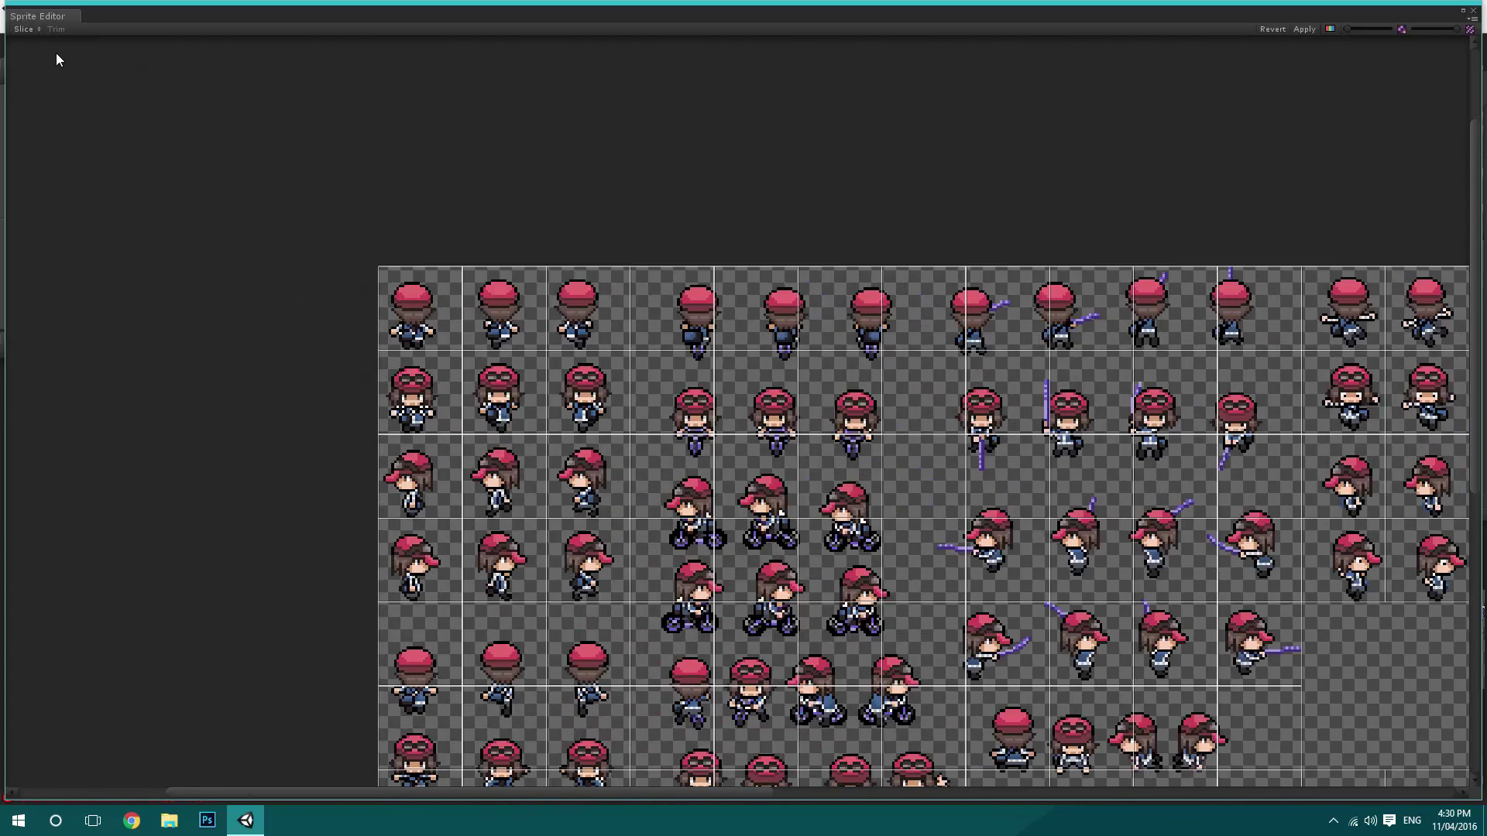
{"action": "left_click", "coordinate": [1474, 11]}
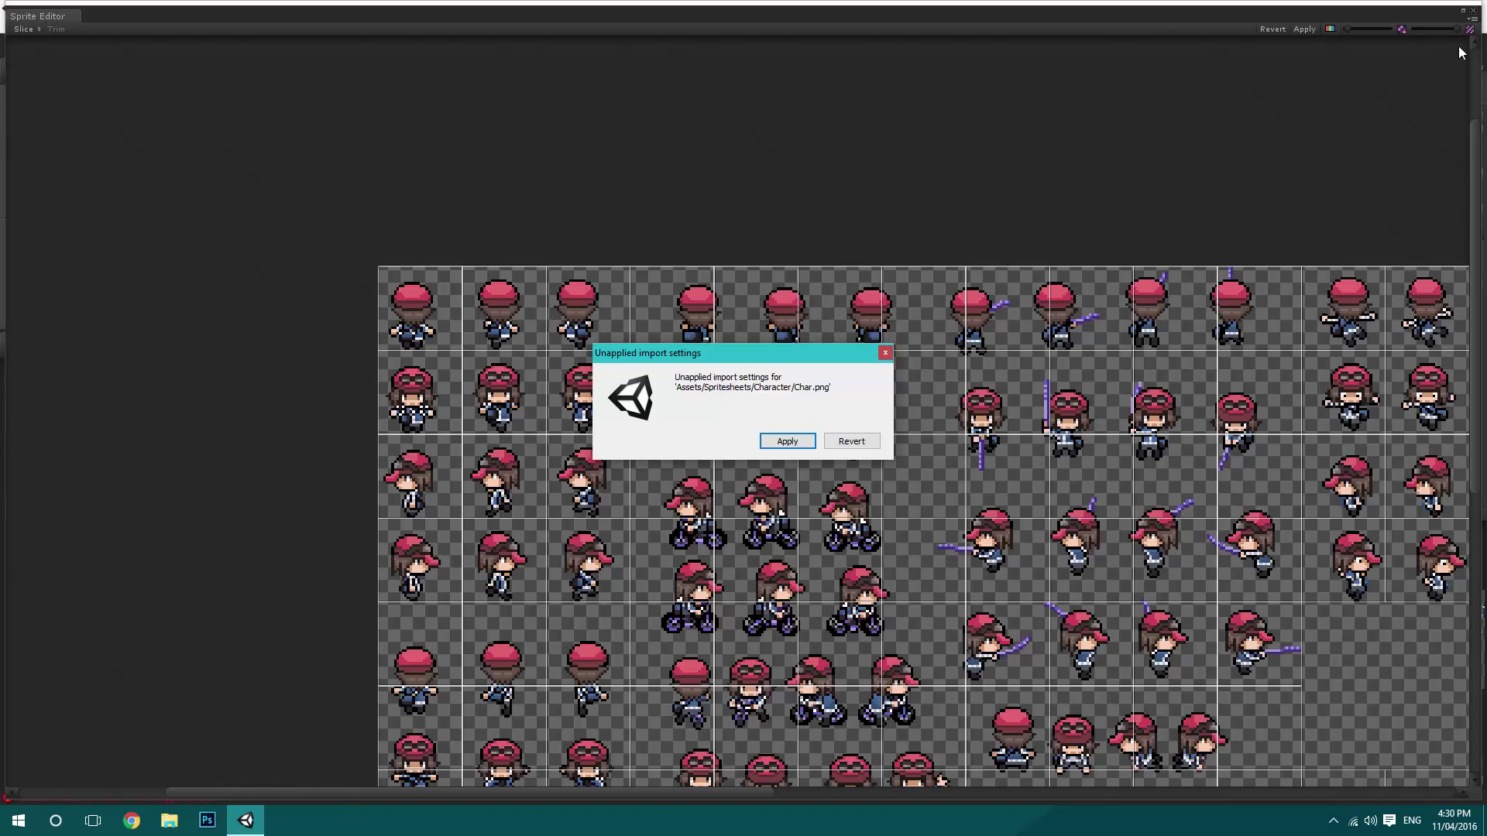
{"action": "left_click", "coordinate": [800, 444]}
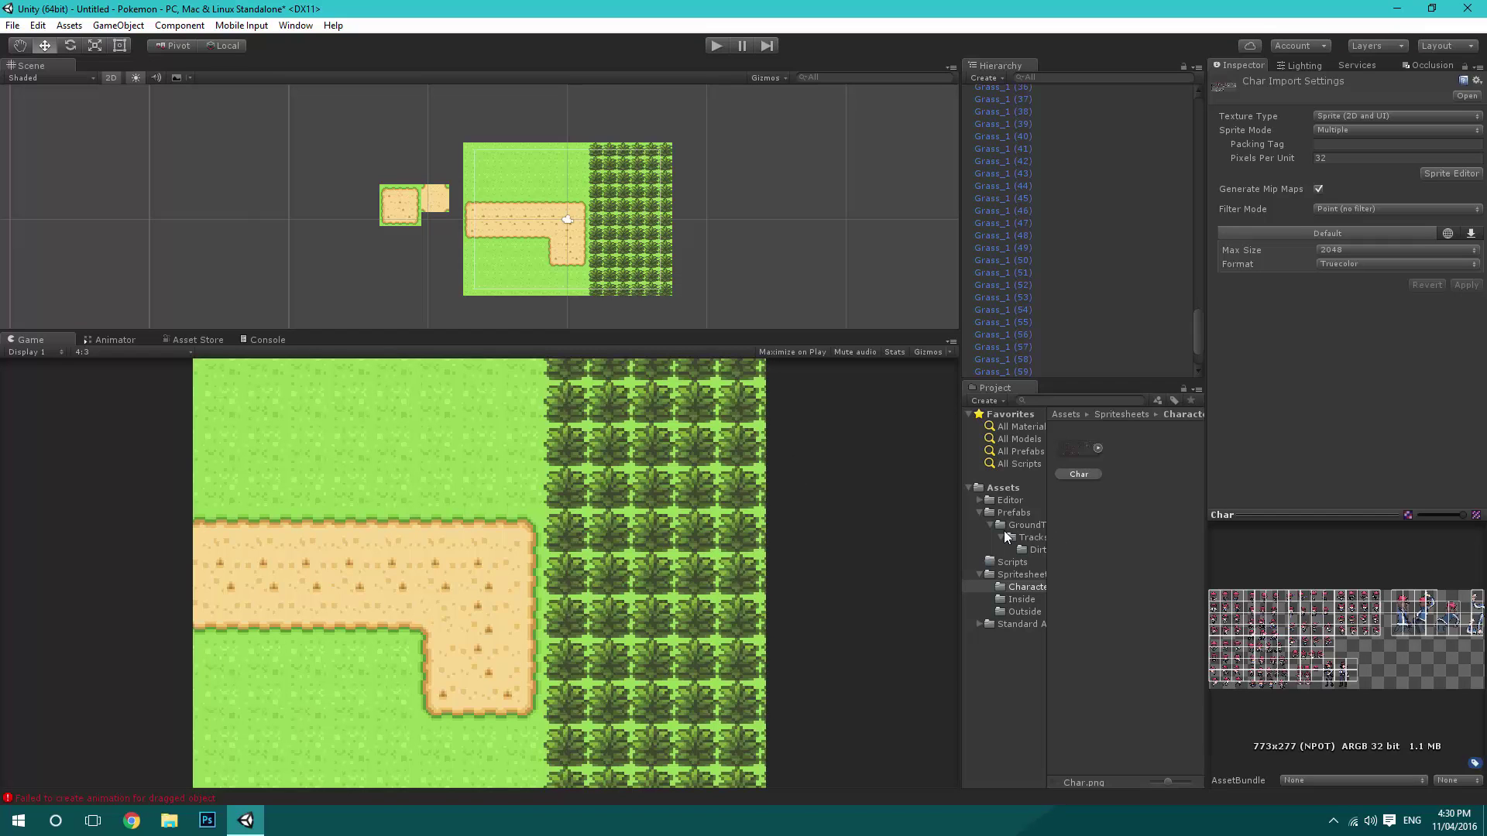
Expand the sliced Char spritesheet and place the front-facing character sprite Char_20 on the dirt path in the scene.
{"action": "left_click", "coordinate": [1097, 448]}
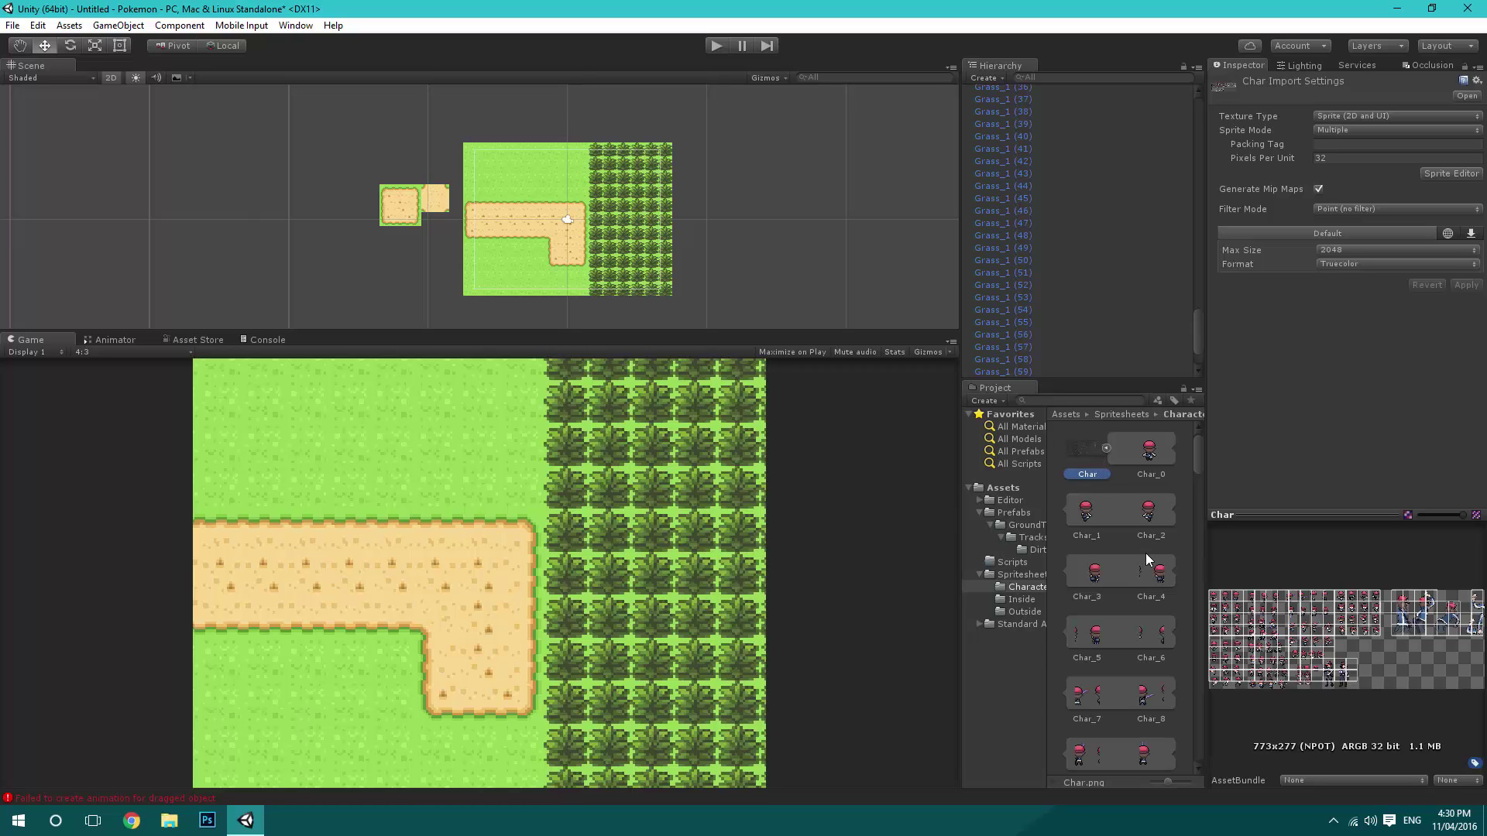
{"action": "scroll", "coordinate": [1164, 644], "scroll_direction": "down", "scroll_amount": 6}
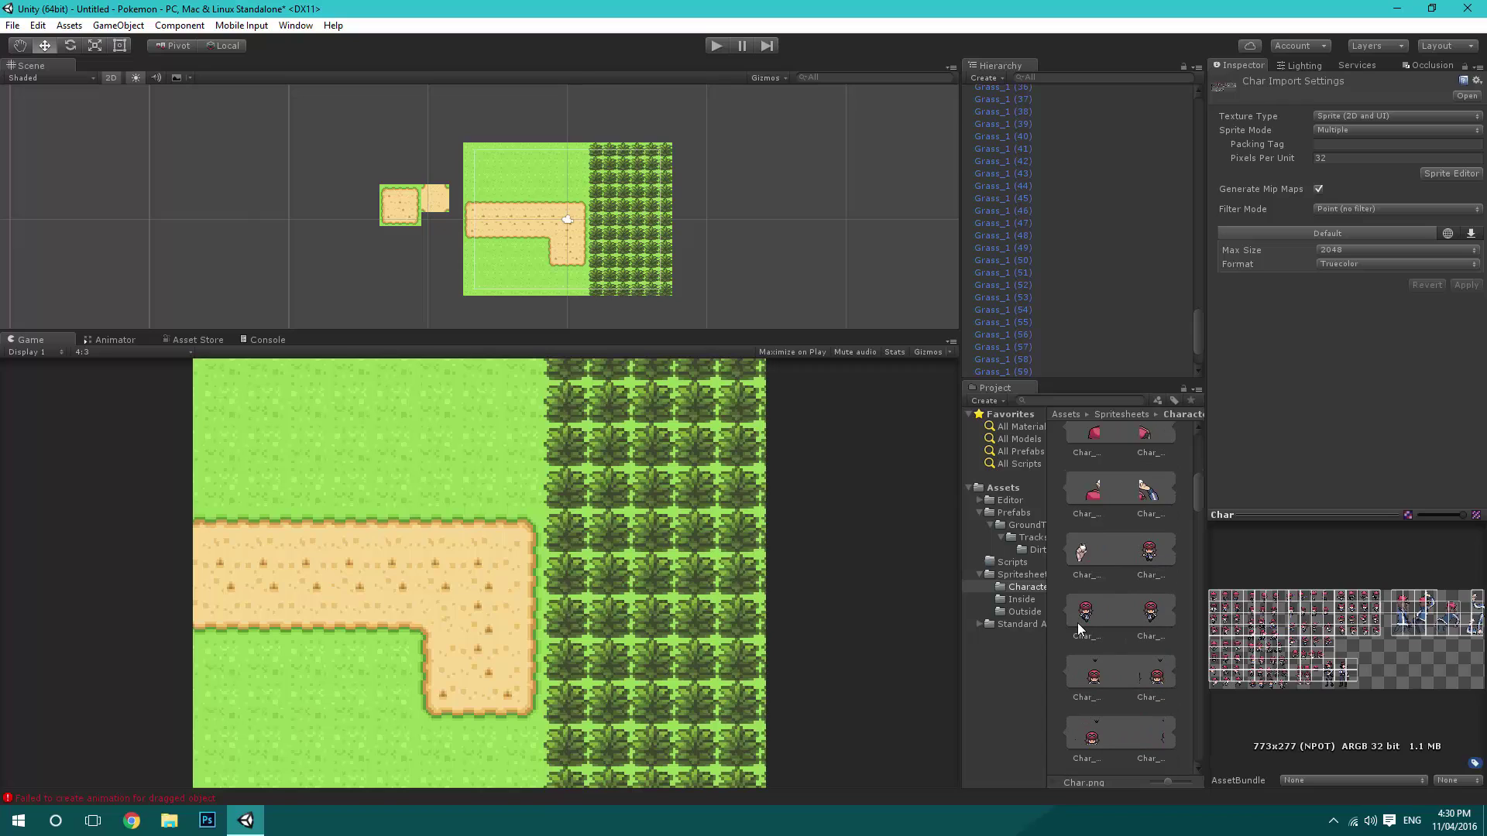
{"action": "left_click", "coordinate": [1152, 551]}
{"action": "left_click_drag", "start_coordinate": [1149, 556], "coordinate": [513, 218]}
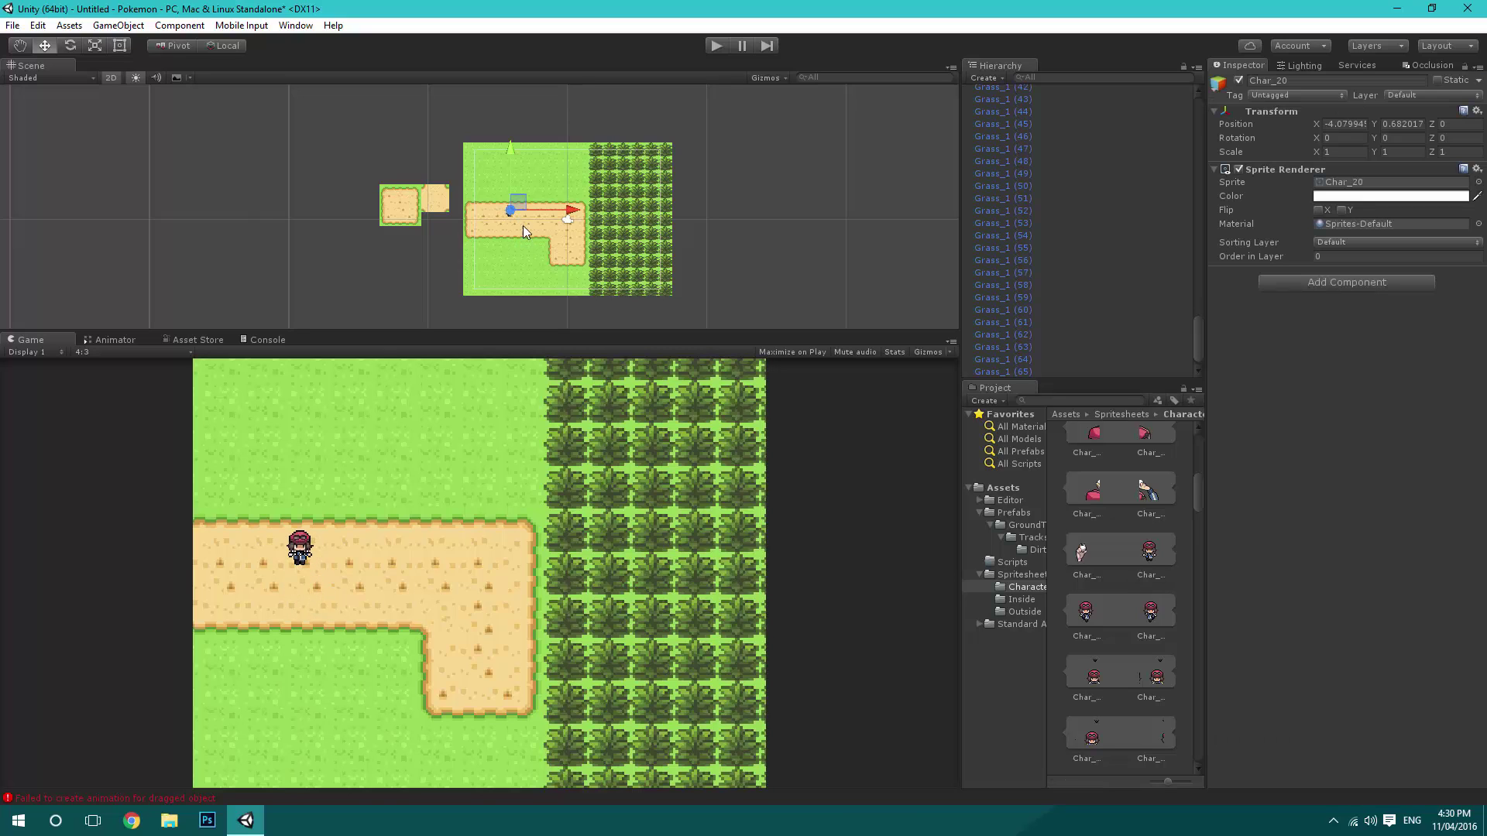
Set the character sprite's Order in Layer to 1.
{"action": "scroll", "coordinate": [528, 218], "scroll_direction": "up", "scroll_amount": 8}
{"action": "scroll", "coordinate": [508, 237], "scroll_direction": "up", "scroll_amount": 5}
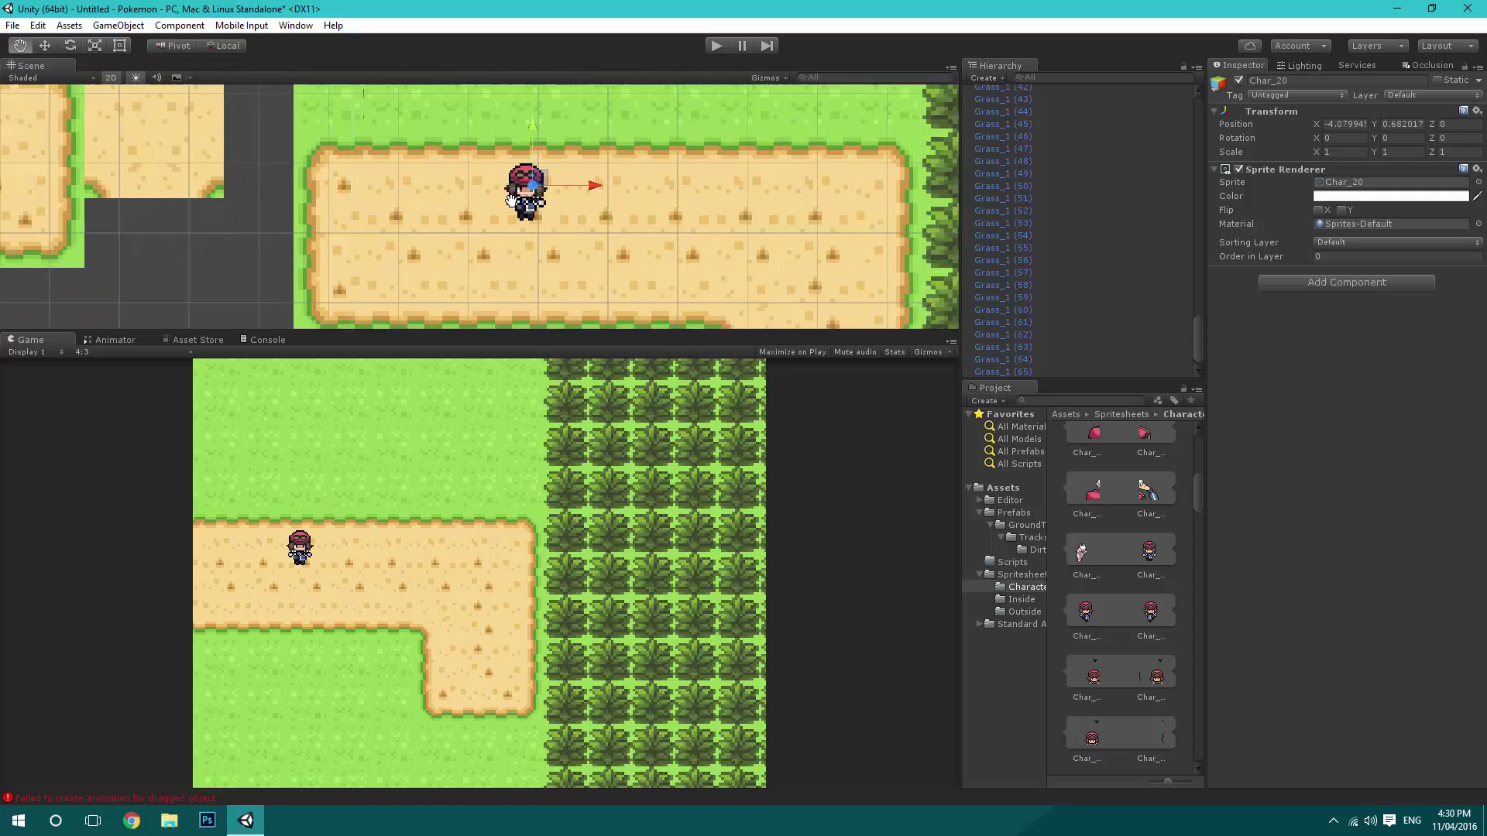
{"action": "left_click", "coordinate": [1357, 261]}
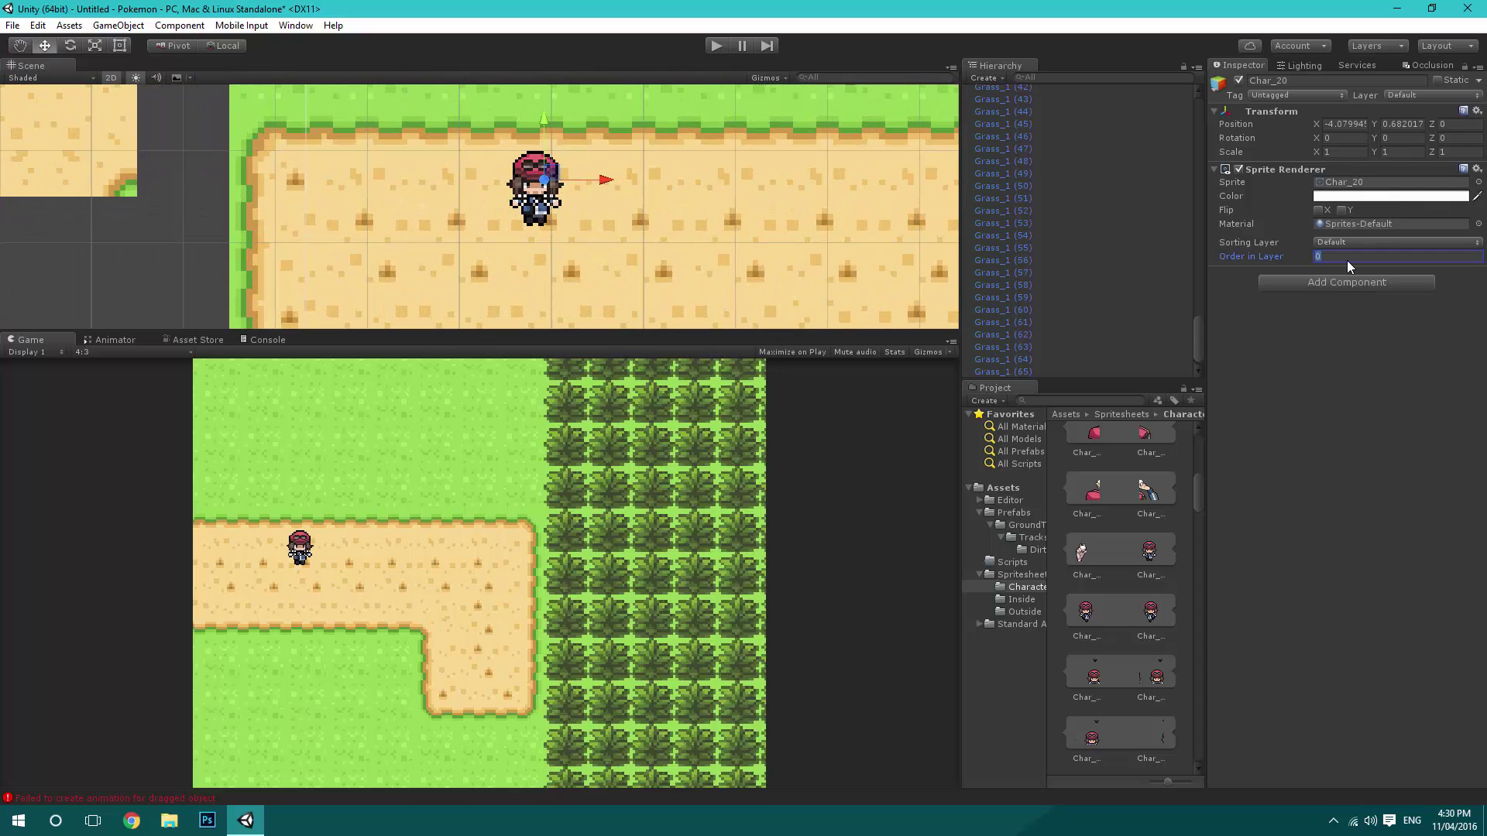
{"action": "scroll", "coordinate": [469, 210], "scroll_direction": "down", "scroll_amount": 3}
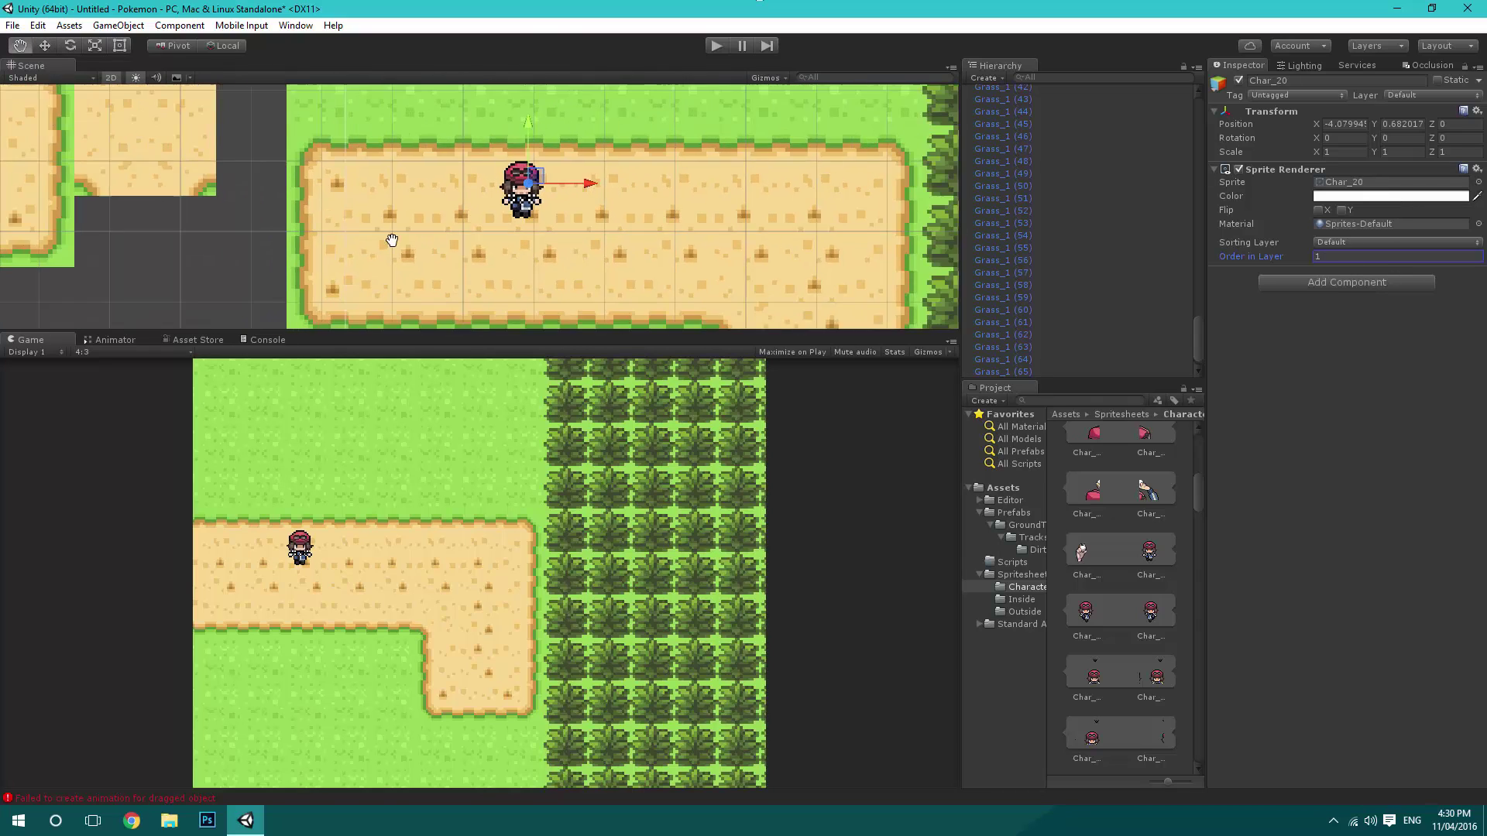
Set the character's position to X -4 and Y 0, and clear the selection.
{"action": "left_click", "coordinate": [1354, 127]}
{"action": "type", "text": "-4"}
{"action": "key", "text": "Tab"}
{"action": "type", "text": "0"}
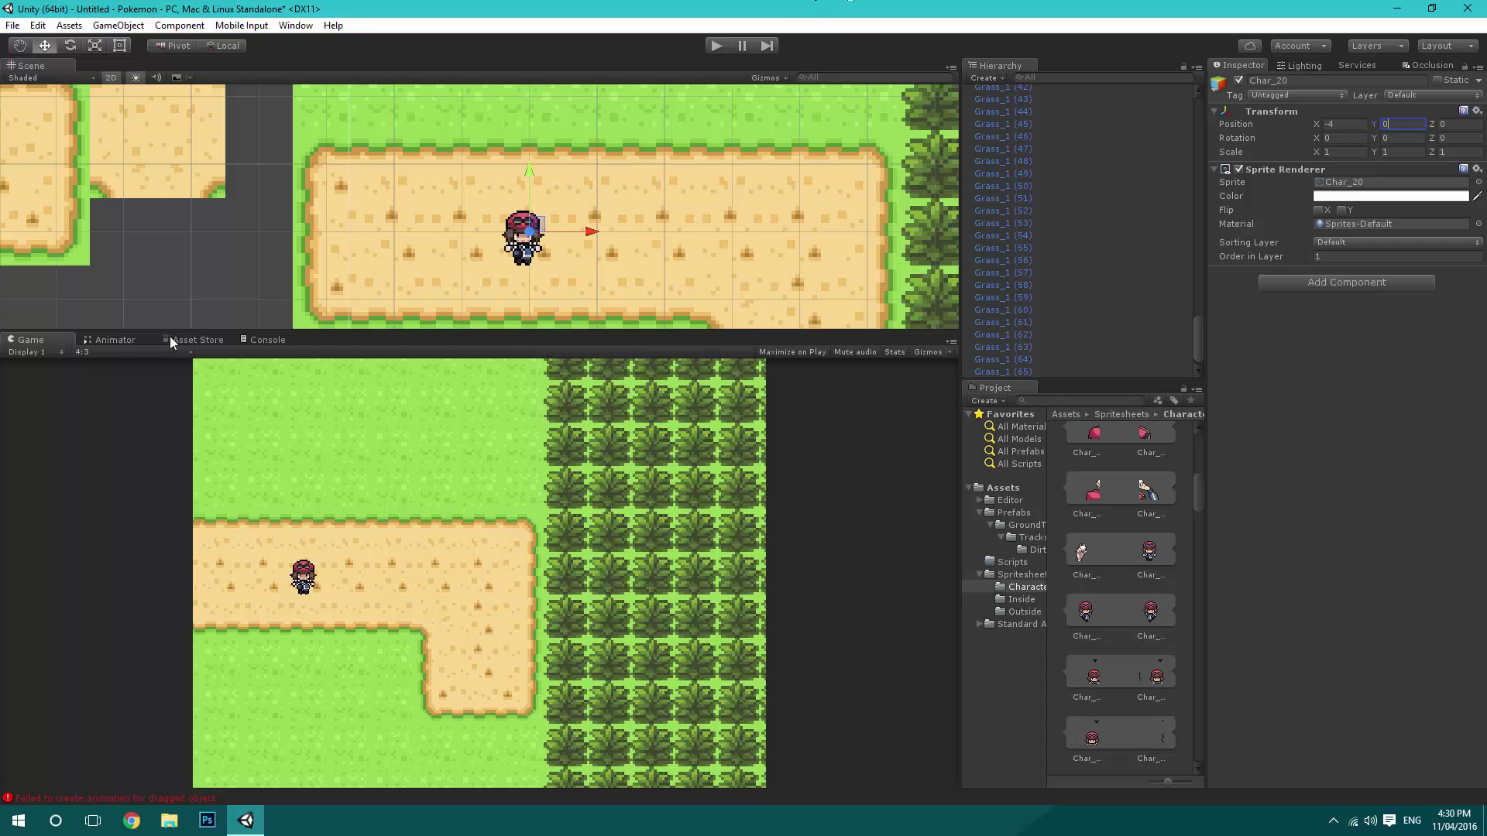
{"action": "left_click", "coordinate": [217, 267]}
{"action": "key", "text": "q"}
{"action": "scroll", "coordinate": [232, 256], "scroll_direction": "down", "scroll_amount": 4}
{"action": "scroll", "coordinate": [348, 237], "scroll_direction": "down", "scroll_amount": 2}
{"action": "key", "text": "w"}
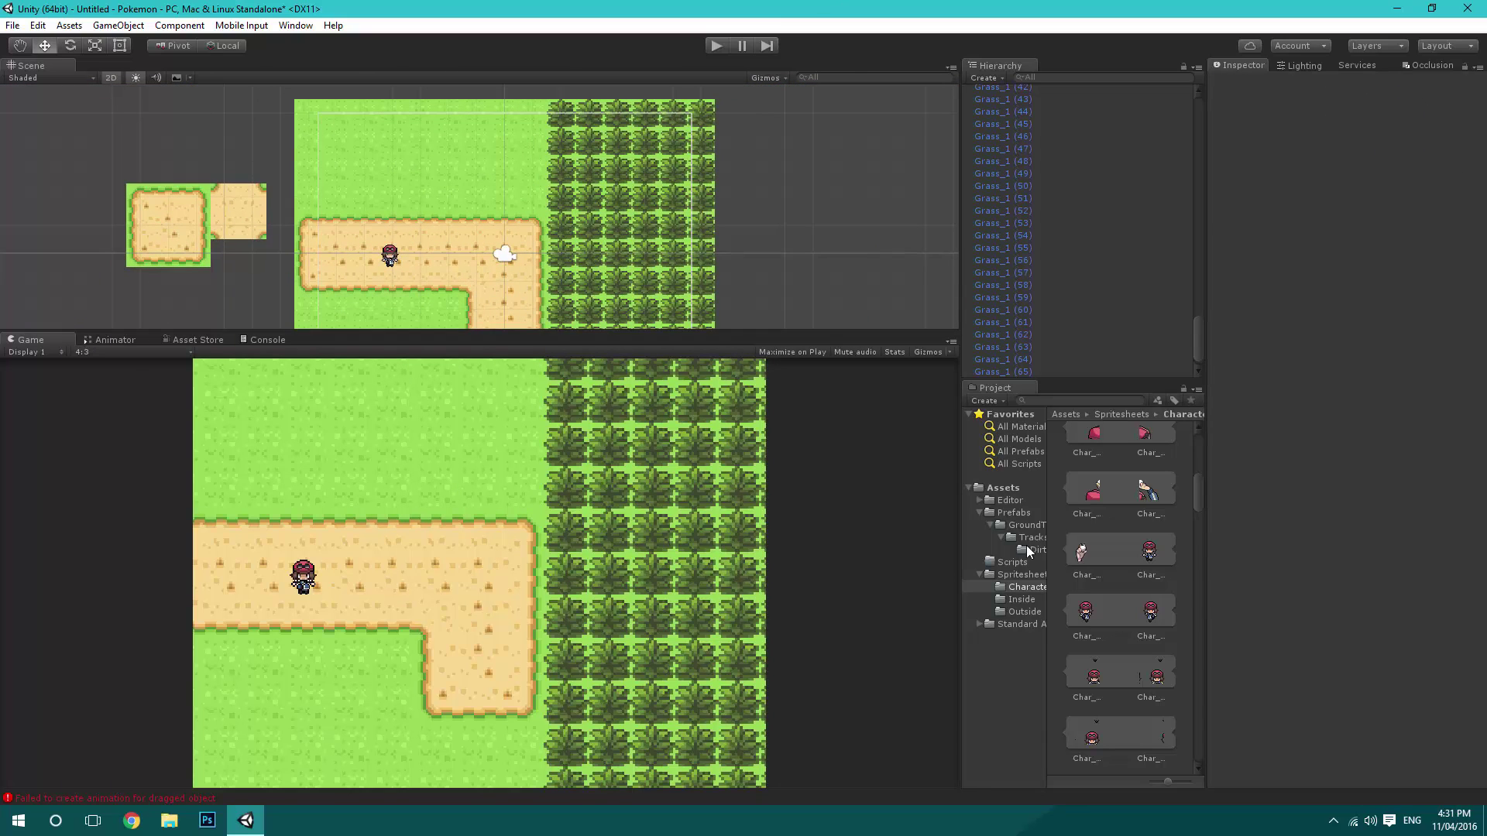
Collapse the Spritesheets and Prefabs folders in the project tree and show the contents of the root Assets folder.
{"action": "left_click", "coordinate": [978, 574]}
{"action": "left_click", "coordinate": [979, 512]}
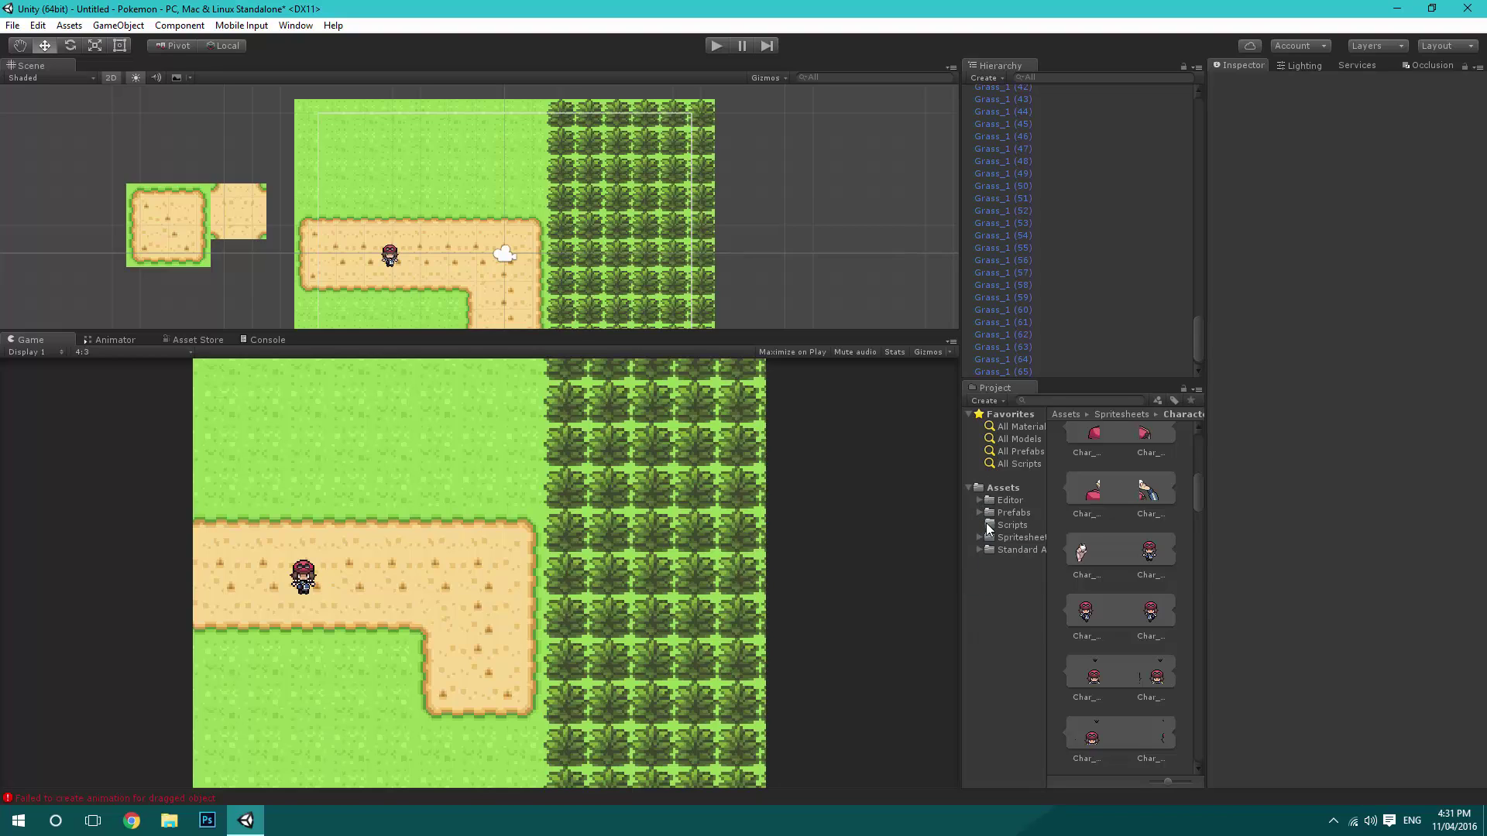
{"action": "left_click", "coordinate": [1066, 416]}
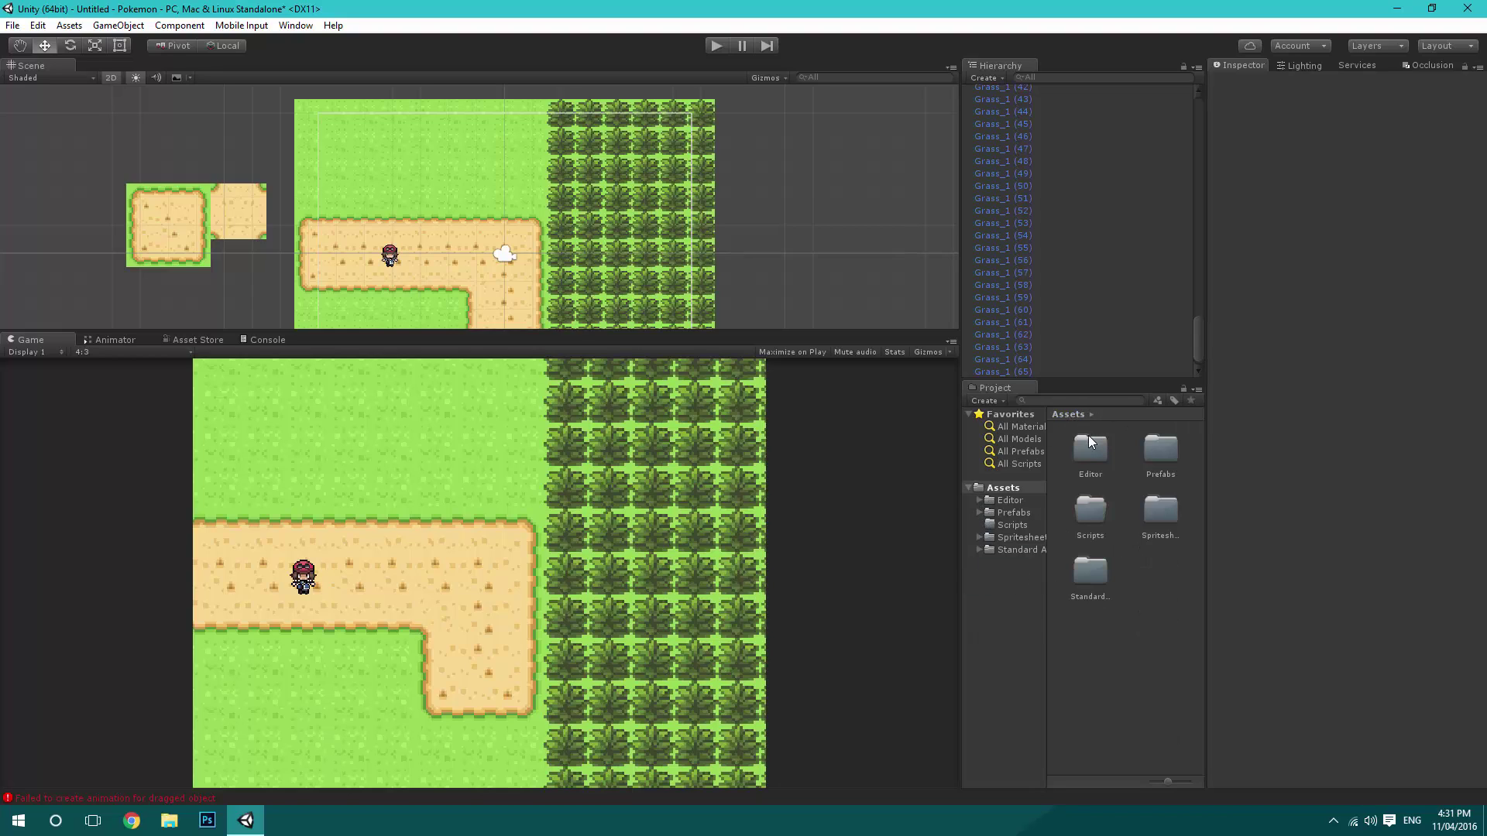